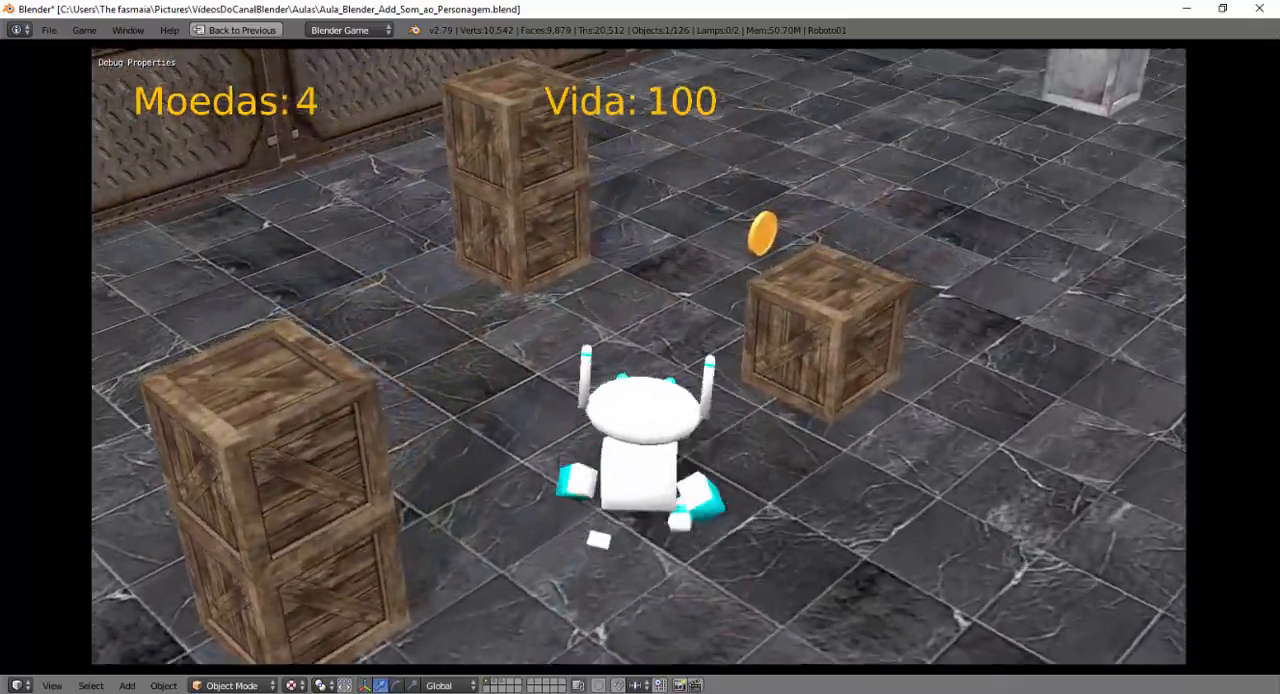
Test the running game by moving the robot around the level to collect coins, and stop the game.
key("d")
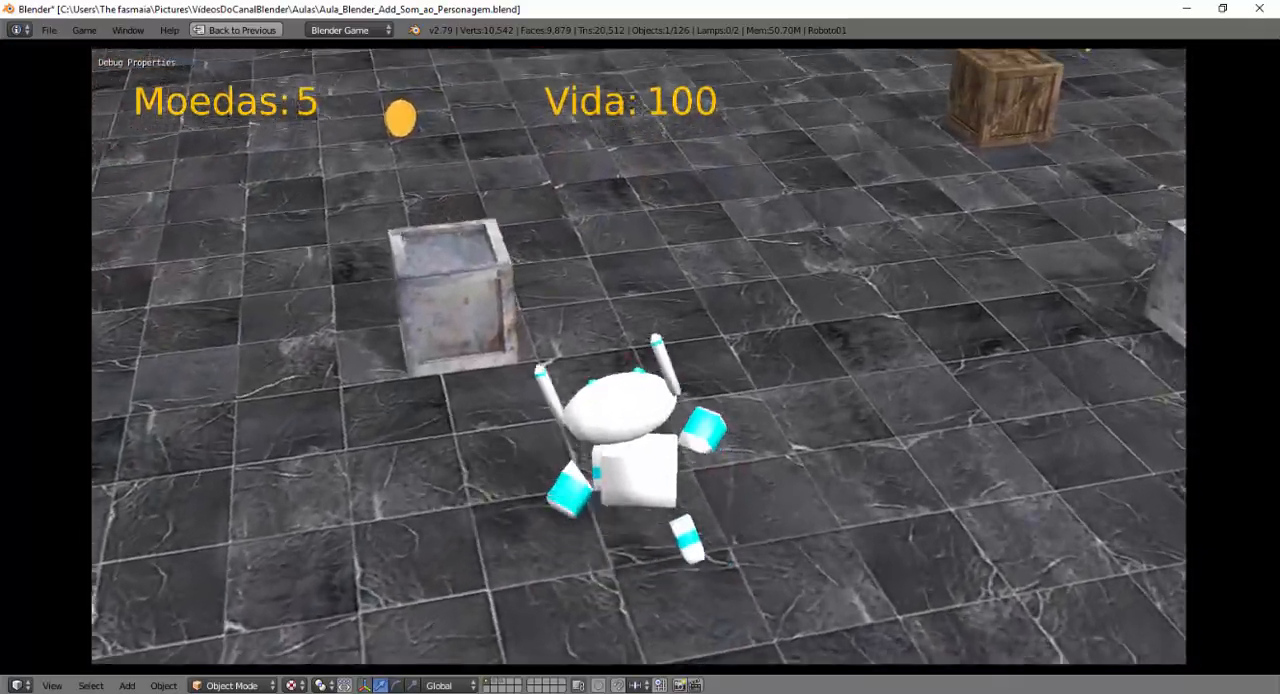
key("a")
key("d")
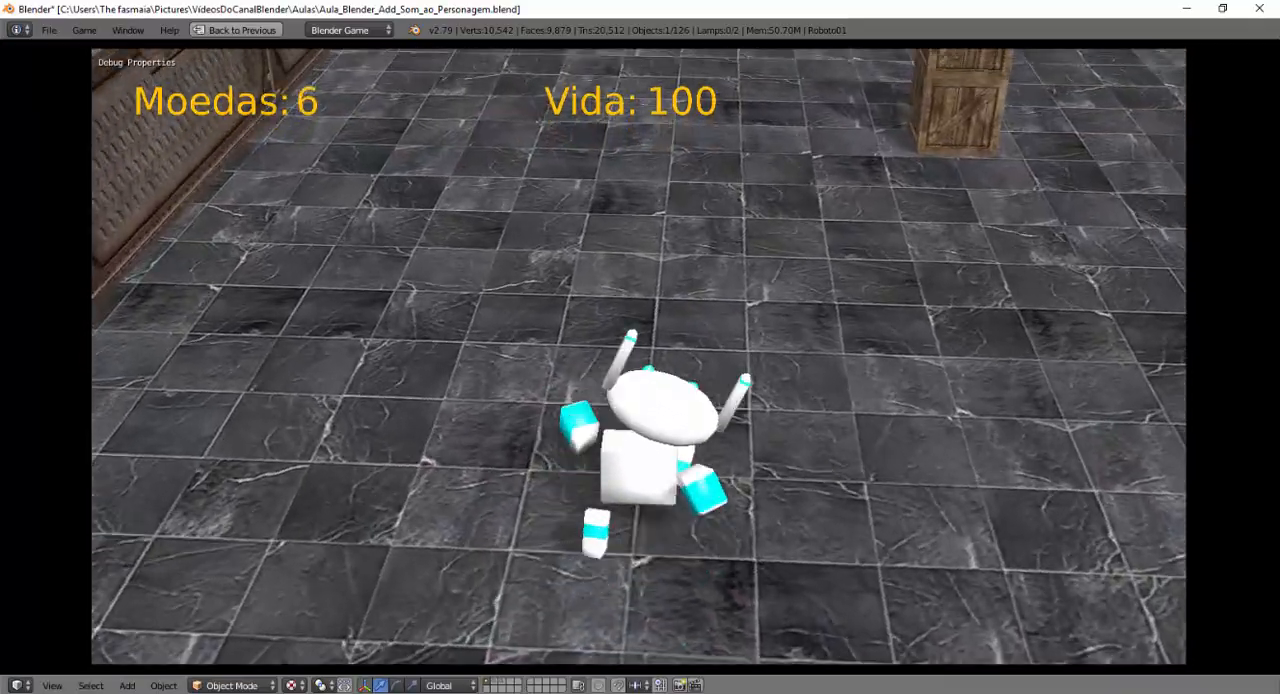
key("w")
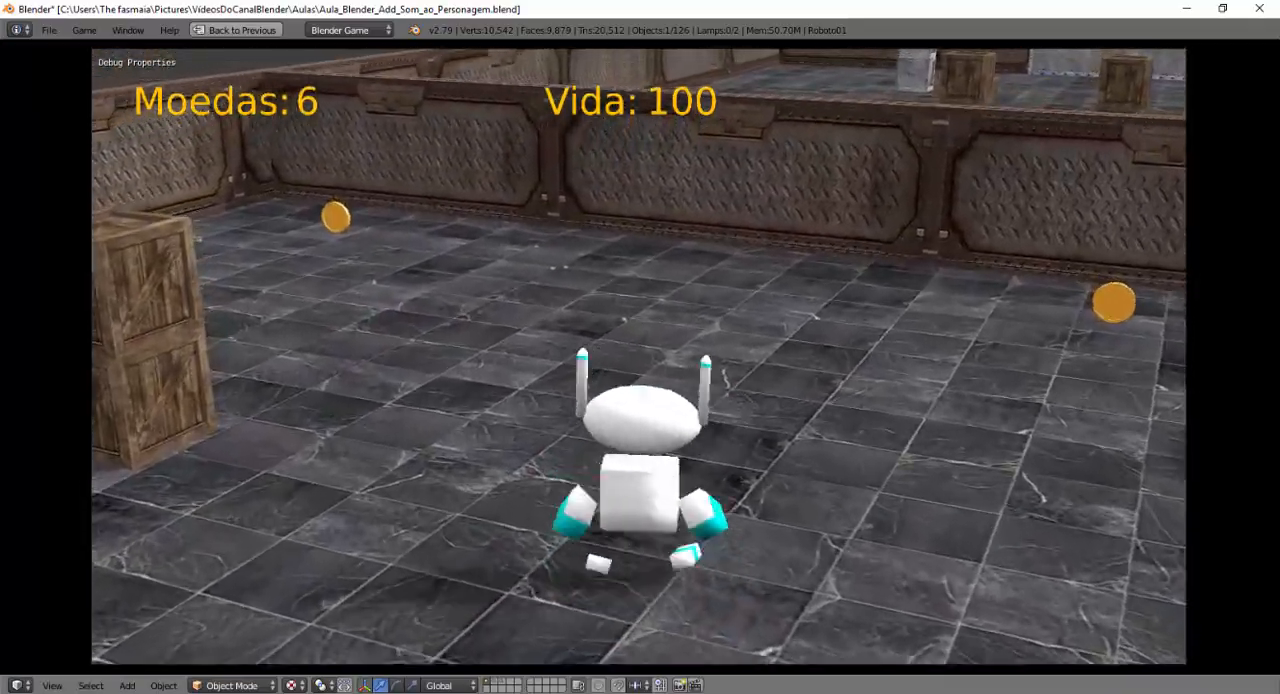
key("d")
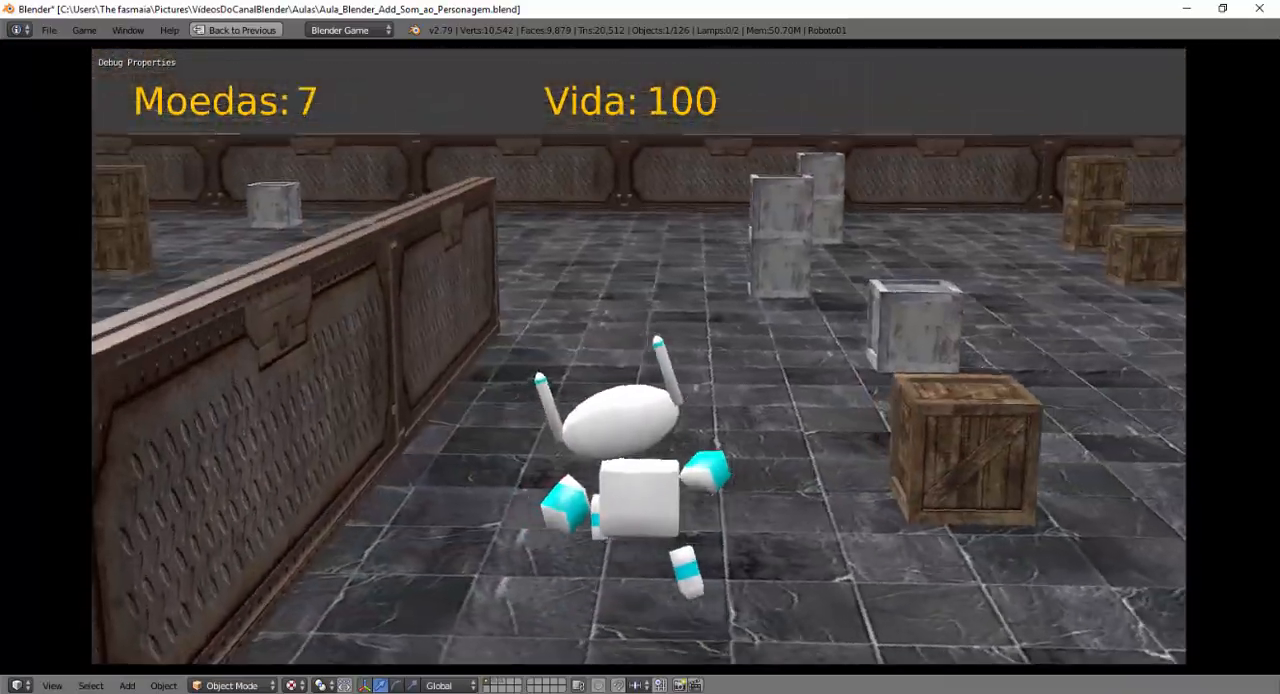
key("w")
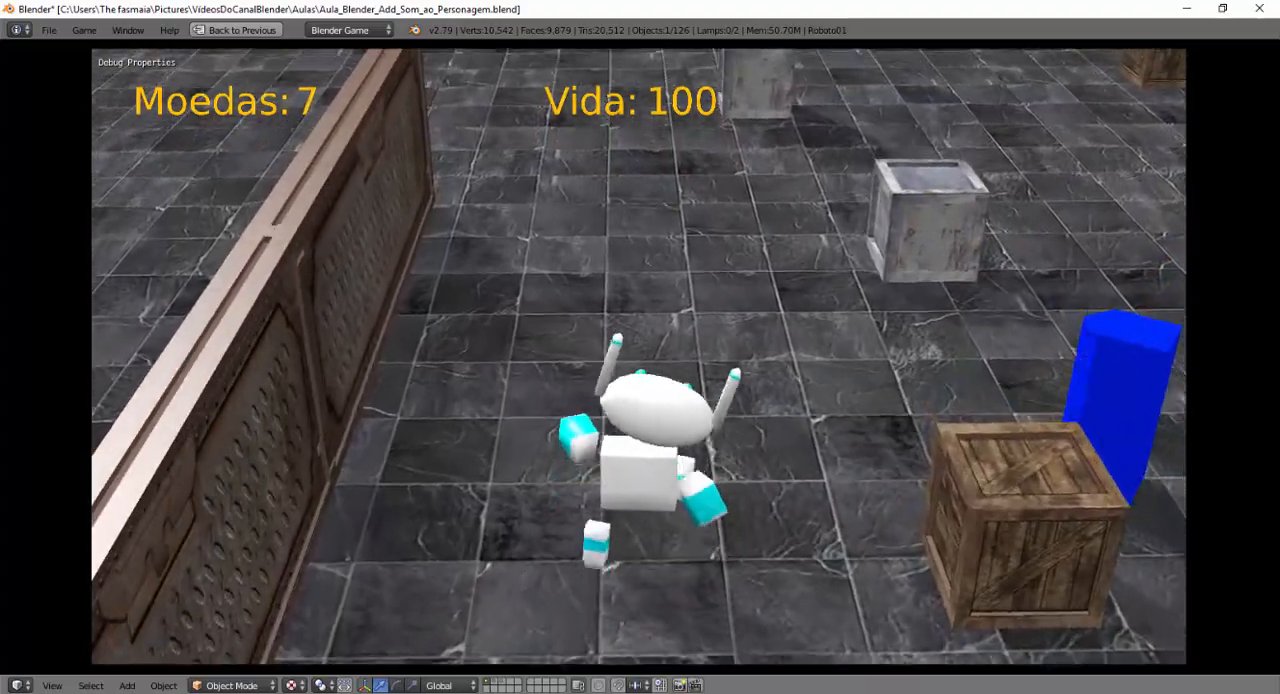
key("w")
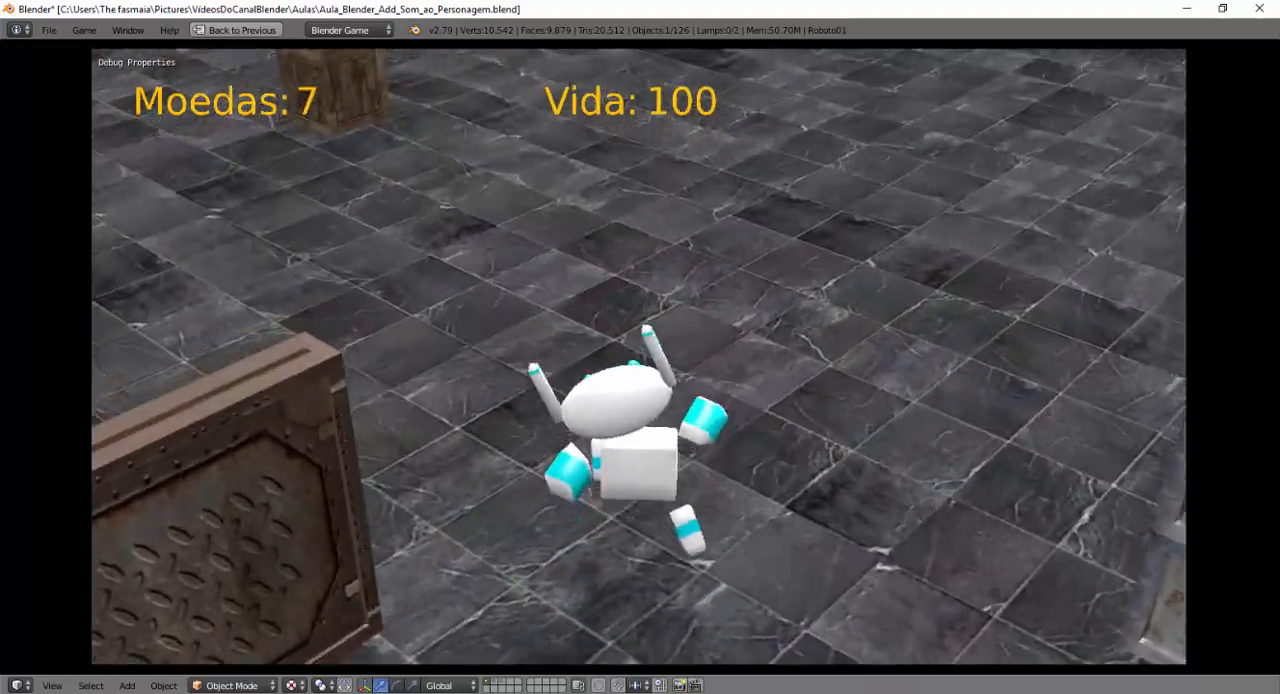
key("w")
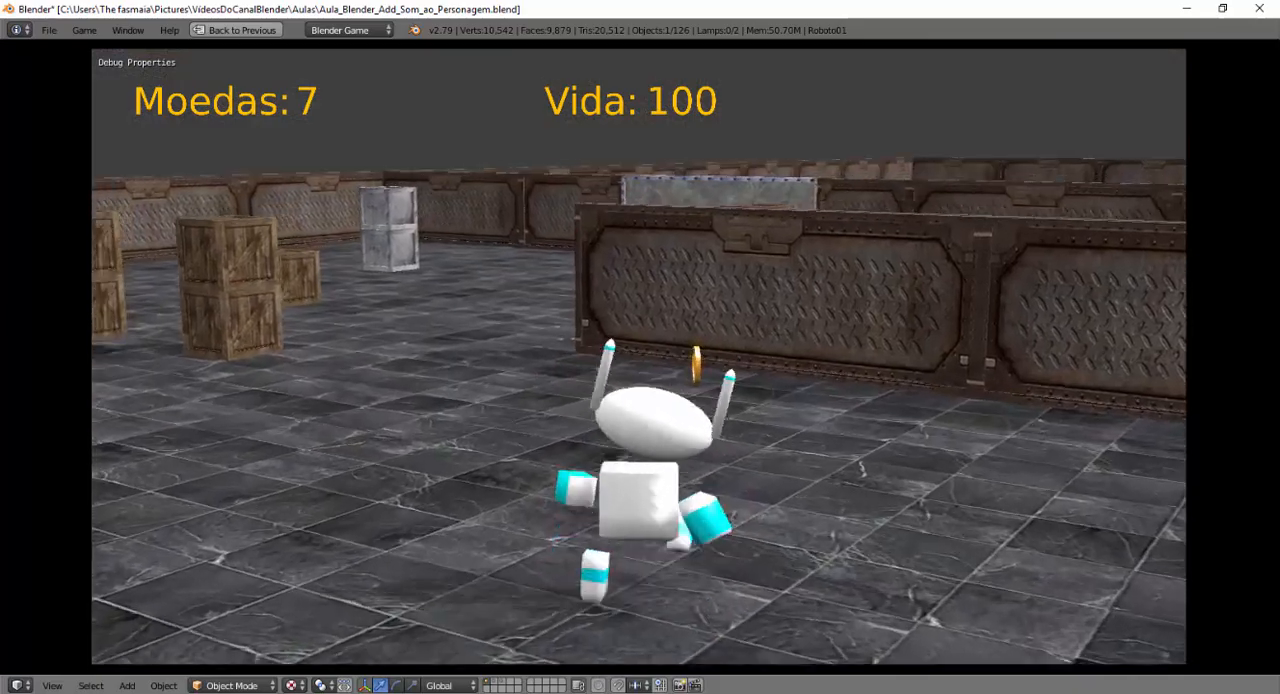
key("Escape")
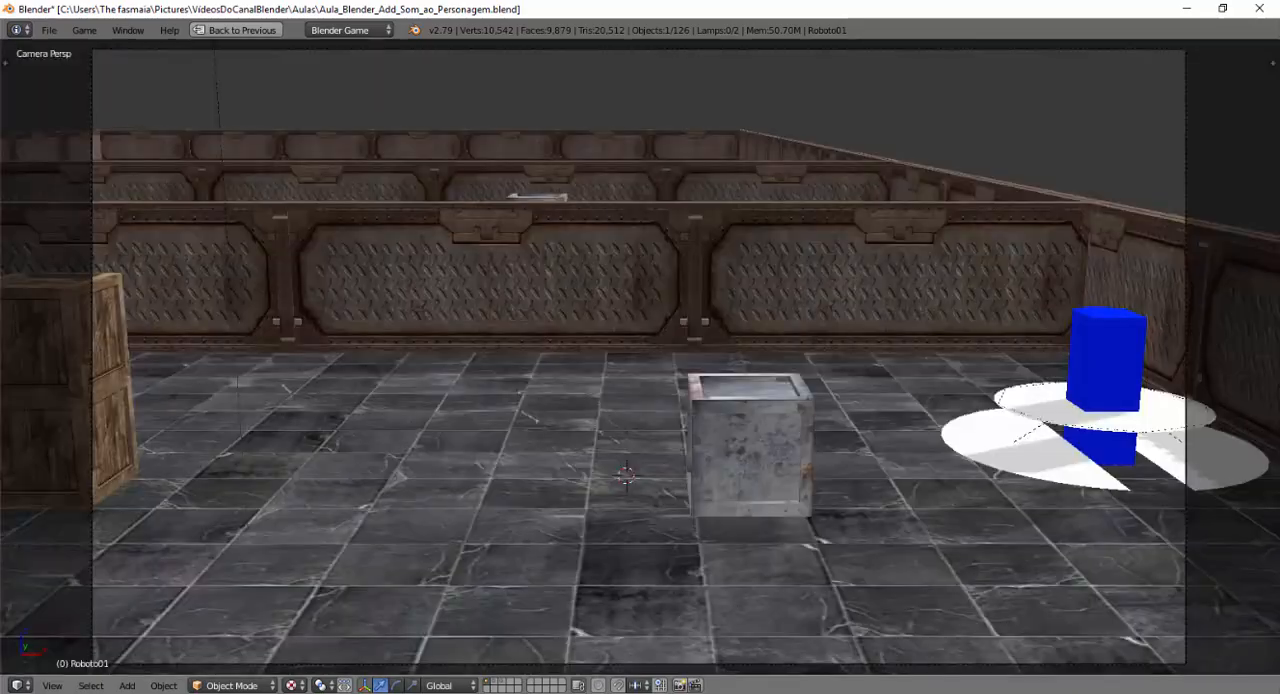
Examine the robot character and its armature up close from the front, down to the feet.
middle_click_drag(596, 425, 656, 467)
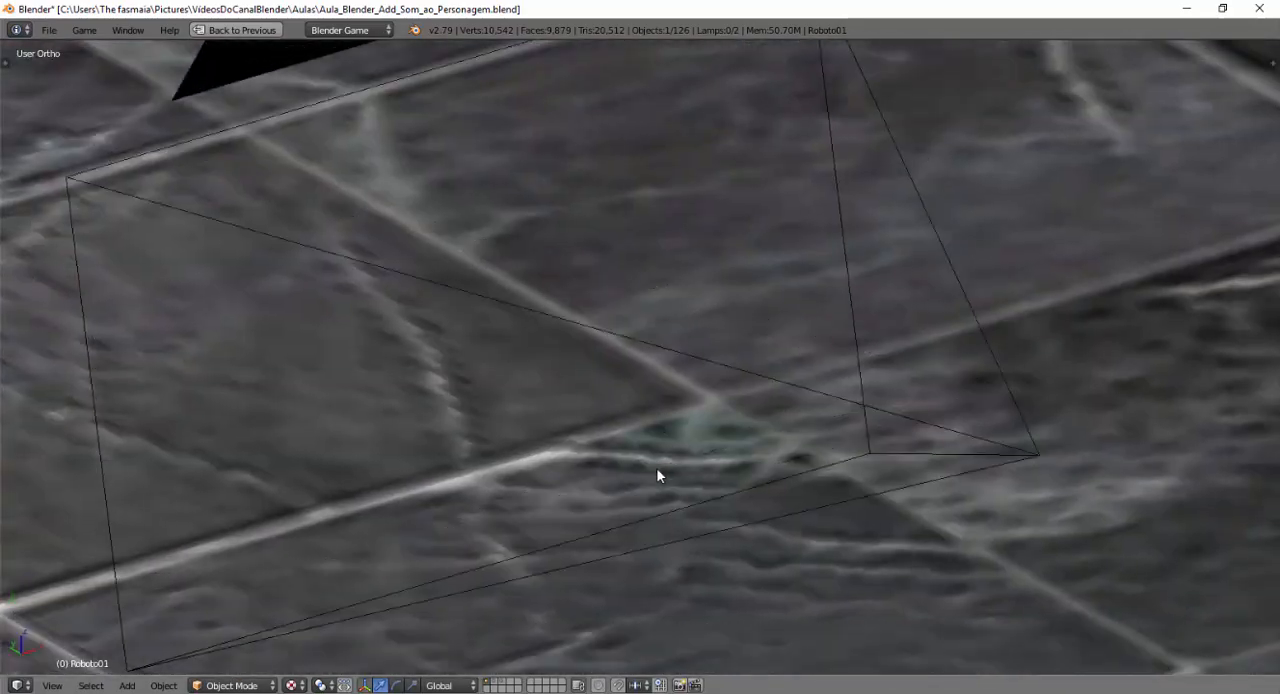
scroll(656, 467, "down", 16)
middle_click_drag(538, 456, 826, 467)
mouse_move(911, 485)
middle_mouse_down("shift")
mouse_move(786, 463)
mouse_move(595, 500)
middle_mouse_up("shift")
middle_click_drag(790, 488, 706, 498, "shift")
middle_click_drag(814, 518, 571, 475, "shift")
mouse_move(831, 490)
middle_mouse_down("shift")
mouse_move(575, 433)
mouse_move(692, 478)
middle_mouse_up("shift")
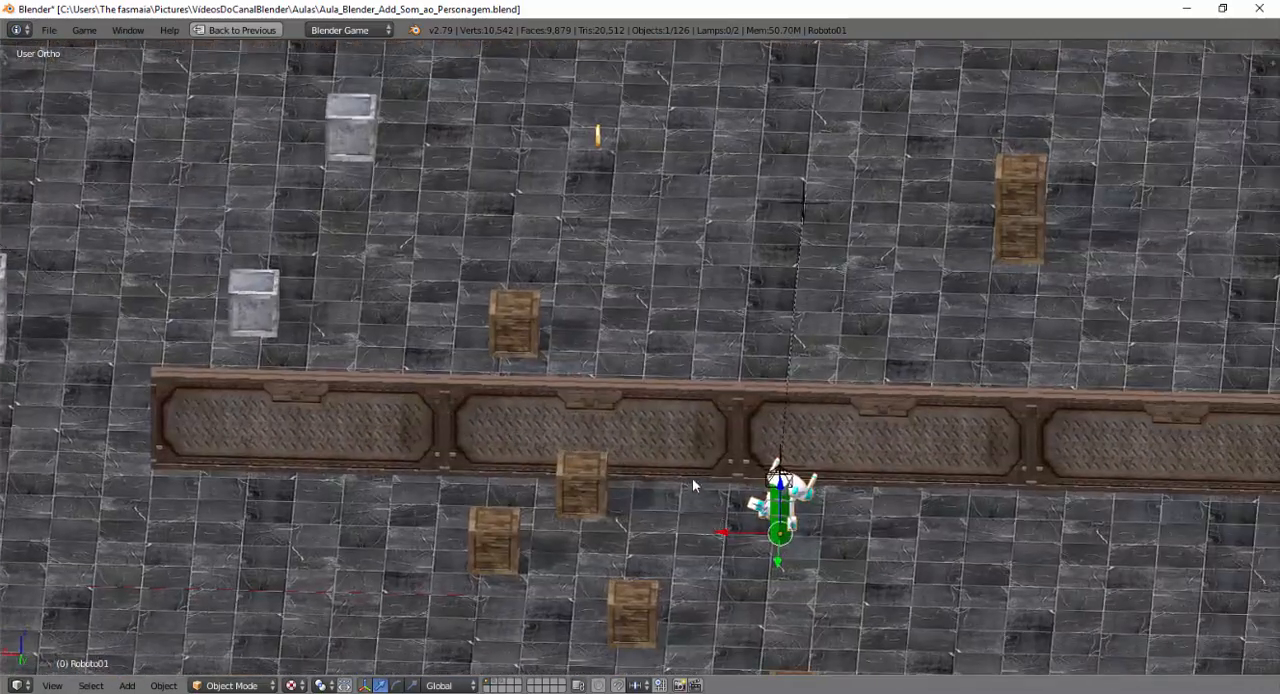
middle_click_drag(745, 586, 703, 482, "shift")
scroll(702, 490, "up", 8)
middle_click_drag(909, 516, 515, 470, "shift")
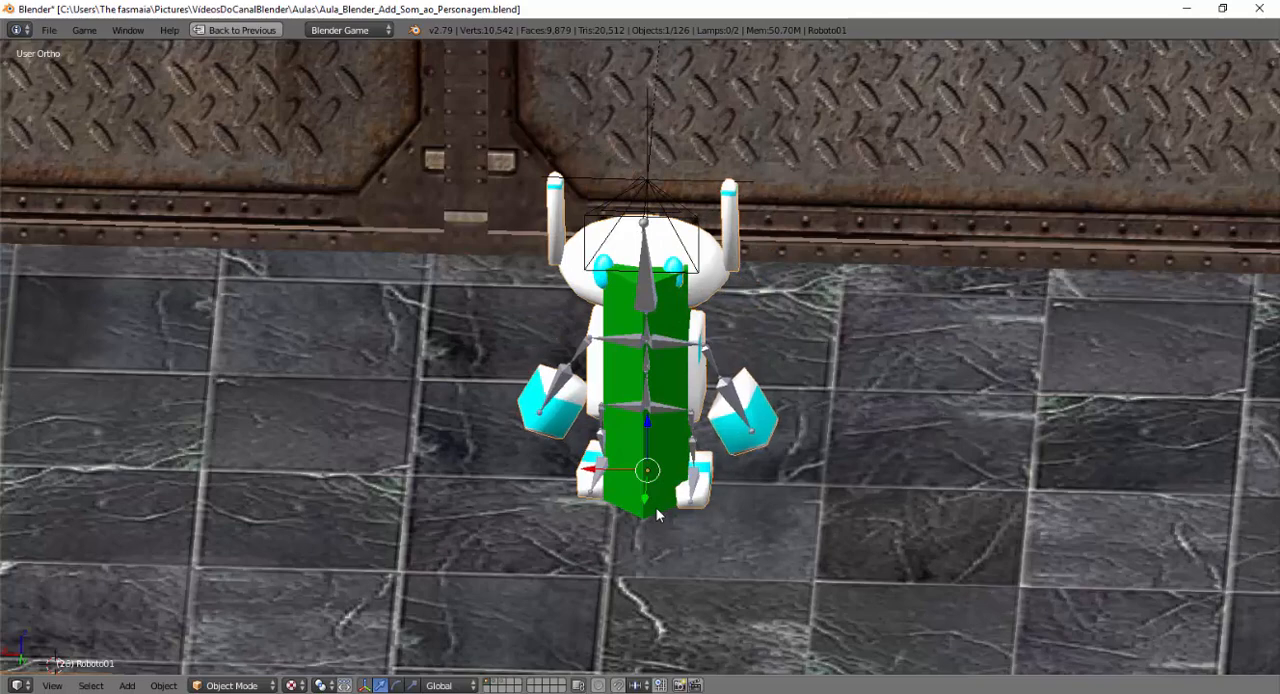
scroll(652, 523, "up", 5)
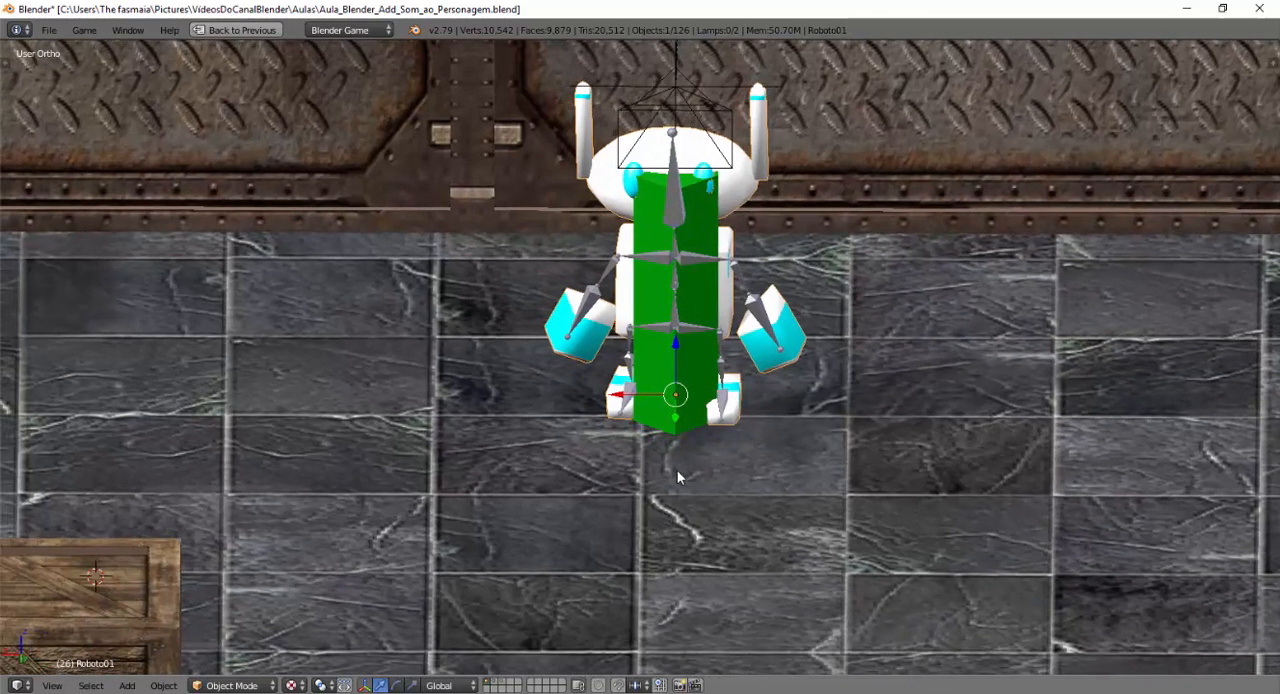
scroll(677, 475, "up", 3)
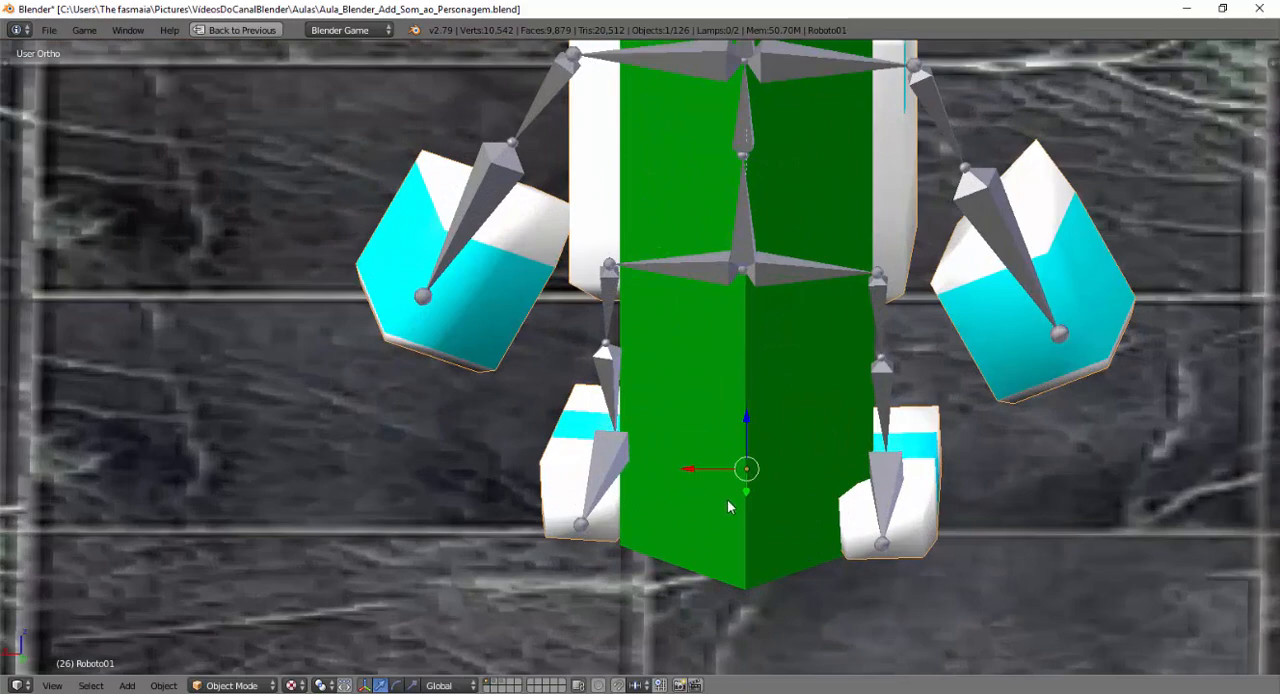
scroll(700, 490, "up", 2)
mouse_move(633, 475)
middle_mouse_down()
mouse_move(642, 501)
mouse_move(678, 512)
mouse_move(645, 482)
middle_mouse_up()
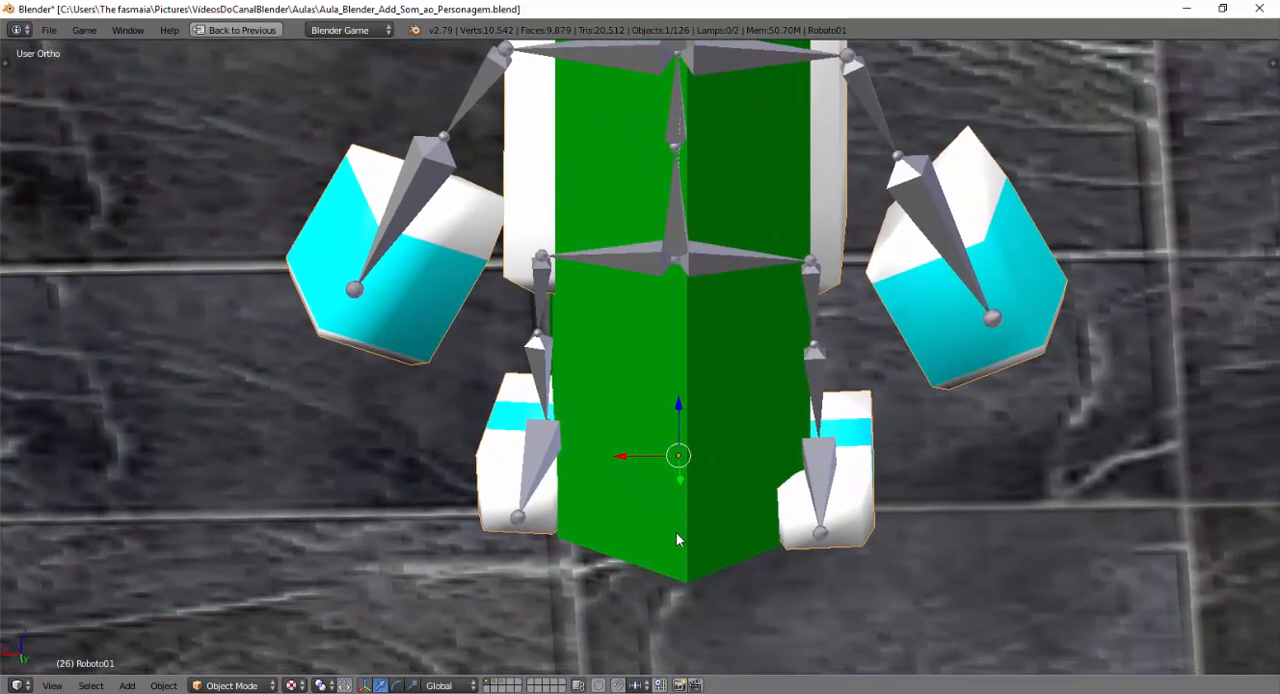
scroll(676, 533, "down", 1)
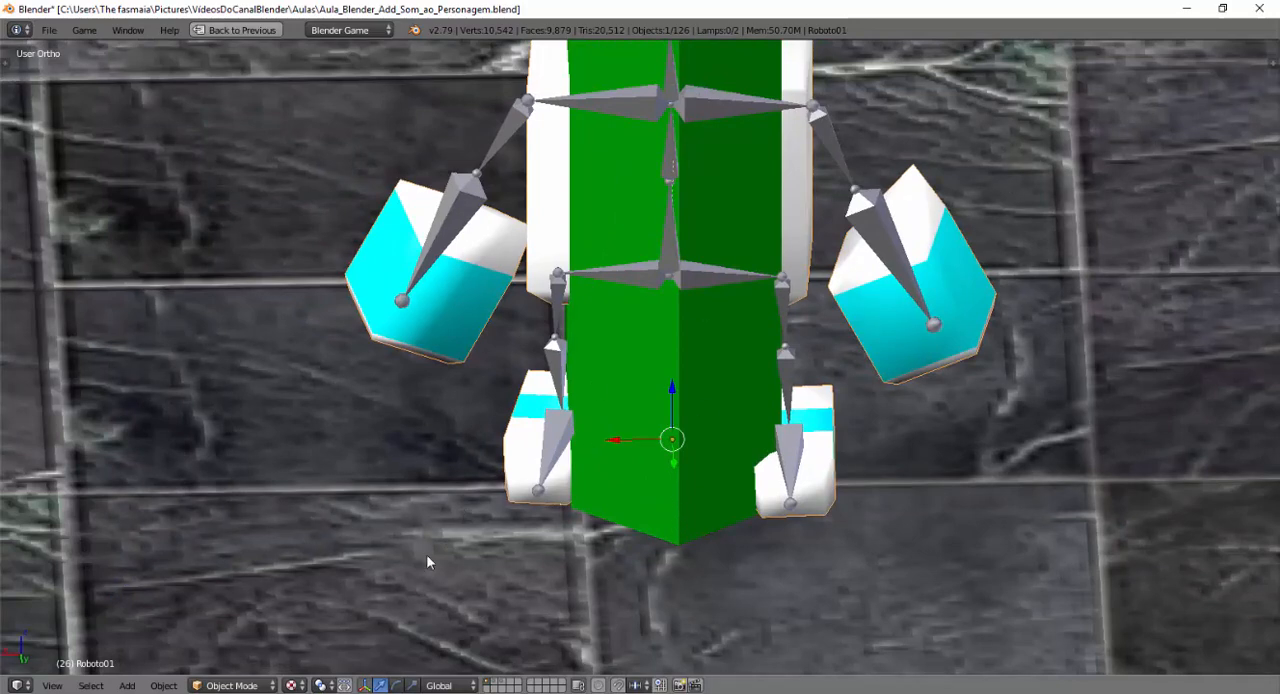
Switch to the OpenGameArt page in the browser and search the art library for "footstep".
mouse_move(303, 692)
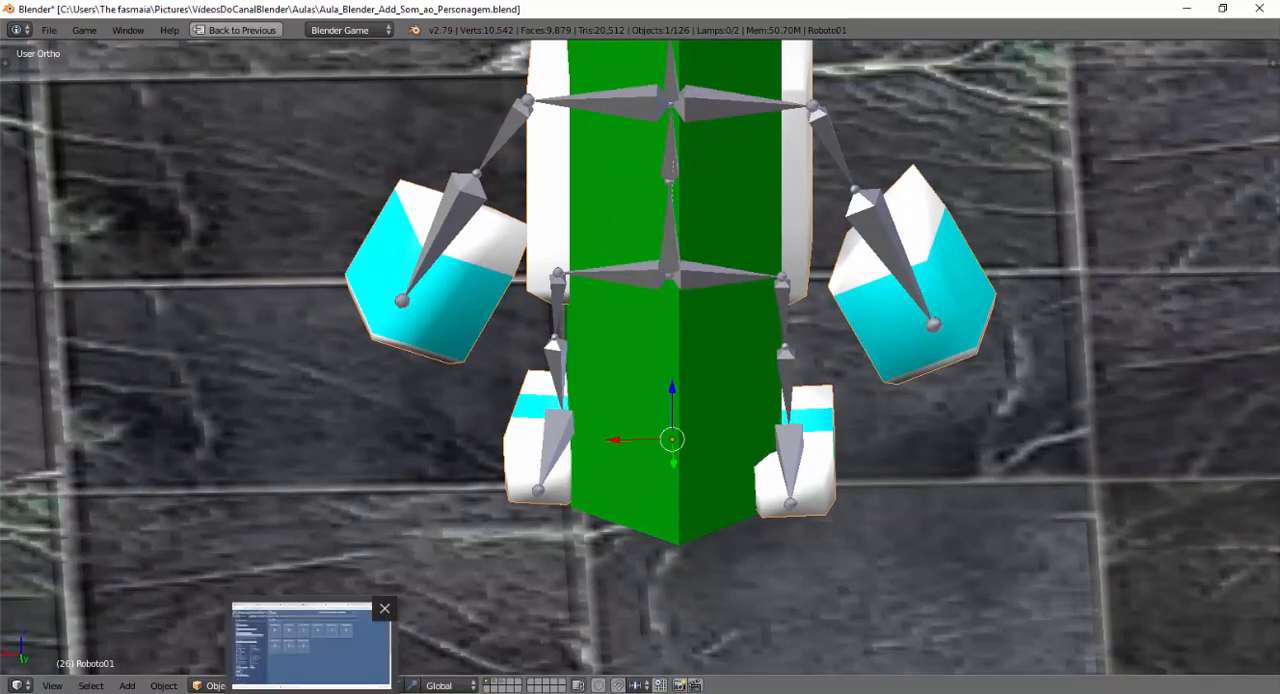
left_click(303, 692)
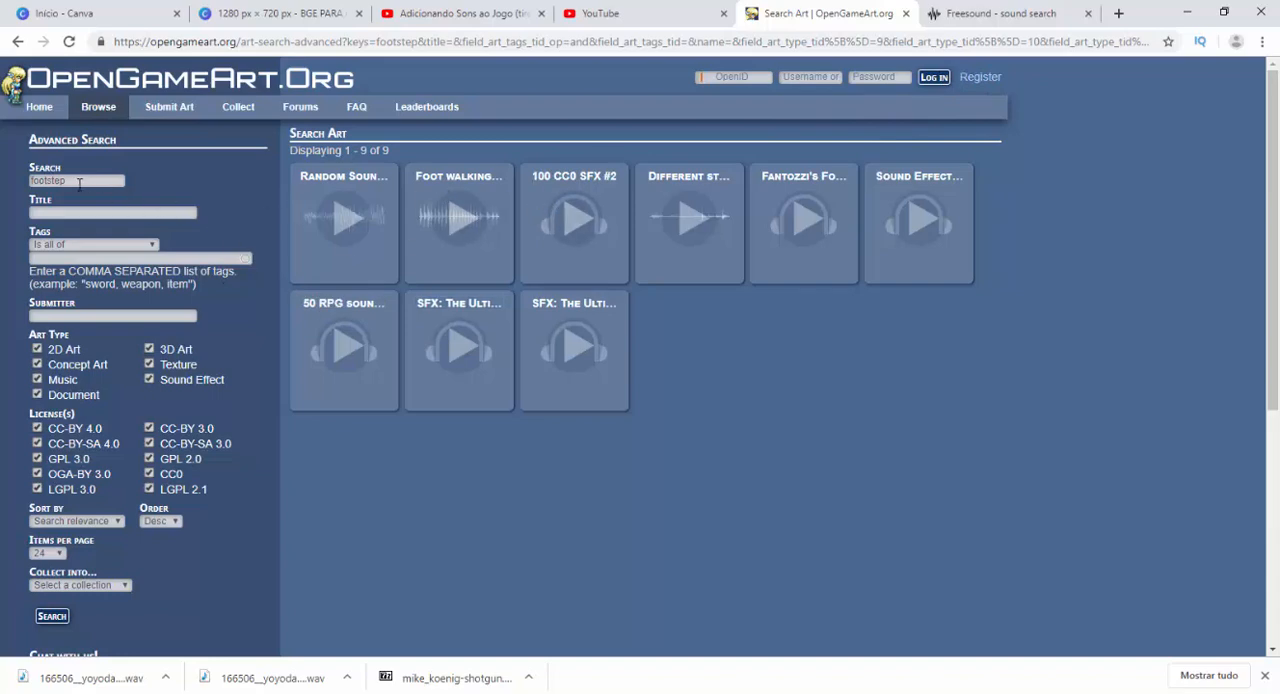
left_click_drag(79, 184, 31, 198)
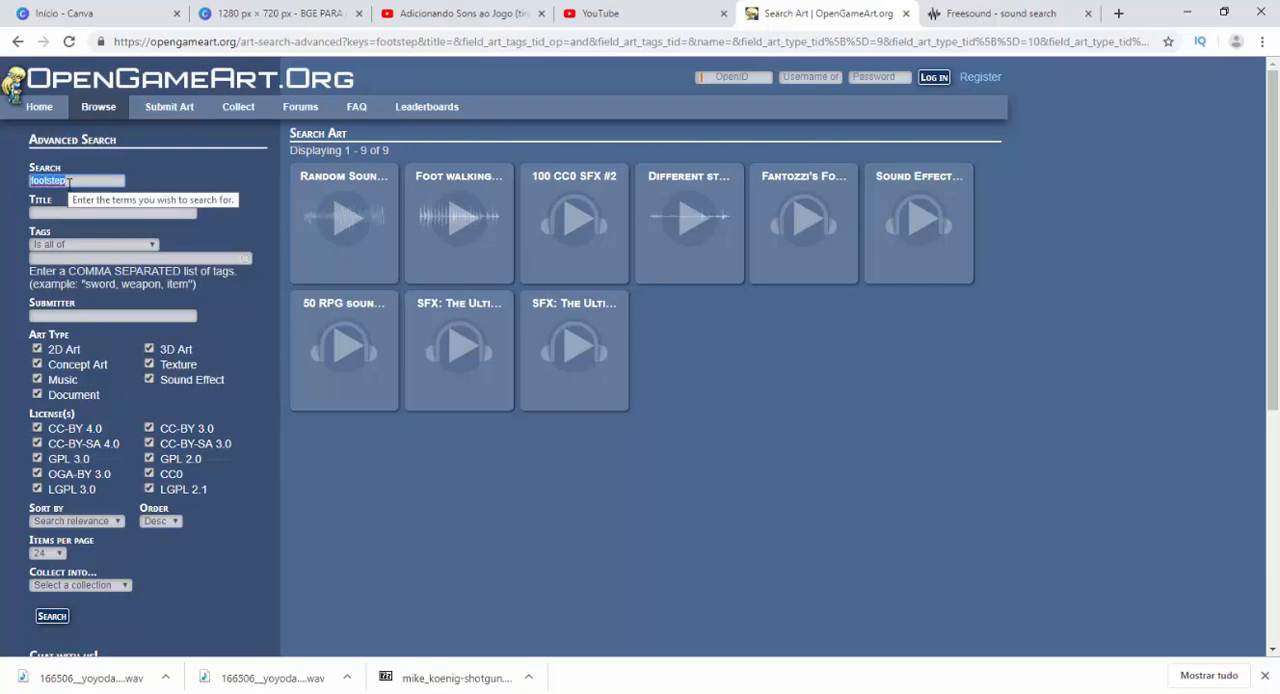
left_click(51, 616)
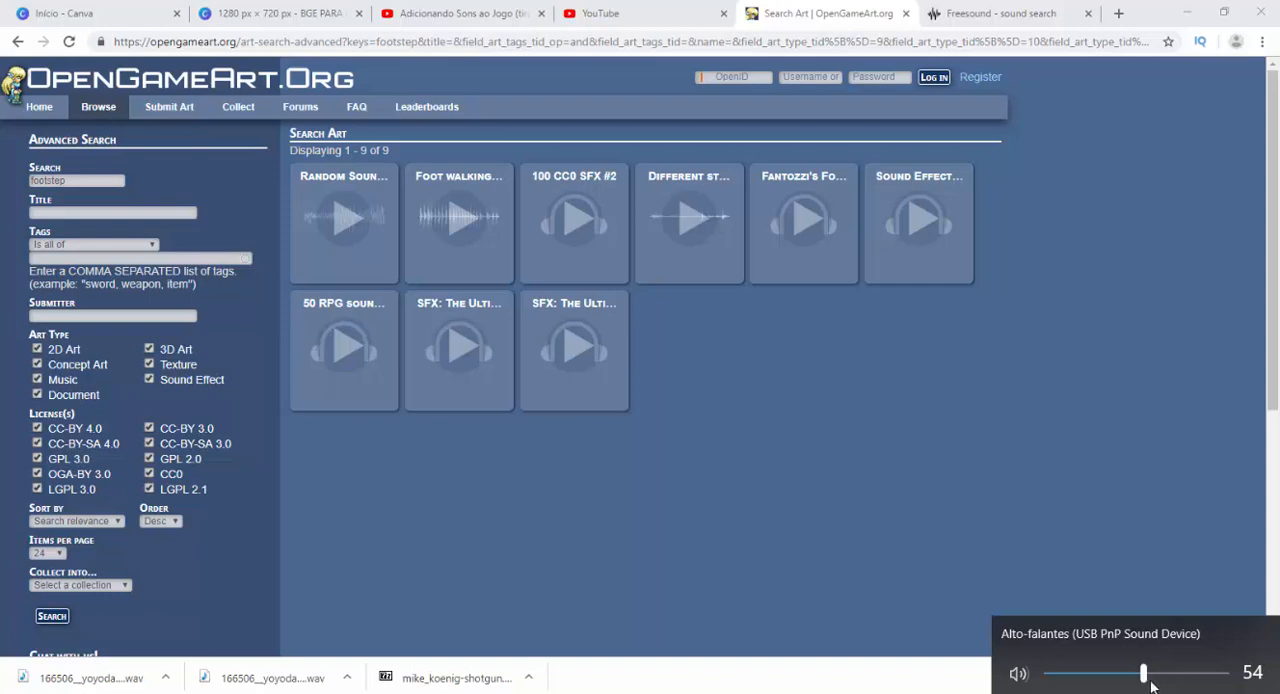
Lower the speaker volume and preview the Random Sounds Samples and foot walking sounds in the search results.
left_click_drag(1143, 673, 1098, 676)
left_click(886, 501)
left_click(342, 222)
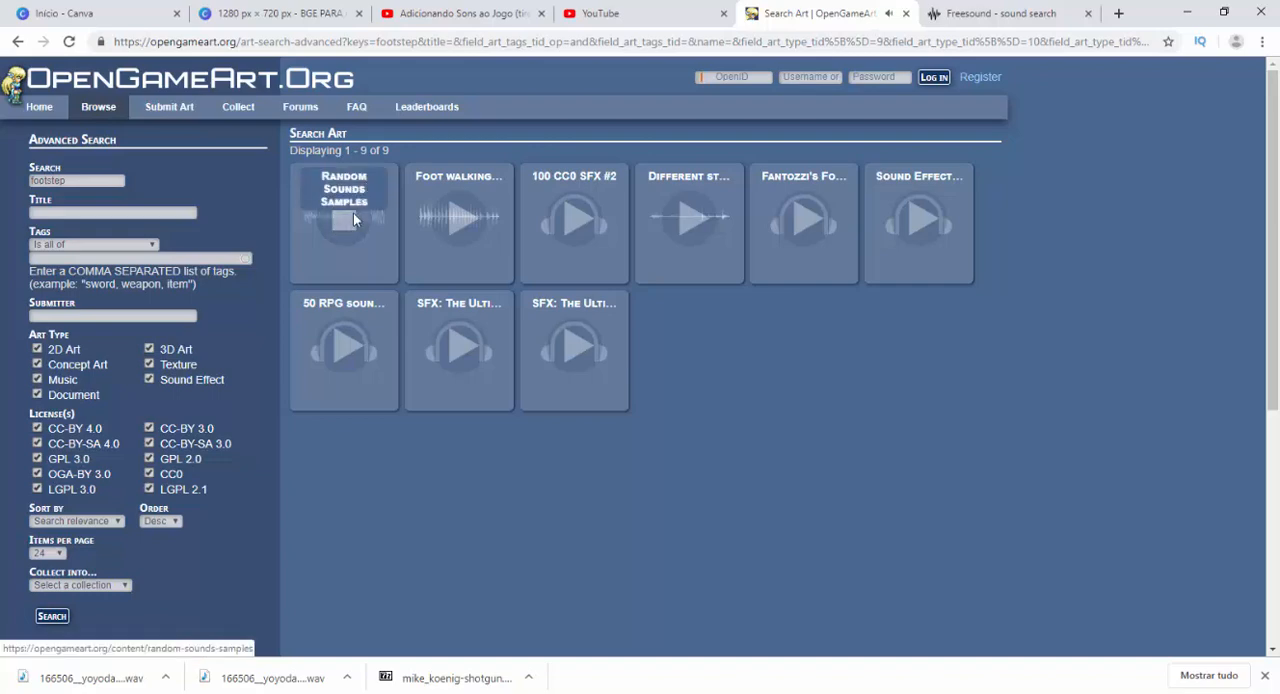
left_click(336, 218)
left_click(460, 234)
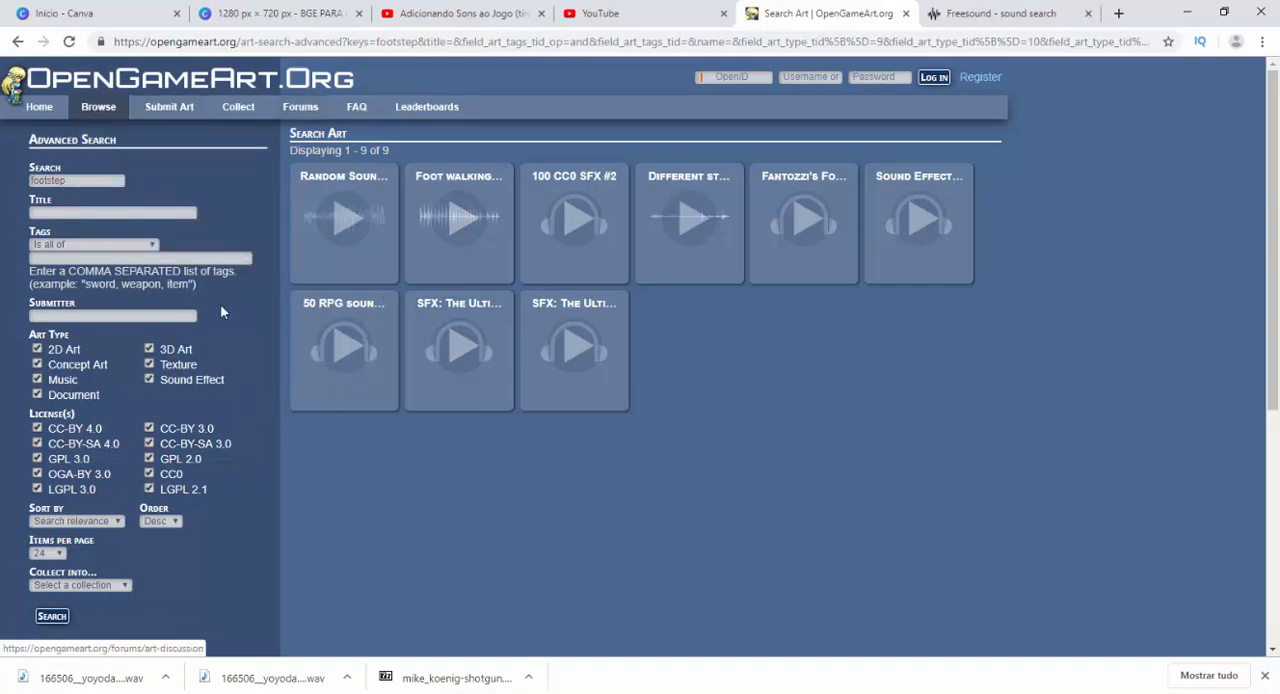
Open the OpenGameArt home page and look through its popular, latest and featured art and collections.
left_click(38, 110)
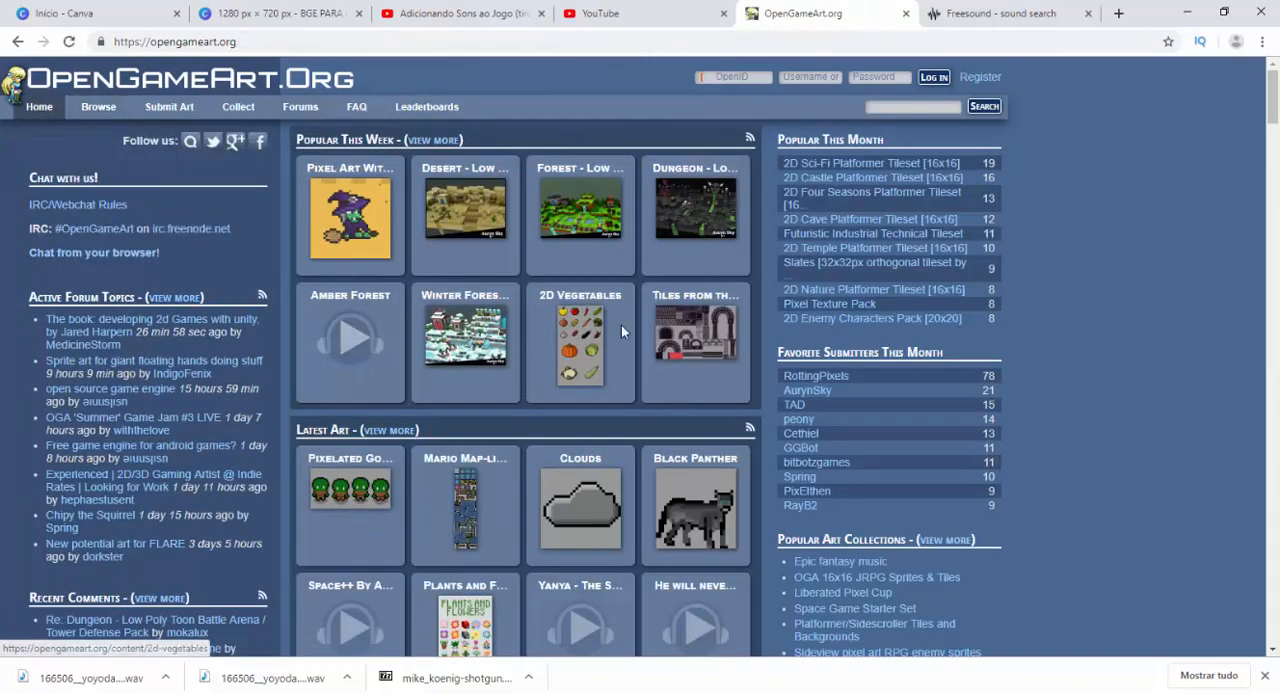
scroll(504, 368, "down", 1)
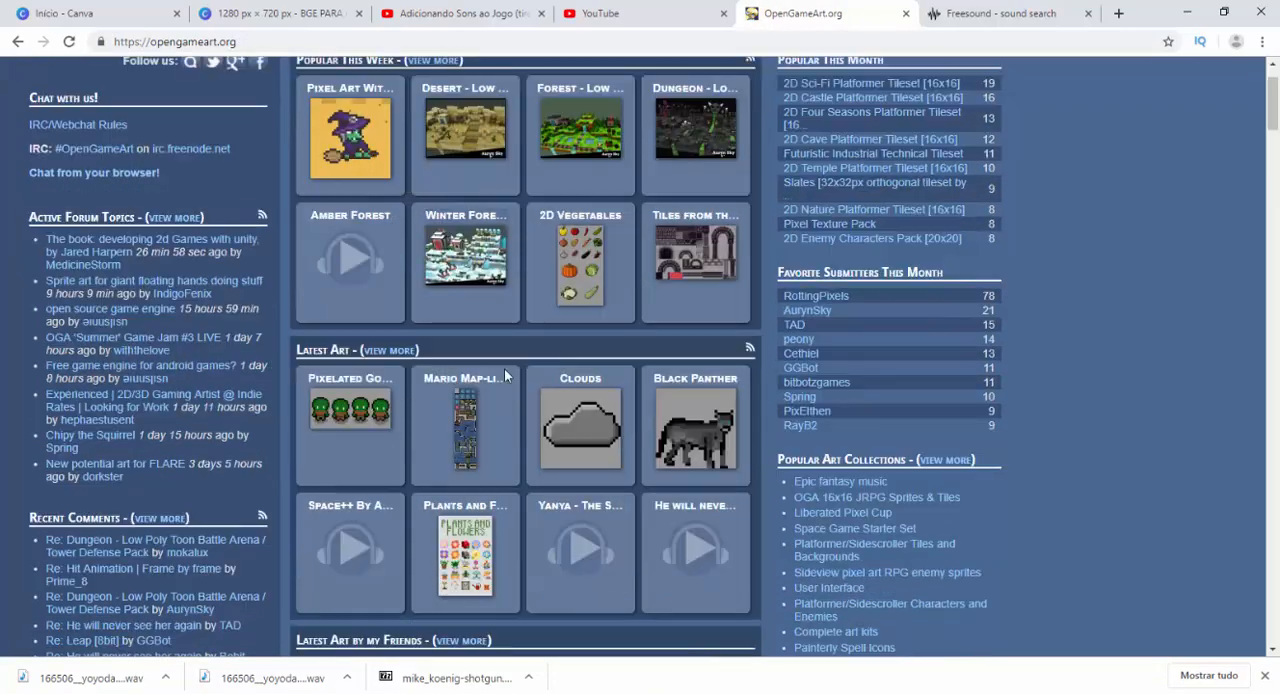
scroll(500, 376, "down", 3)
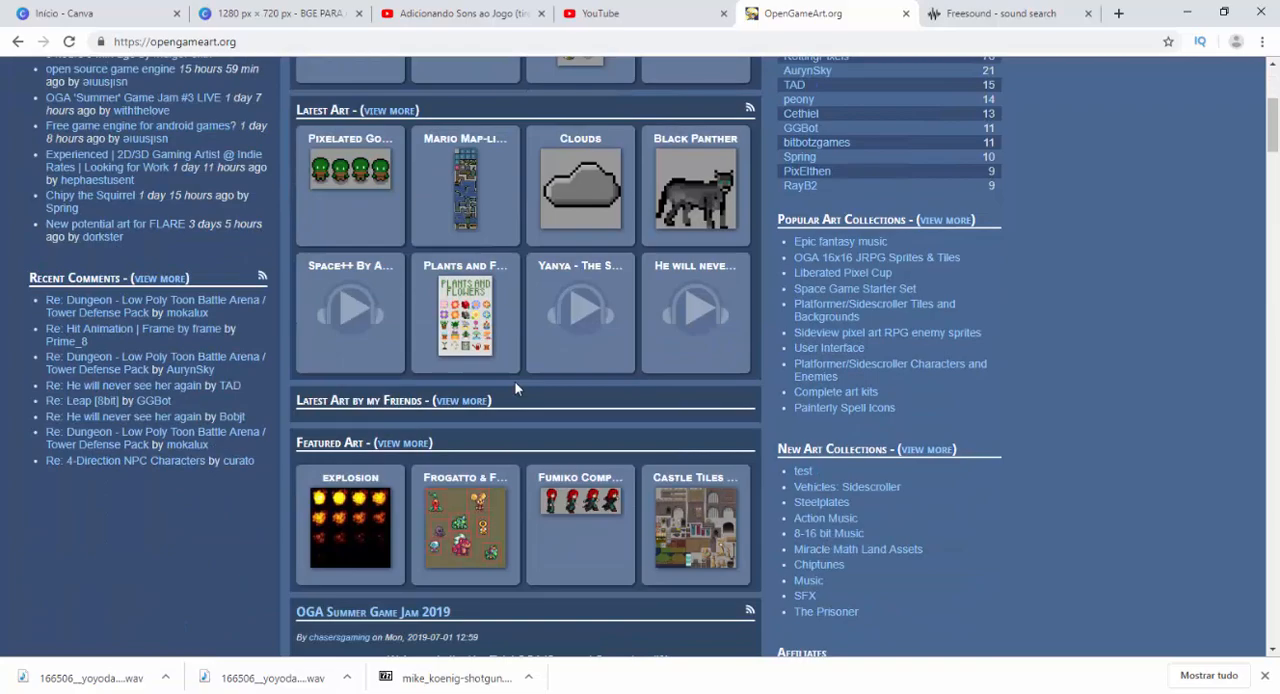
scroll(515, 388, "down", 2)
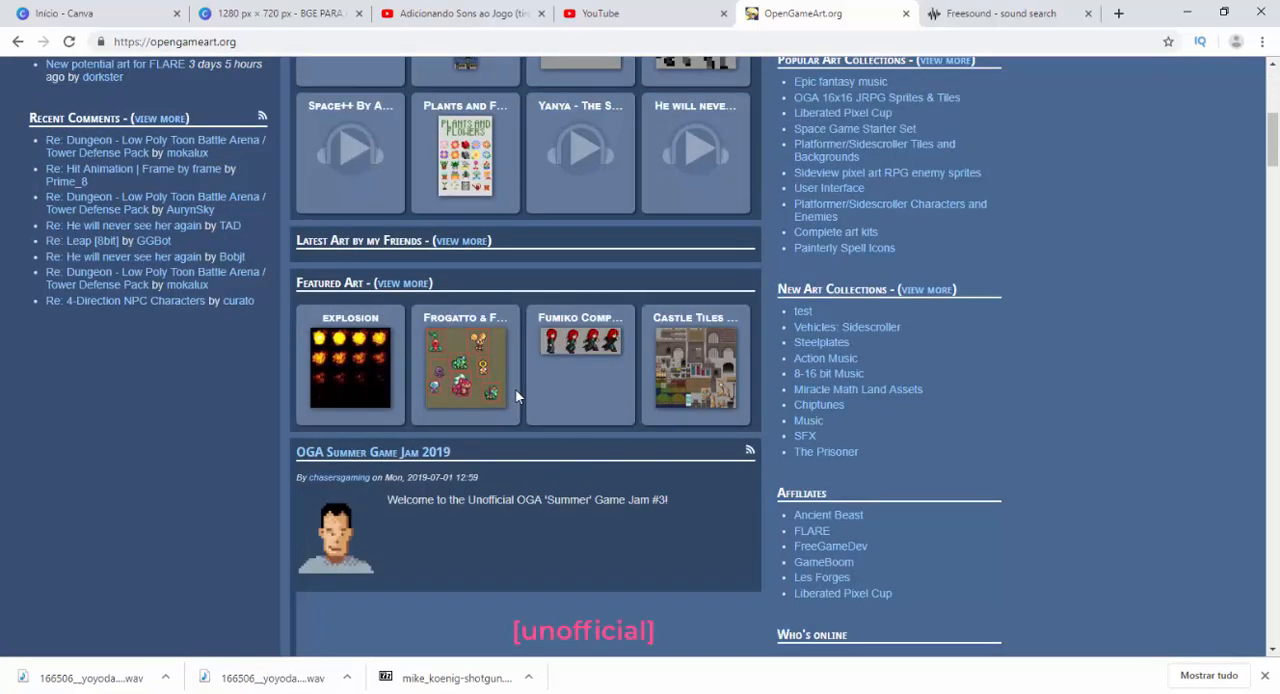
scroll(515, 388, "down", 4)
scroll(515, 388, "up", 8)
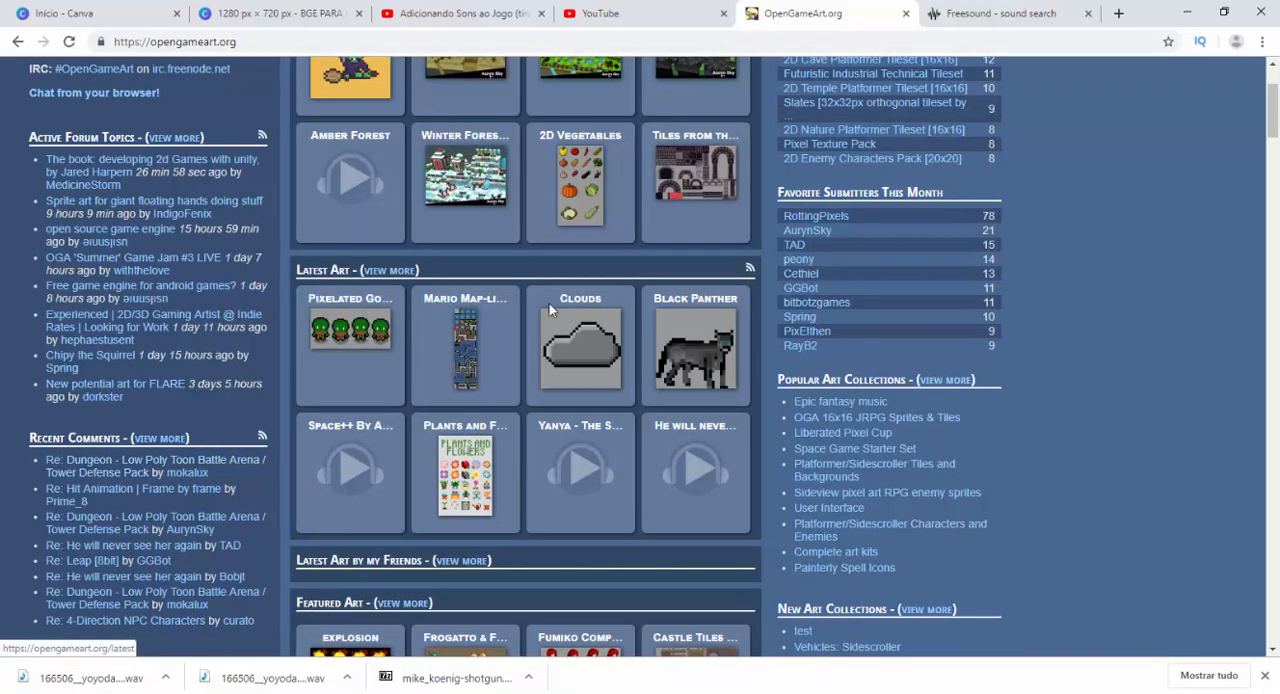
scroll(688, 262, "up", 2)
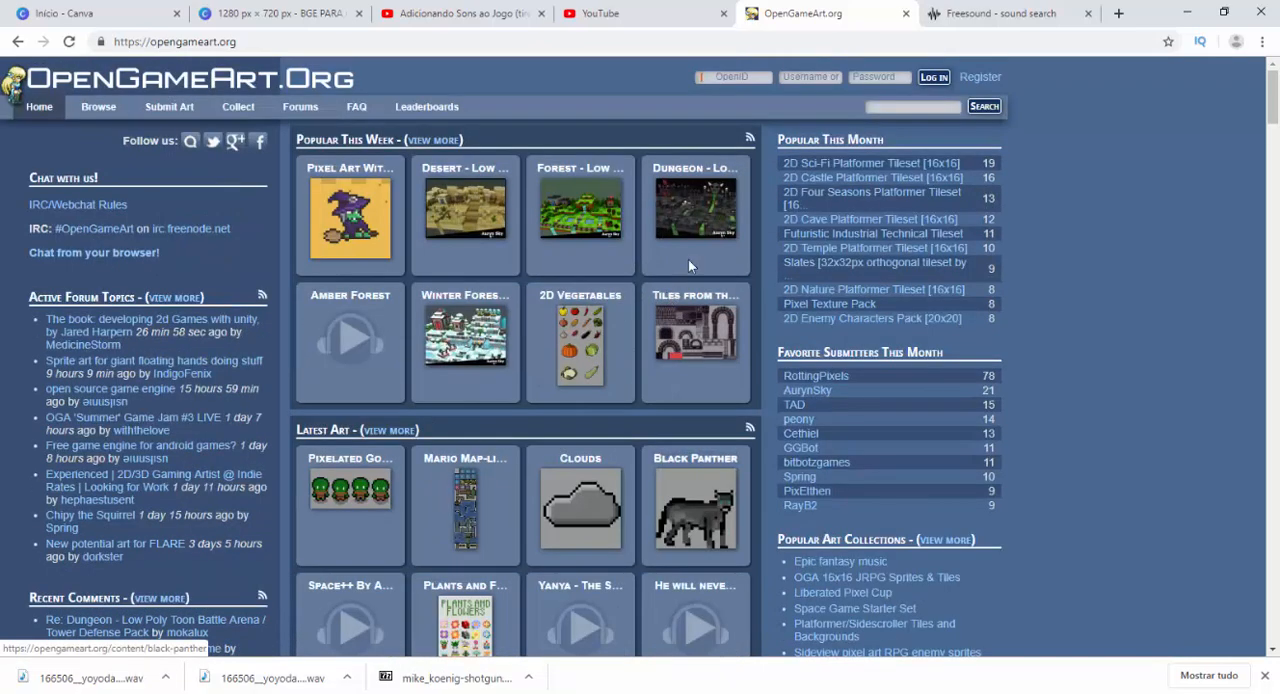
mouse_move(264, 117)
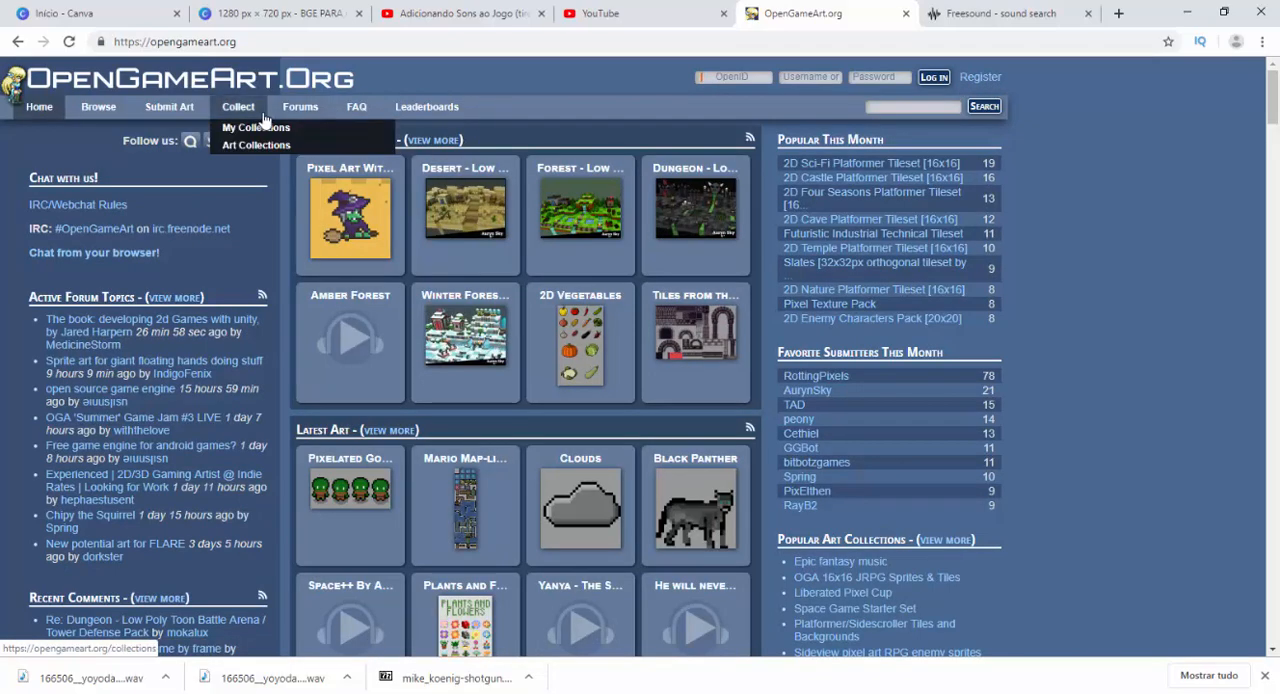
Switch to the Freesound page and look through the search results for "footstep concrete".
left_click(962, 18)
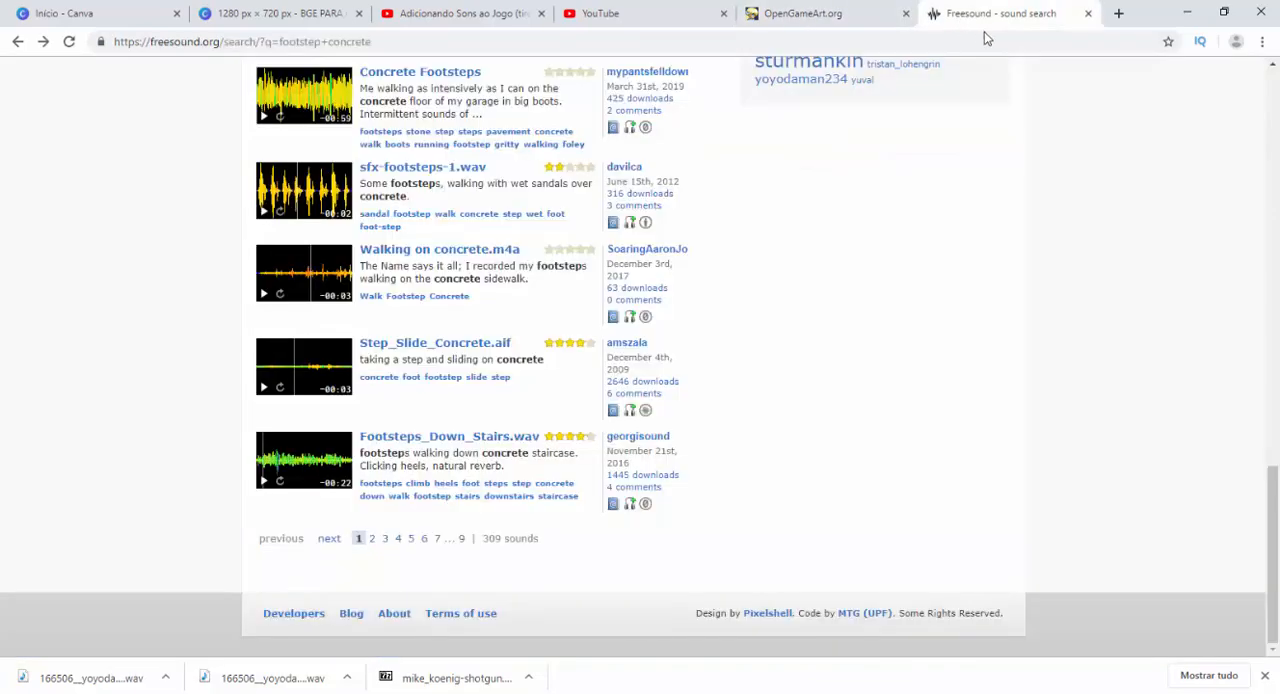
scroll(500, 220, "up", 15)
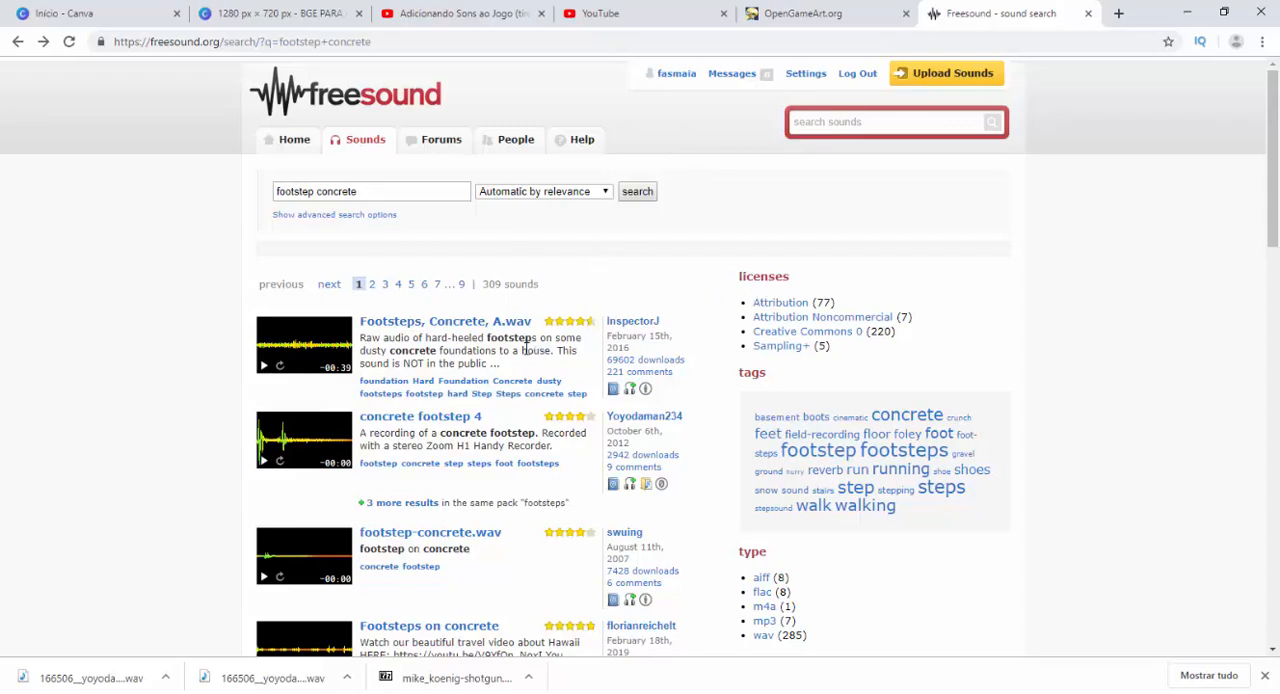
scroll(520, 360, "down", 2)
scroll(519, 364, "down", 4)
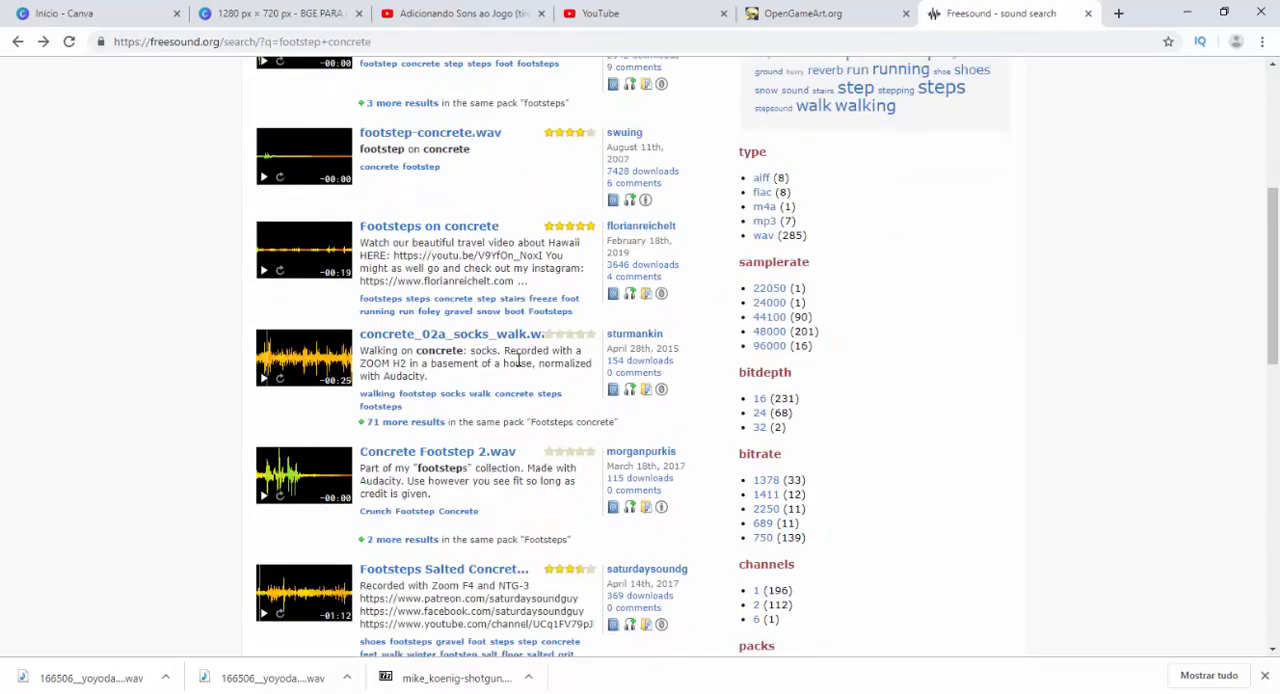
scroll(517, 359, "up", 6)
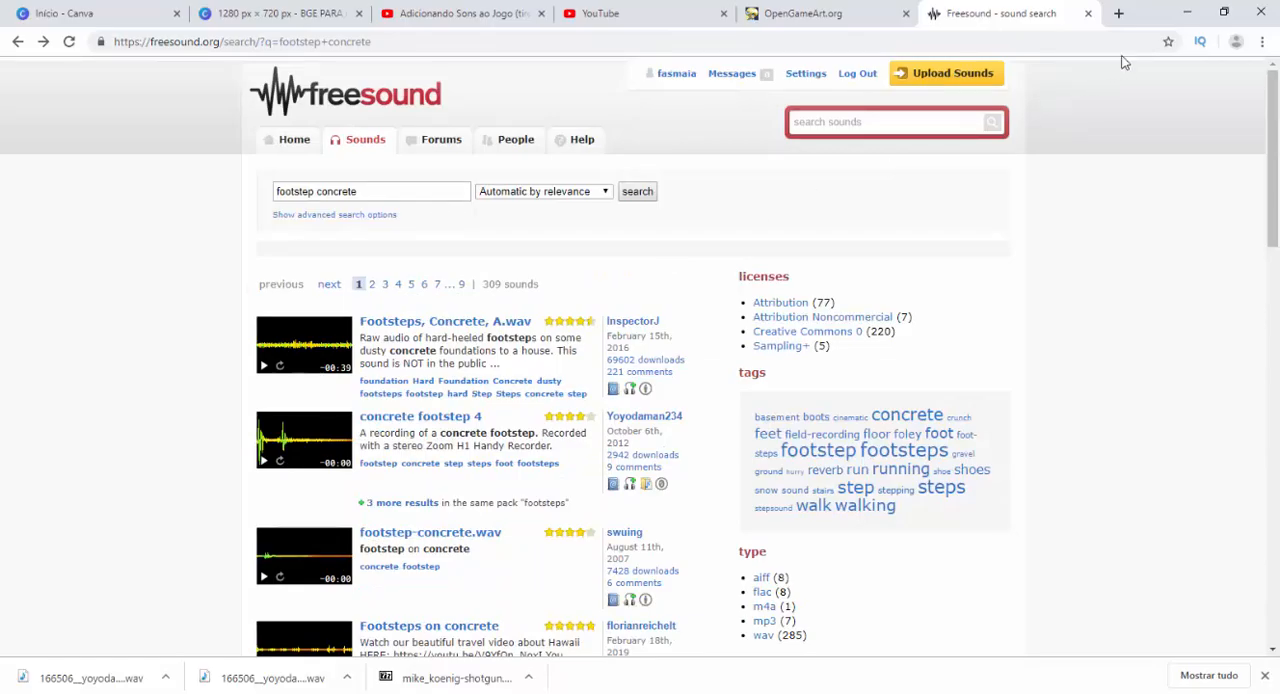
Minimize the browser and play the concrete-footstep audio file from the Som folder, replaying it to hear the step sound.
left_click(1187, 13)
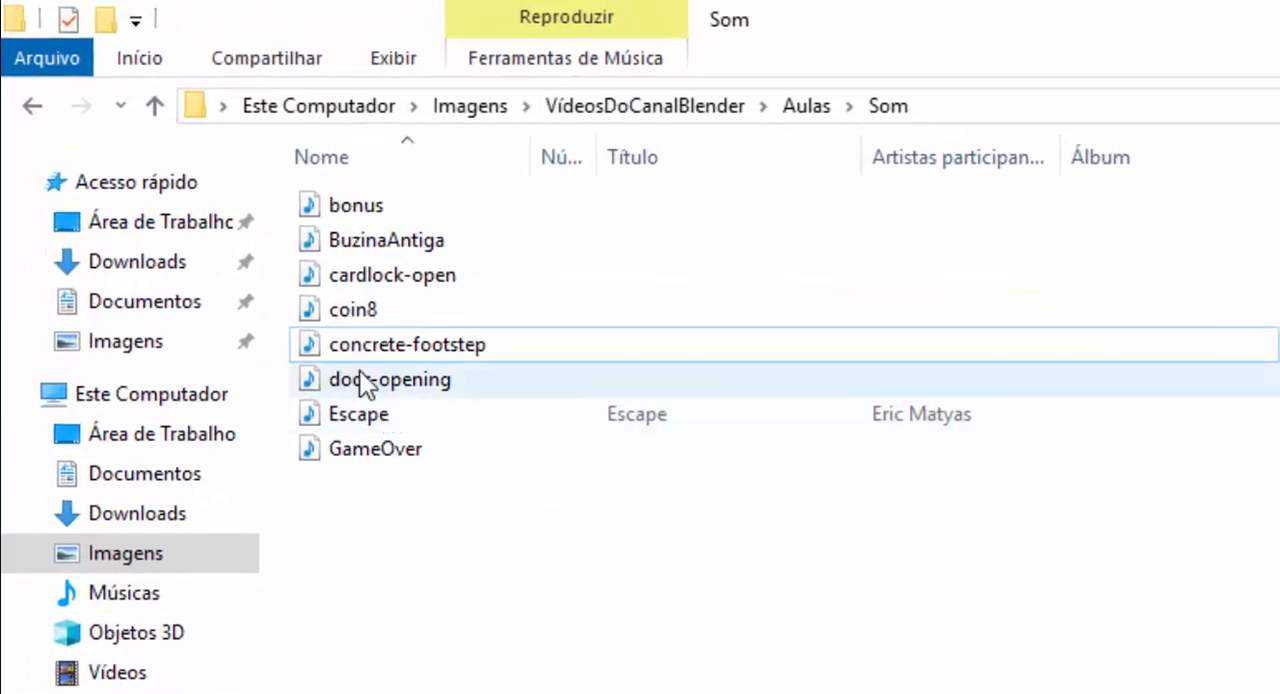
left_click(353, 353)
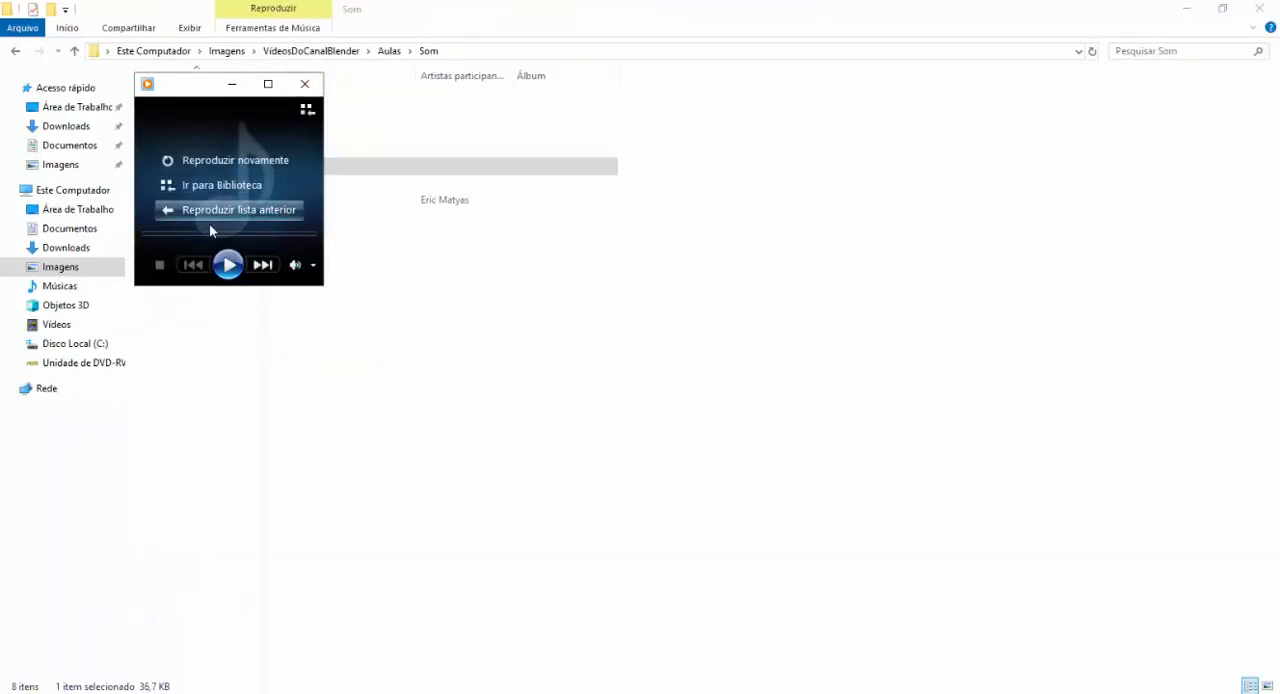
left_click(228, 265)
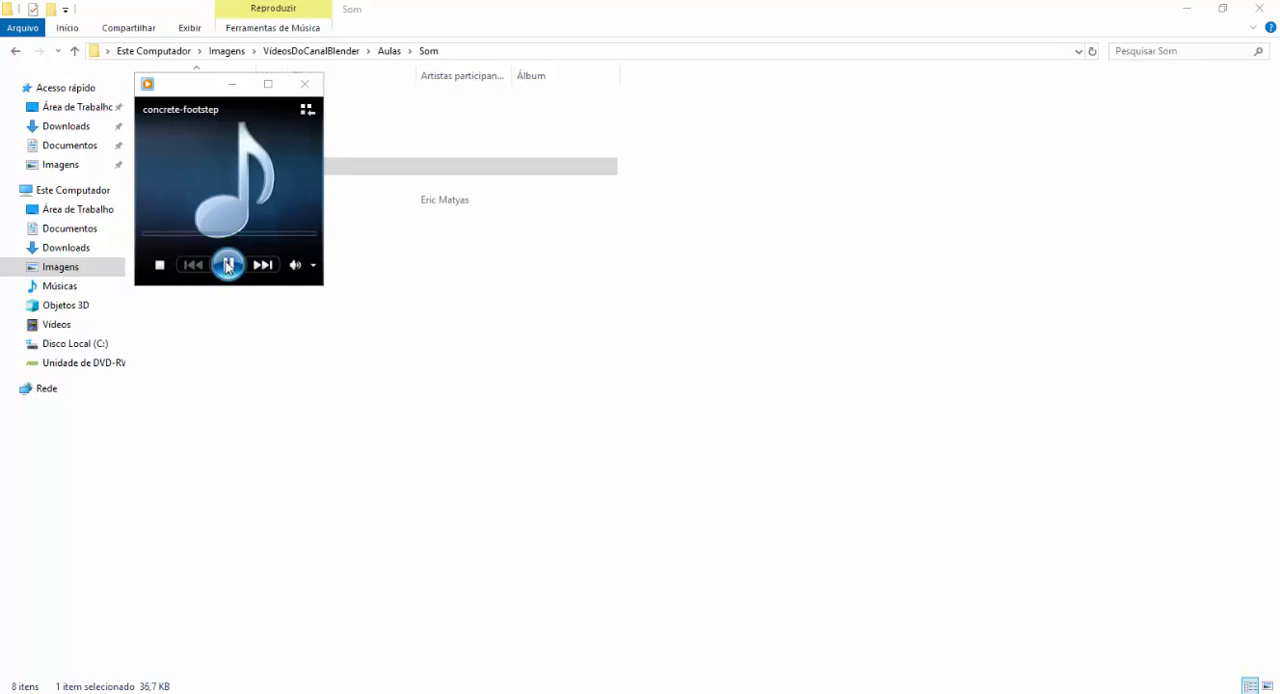
Close the audio player and minimize the Som folder window to switch back to Blender.
left_click(305, 84)
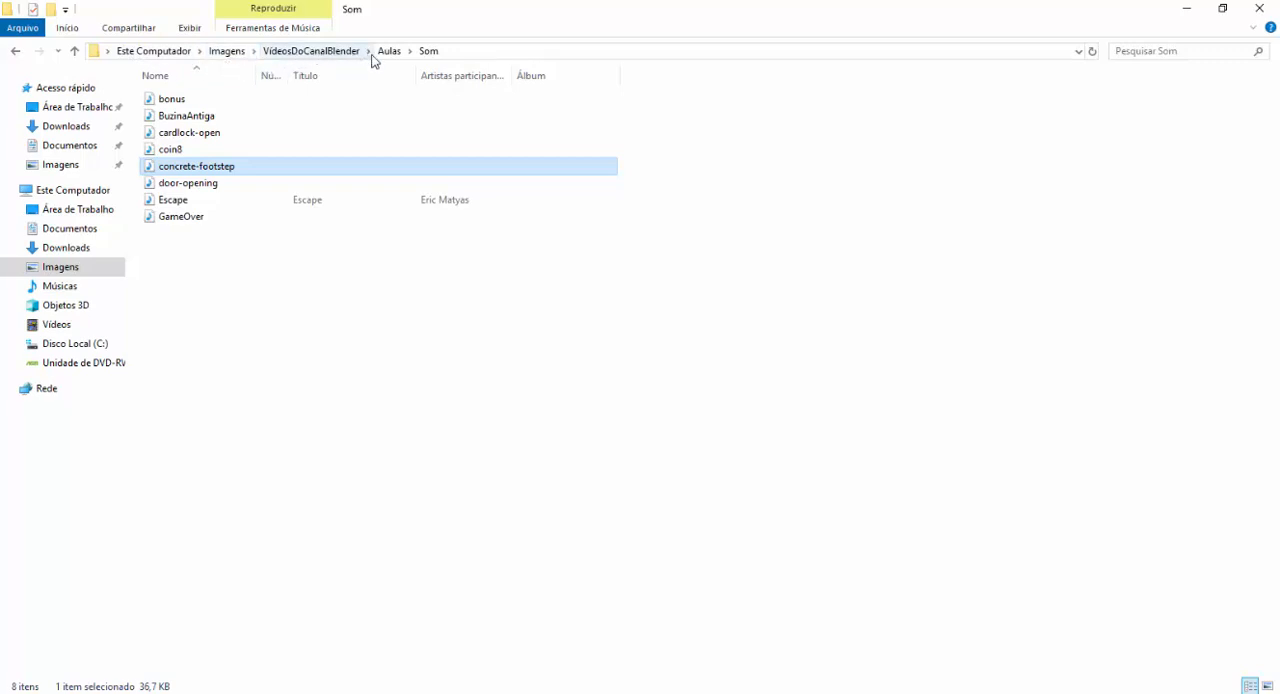
left_click(328, 291)
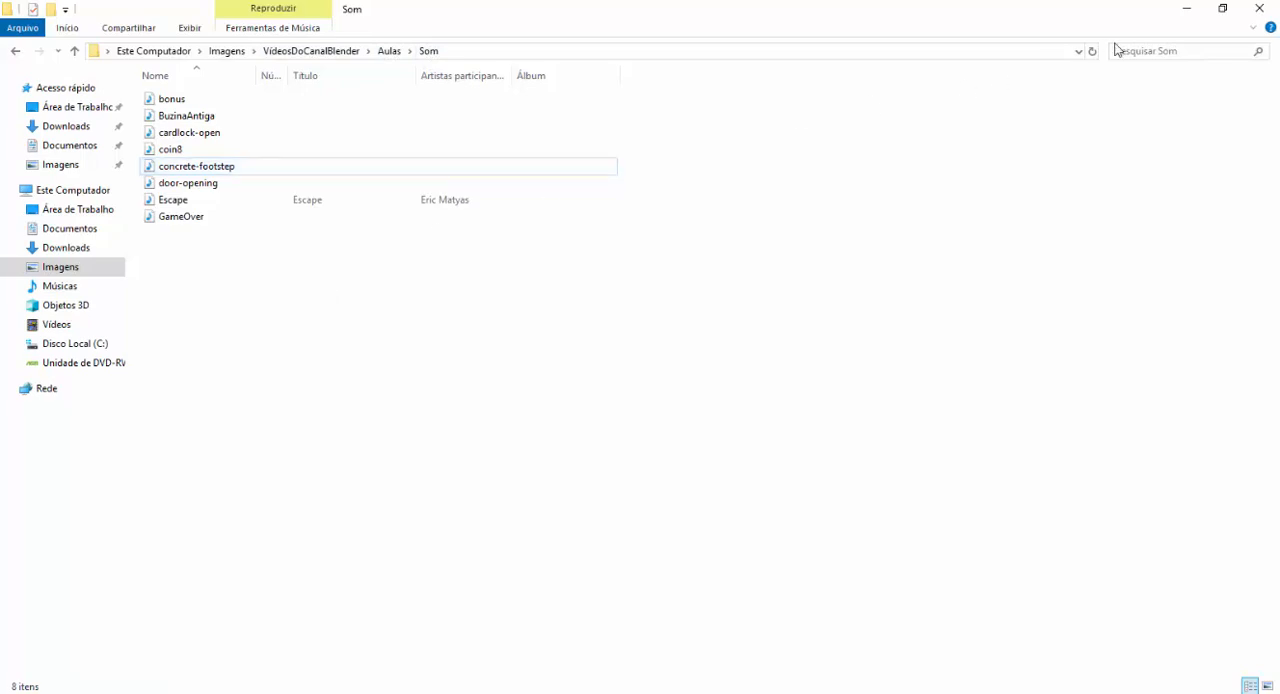
left_click(1186, 10)
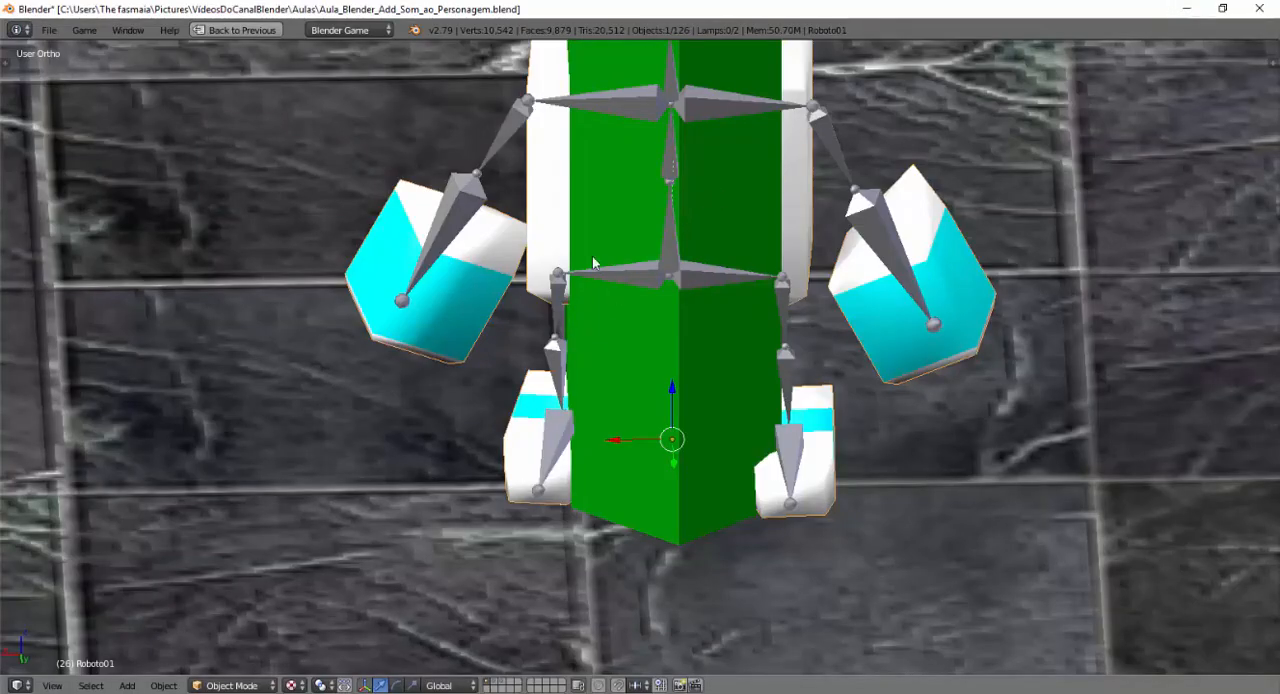
Place the 3D cursor on the robot's foot on the negative X side and add a Sphere empty there.
middle_click_drag(660, 371, 660, 365)
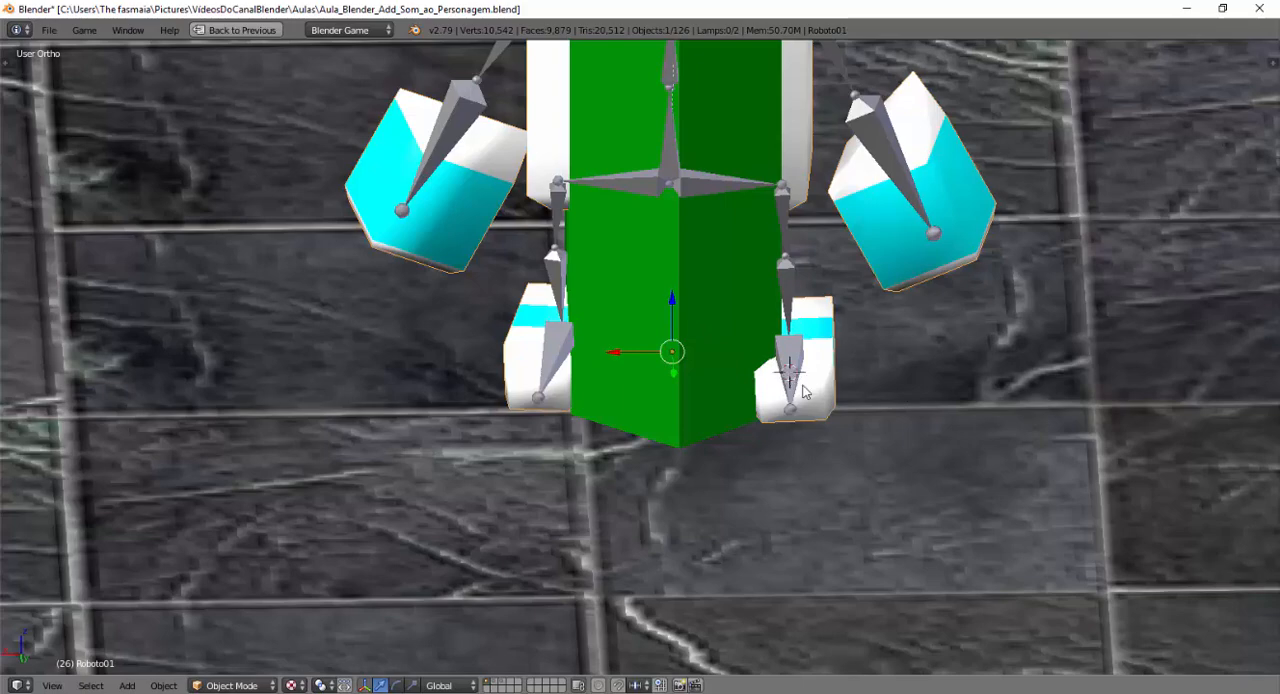
middle_click_drag(802, 438, 752, 449)
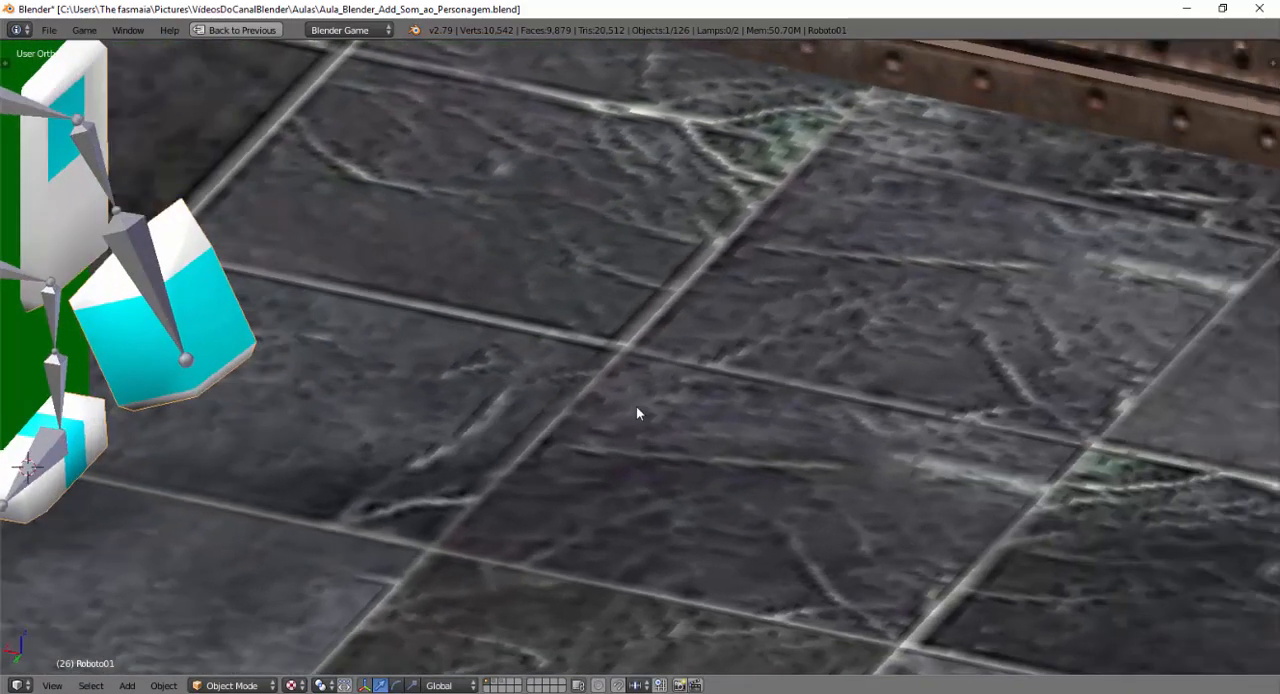
middle_click_drag(451, 426, 1022, 331)
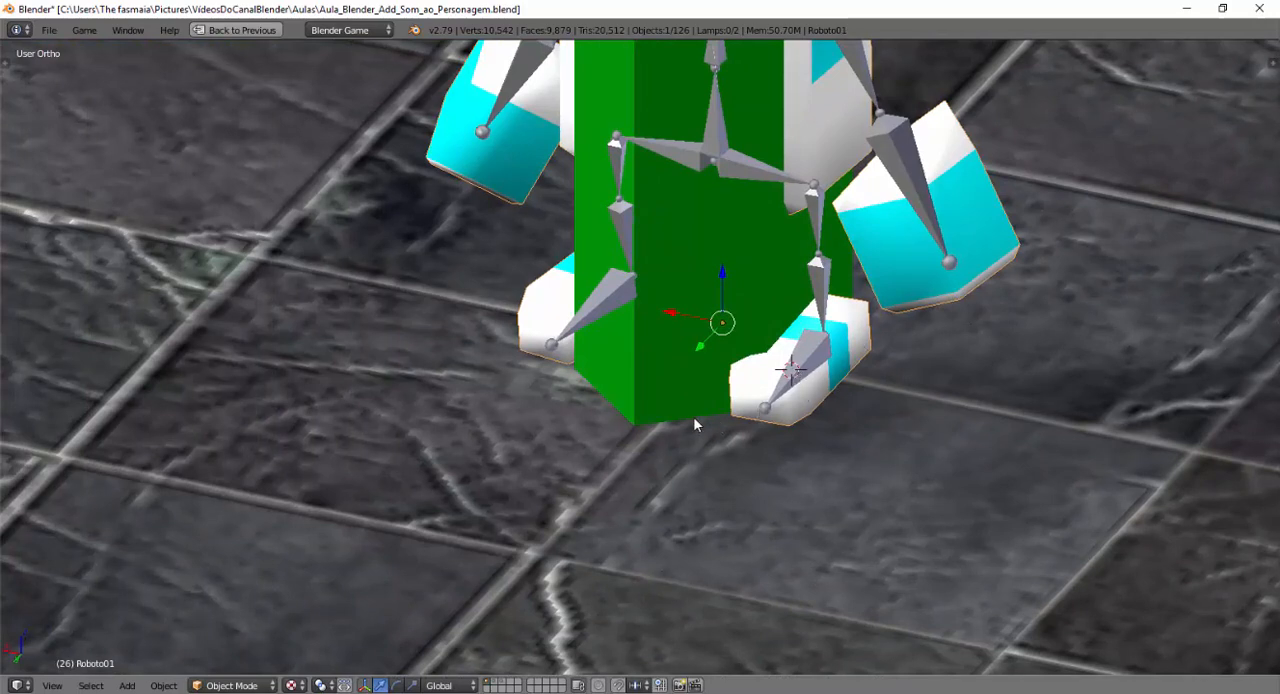
middle_click_drag(695, 425, 665, 384)
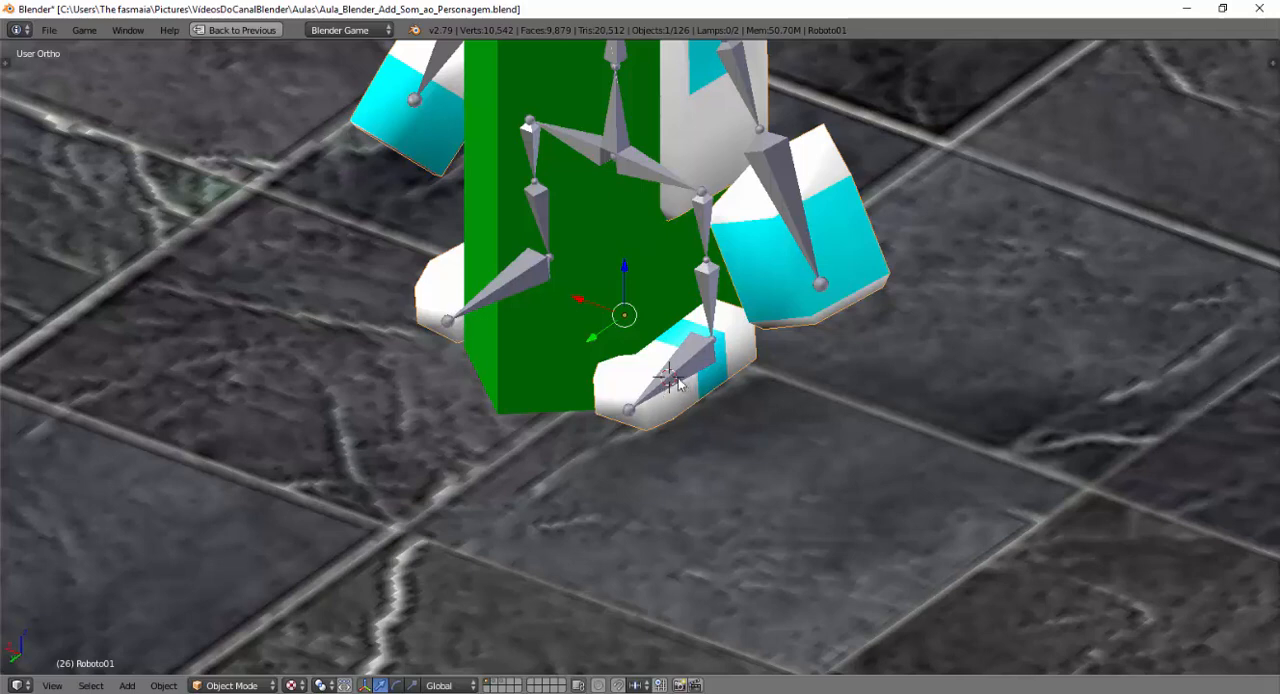
left_click(128, 686)
key("shift+a")
mouse_move(563, 457)
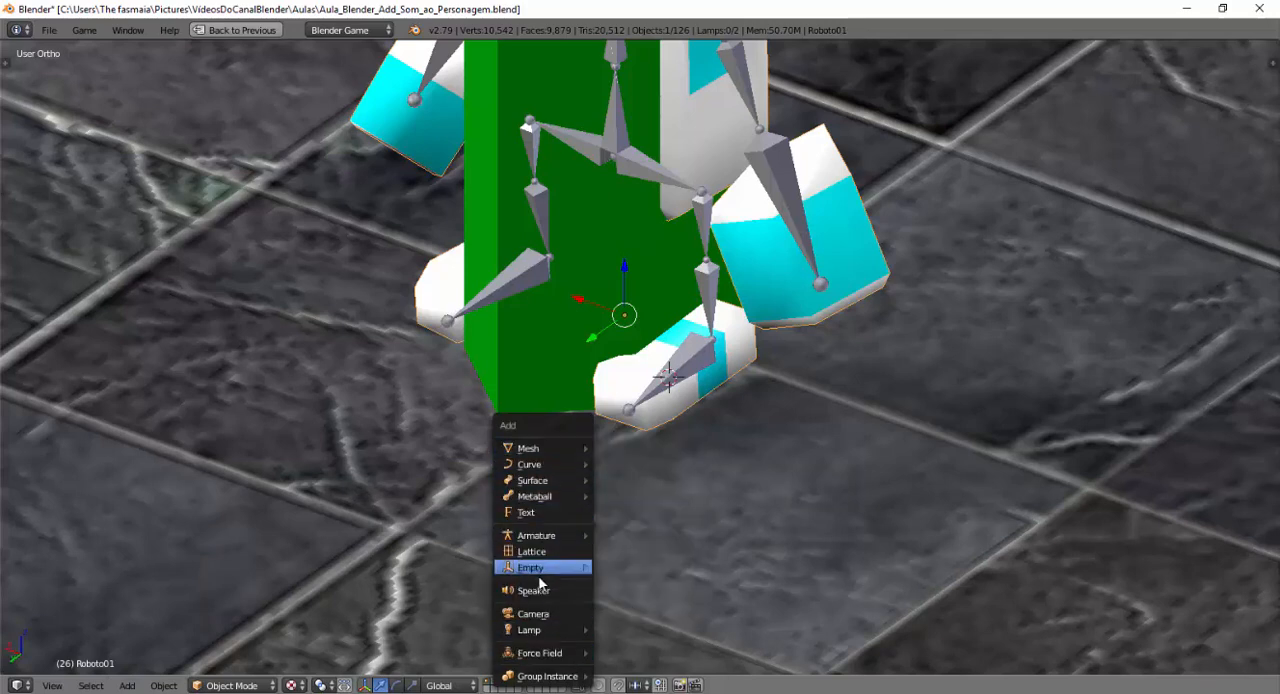
mouse_move(547, 574)
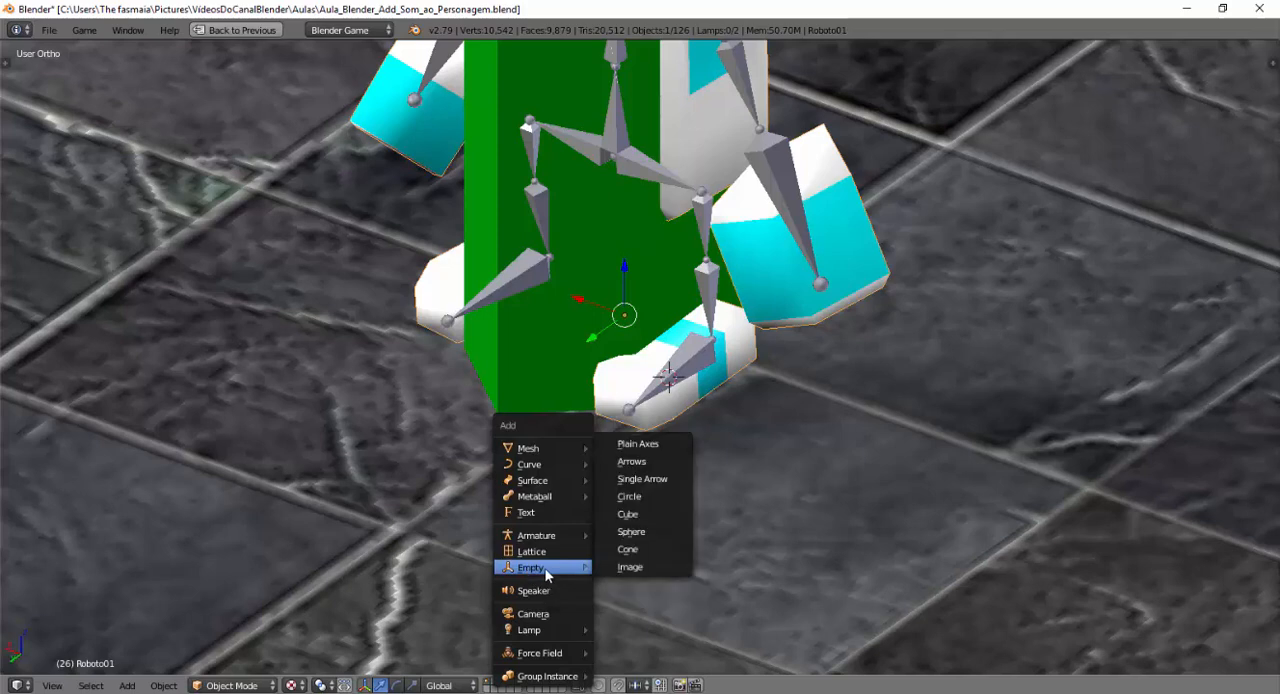
left_click(631, 533)
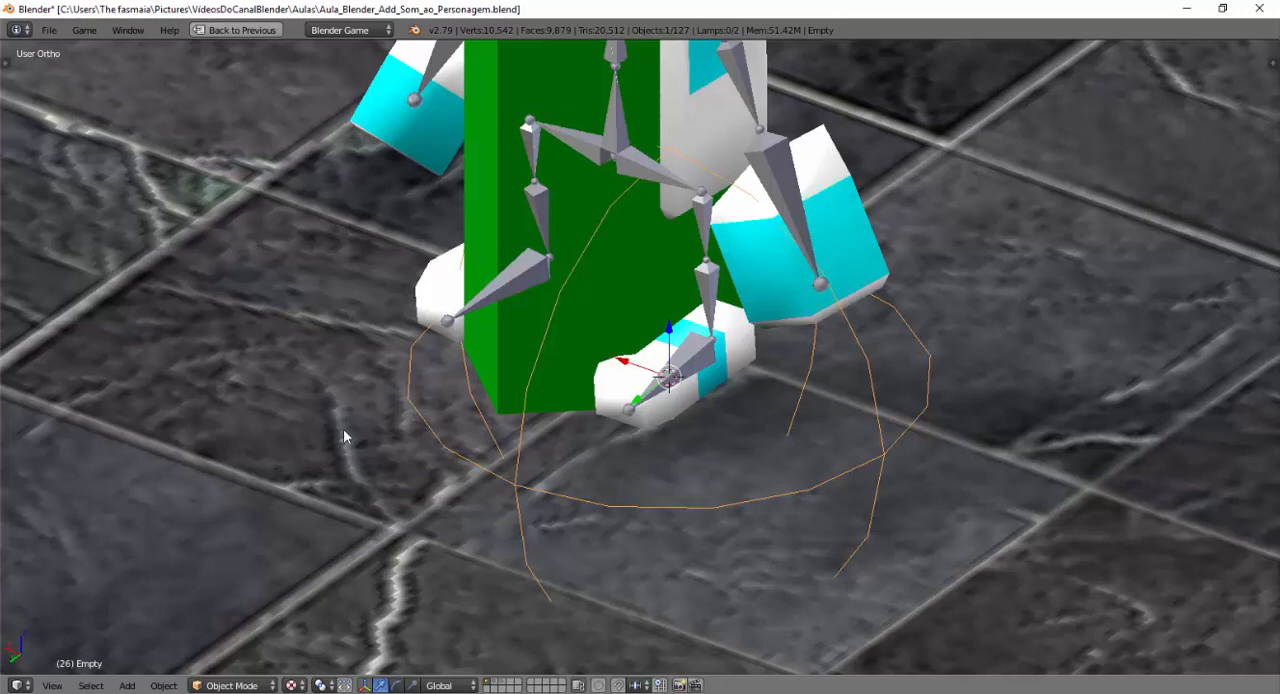
Scale the sphere empty down to about 0.19 and raise it slightly along Z around the foot.
key("s")
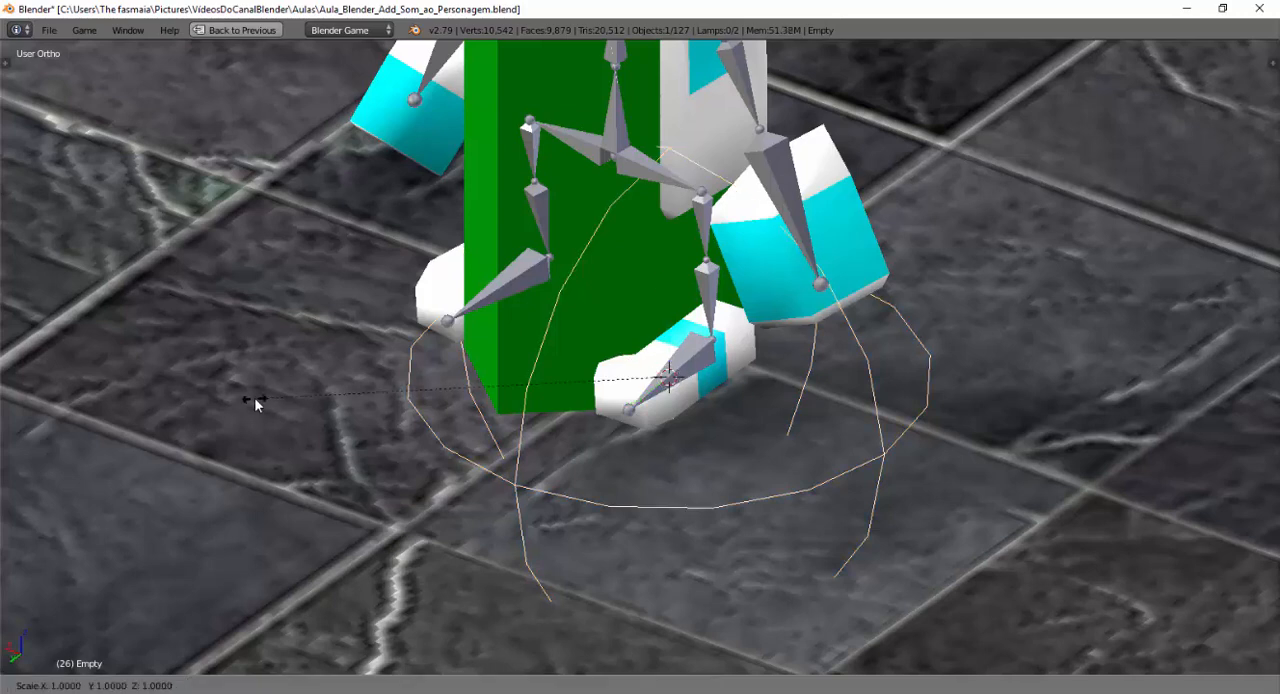
left_click(594, 389)
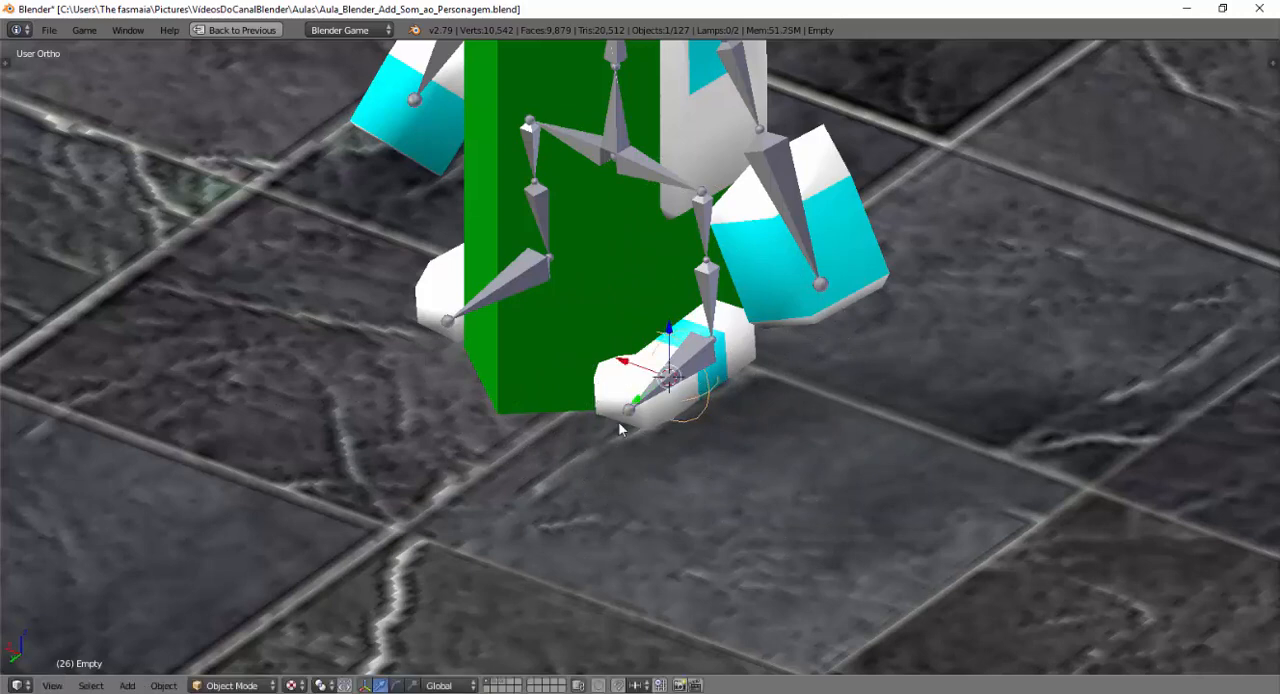
middle_click_drag(621, 426, 590, 416)
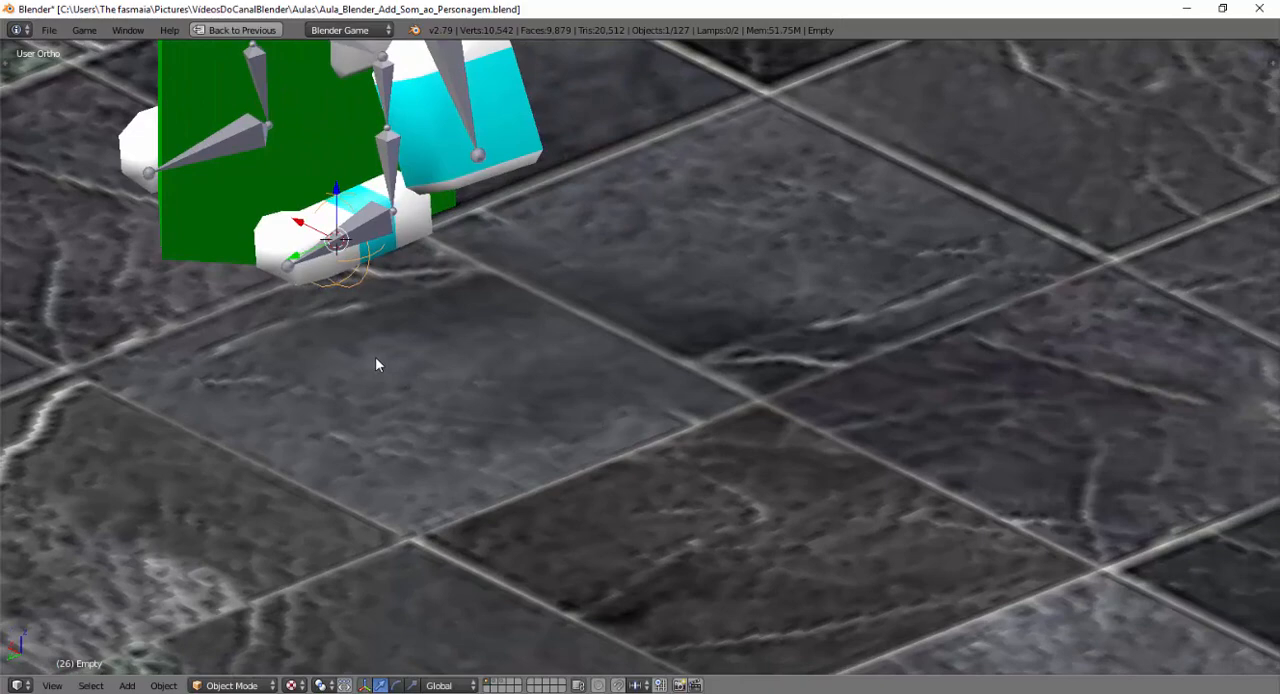
middle_click_drag(394, 334, 770, 482, "shift")
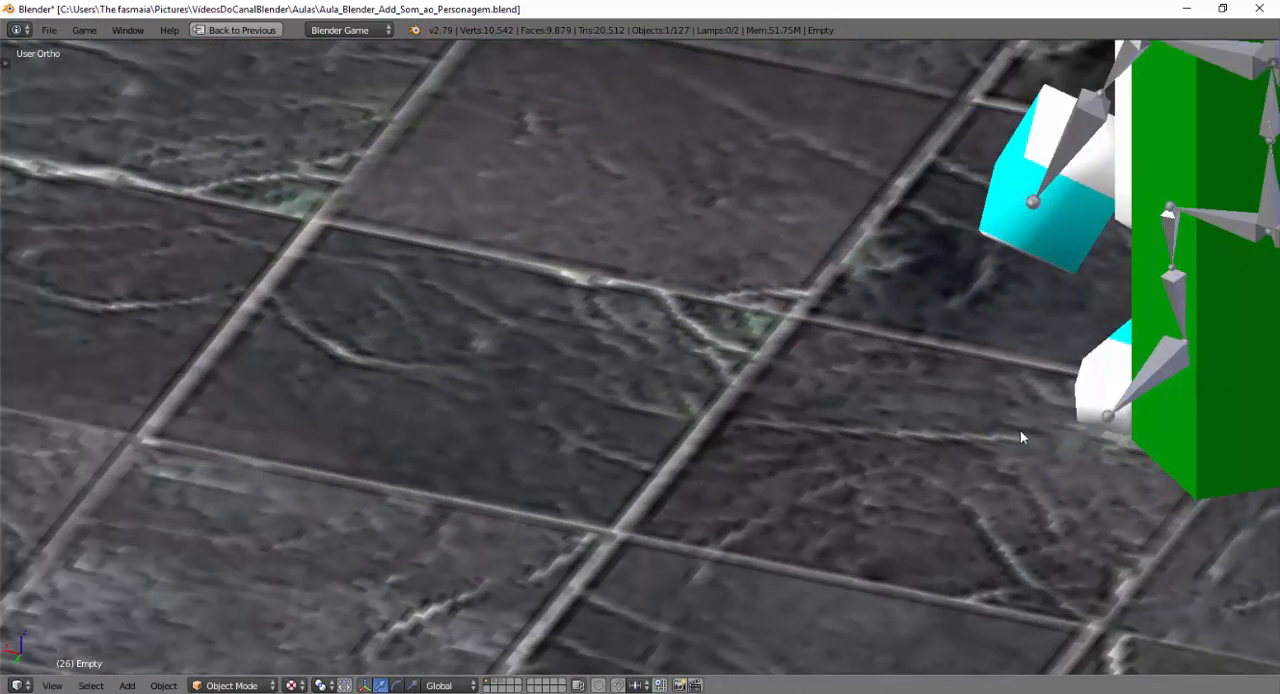
middle_click_drag(1020, 437, 578, 456)
scroll(536, 515, "up", 3)
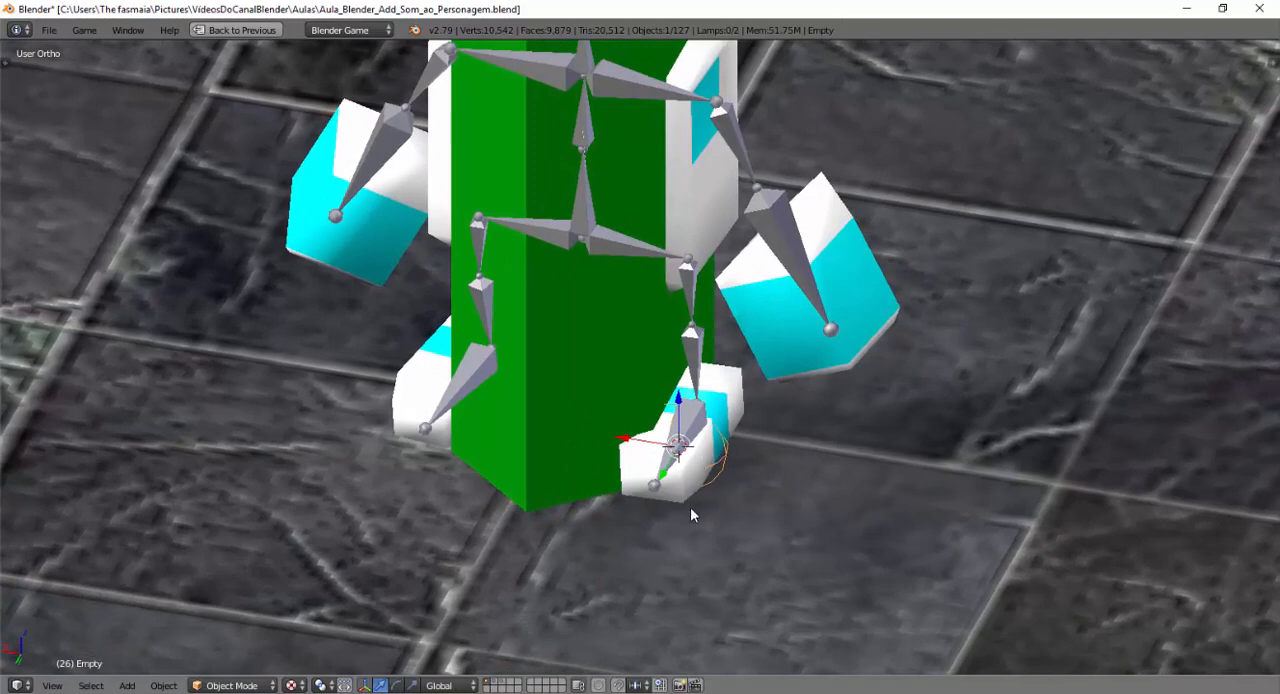
middle_click_drag(690, 515, 701, 469)
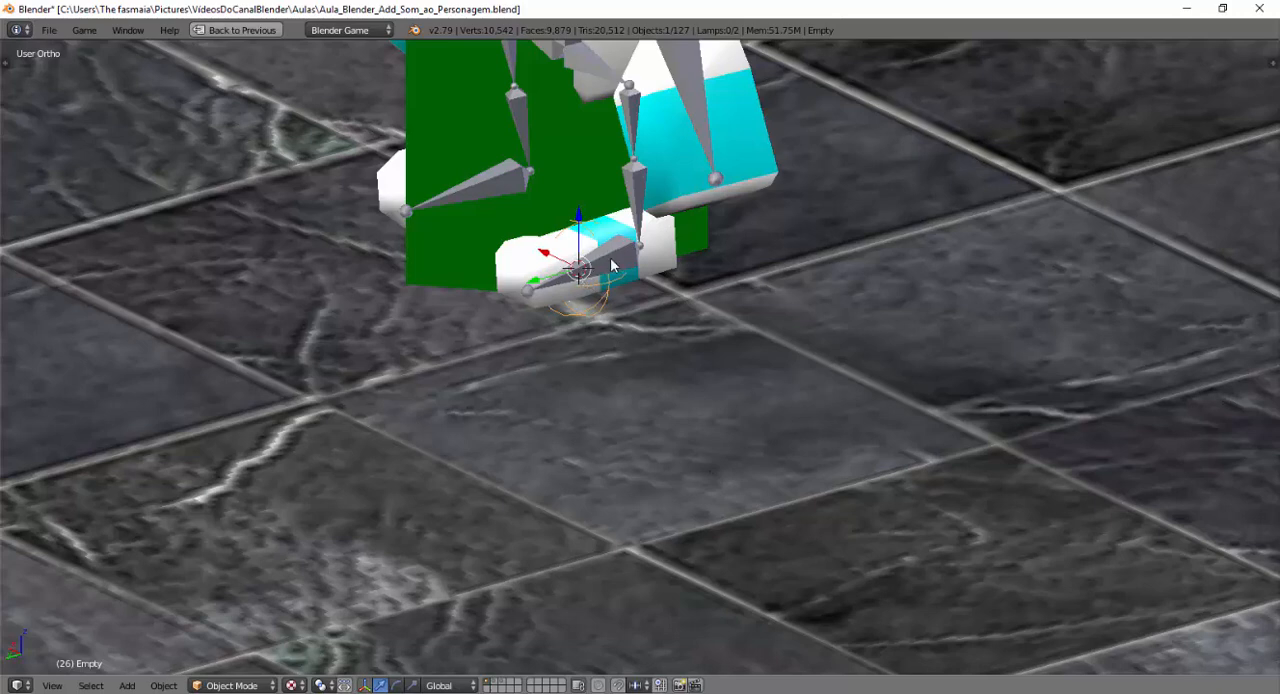
left_click_drag(577, 218, 577, 214)
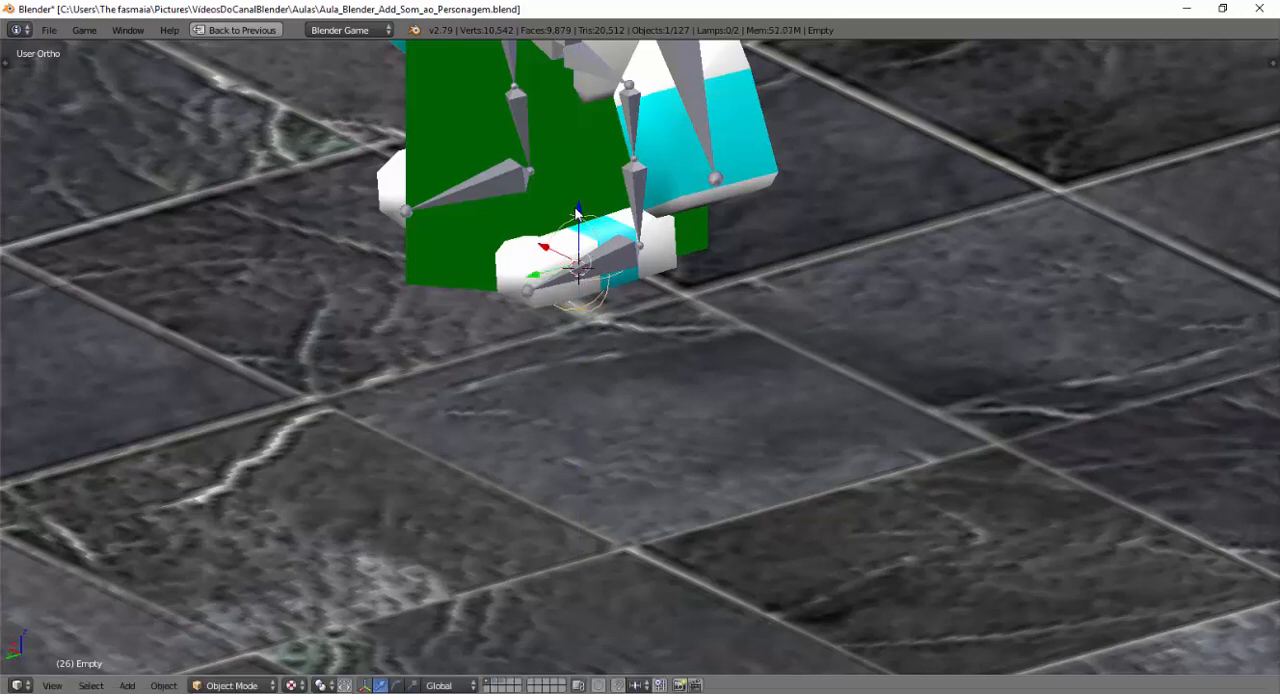
Duplicate the sphere empty and move the copy about 0.96 along X onto the robot's other foot.
middle_click_drag(580, 366, 660, 487, "shift")
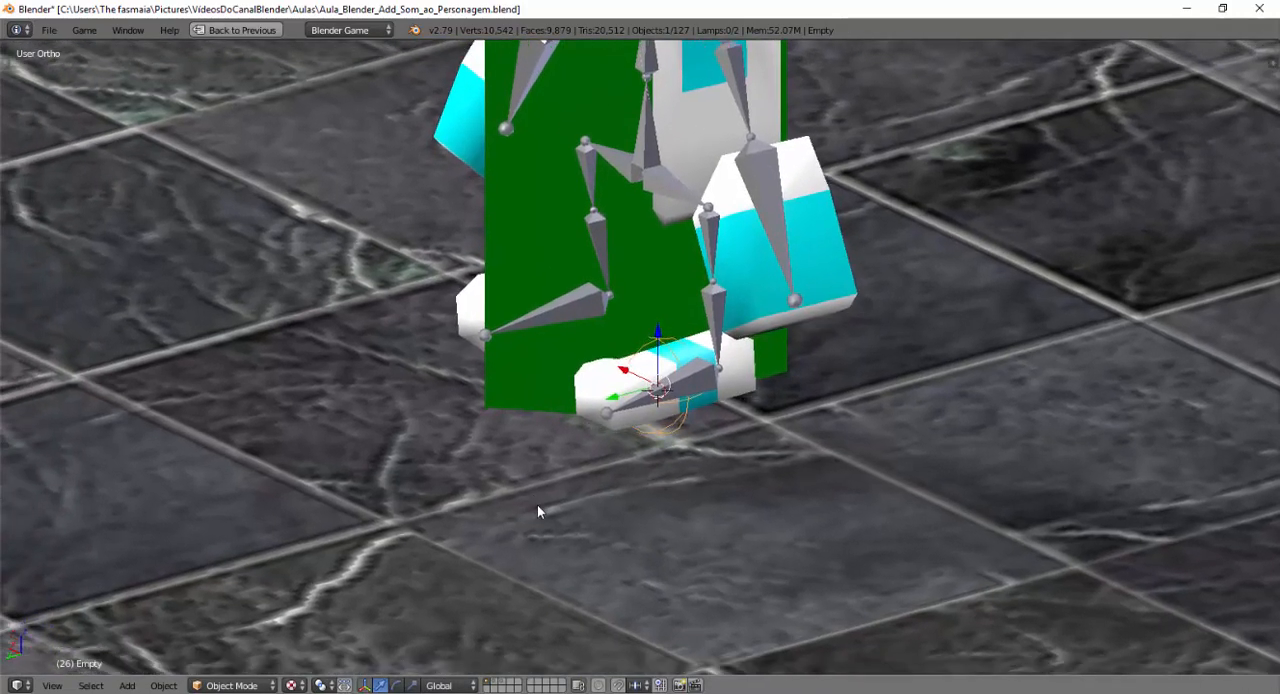
middle_click_drag(537, 511, 673, 509, "shift")
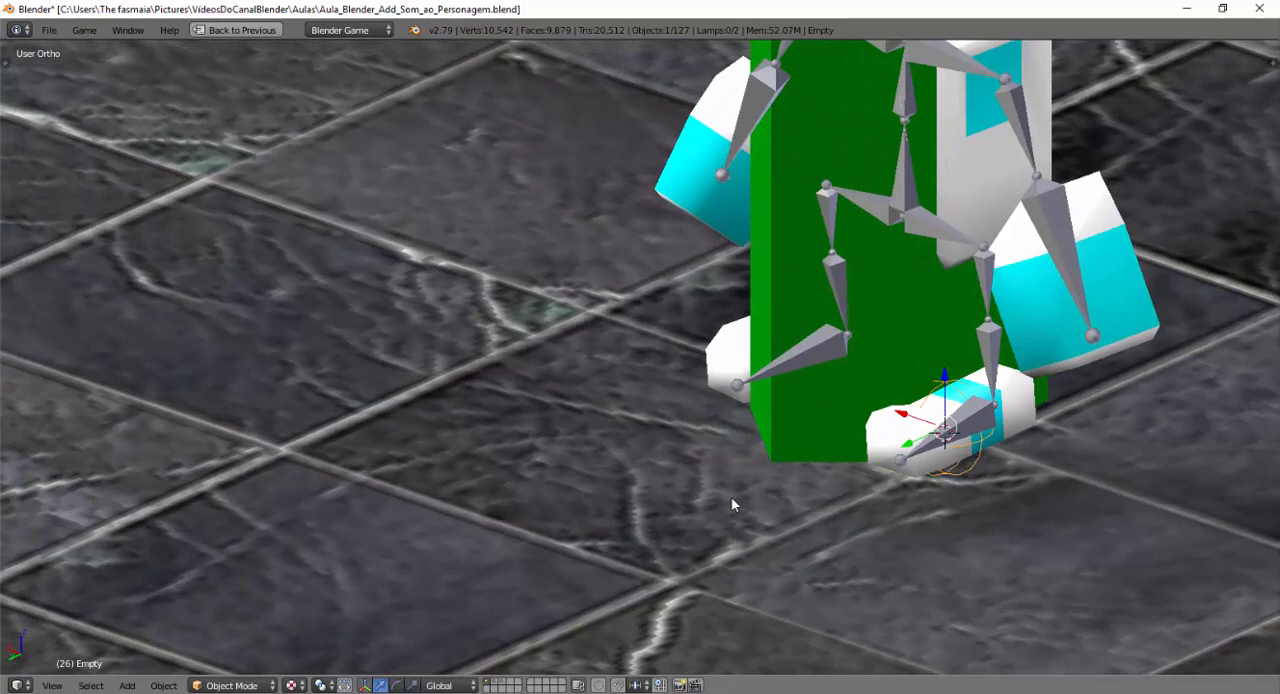
key("shift+d")
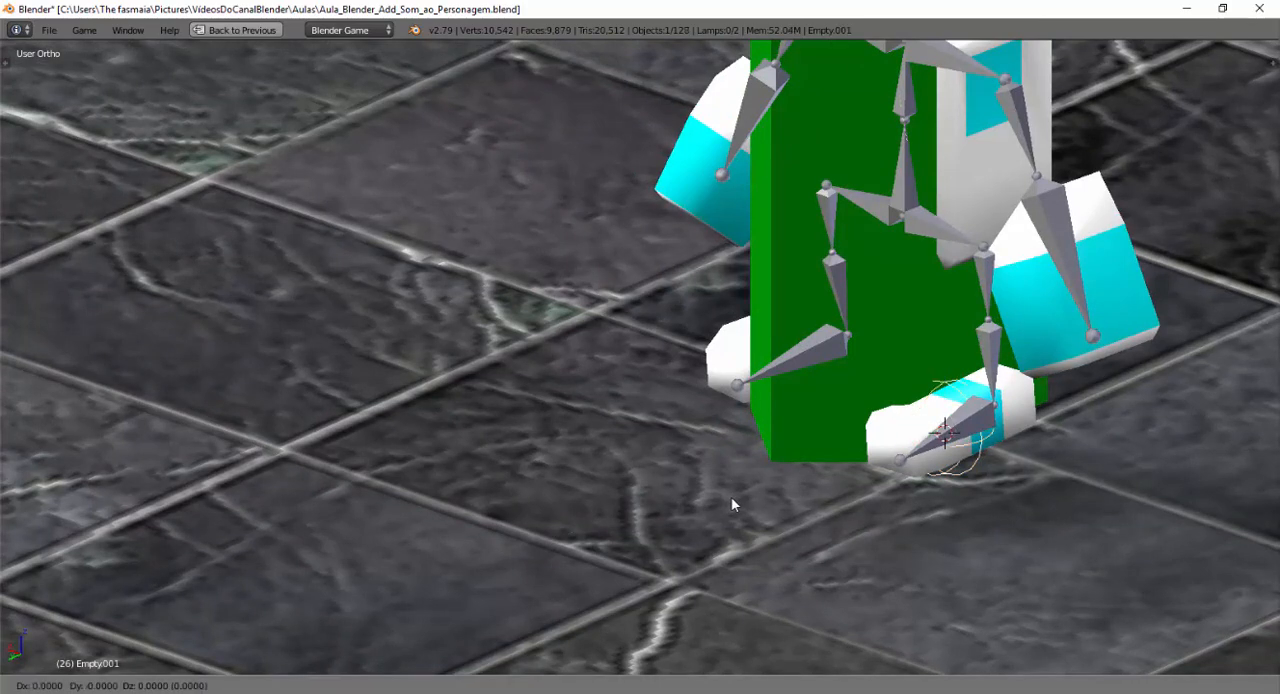
right_click(731, 496)
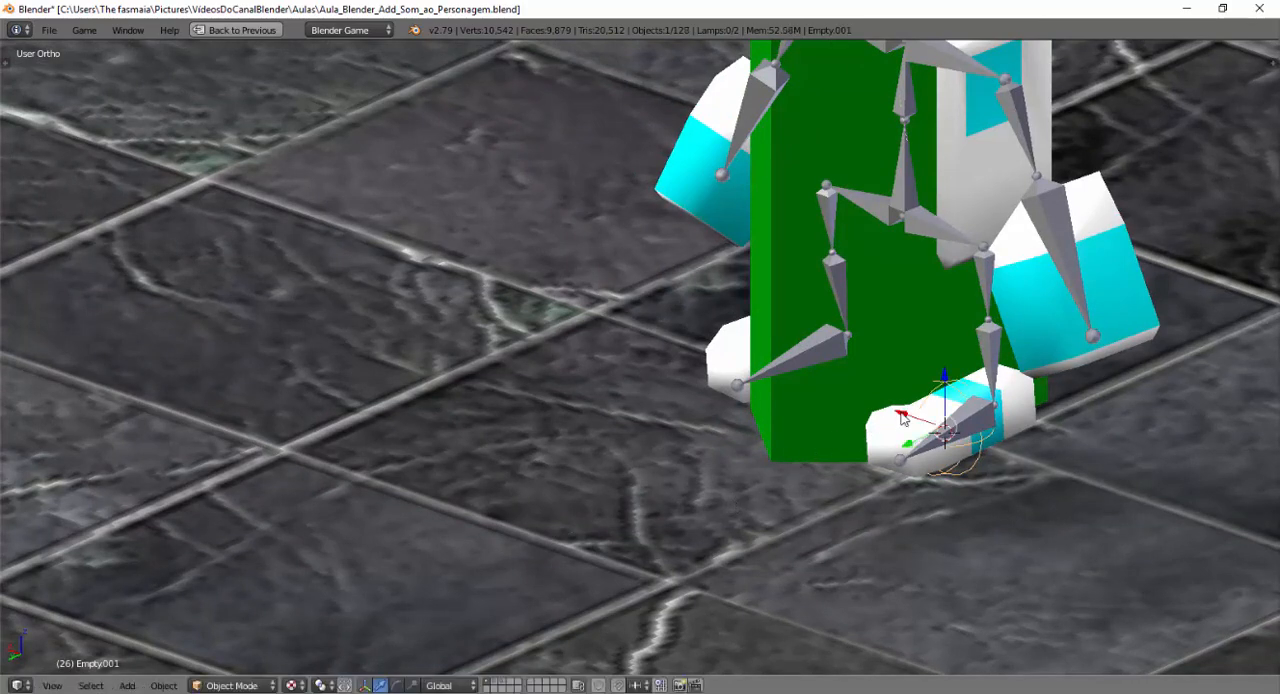
key("g")
key("x")
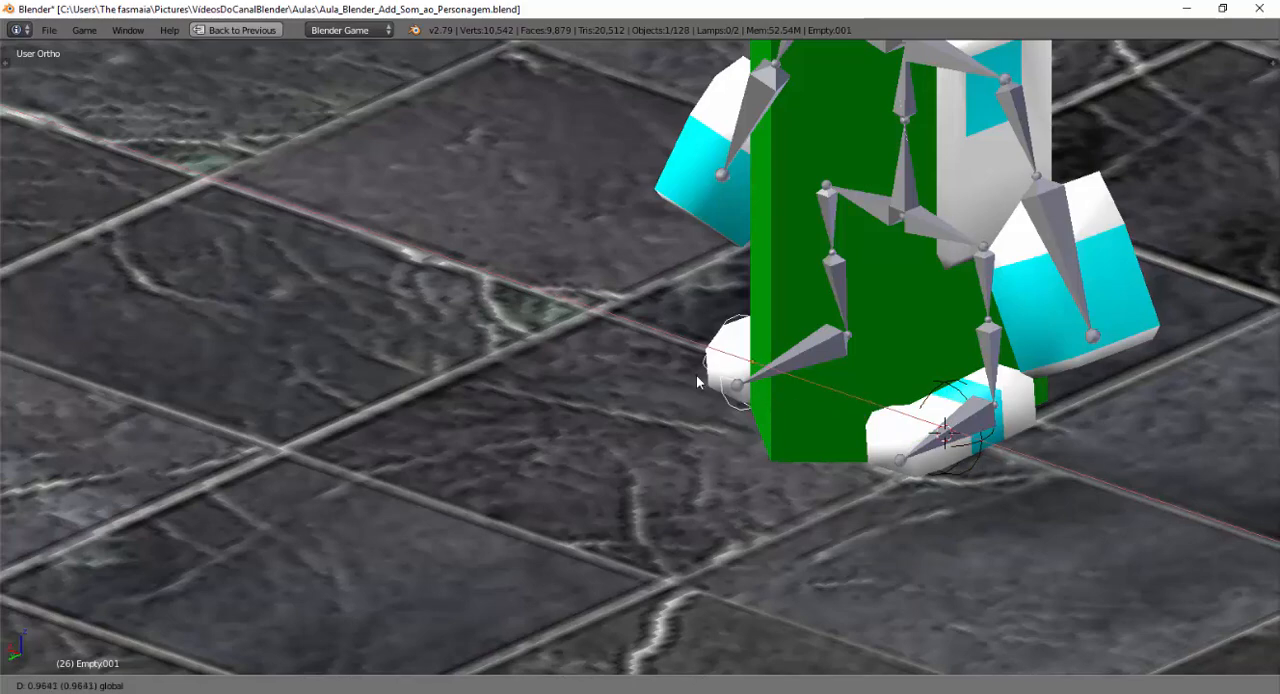
left_click(697, 376)
Fine-tune the copied empty's position along X by about -0.02 so it surrounds the foot.
middle_click_drag(706, 498, 838, 532)
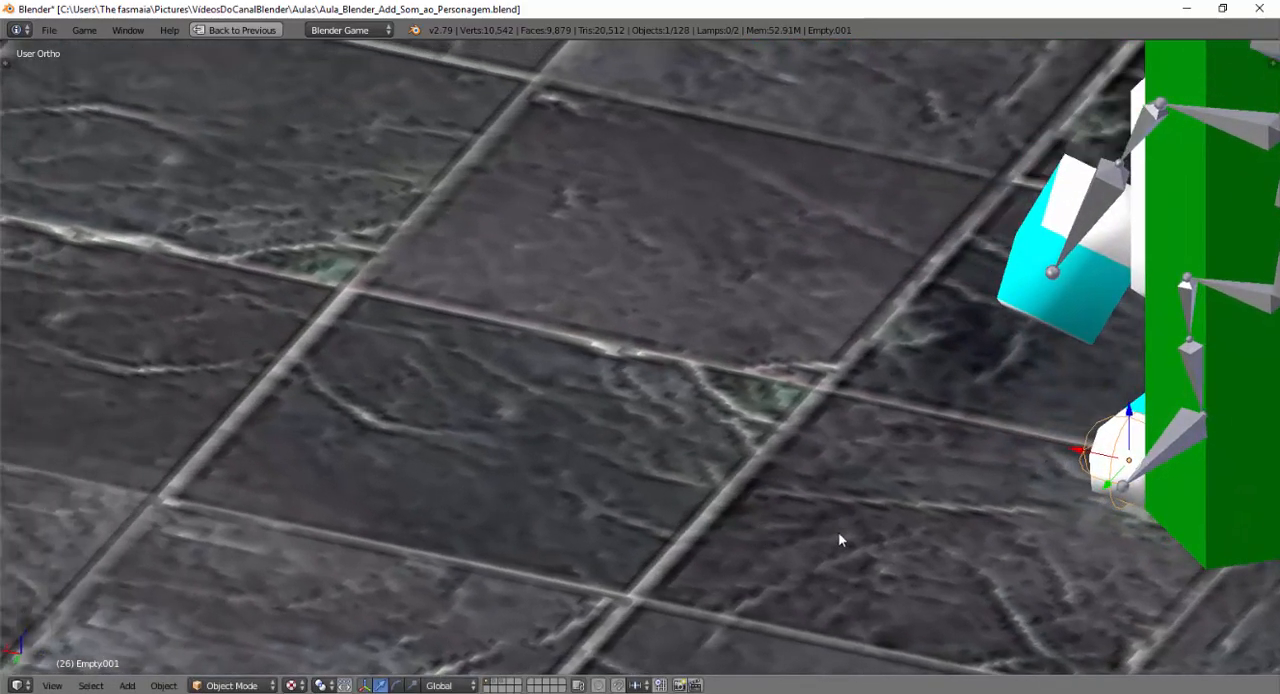
middle_click_drag(955, 510, 532, 558, "shift")
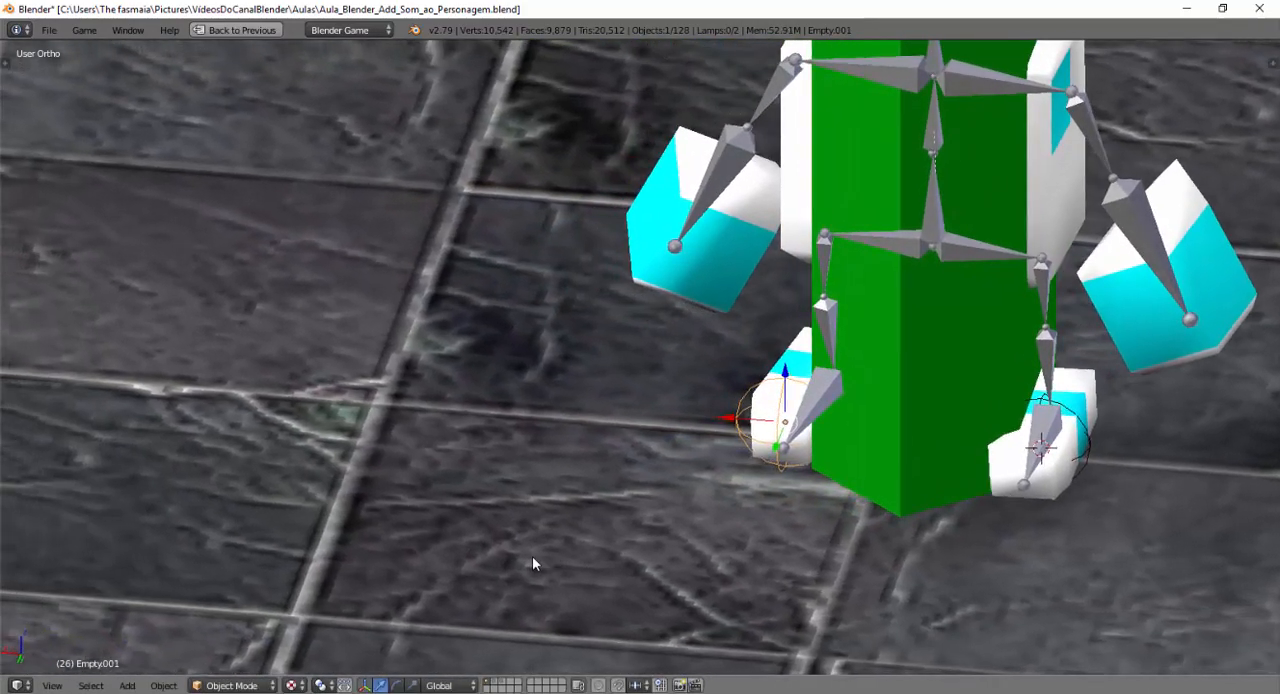
middle_click_drag(764, 503, 509, 543)
middle_click_drag(746, 530, 580, 505, "shift")
key("g")
key("x")
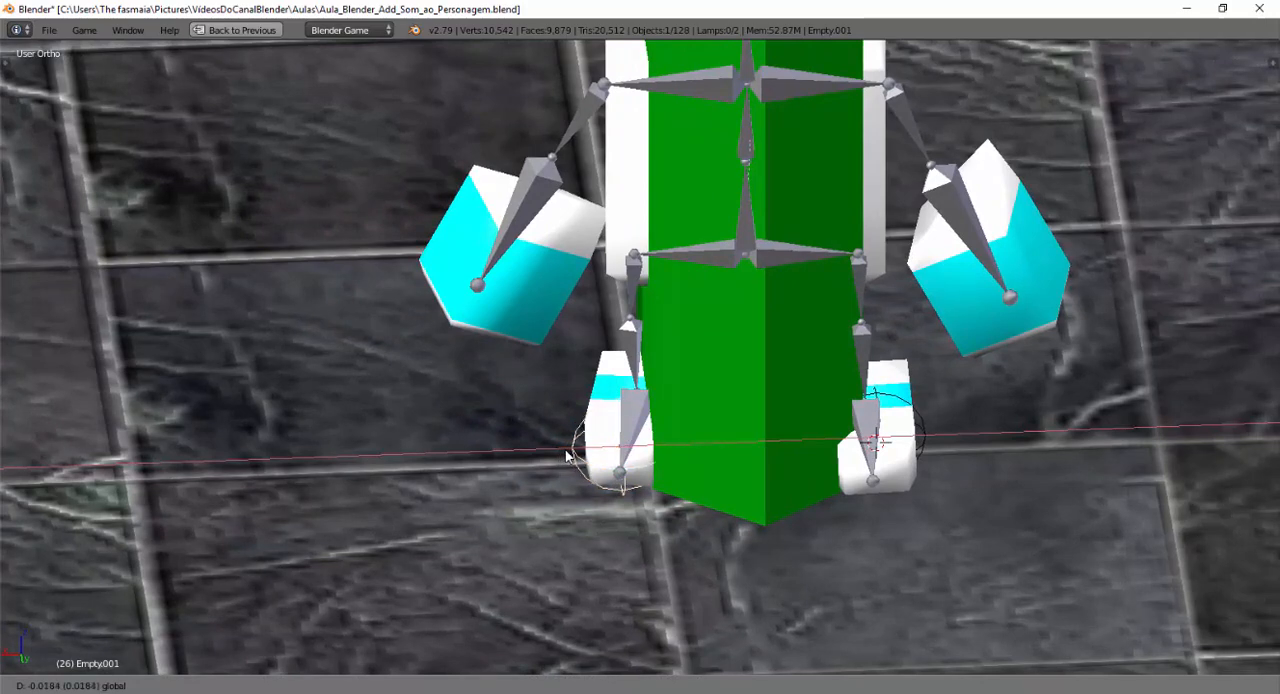
left_click(568, 456)
Parent the original sphere empty to the armature's foot bone on the negative X side in Pose Mode, using the Bone option.
middle_click_drag(631, 543, 753, 528, "shift")
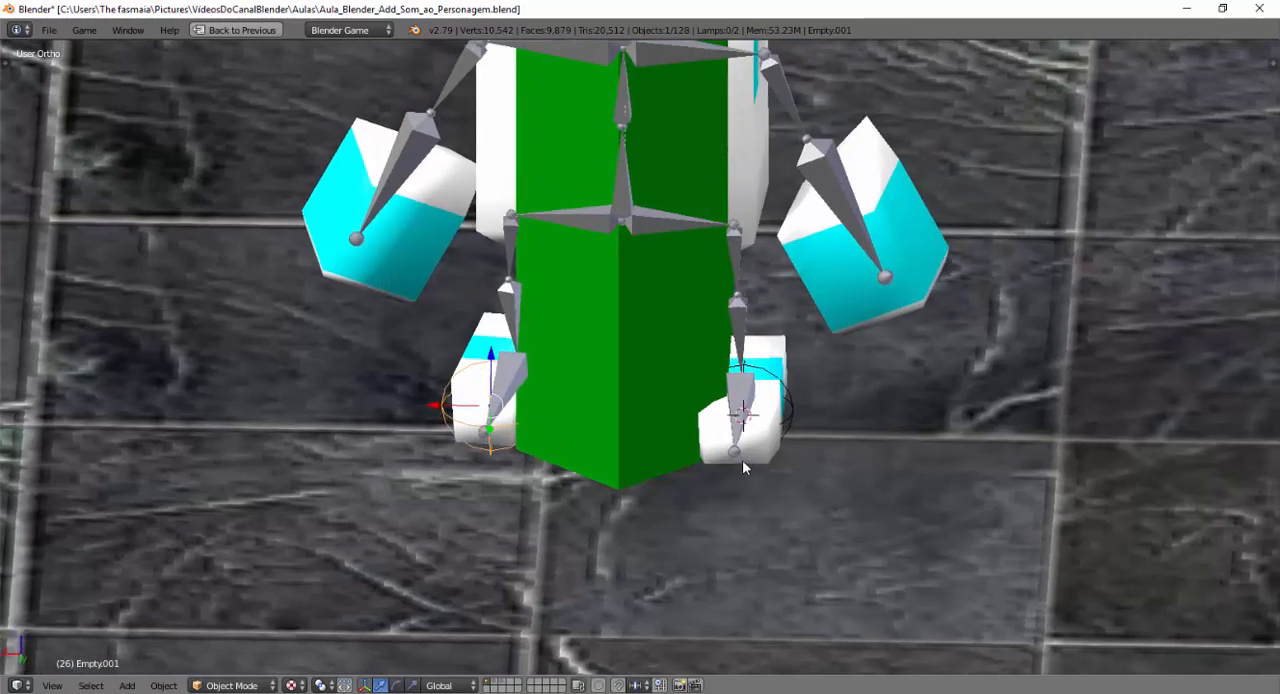
middle_click_drag(830, 486, 894, 532, "shift")
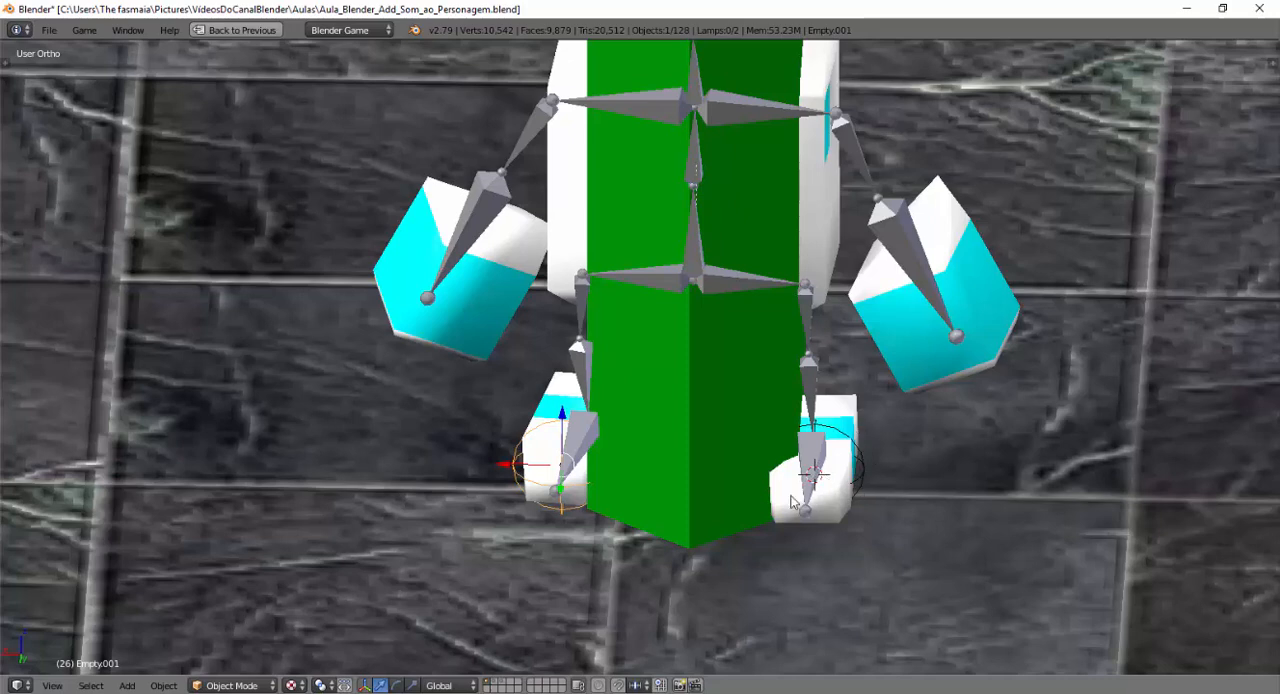
right_click(843, 440)
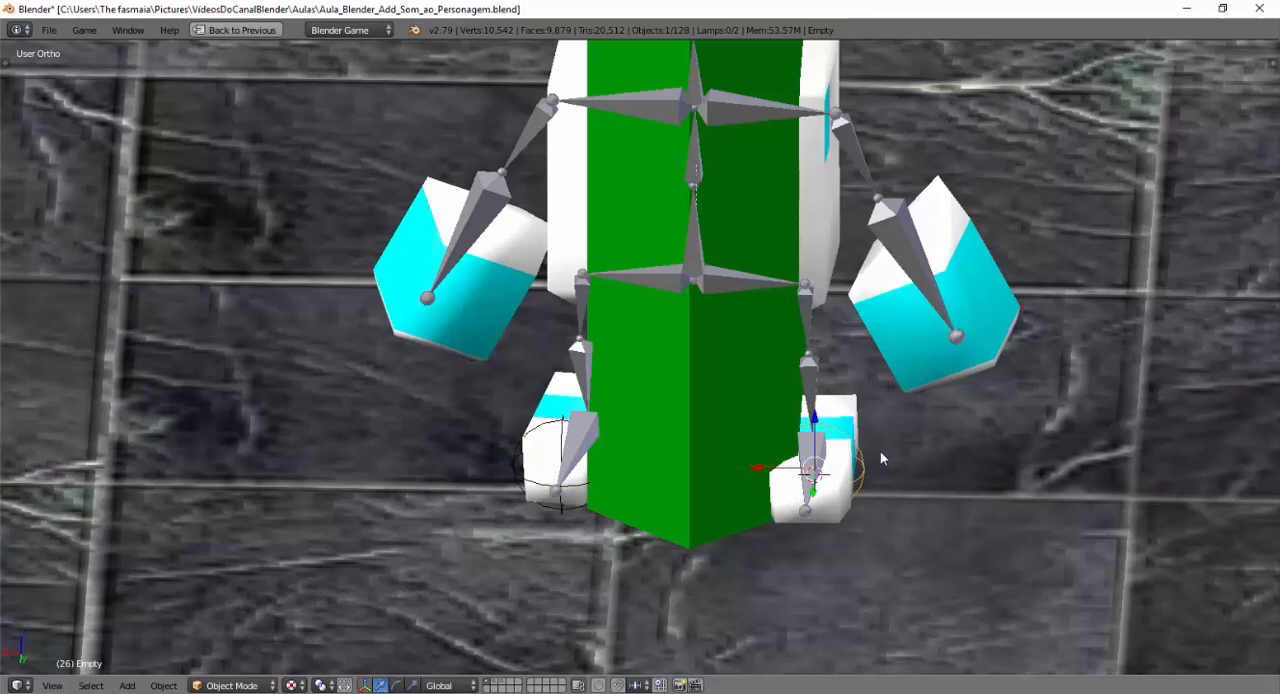
right_click(806, 453, "shift")
right_click(806, 453, "shift")
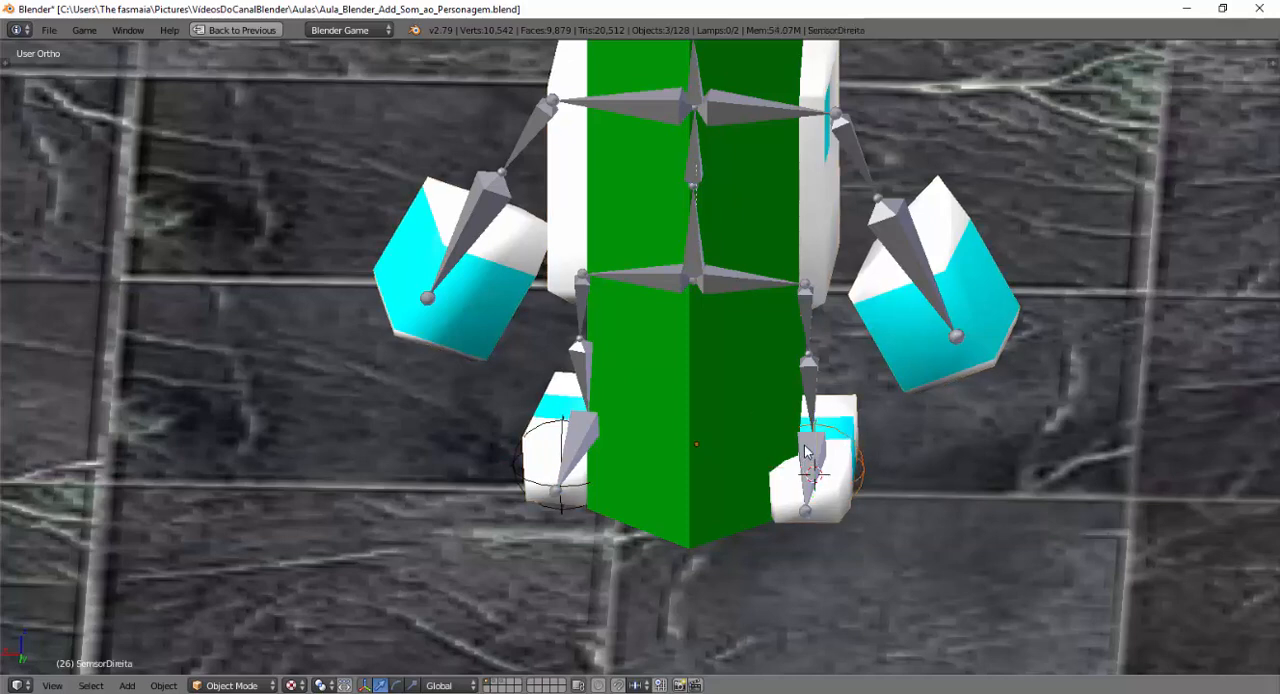
right_click(860, 468)
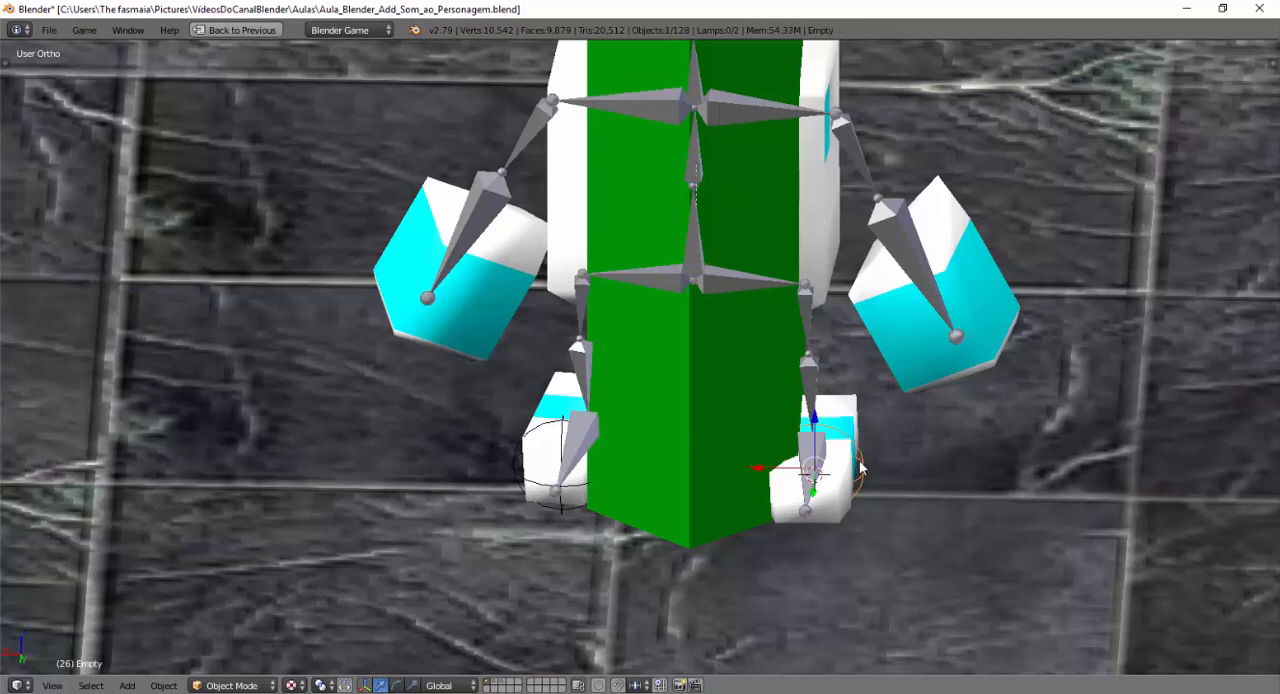
right_click(868, 180, "shift")
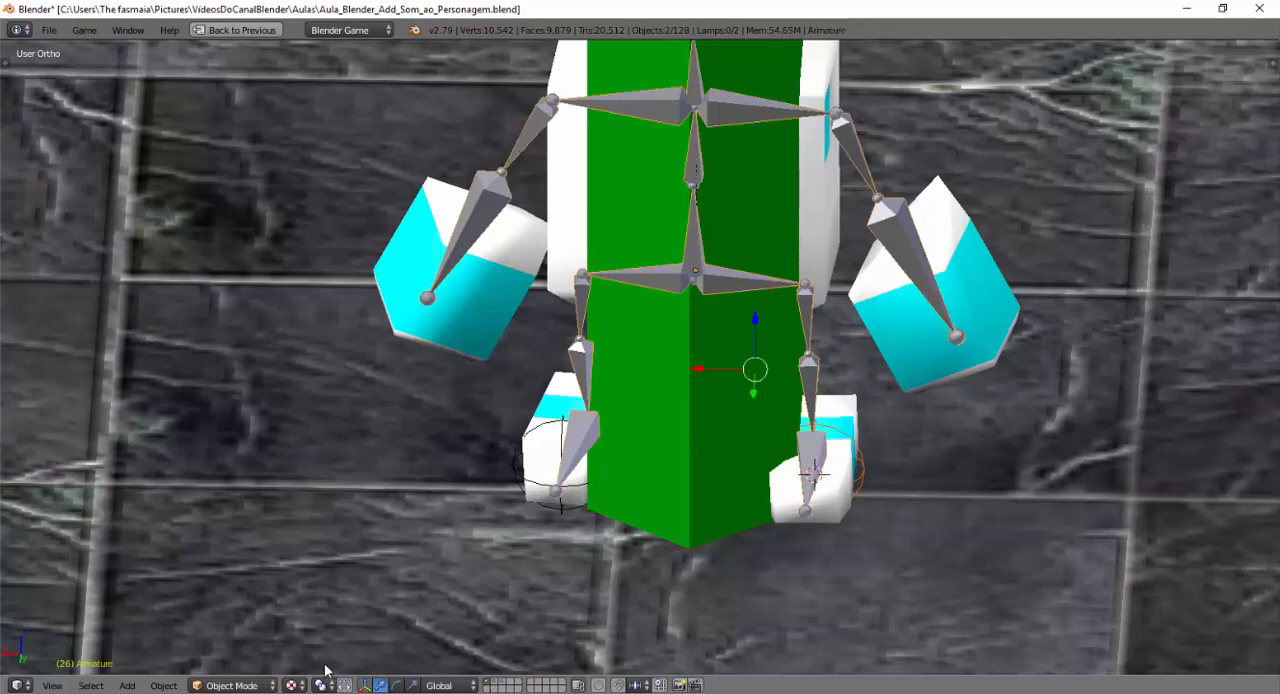
key("ctrl+Tab")
left_click(181, 687)
left_click(178, 689)
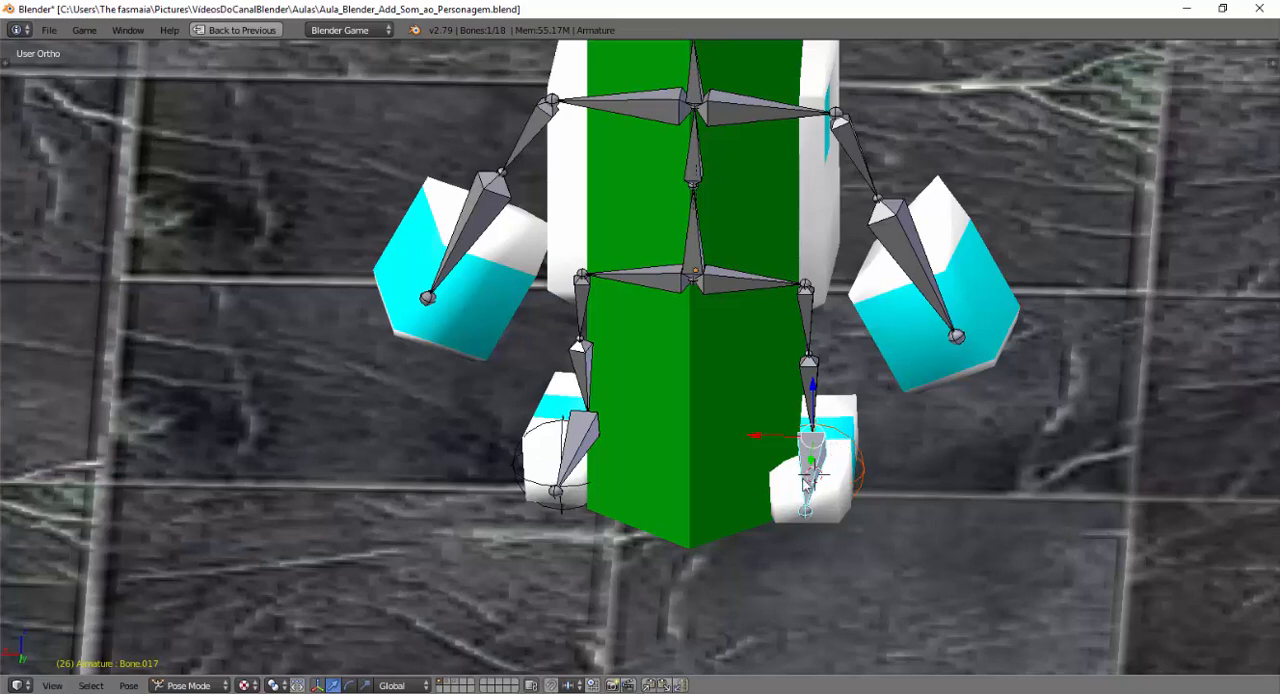
key("ctrl+p")
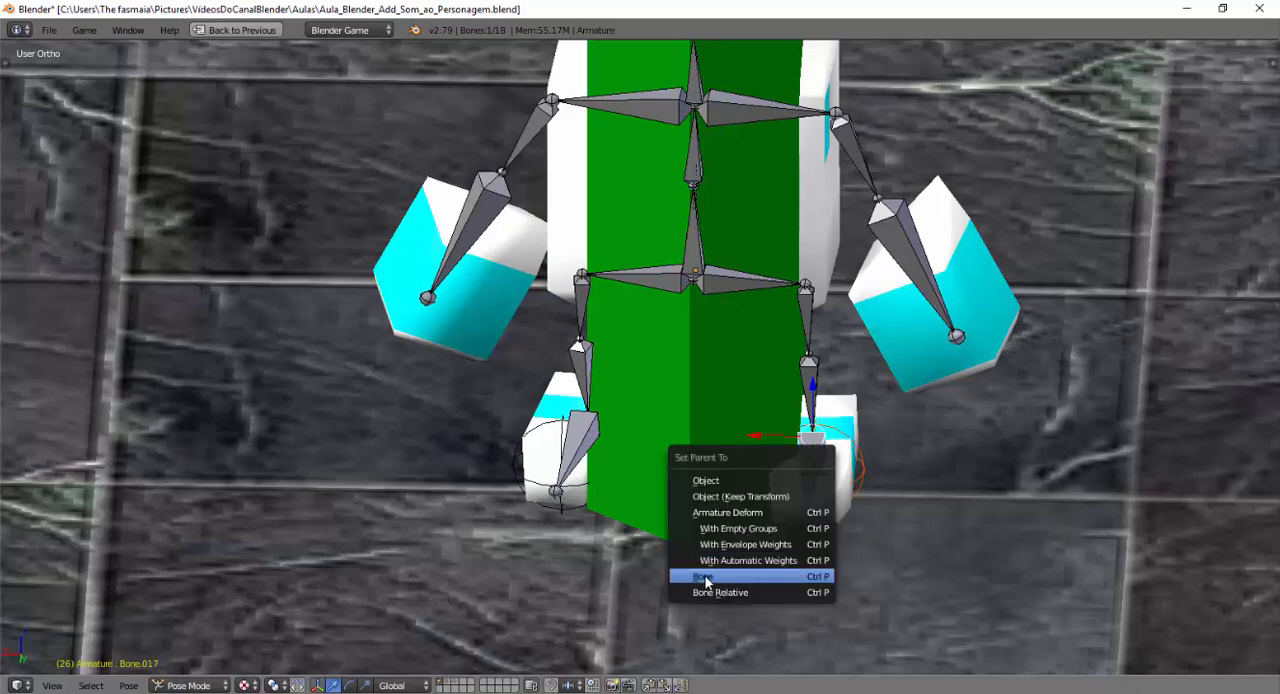
left_click(698, 578)
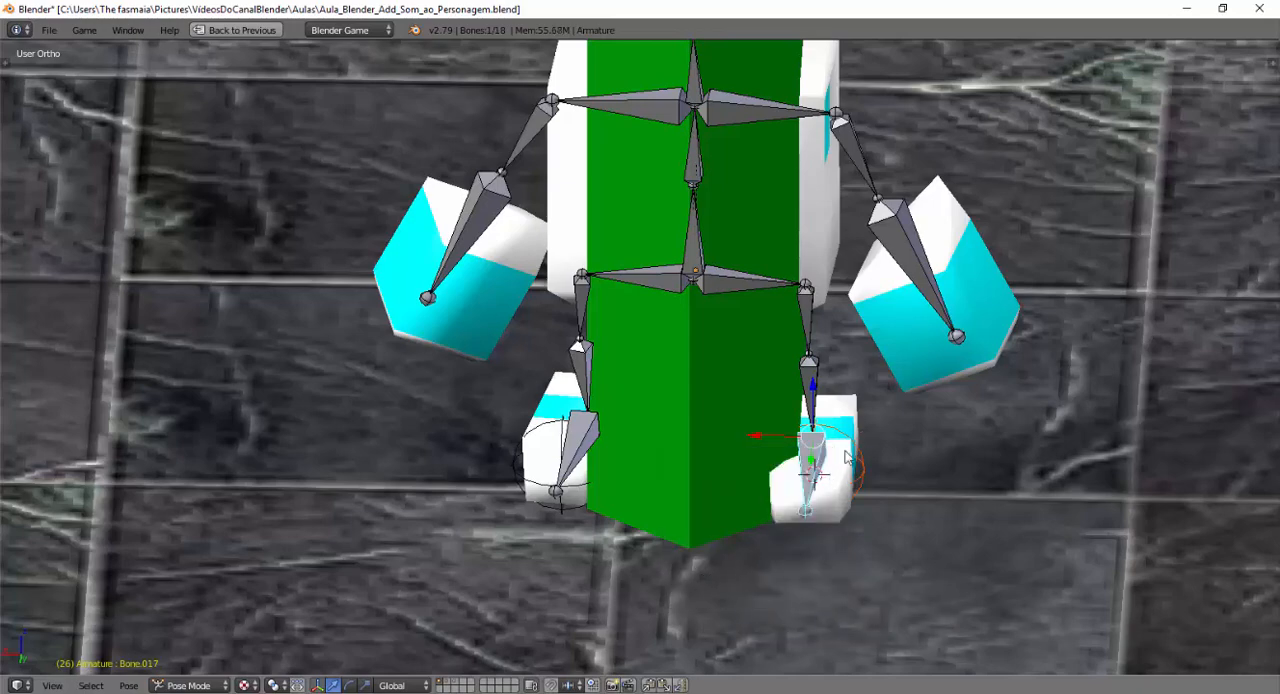
middle_click_drag(763, 483, 751, 490)
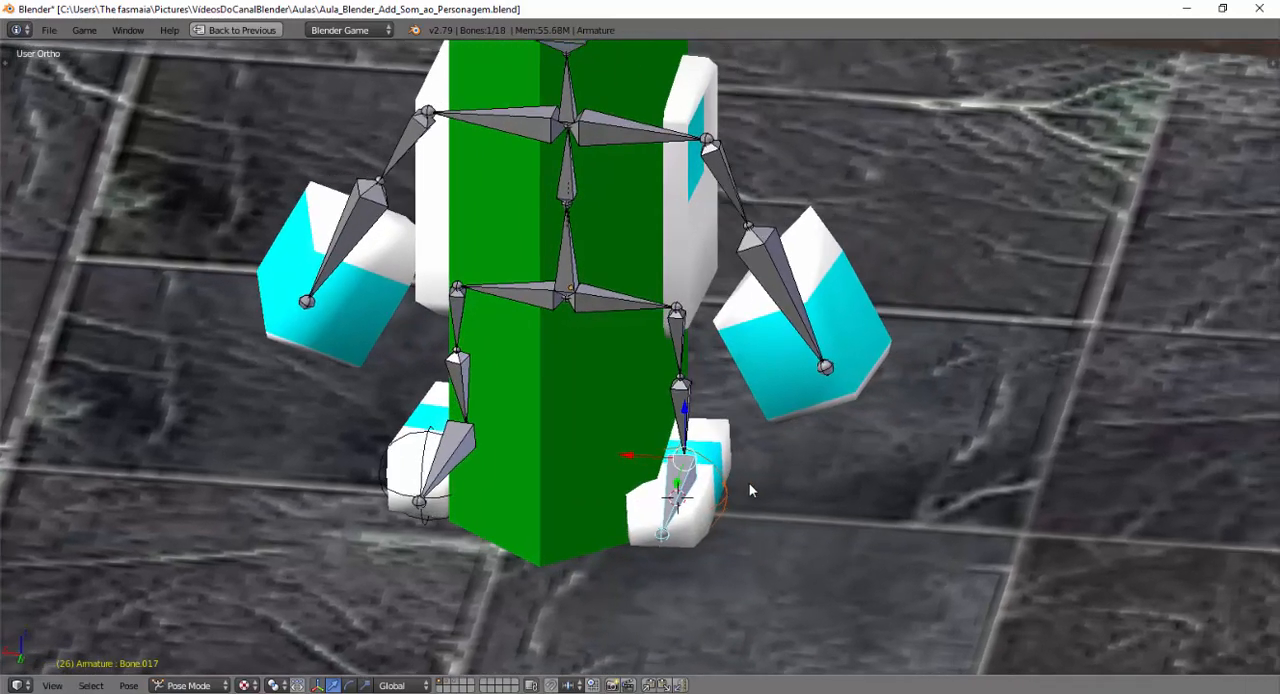
Test-rotate the lower leg bone on the negative X side about global Z to check that the foot's empty follows.
right_click(688, 472)
key("r")
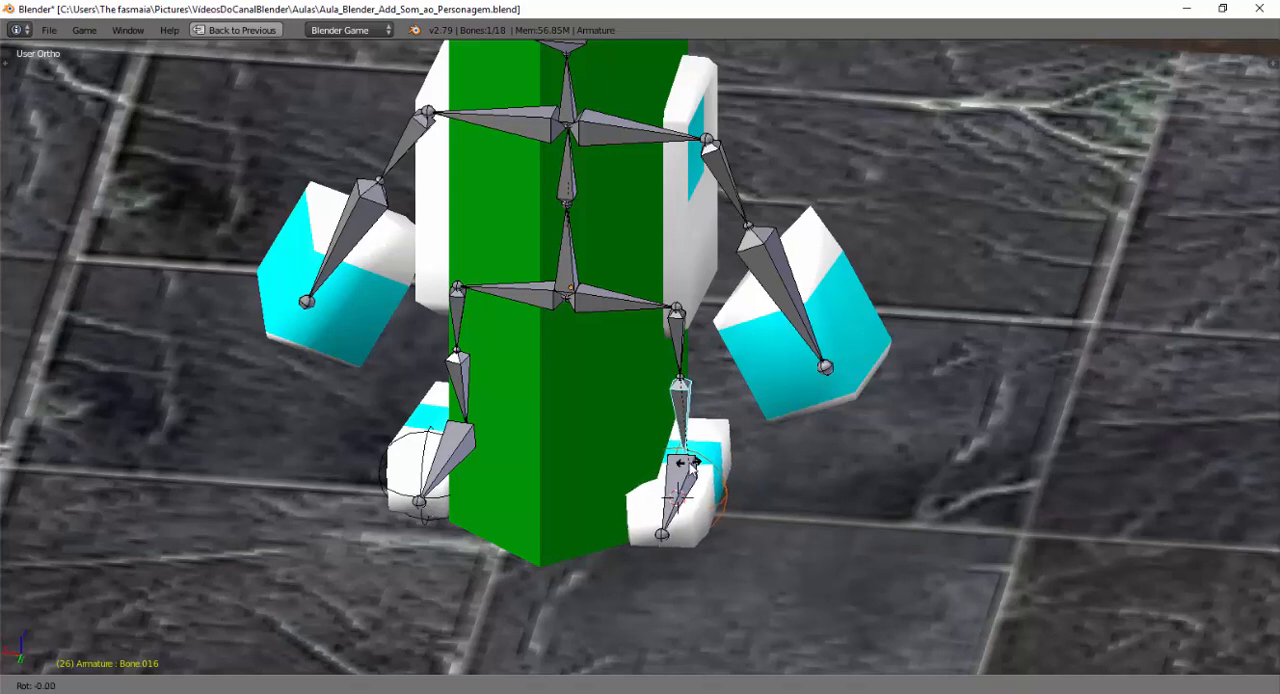
key("z")
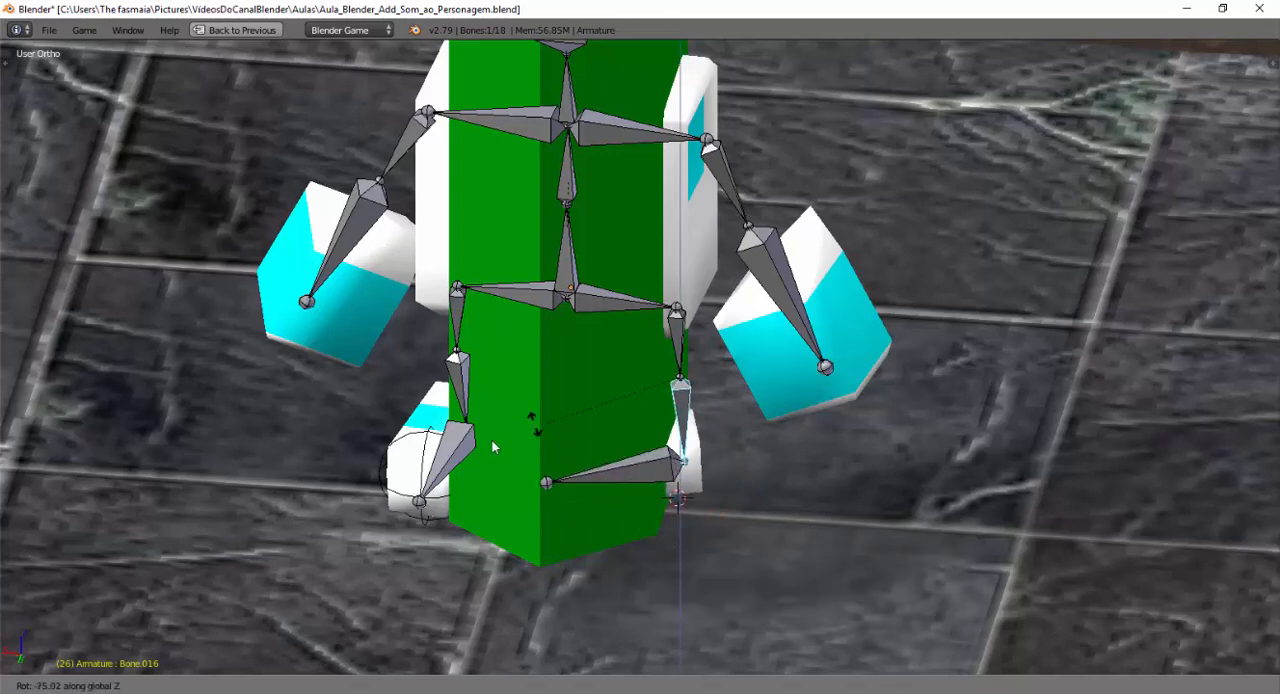
left_click(688, 507)
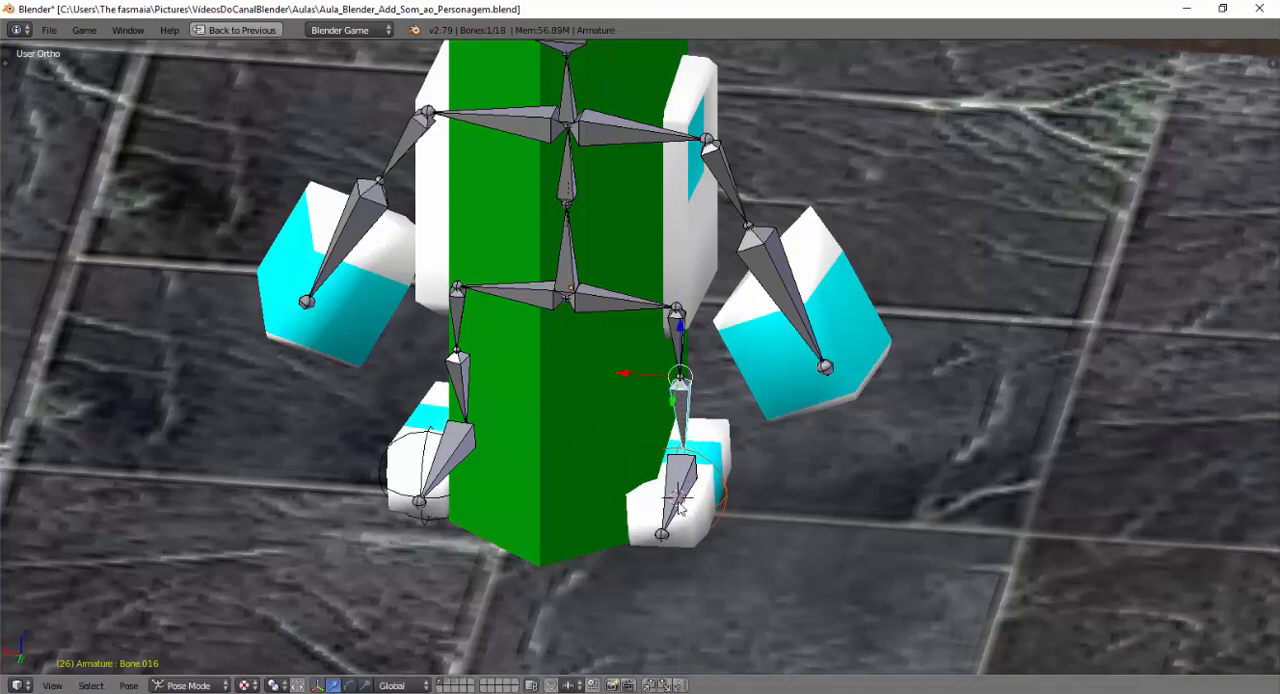
Parent the copied sphere empty to the armature's foot bone on the positive X side, using the Bone option.
middle_click_drag(740, 522, 883, 507, "shift")
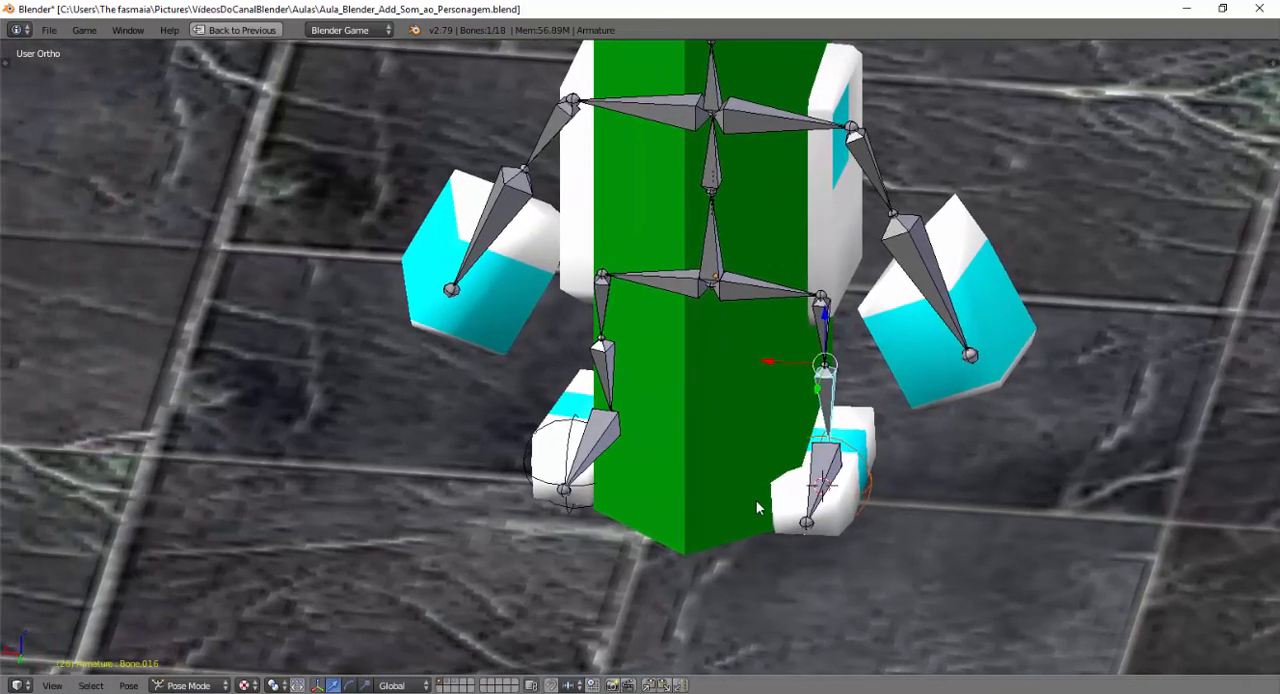
middle_click_drag(603, 471, 611, 473)
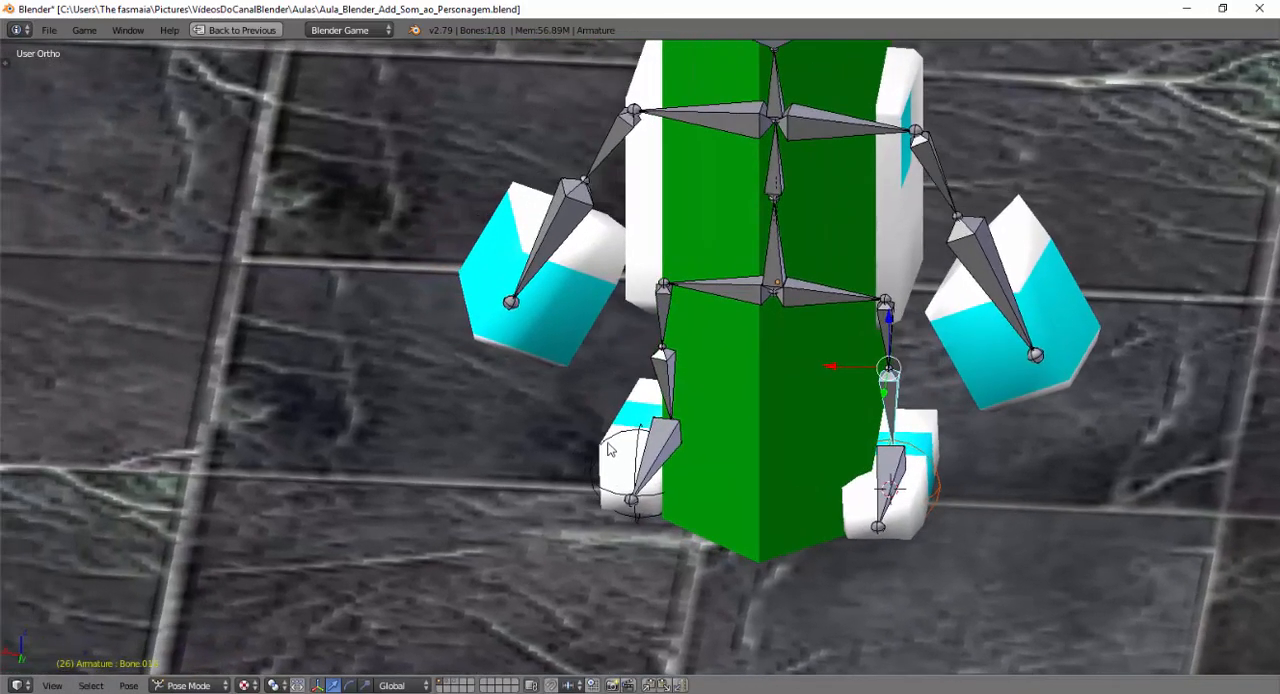
right_click(590, 480)
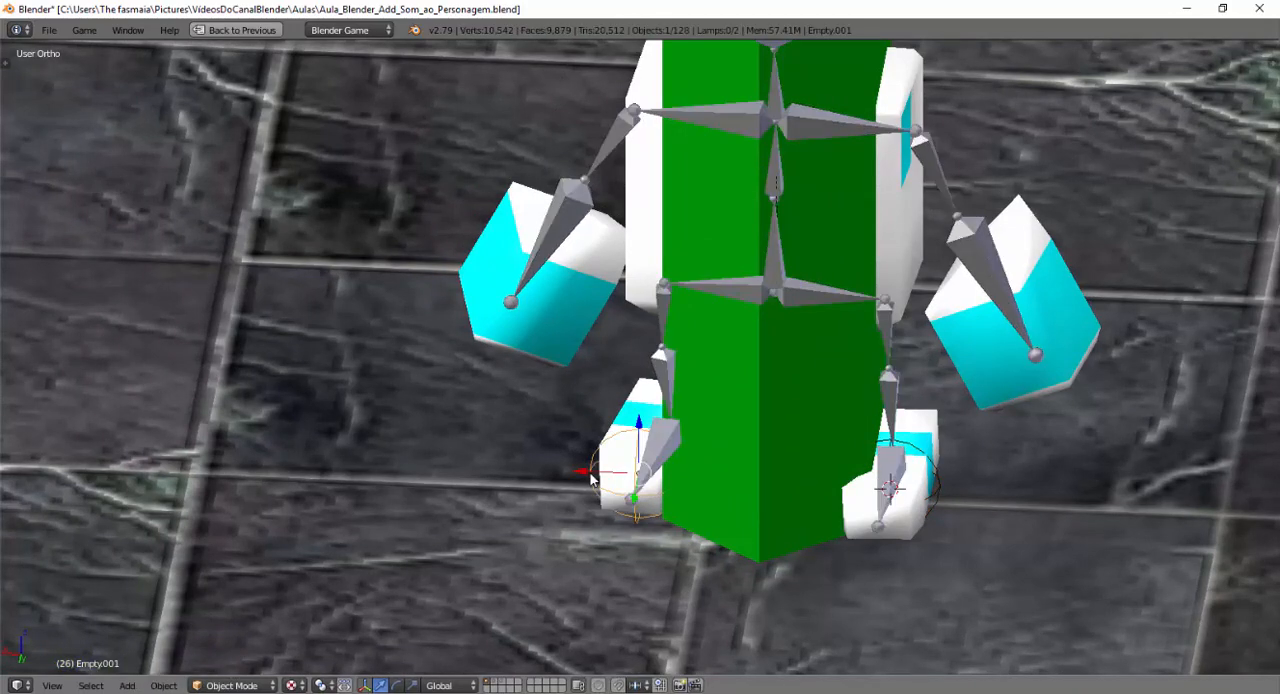
right_click(660, 455)
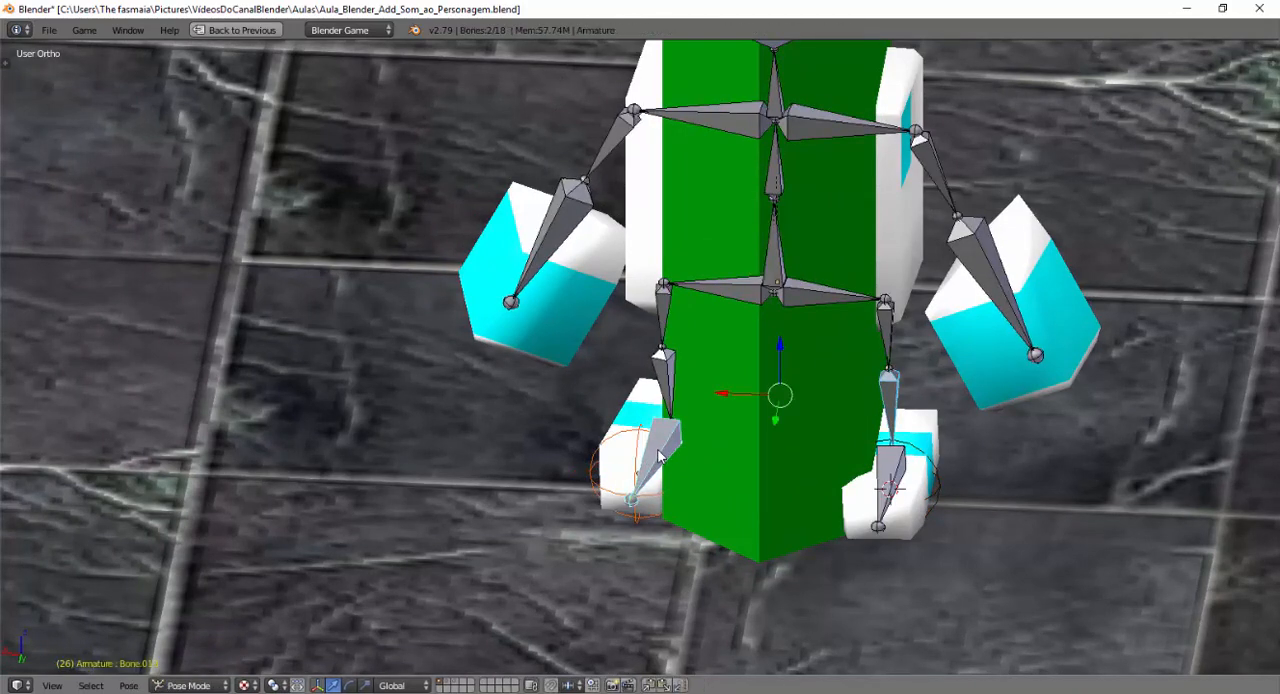
right_click(893, 392)
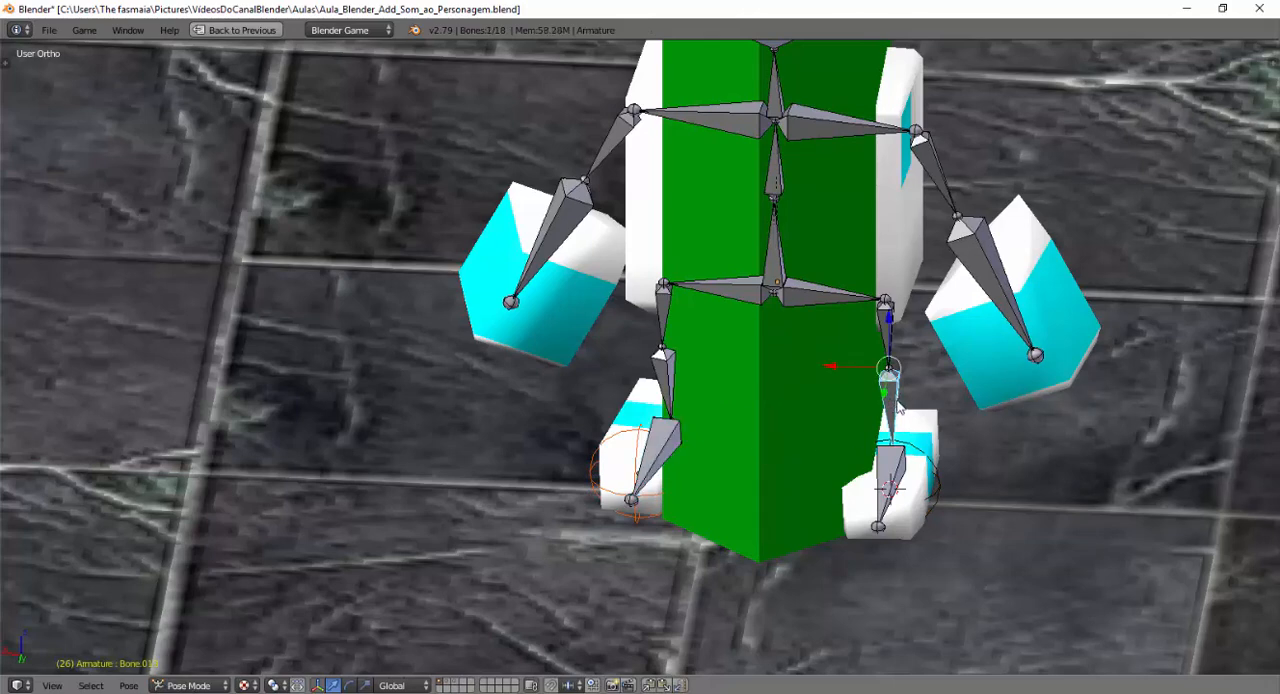
right_click(668, 455)
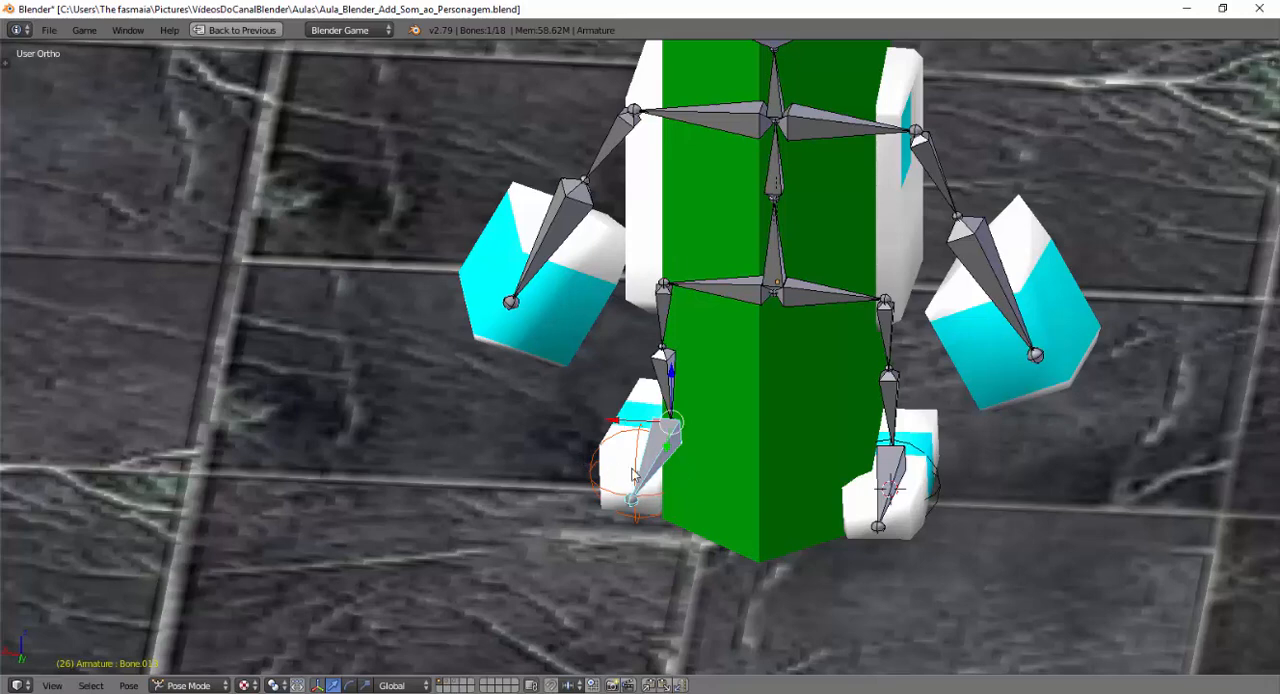
key("ctrl+p")
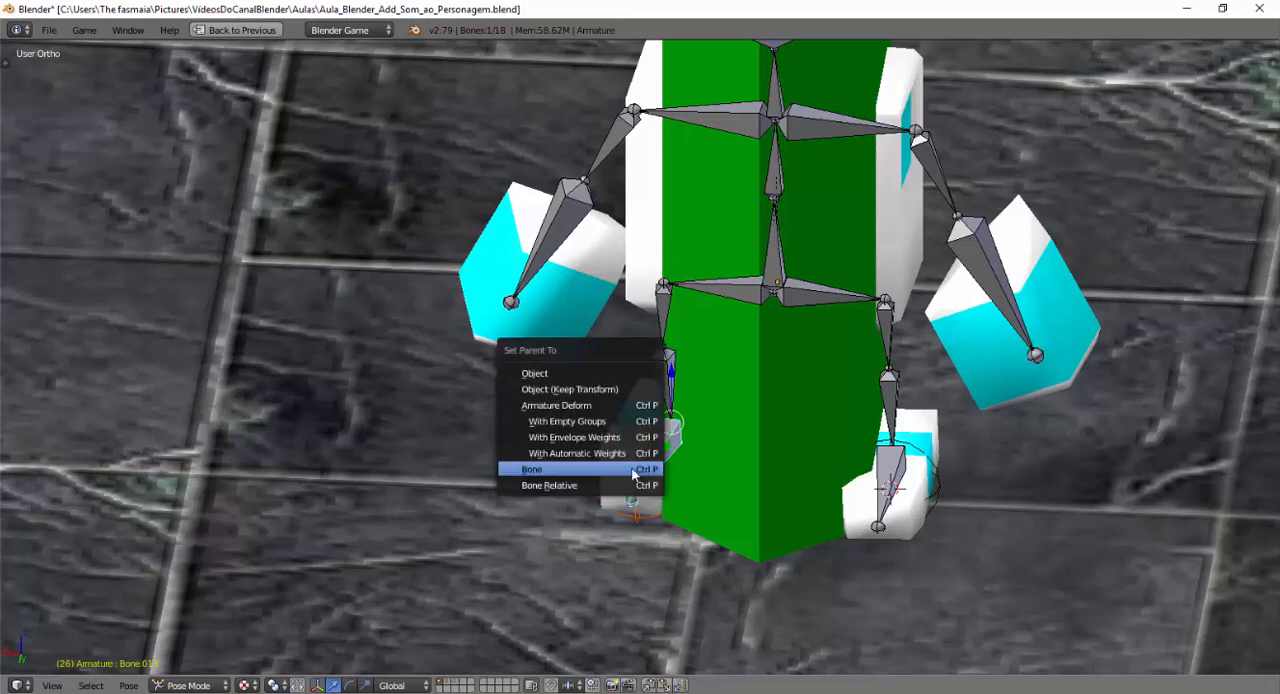
left_click(605, 476)
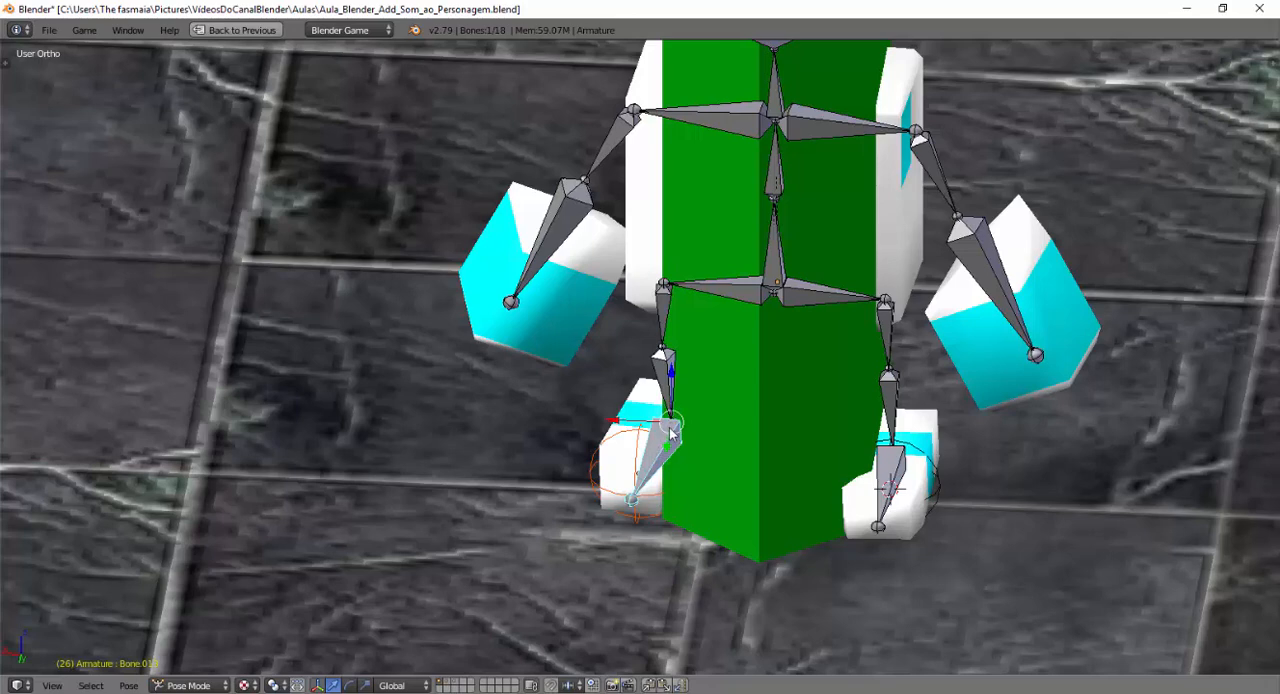
Test-rotate the positive X foot bone about global Y to check that its empty follows.
key("r")
key("y")
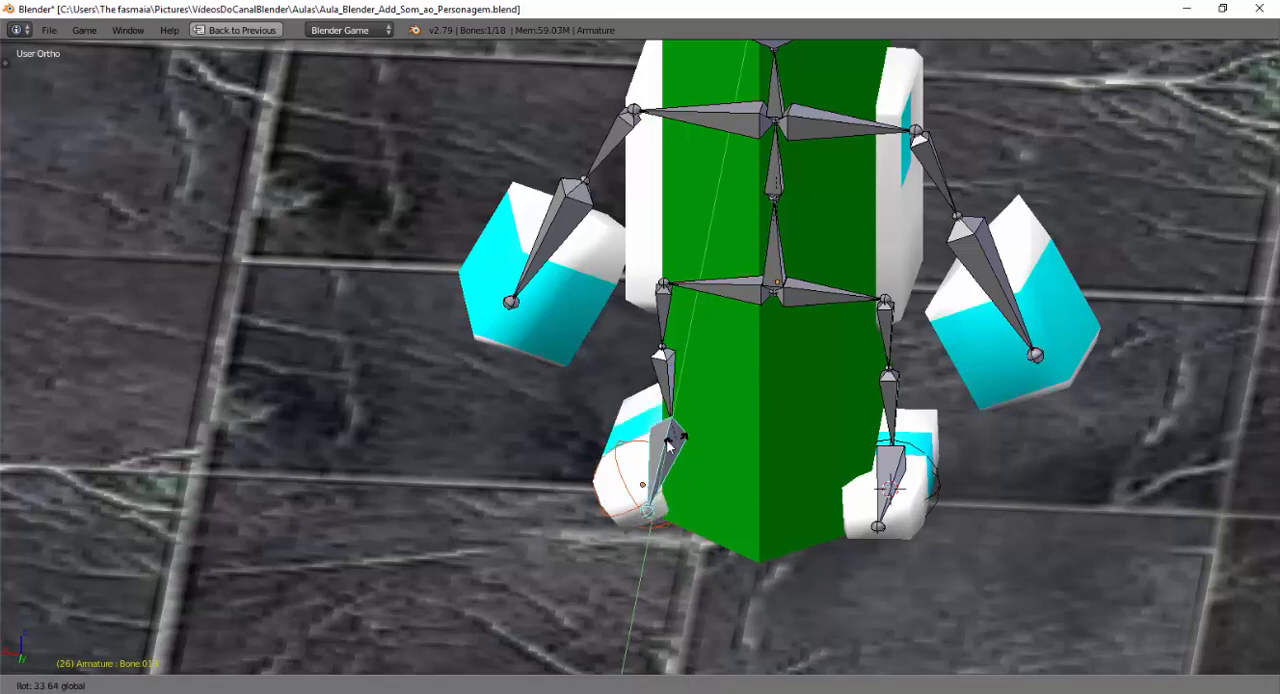
left_click(672, 447)
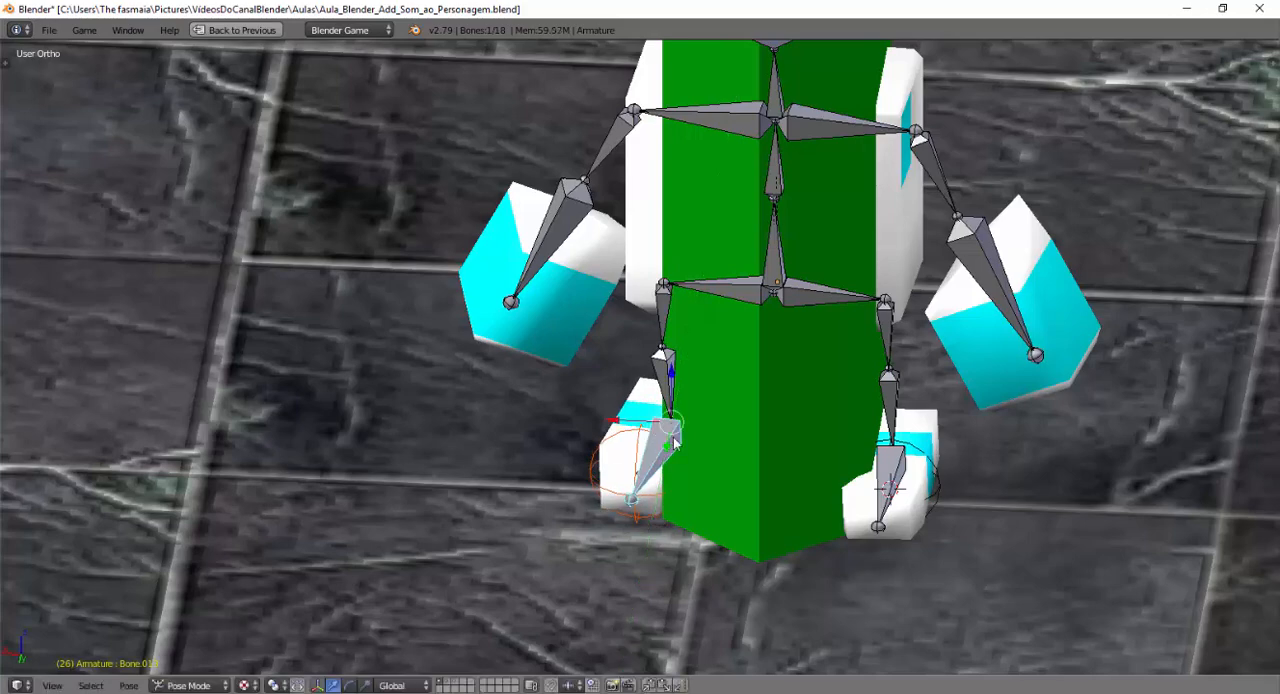
Return the armature to Object Mode and deselect all objects.
middle_click_drag(757, 514, 685, 487)
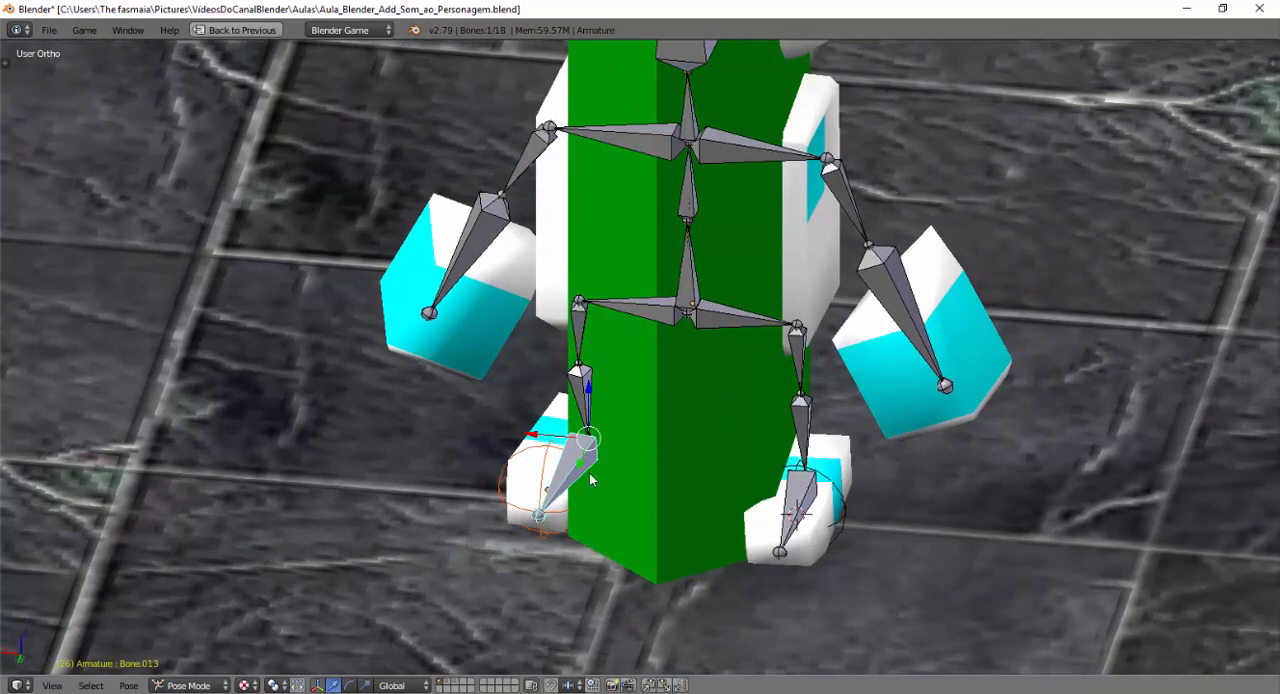
left_click(186, 686)
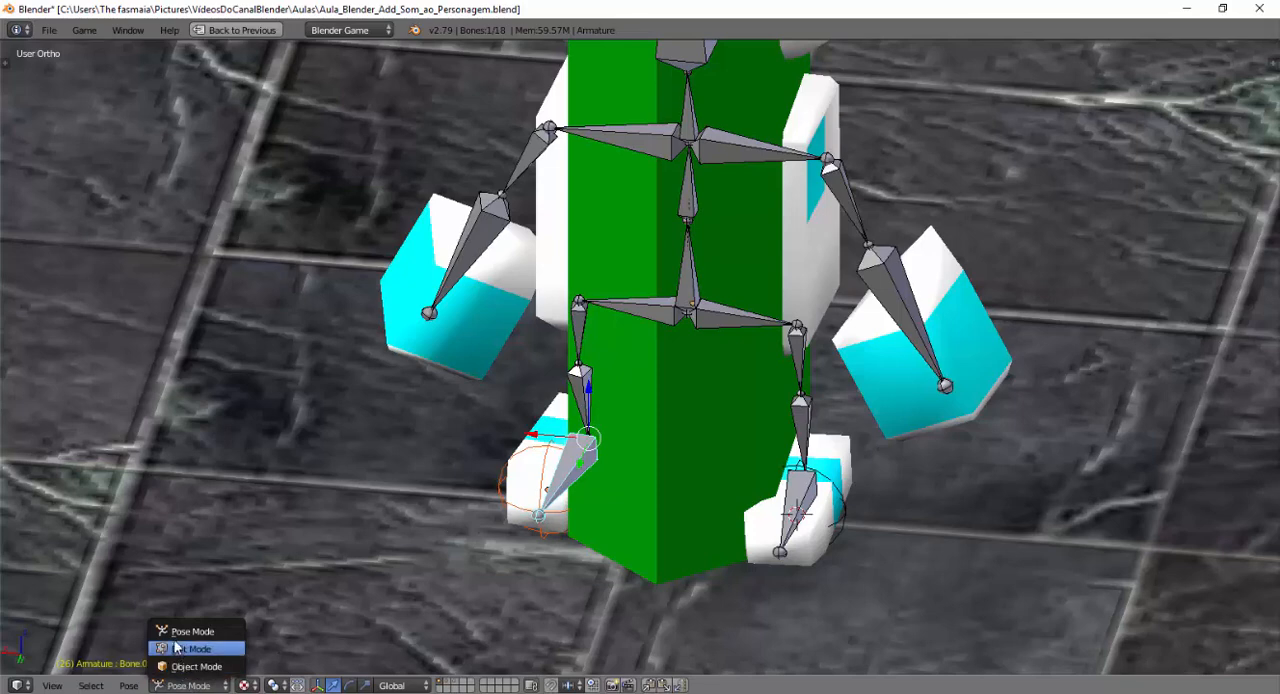
left_click(192, 666)
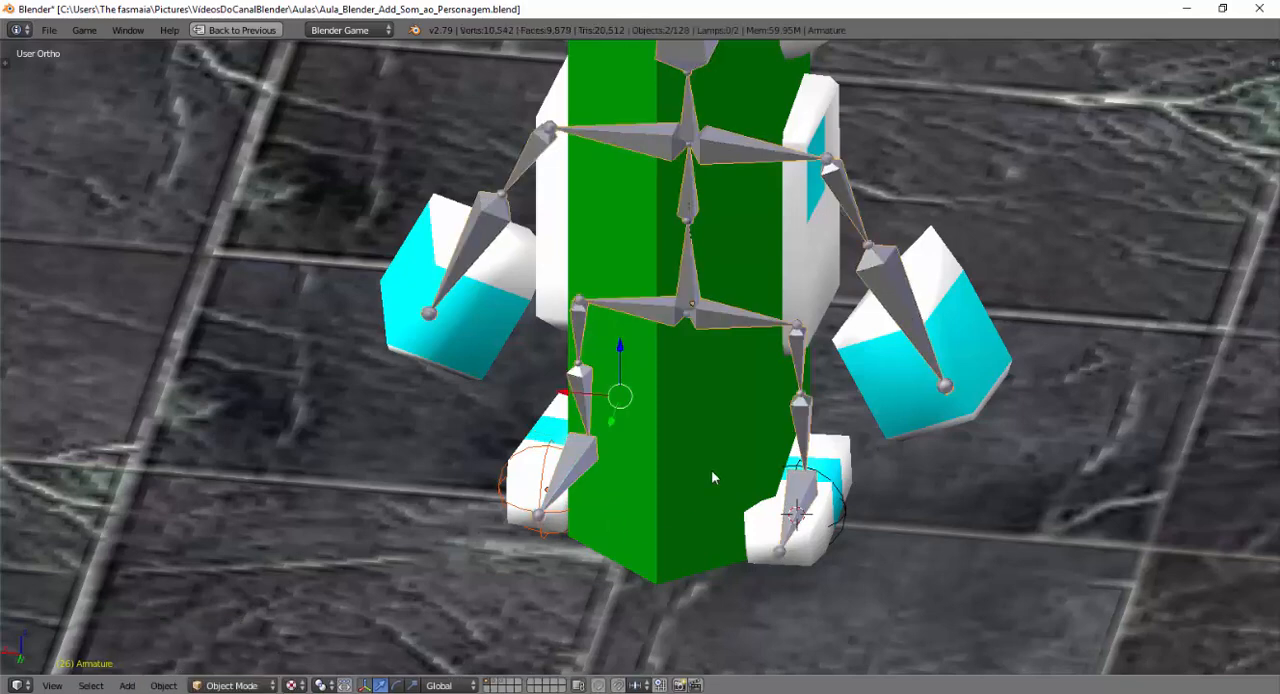
key("a")
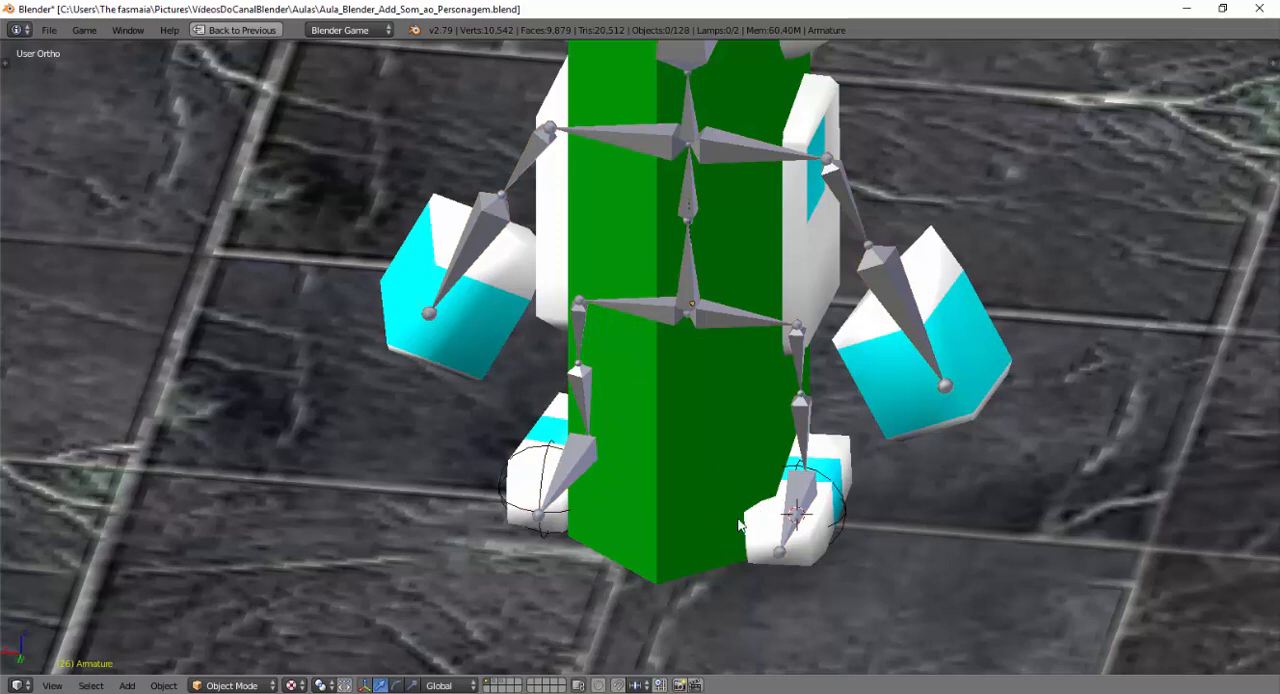
Restore the multi-editor layout, enlarging the Logic Editor's height and narrowing the Properties editor.
key("ctrl+Up")
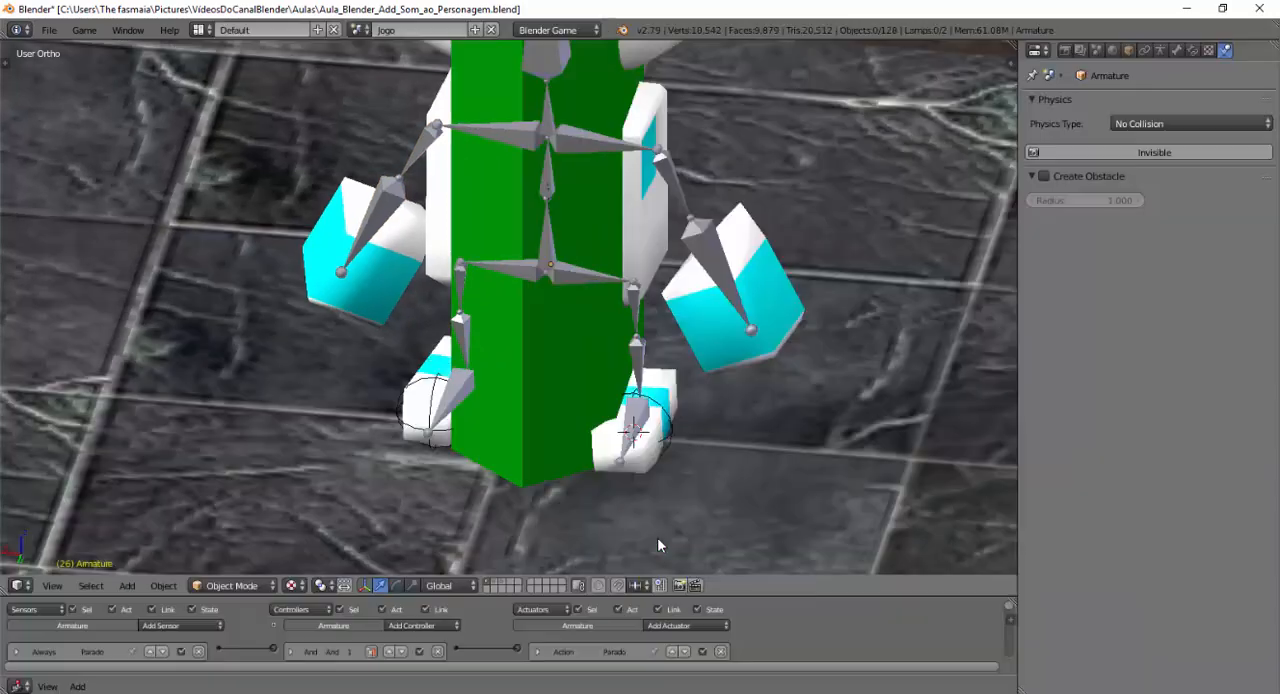
left_click_drag(734, 594, 719, 483)
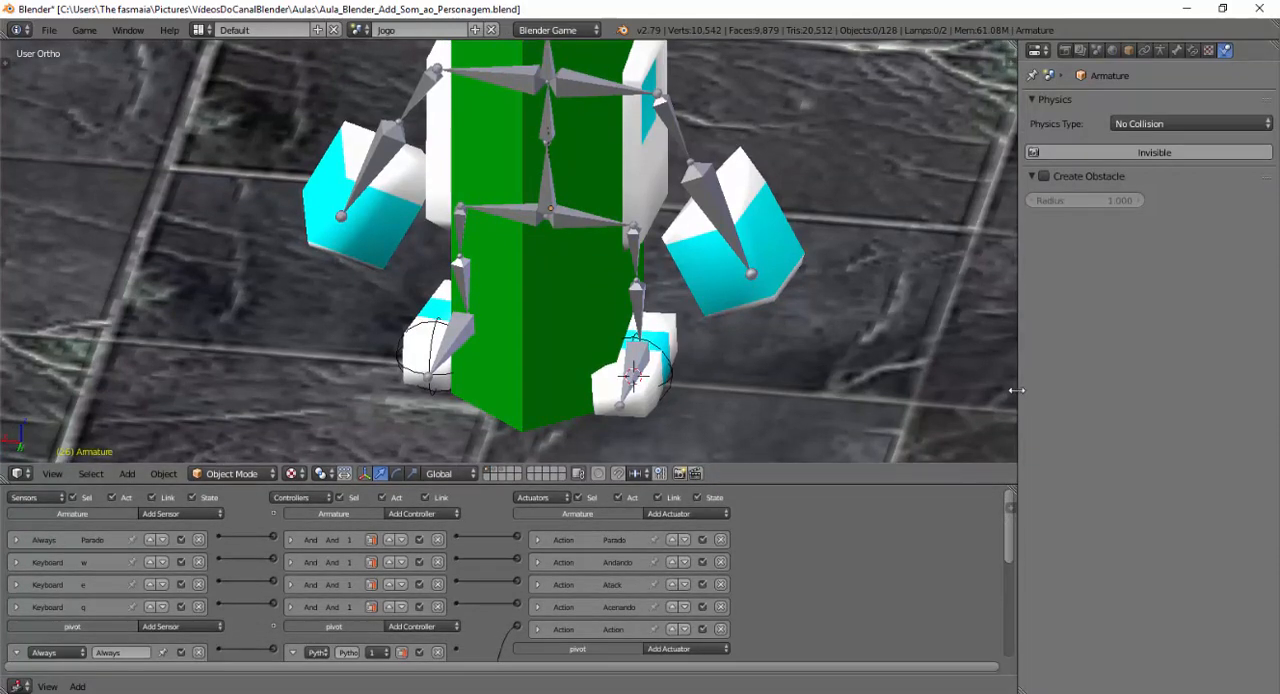
left_click_drag(1018, 398, 1092, 395)
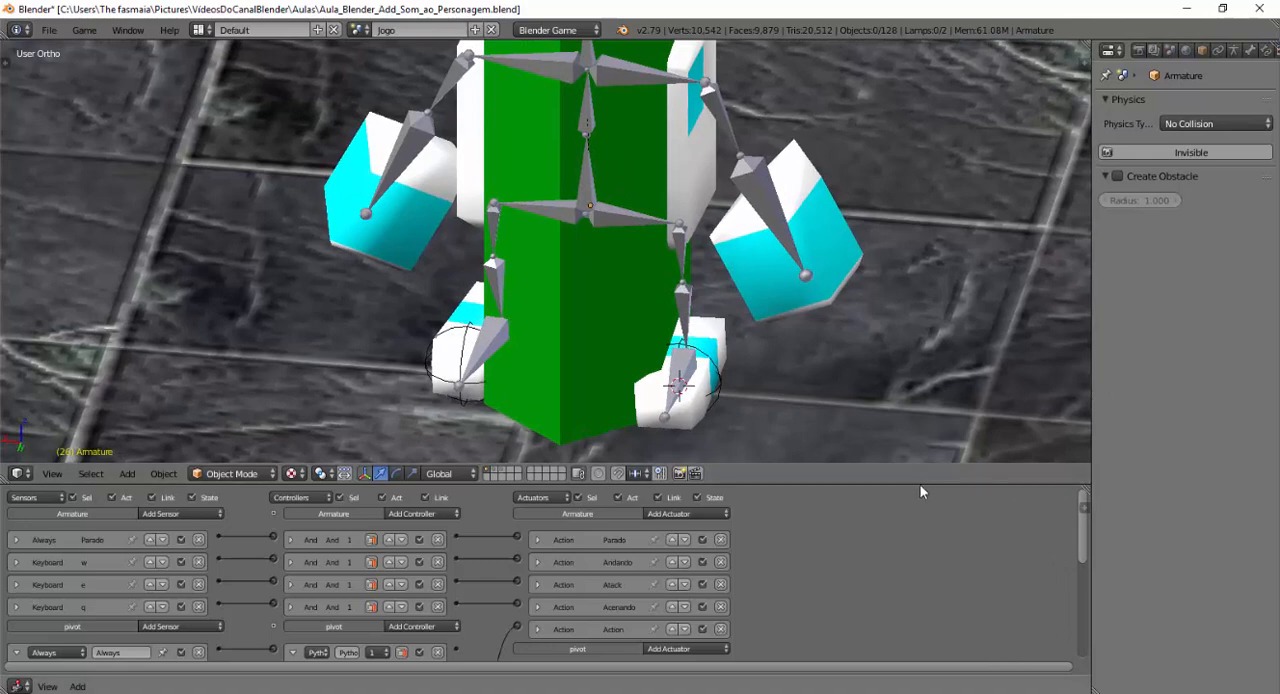
left_click_drag(920, 485, 906, 430)
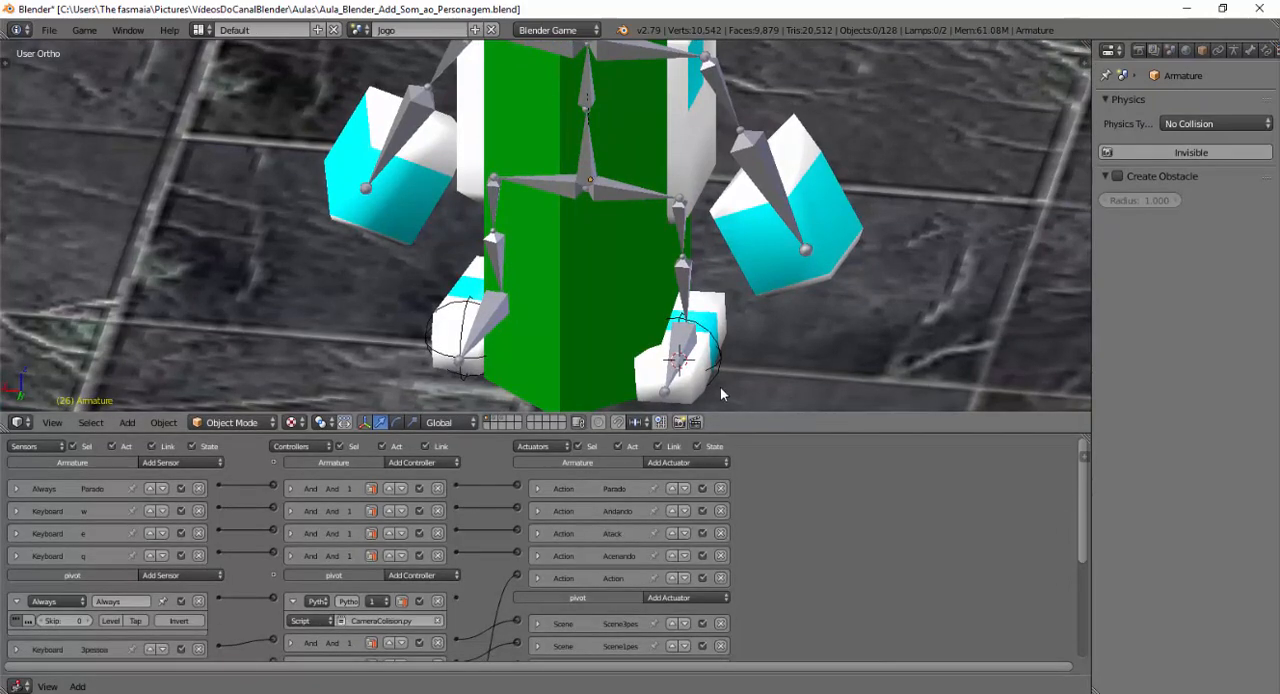
Show the second layer, duplicate the SomBloqueado object and place the copy at the end of the row, at about X -12.65.
left_click(496, 419)
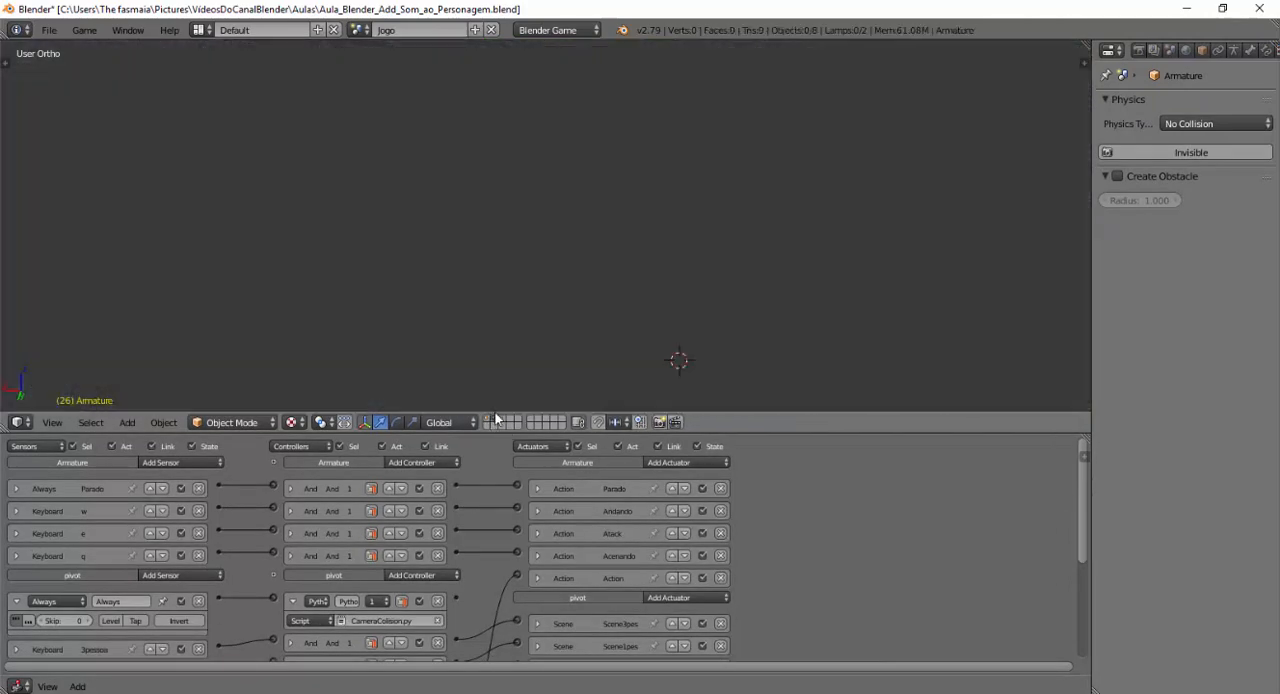
scroll(537, 289, "down", 15)
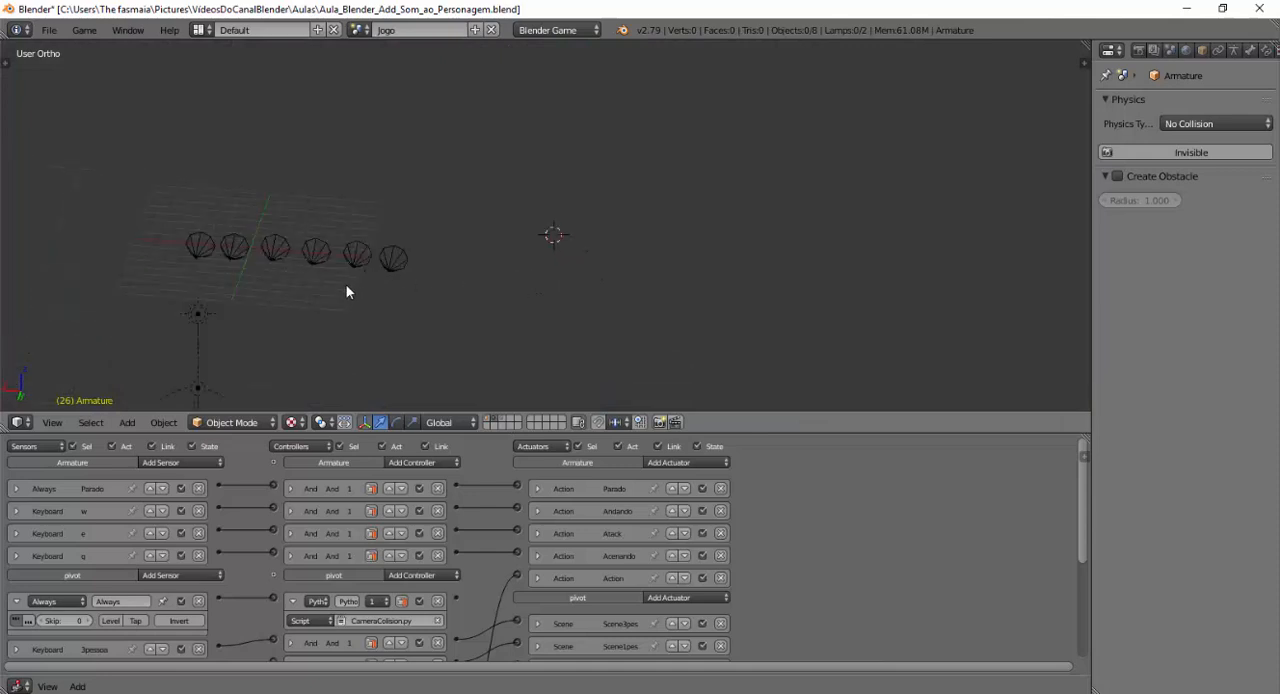
scroll(320, 296, "down", 2)
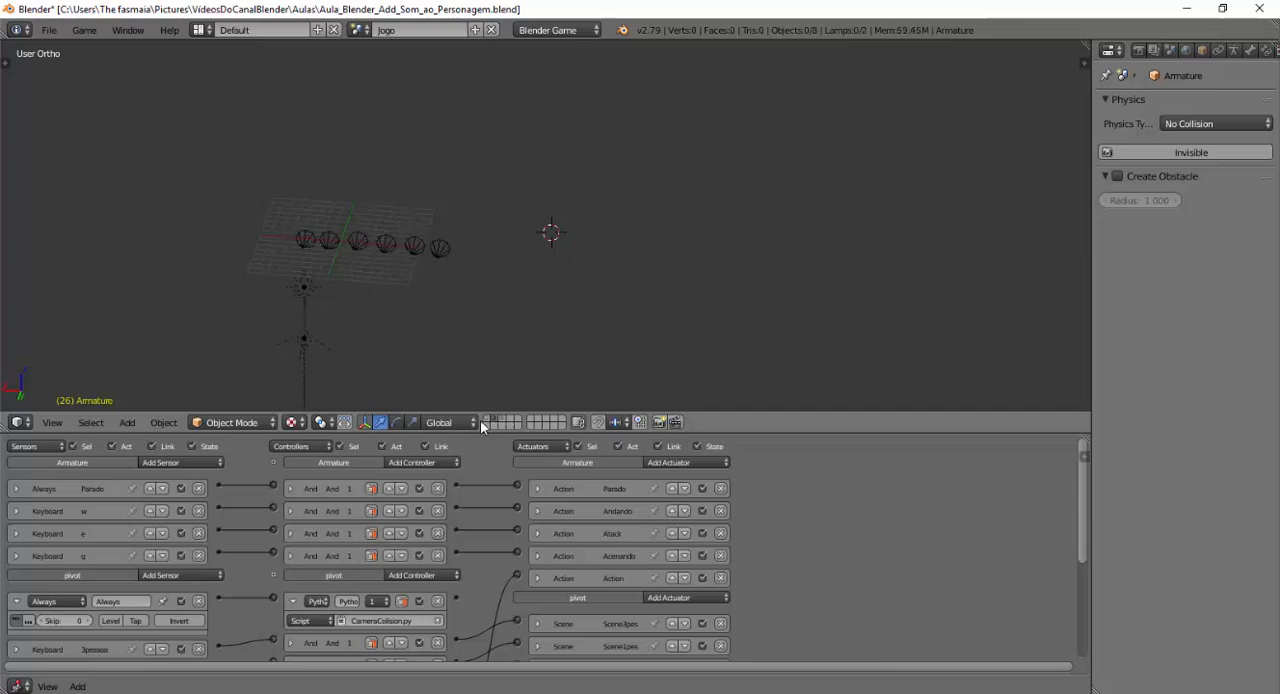
scroll(361, 275, "up", 4)
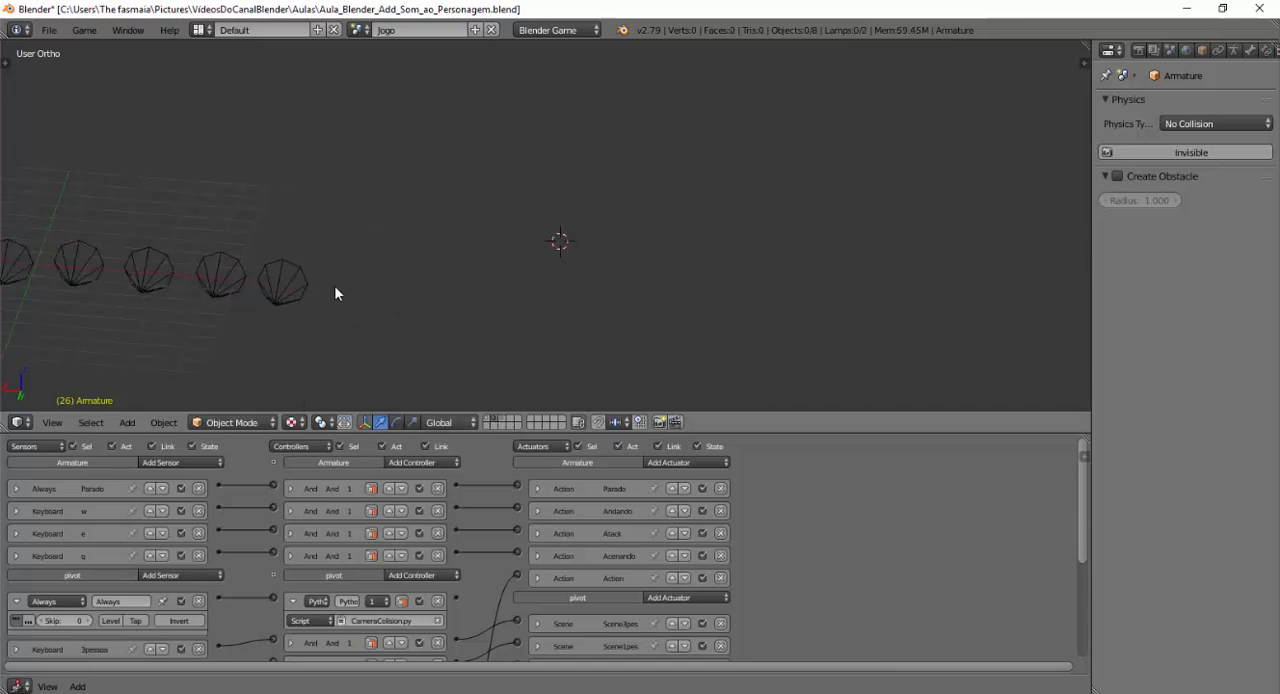
scroll(336, 283, "down", 2)
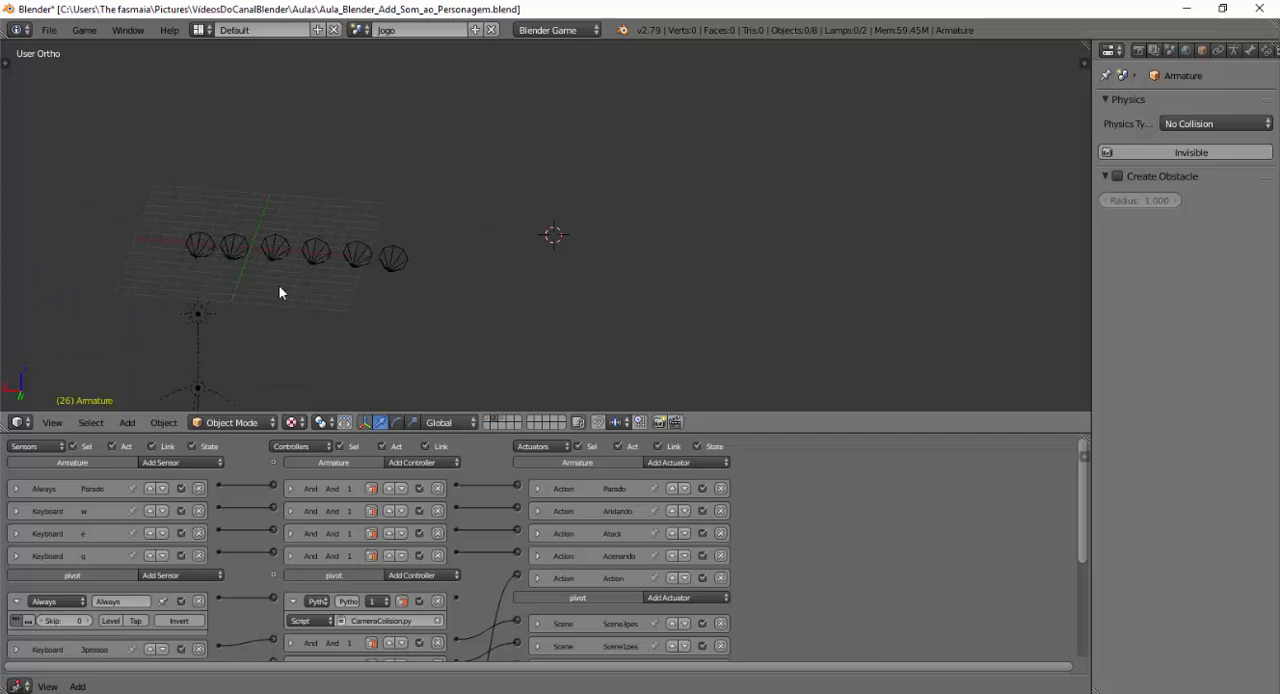
right_click(393, 259)
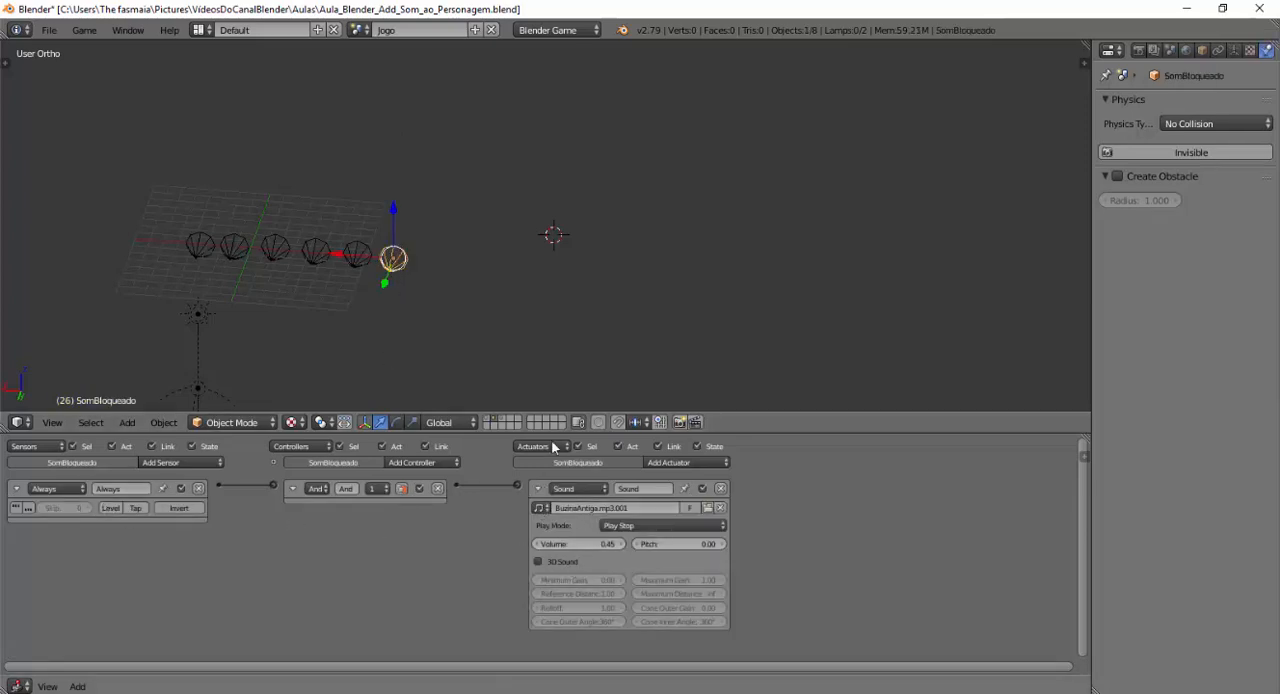
key("shift+d")
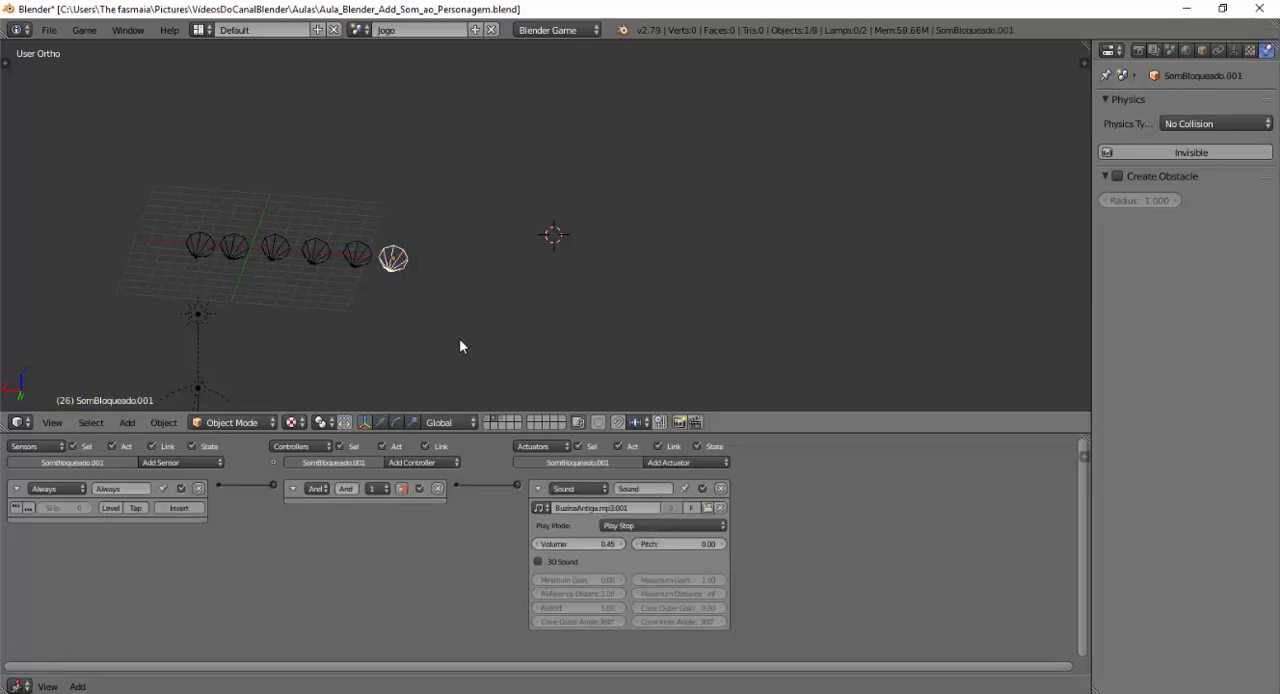
left_click(459, 338)
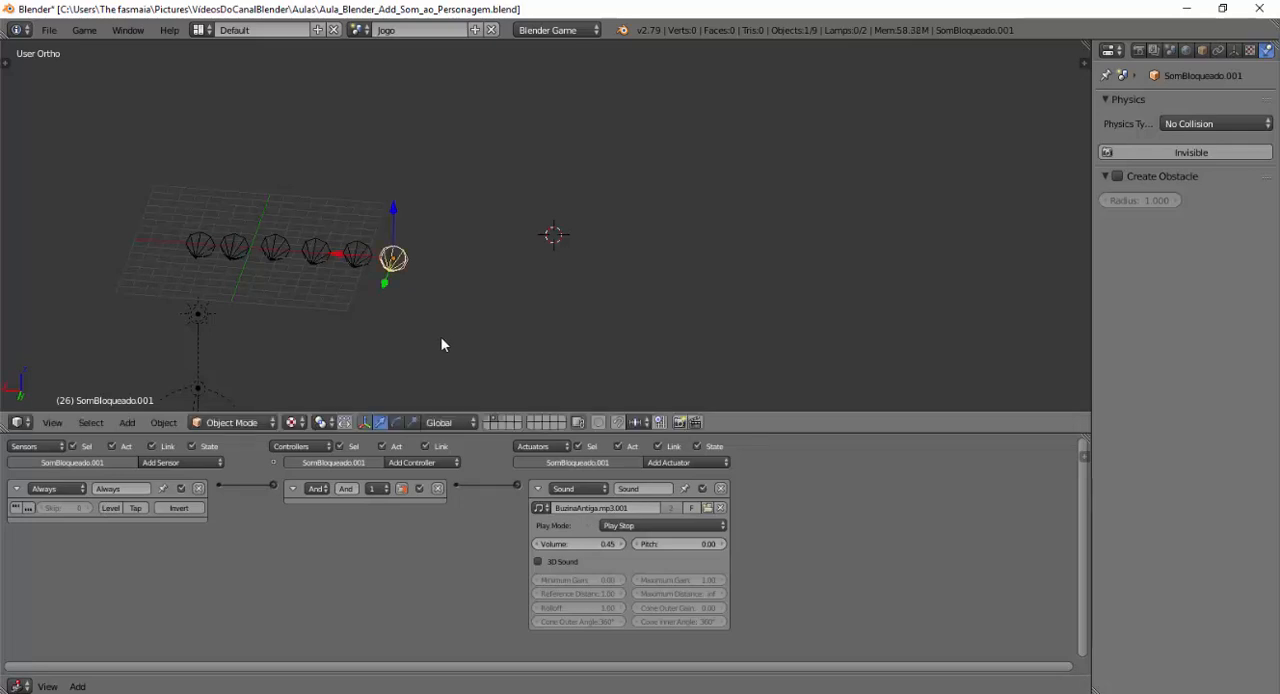
left_click_drag(337, 254, 384, 263)
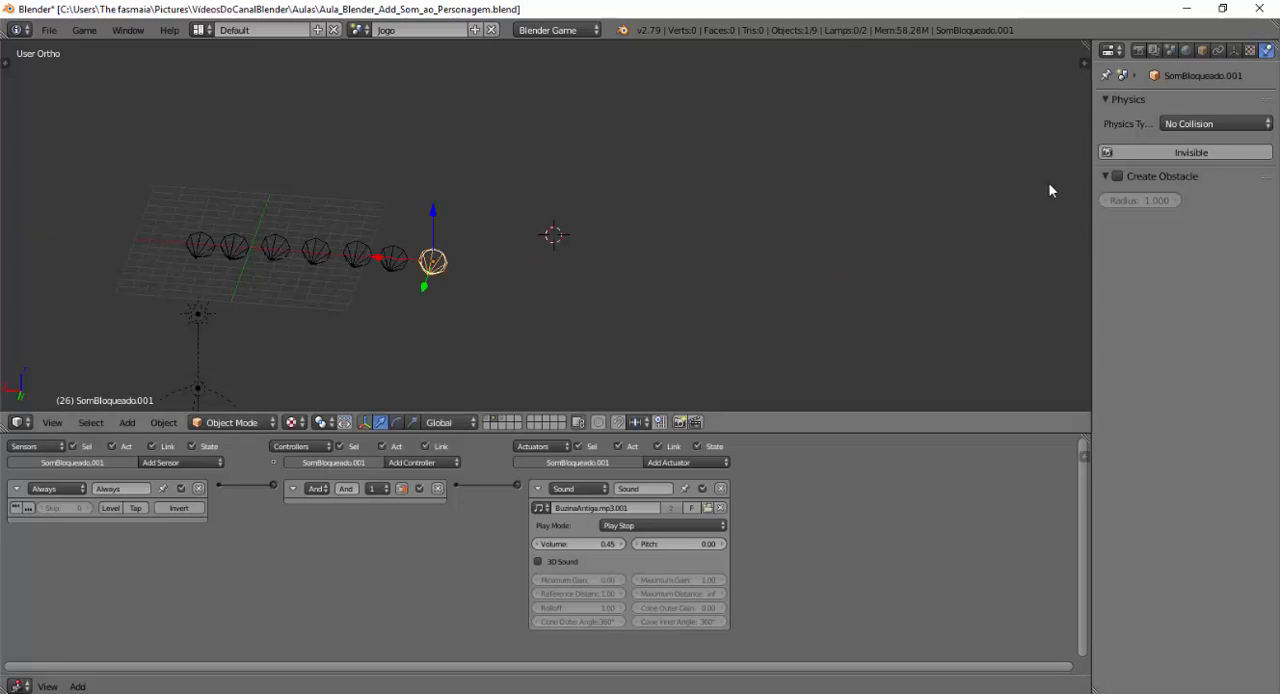
Rename the duplicated sound object as SomPassos in its object properties.
left_click_drag(1091, 256, 1027, 257)
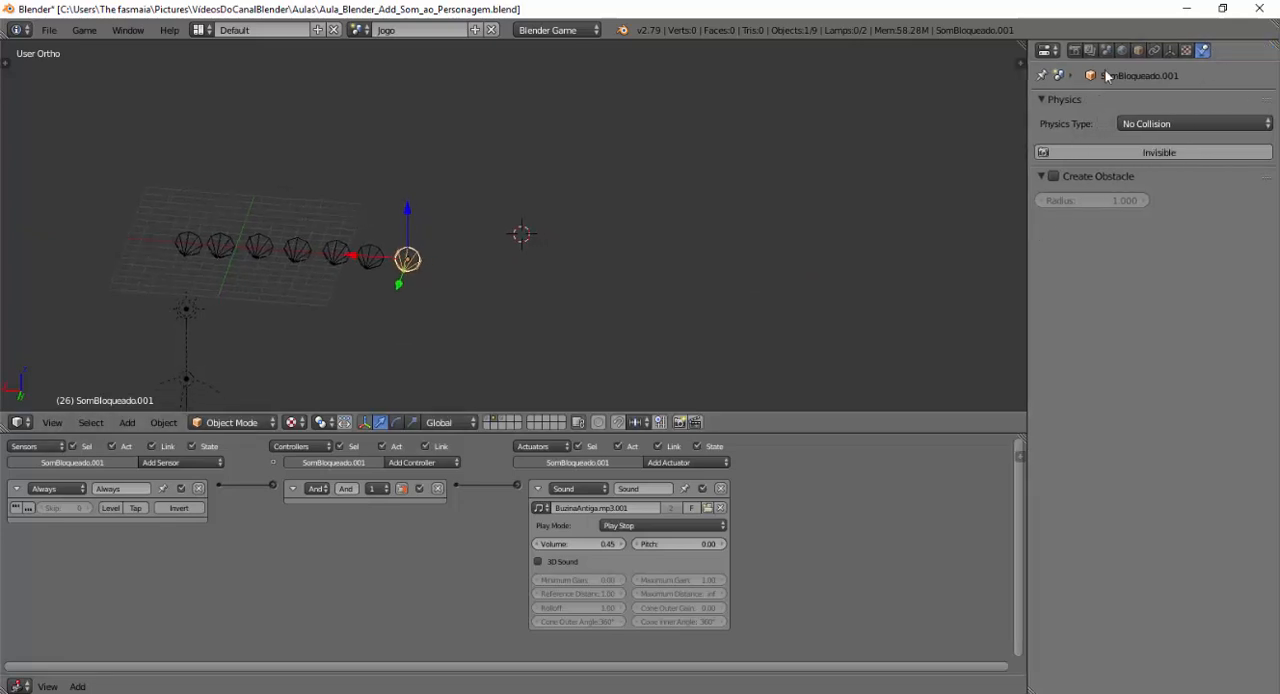
left_click(1137, 50)
left_click(1101, 103)
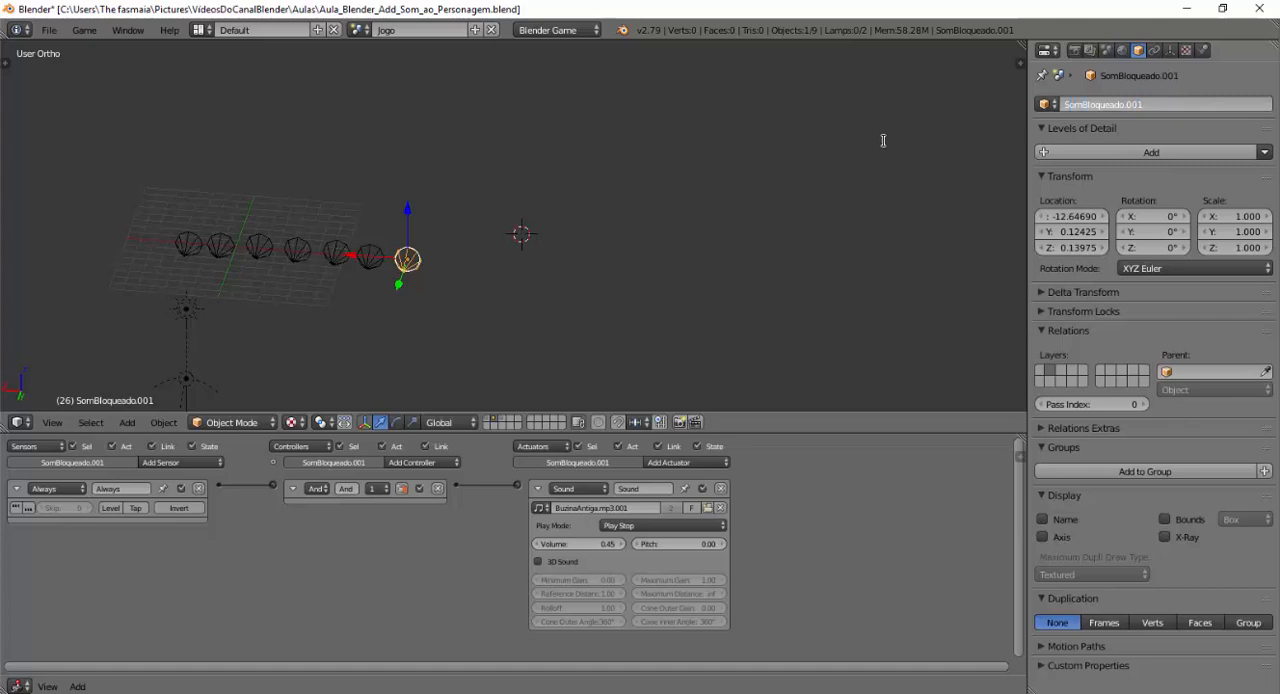
type("Som")
key("BackSpace")
key("BackSpace")
key("Return")
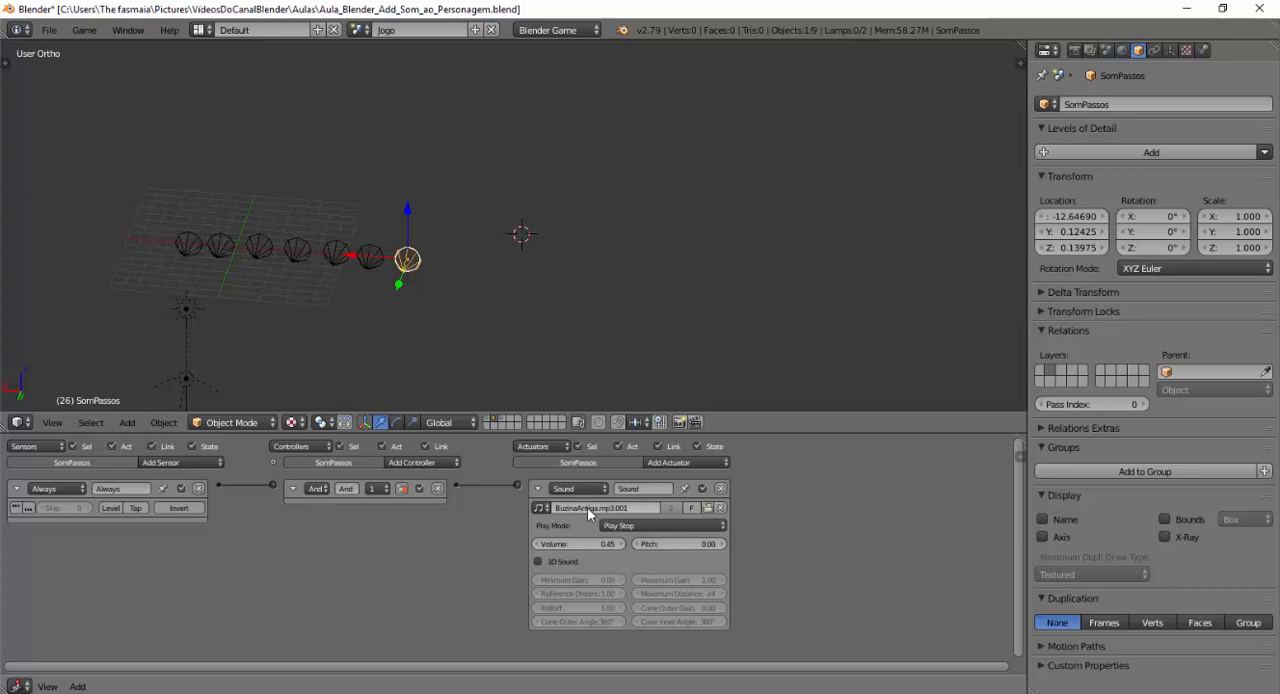
Replace the sound in SomPassos's Sound actuator with concrete-footstep.wav from the Aulas\Som folder.
left_click(722, 510)
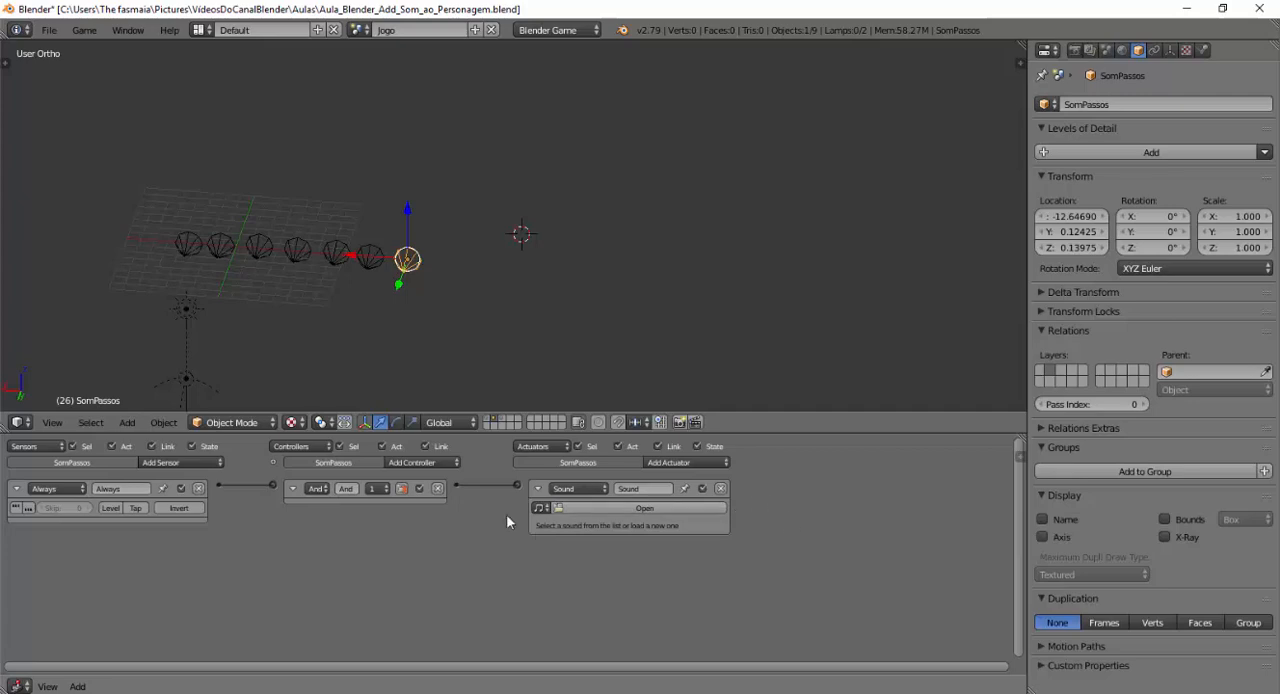
left_click(561, 507)
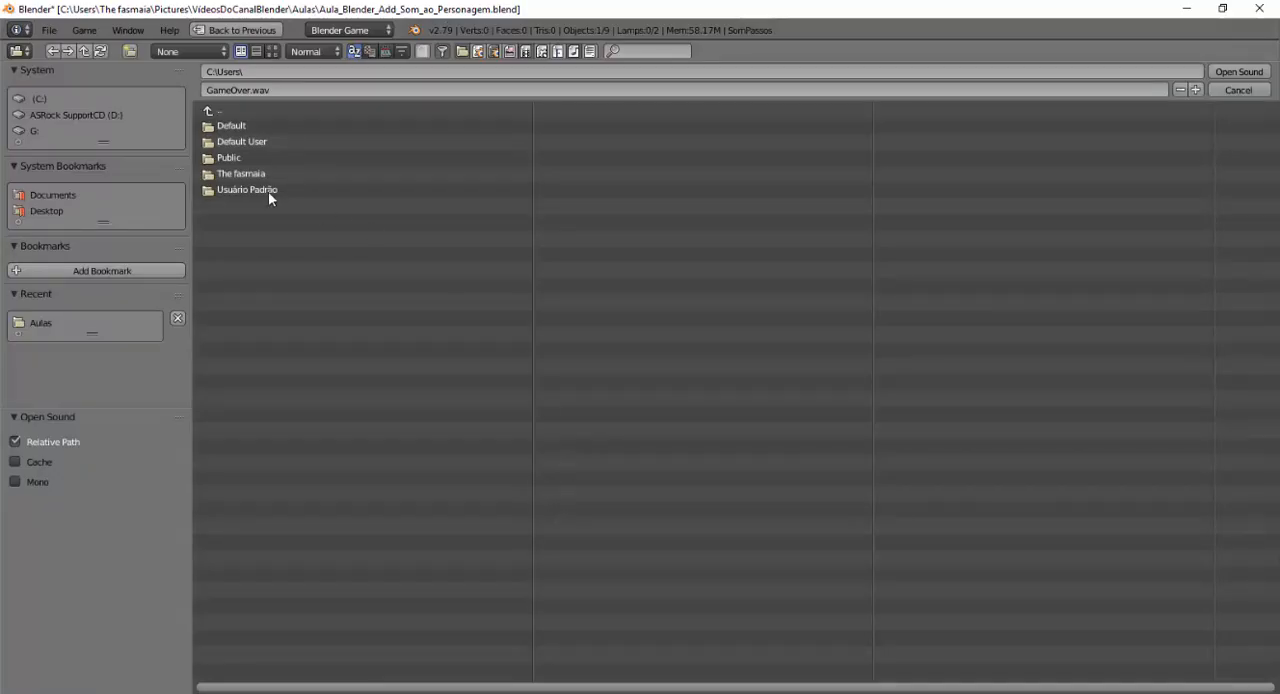
left_click(209, 111)
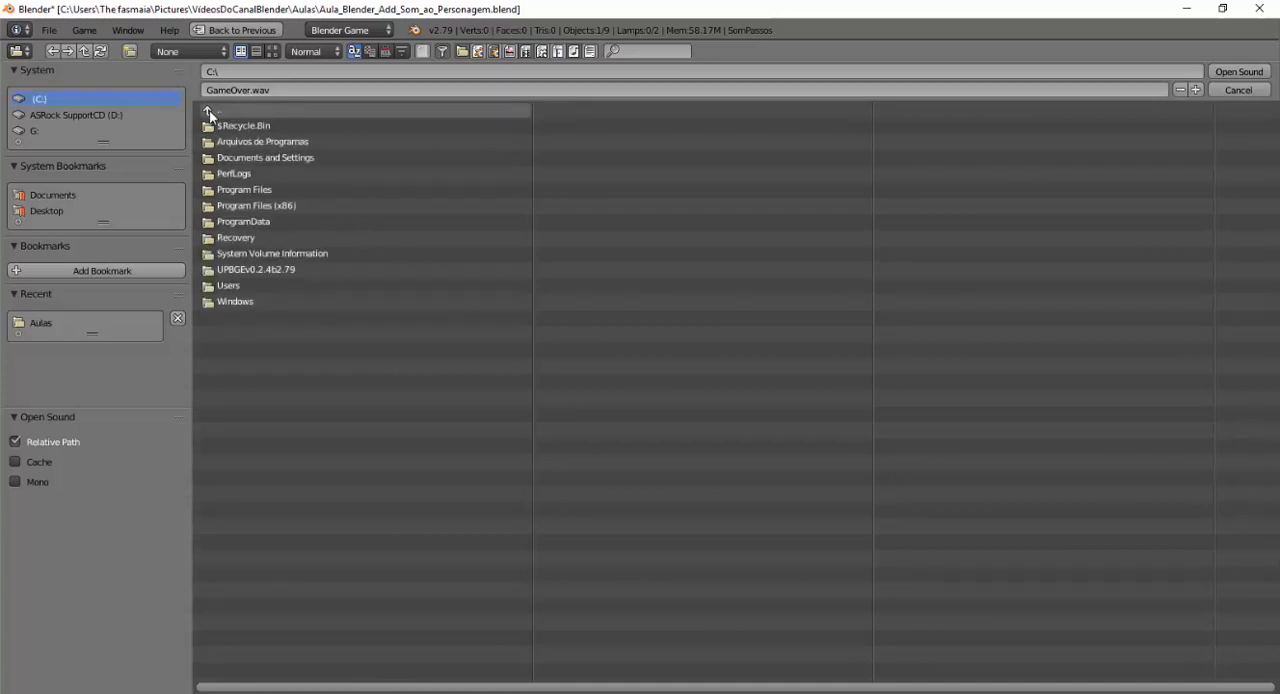
left_click(209, 110)
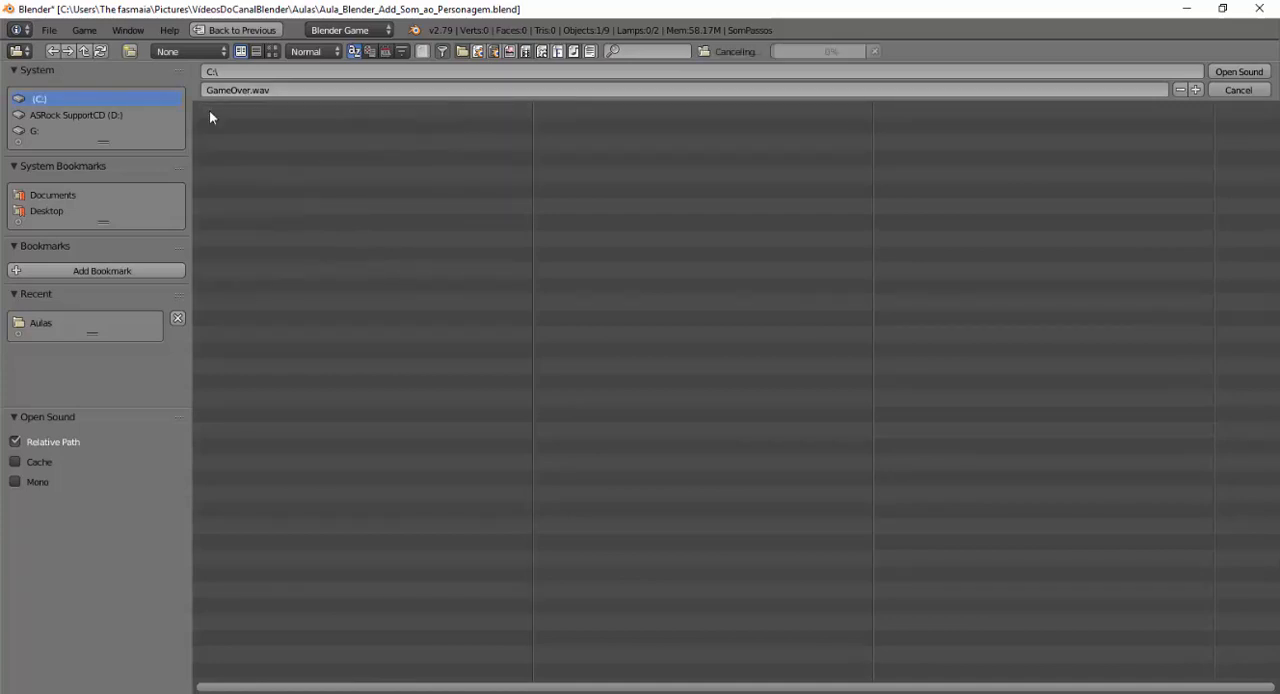
left_click(222, 287)
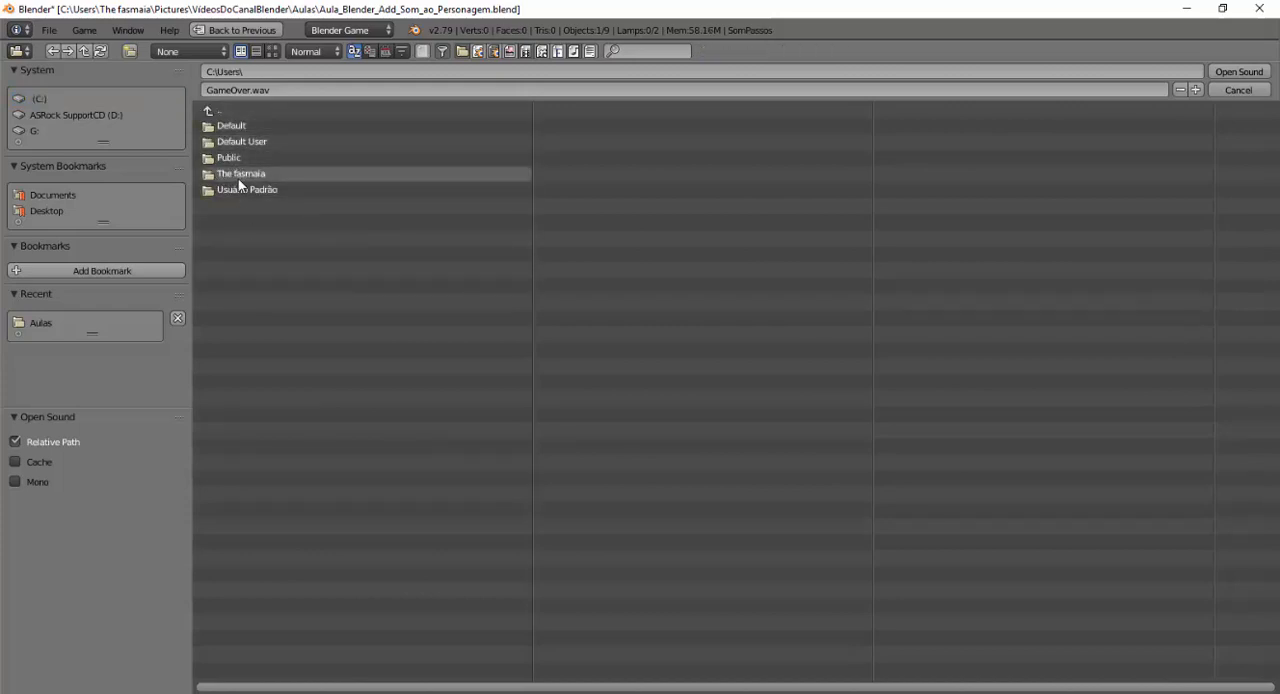
left_click(222, 176)
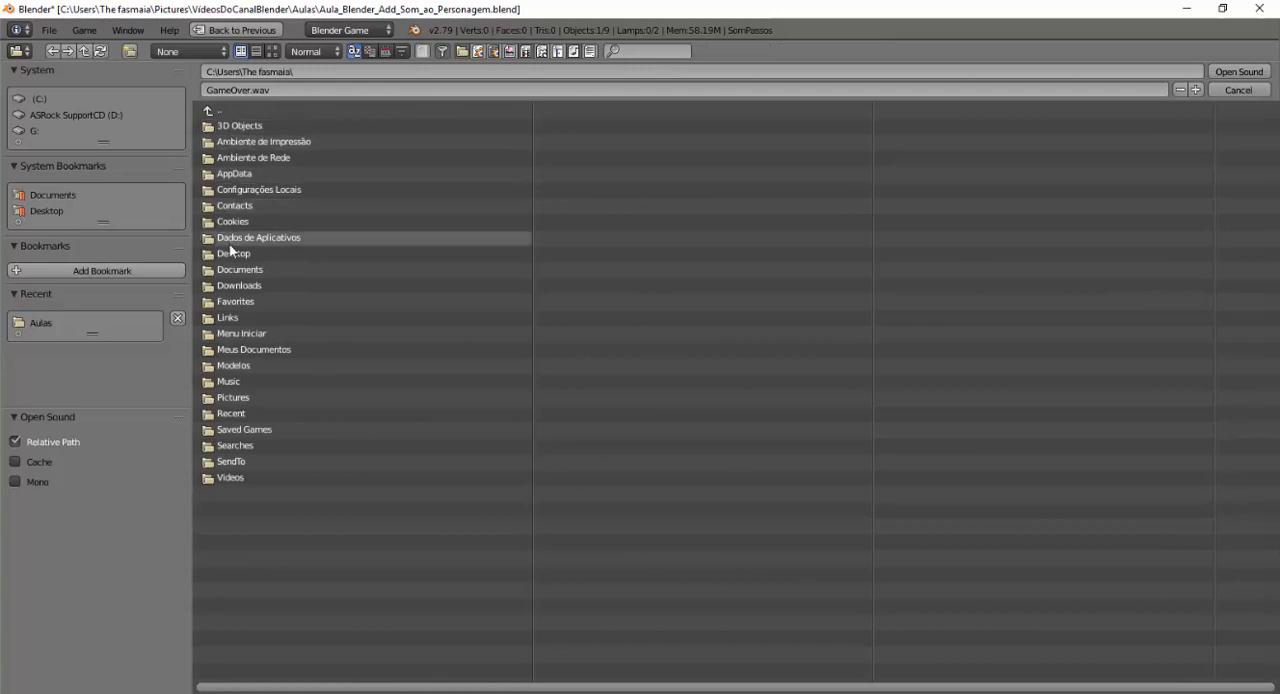
left_click(230, 398)
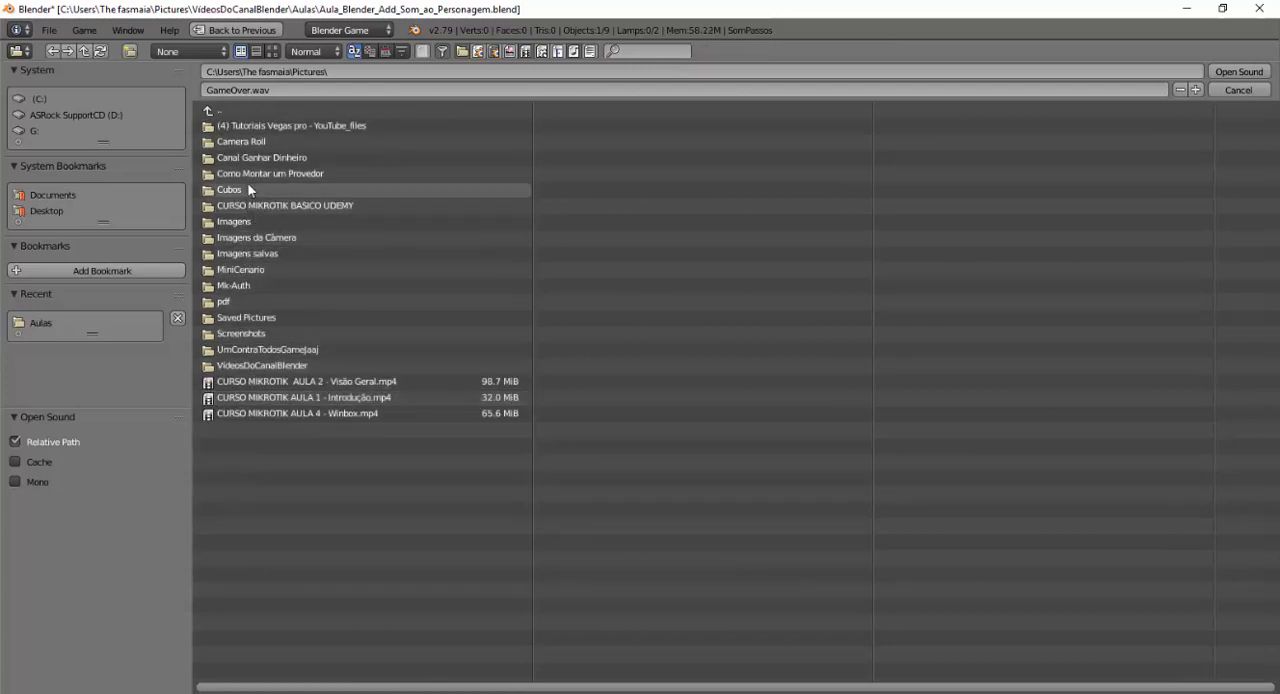
left_click(266, 365)
left_click(229, 128)
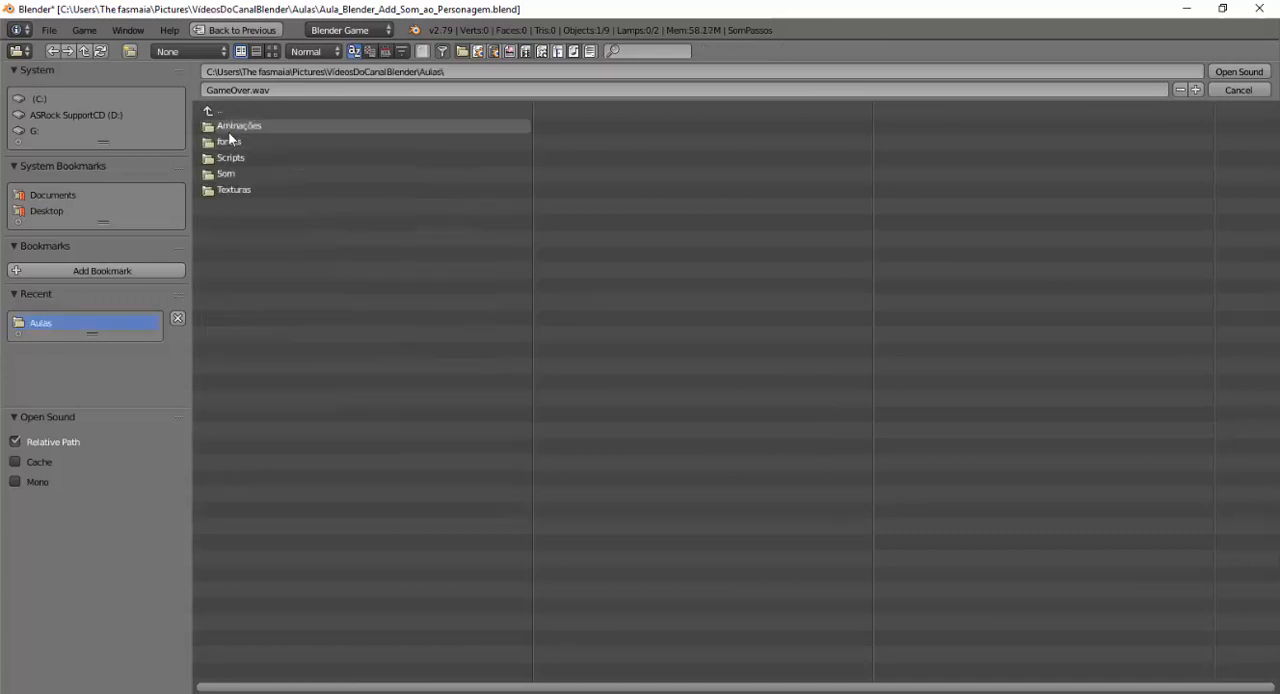
left_click(229, 173)
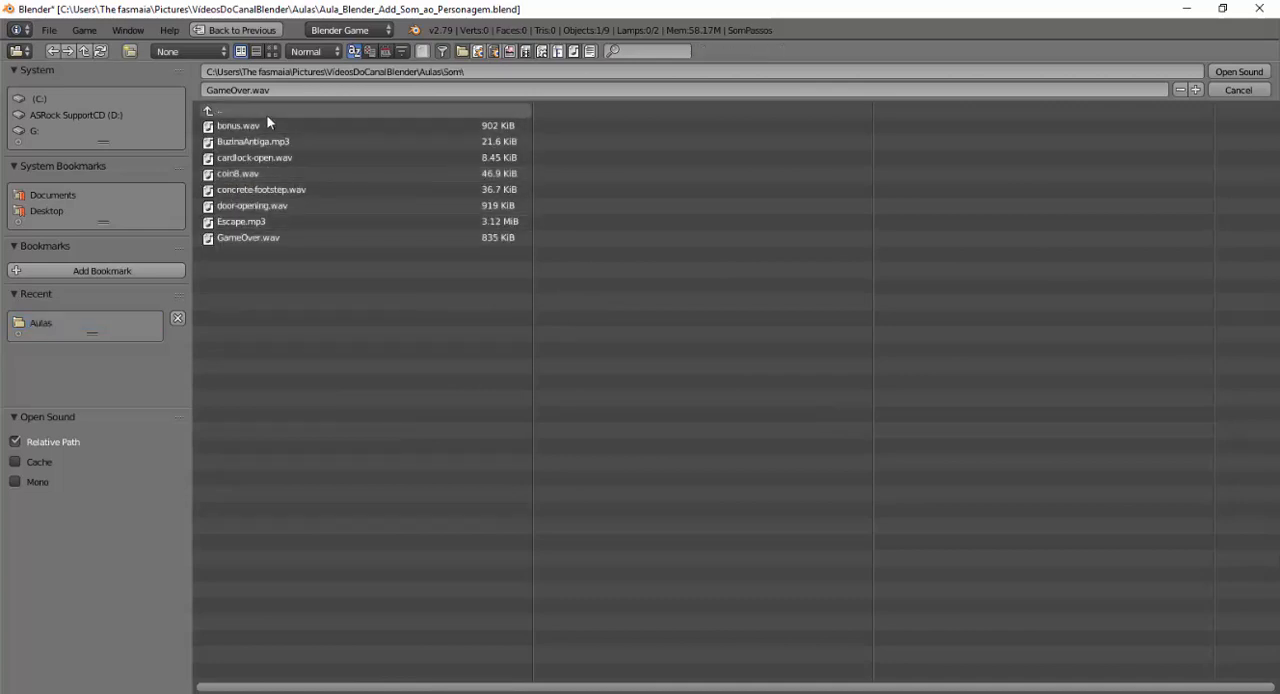
left_click(296, 189)
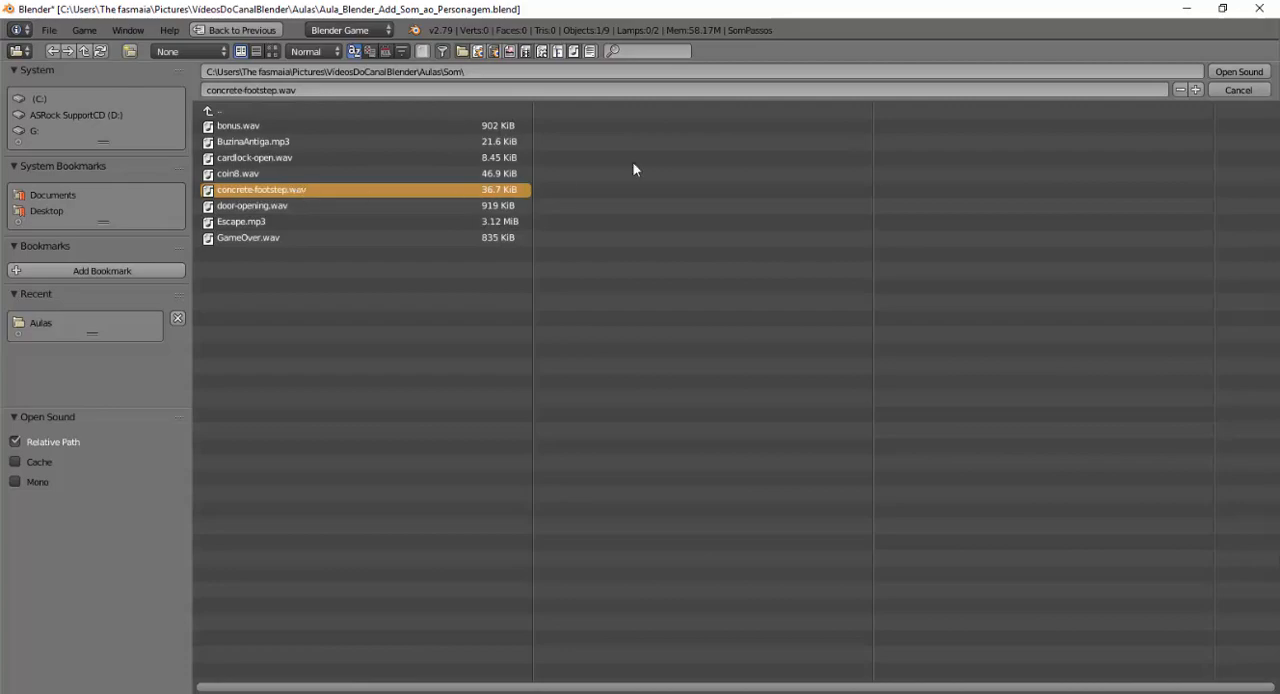
left_click(1238, 72)
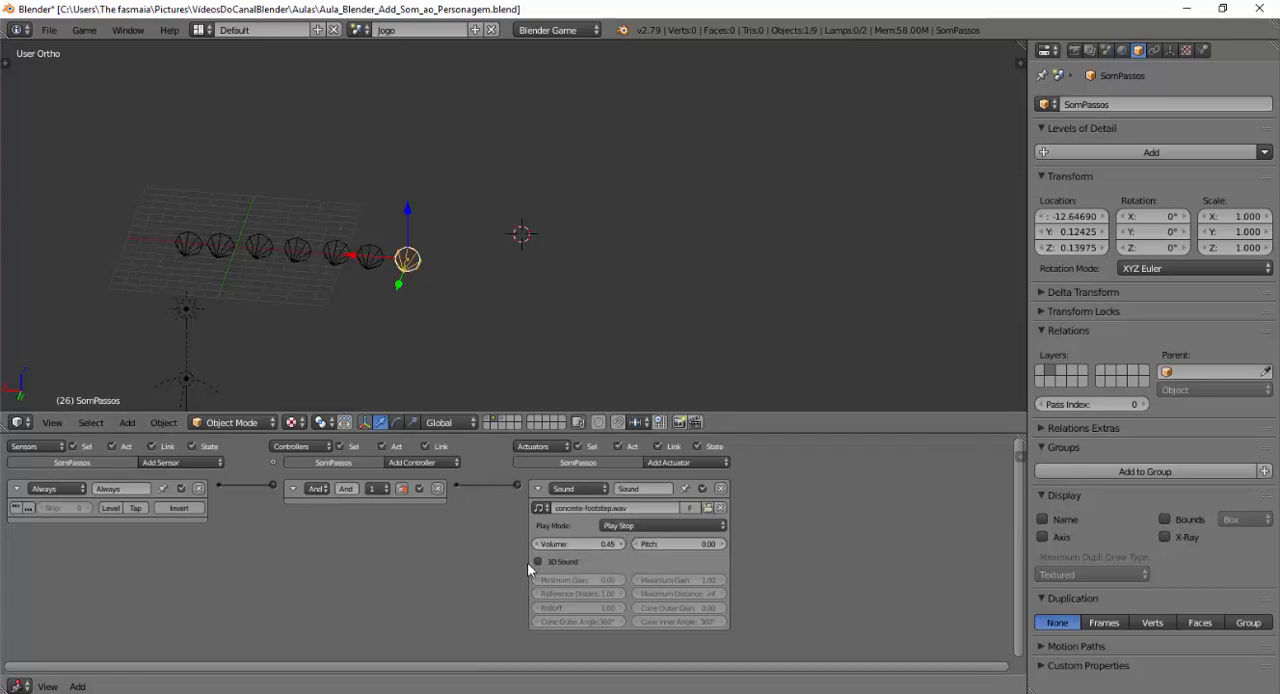
Set the footstep Sound actuator's play mode to Play End and collapse the Sound actuator and Always sensor.
left_click(648, 526)
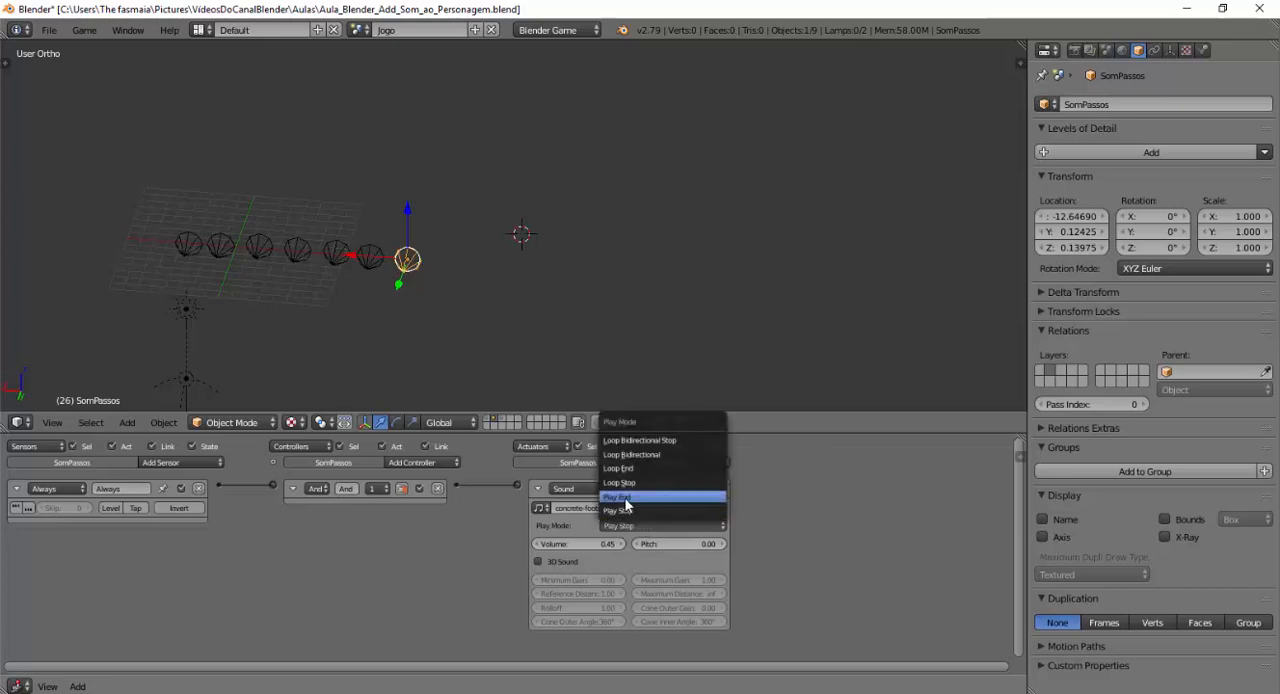
left_click(630, 497)
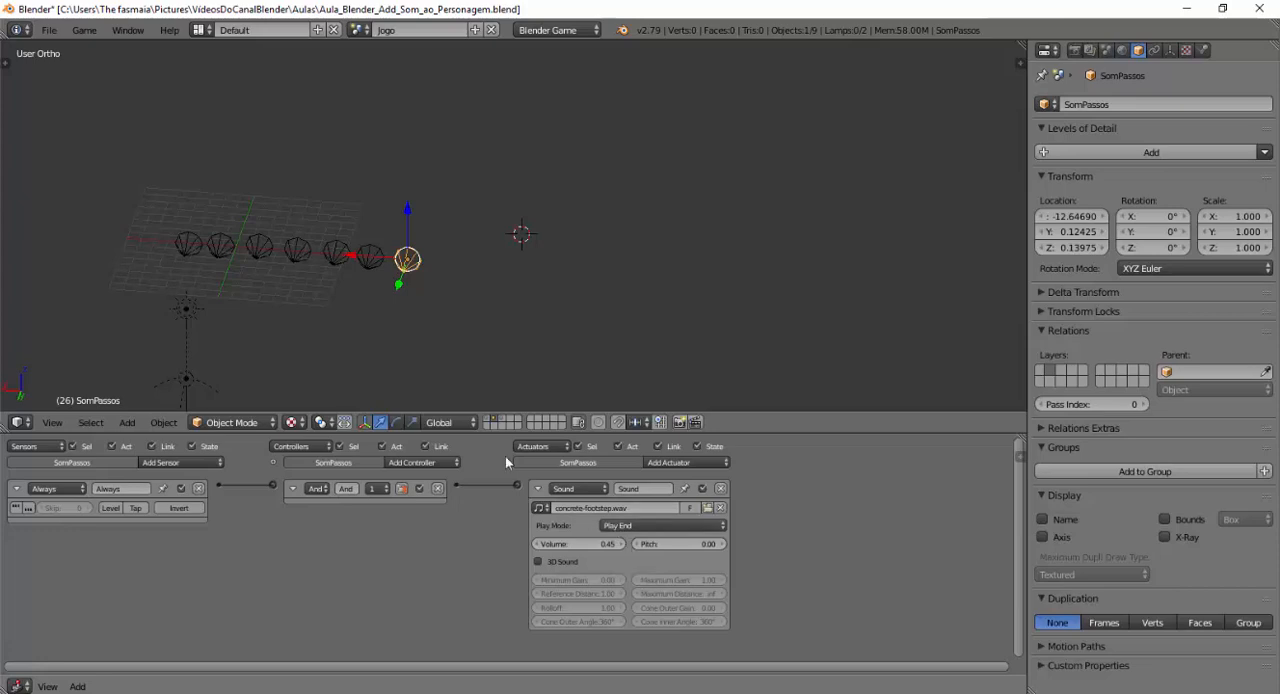
left_click(538, 488)
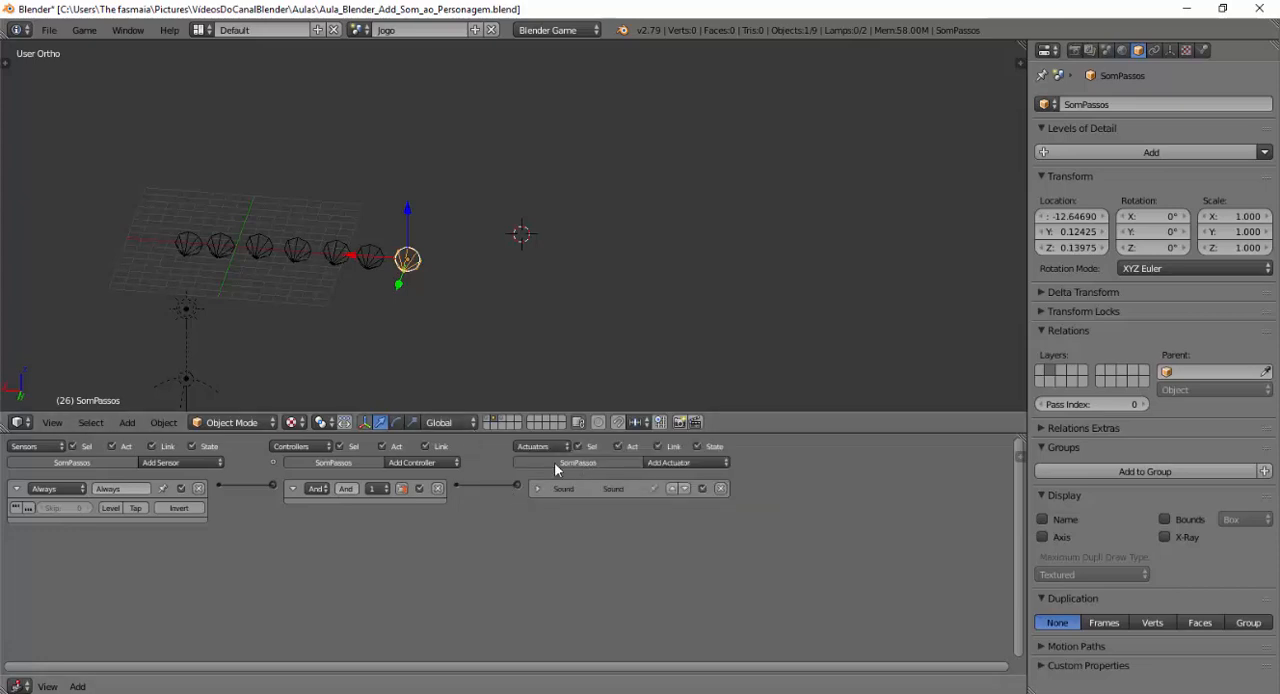
left_click(16, 488)
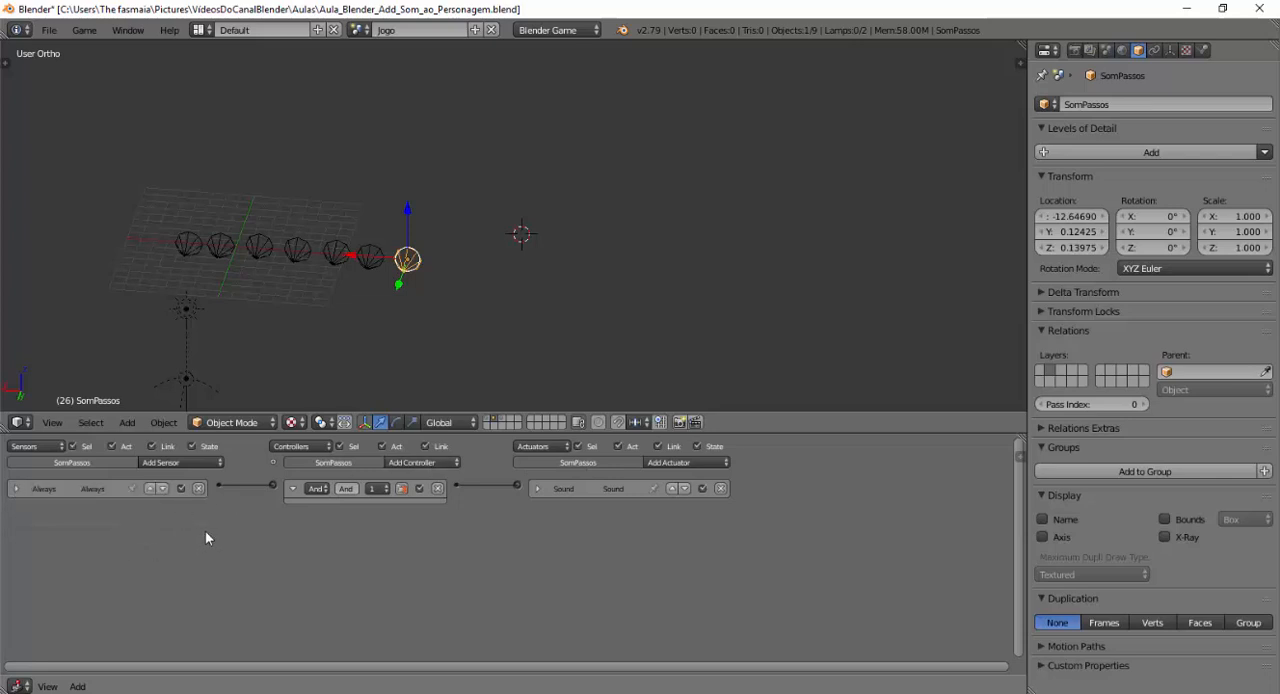
Show the first layer and select the object named Empty at the robot's foot.
left_click(501, 421)
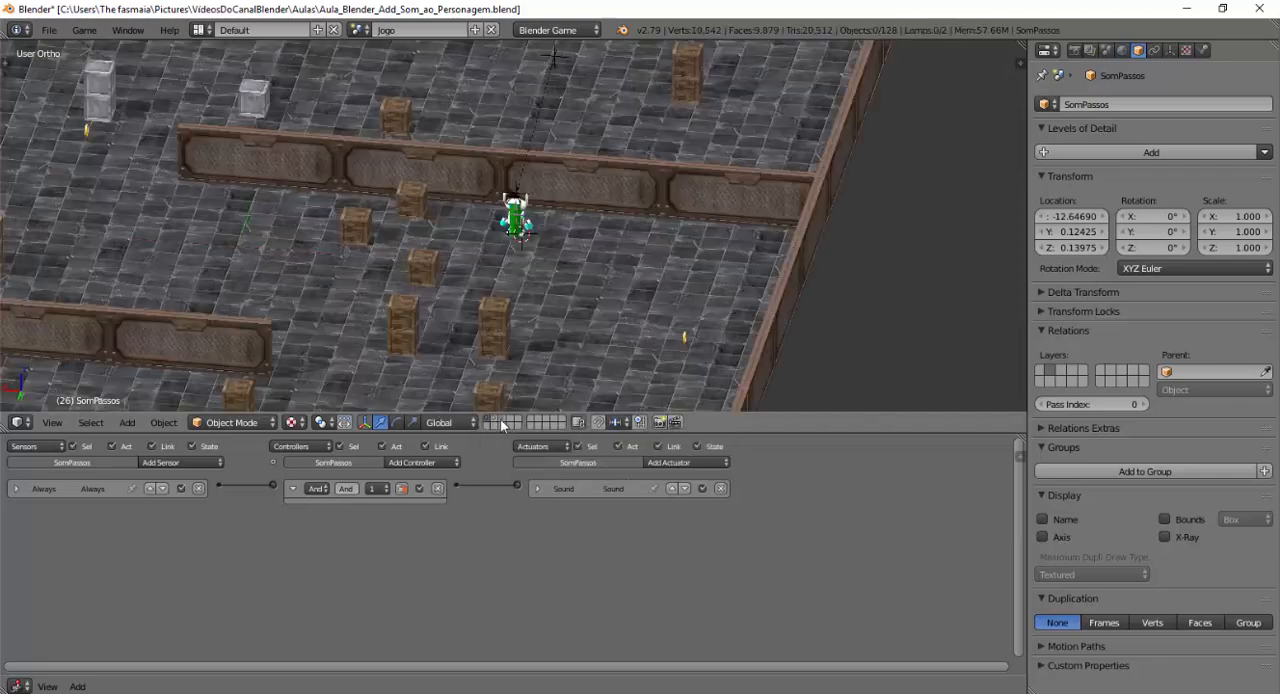
scroll(518, 271, "up", 10)
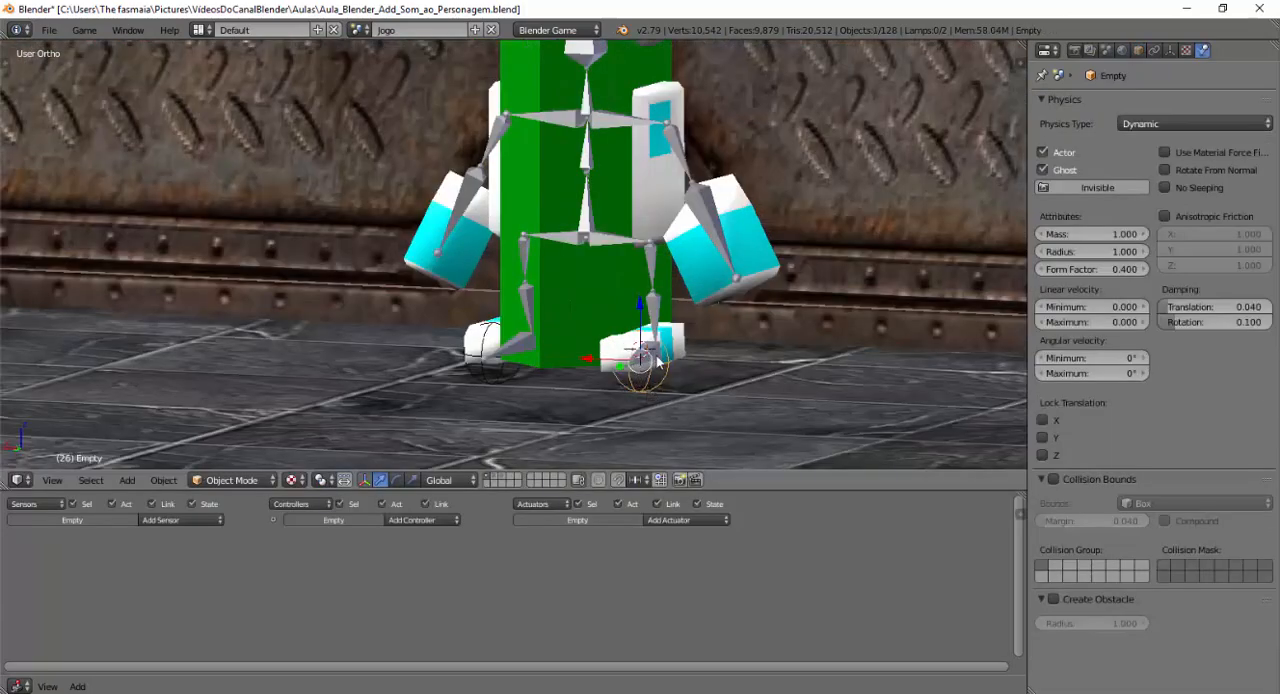
middle_click_drag(652, 384, 635, 382)
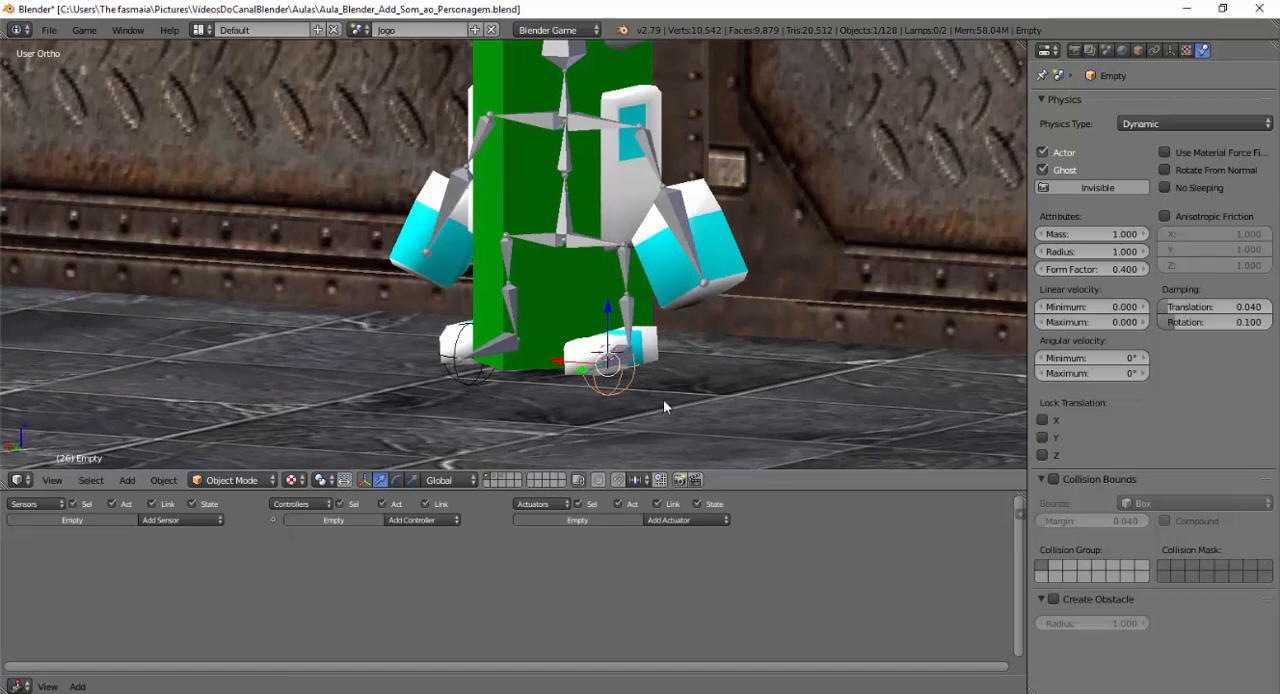
middle_click_drag(571, 398, 599, 402)
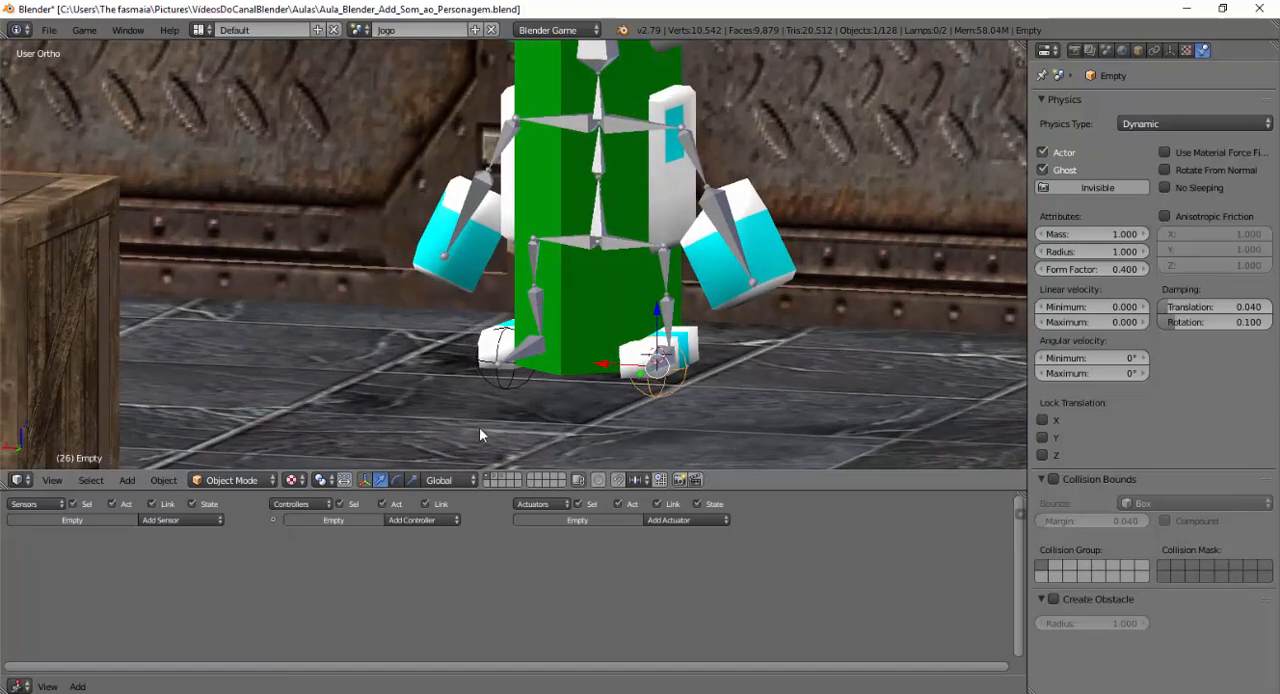
Add a Ray sensor to the selected foot empty with a range of 0.1 along the -Z axis.
left_click(149, 520)
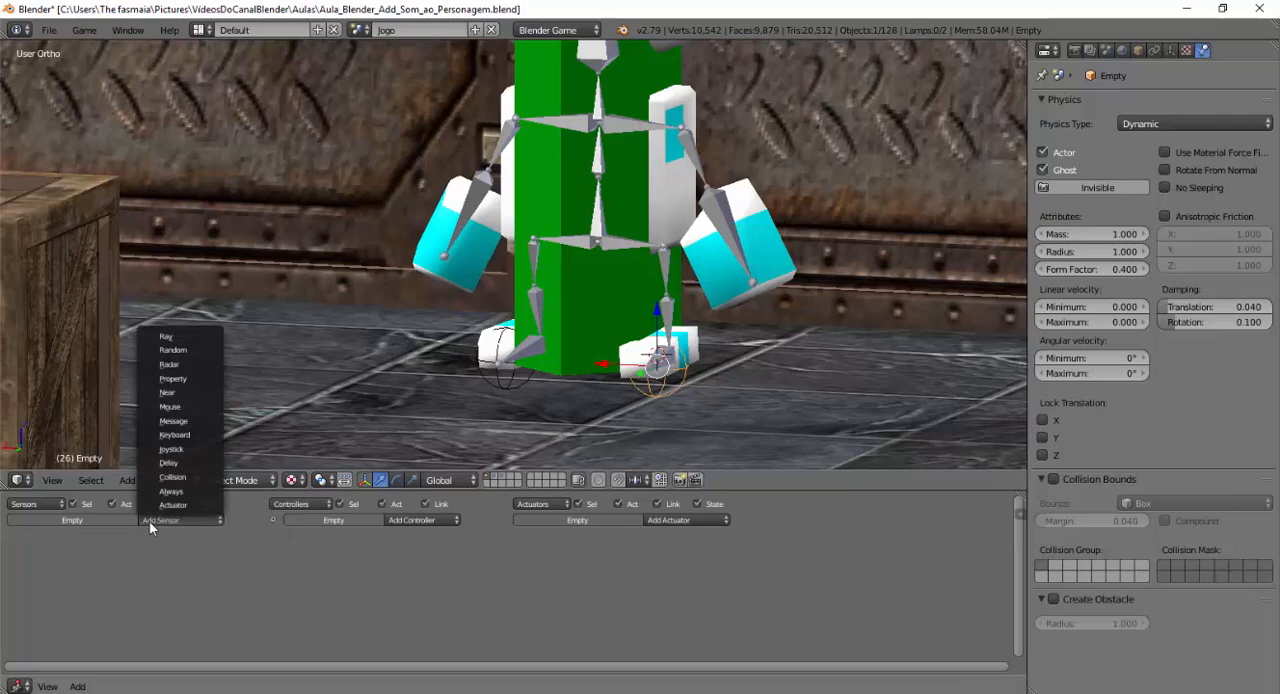
left_click(158, 336)
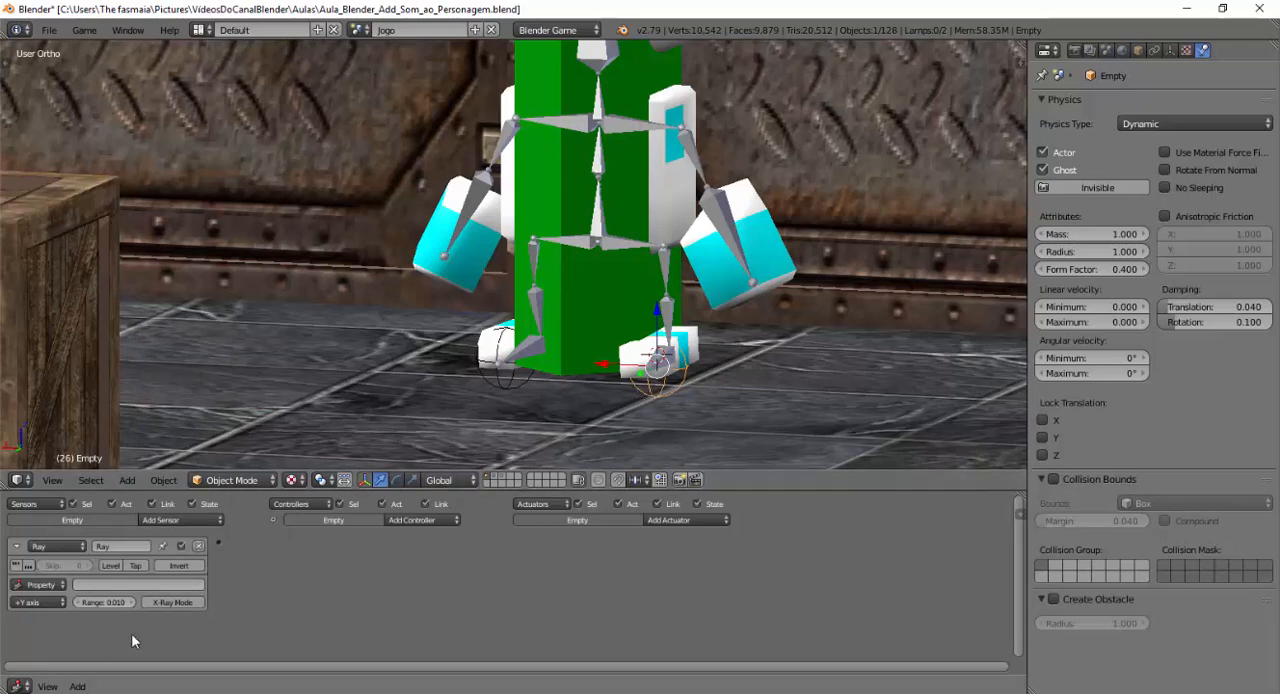
left_click(110, 603)
type("0.1")
key("Return")
left_click(29, 604)
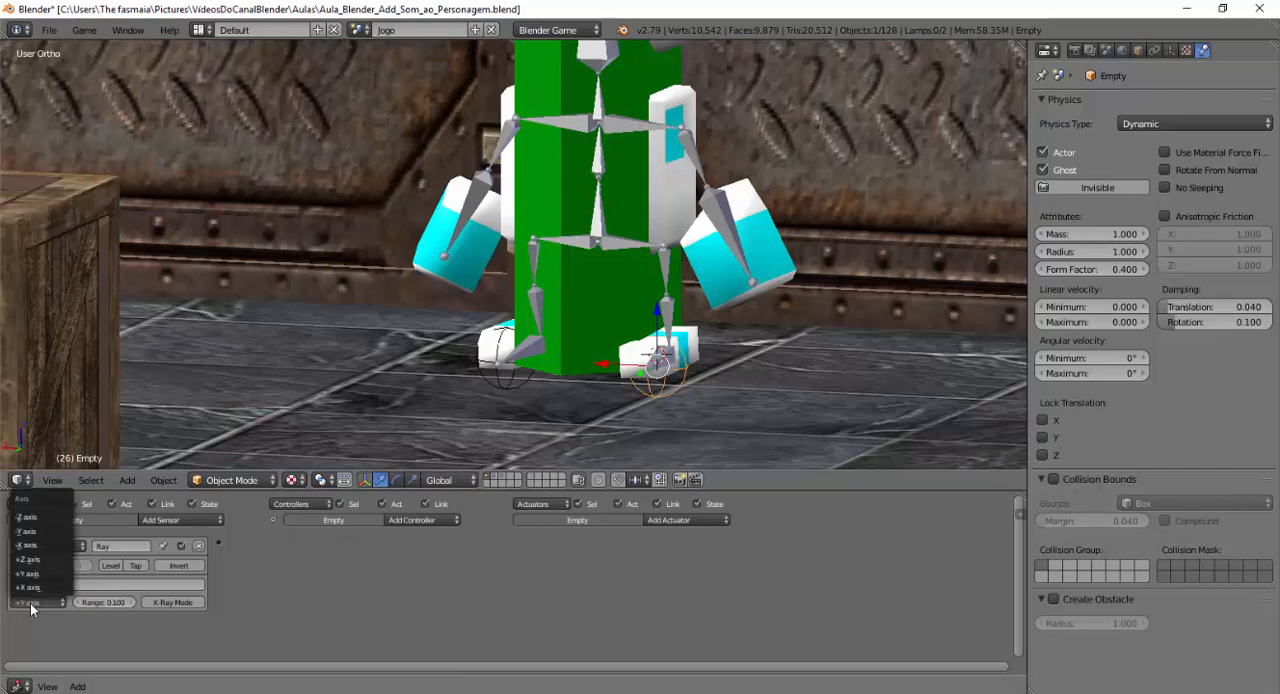
left_click(28, 518)
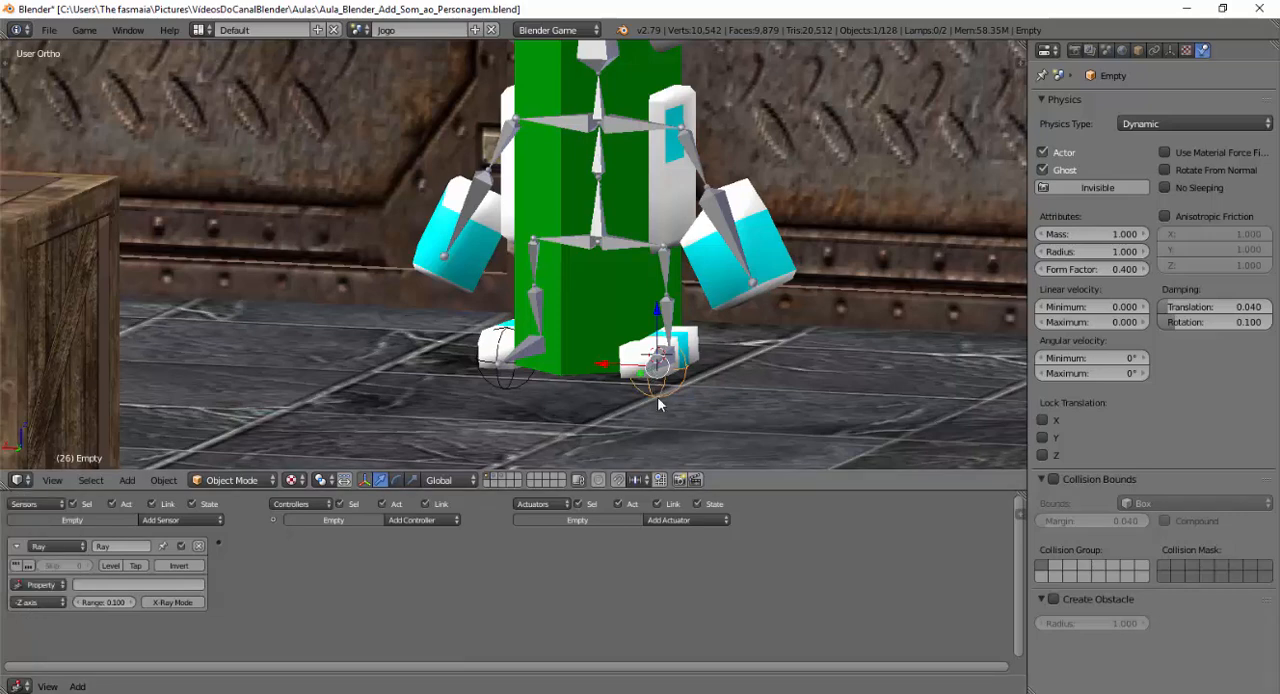
Add an Edit Object actuator that adds SomPassos with a time of 100, and link it to the Ray sensor.
left_click(657, 520)
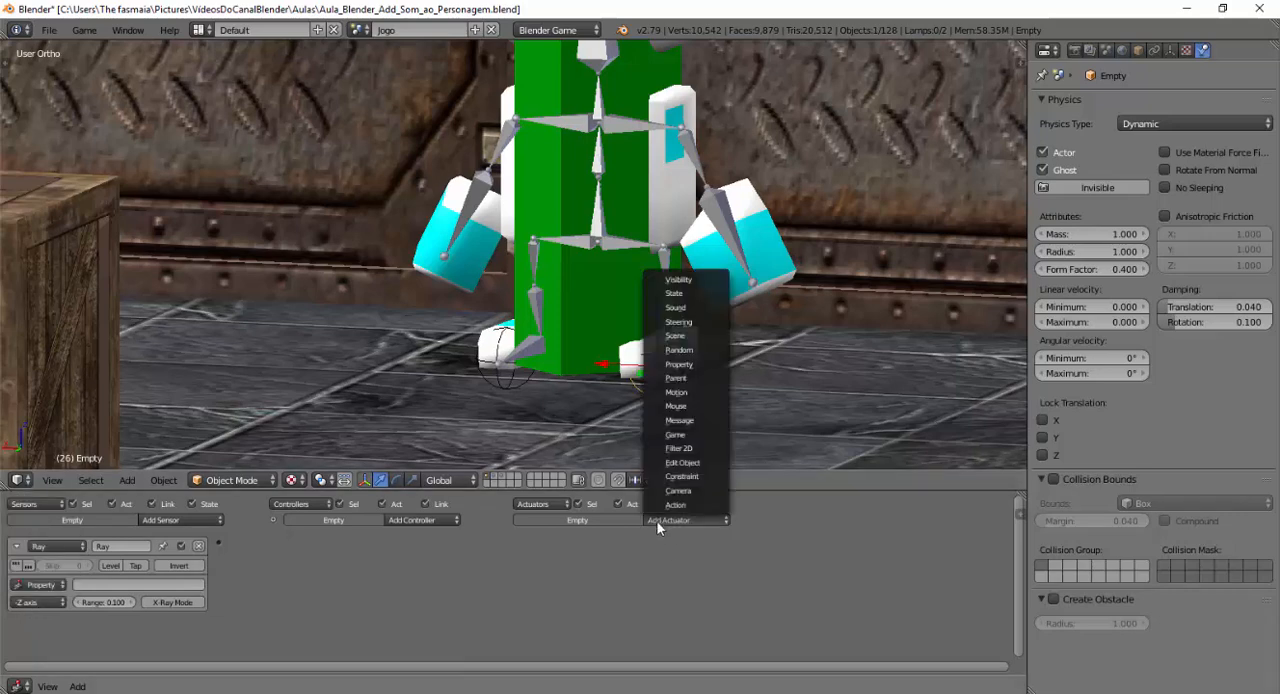
left_click(676, 461)
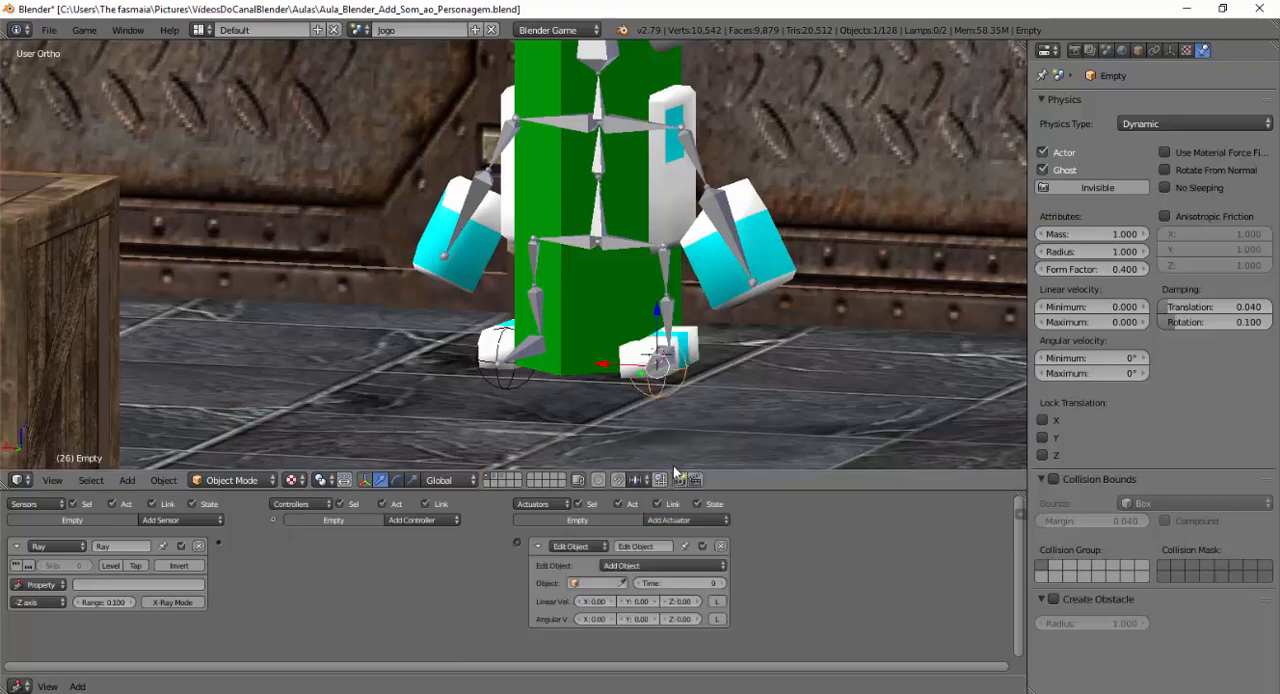
left_click(591, 585)
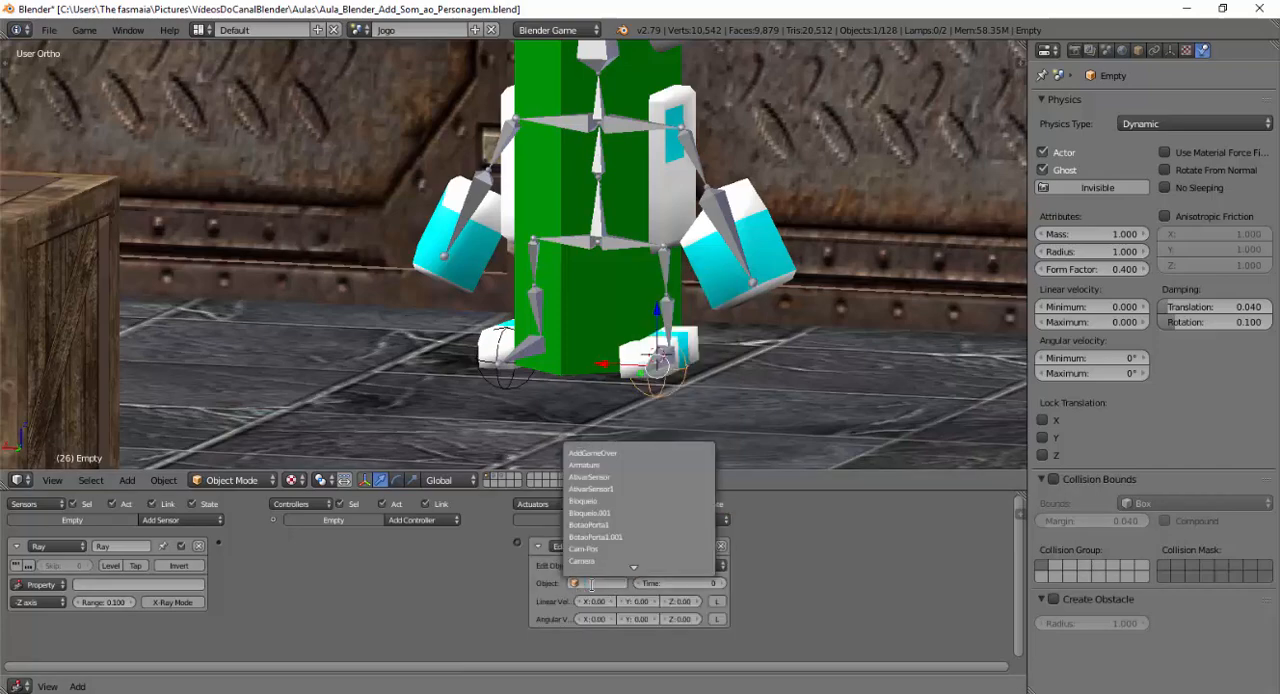
type("sompa")
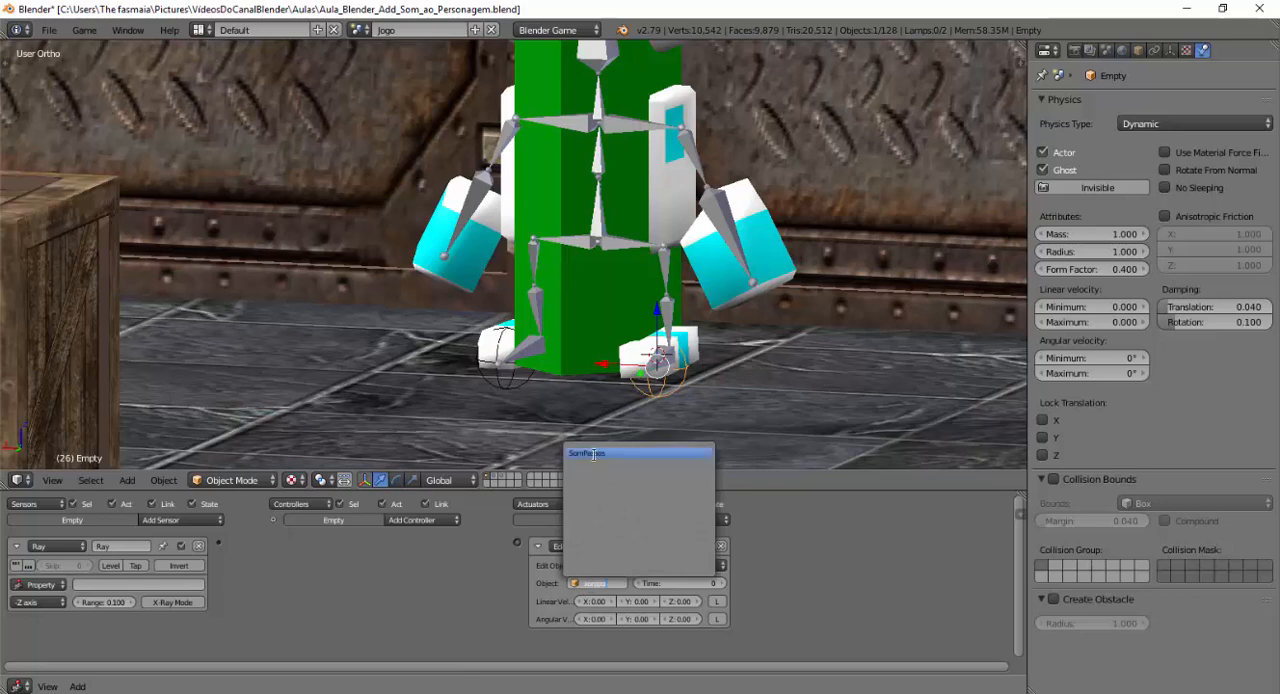
left_click(593, 454)
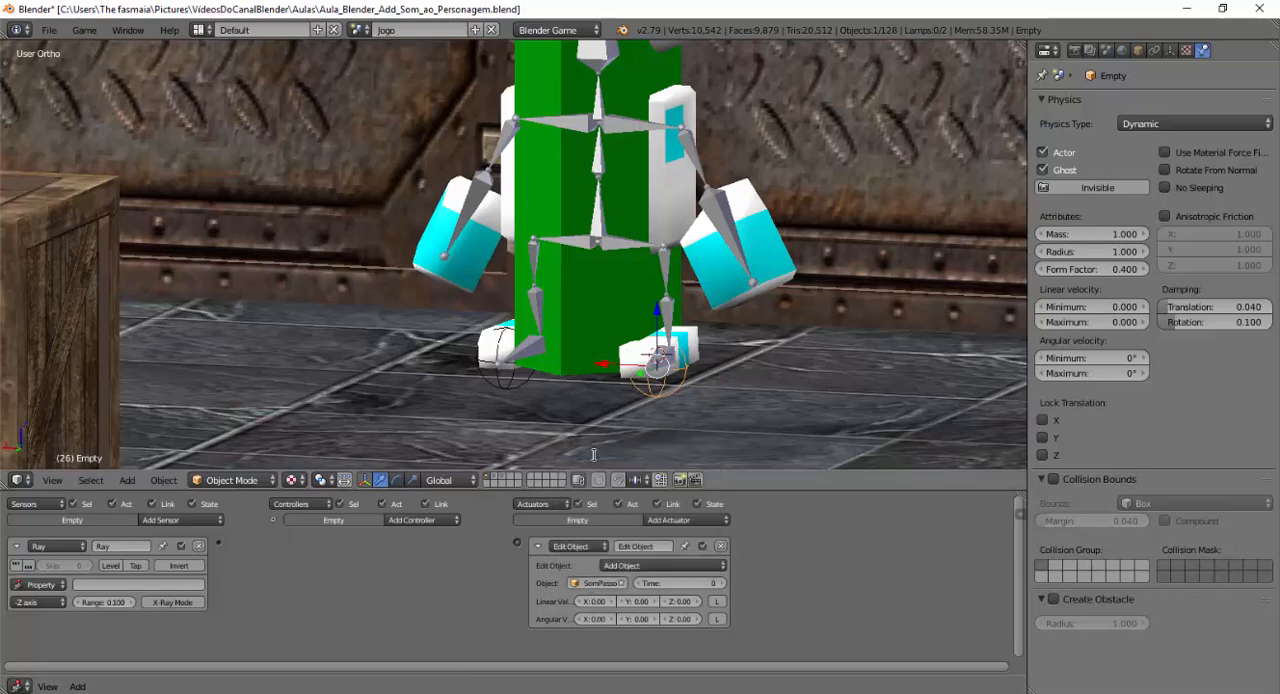
left_click(685, 585)
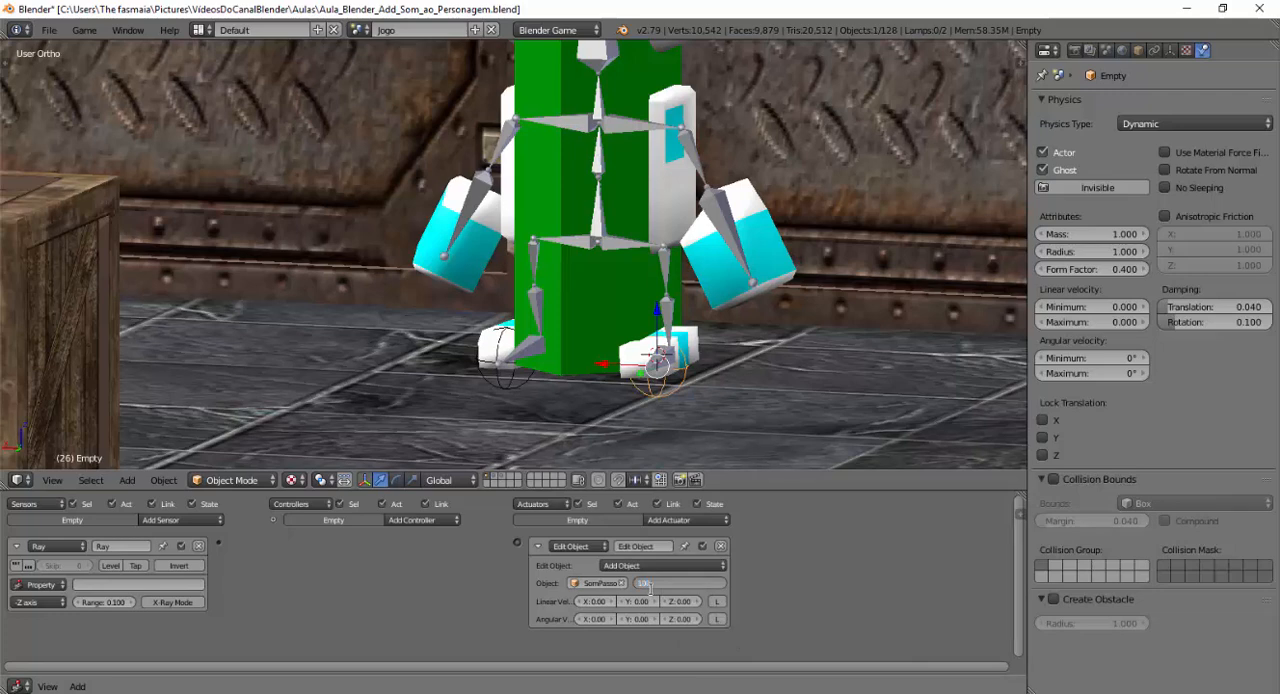
type("100")
key("Return")
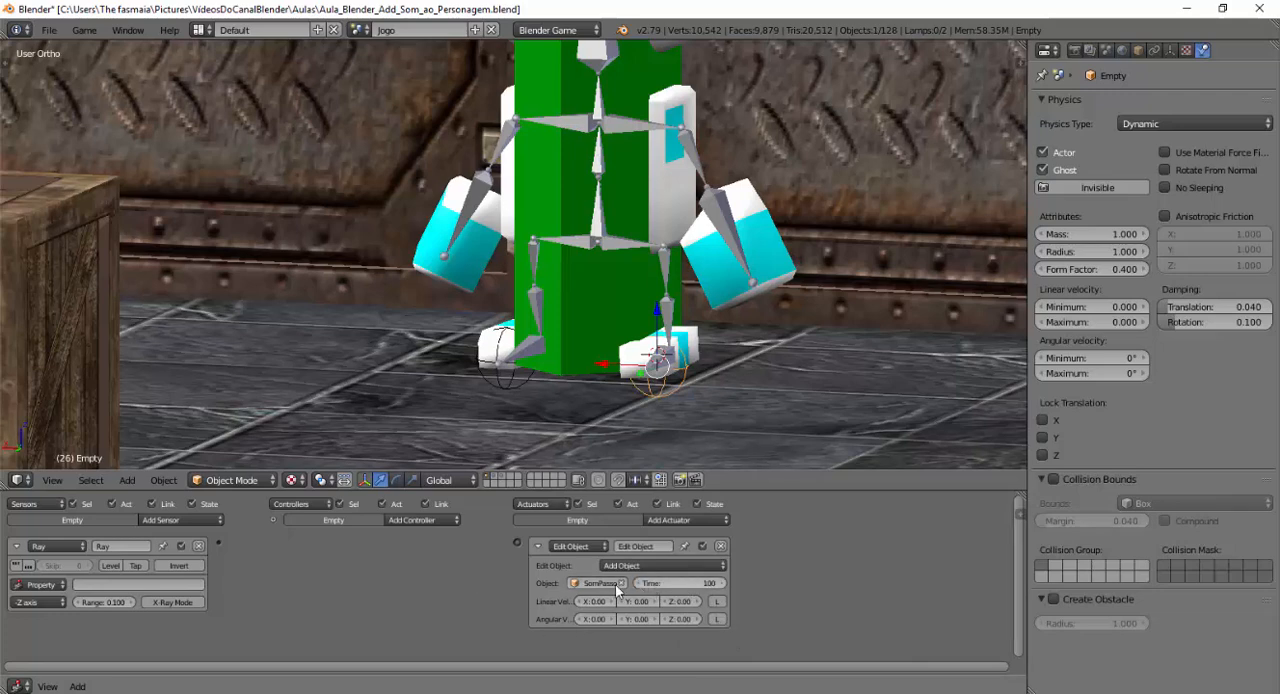
left_click_drag(514, 543, 218, 542)
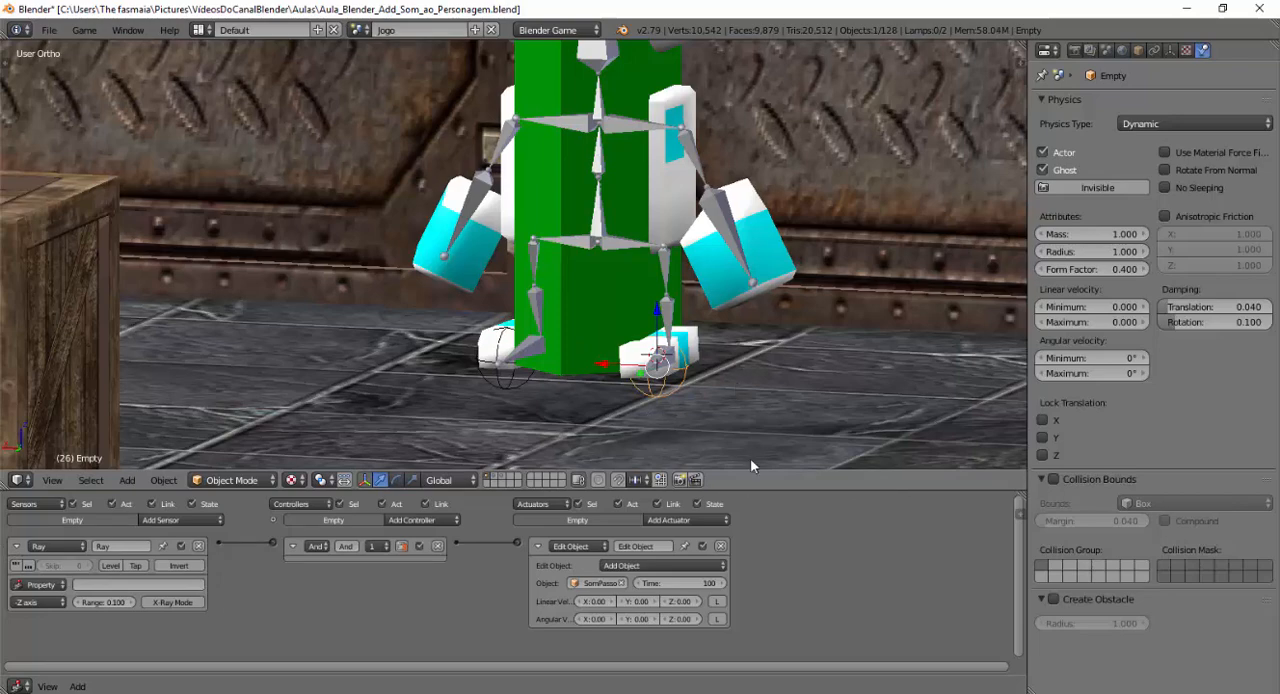
Enlarge the 3D view's height and run the game, walking the robot to test the footstep sound before stopping.
left_click_drag(755, 486, 715, 566)
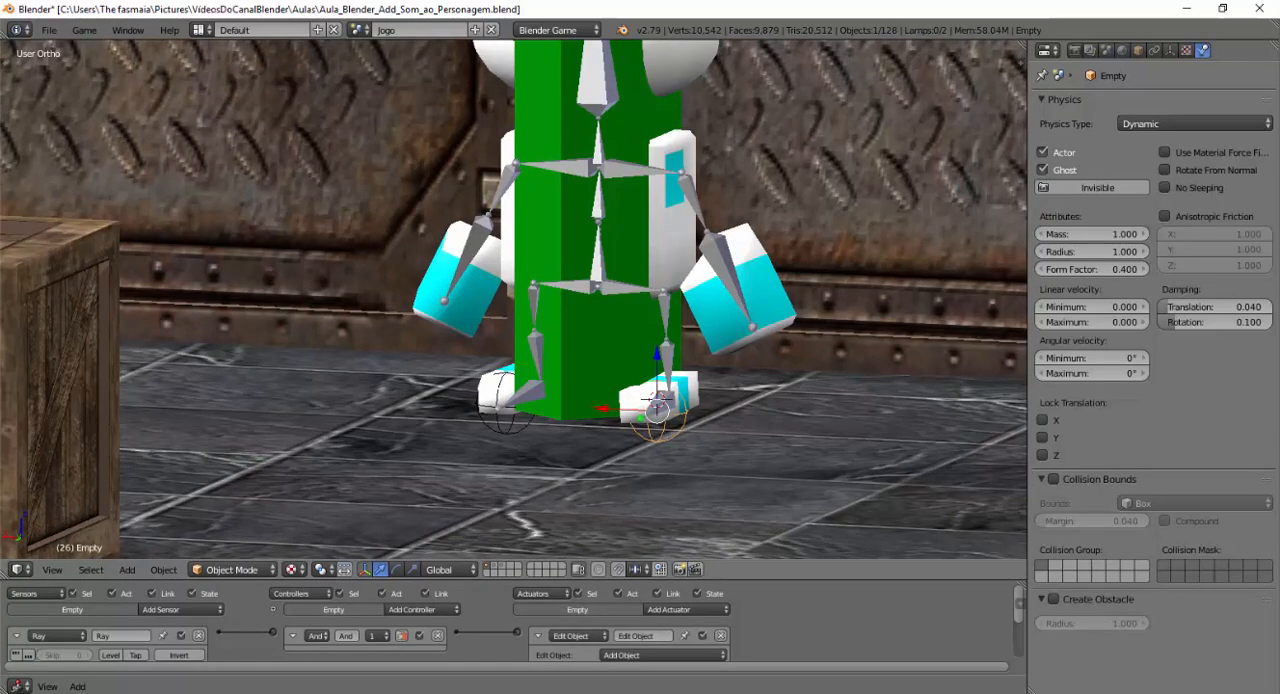
key("p")
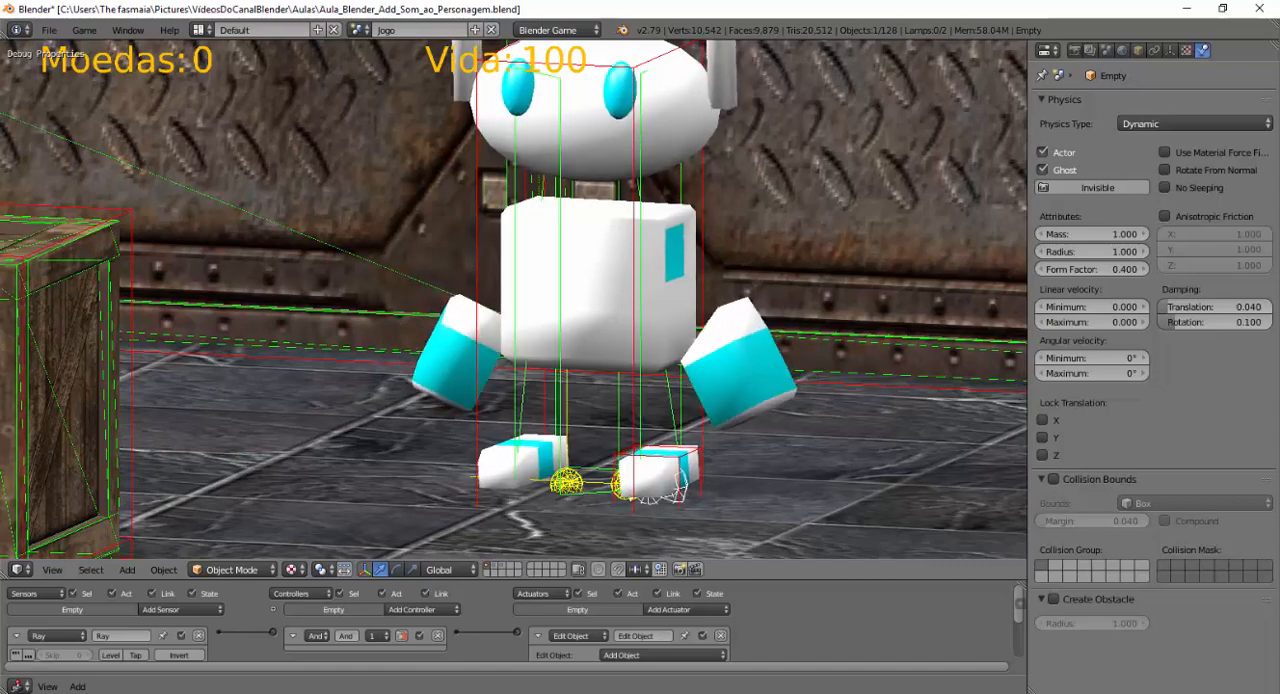
key("w")
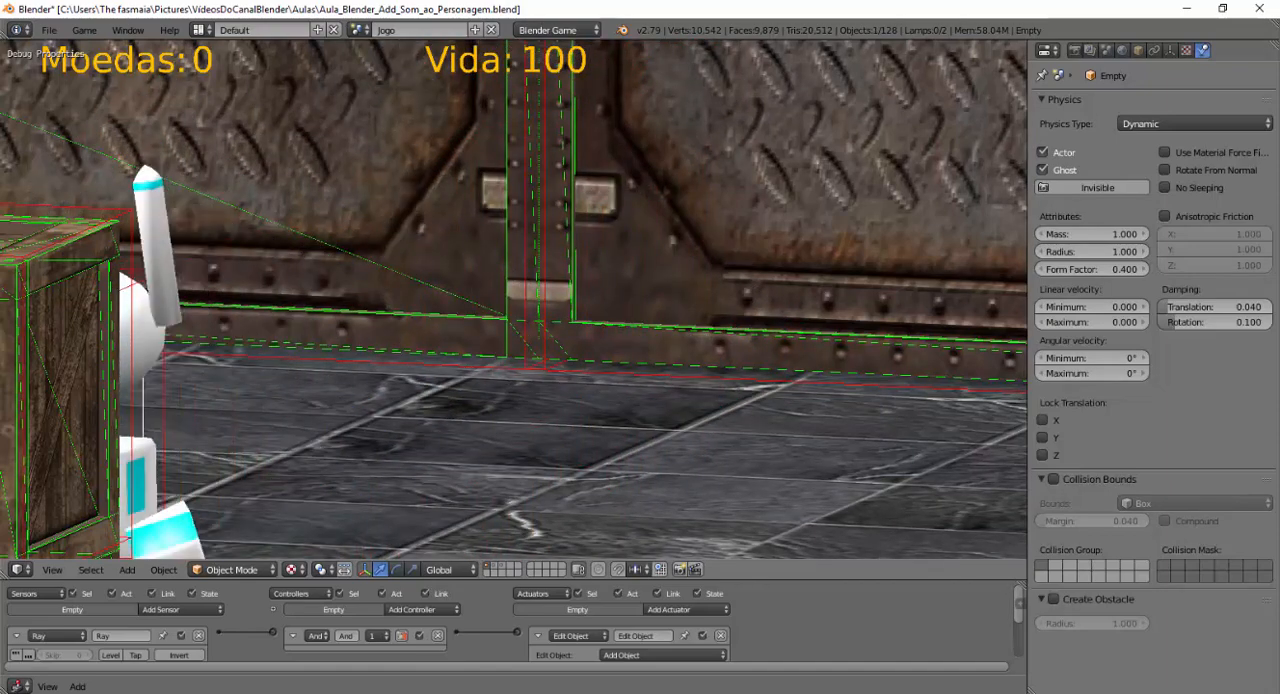
key("Escape")
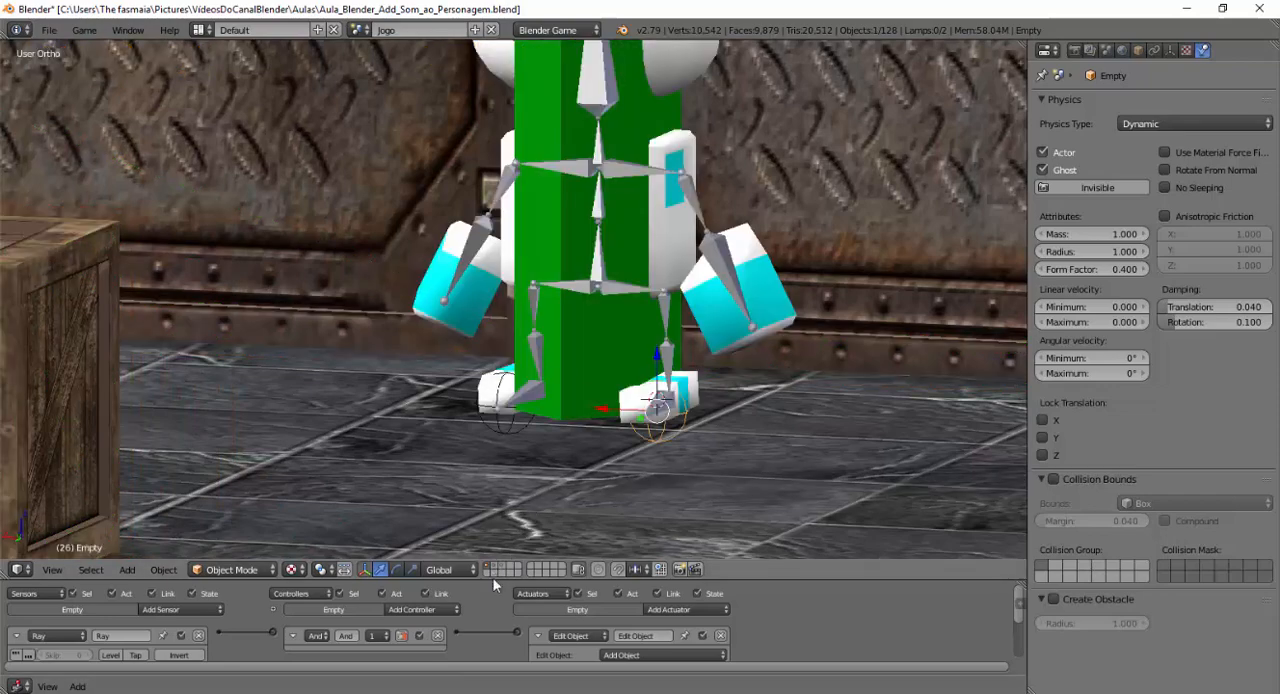
Add a Ray sensor to the robot's other foot empty, Empty.001, with a range of 0.1 along the -Z axis.
left_click_drag(493, 583, 500, 408)
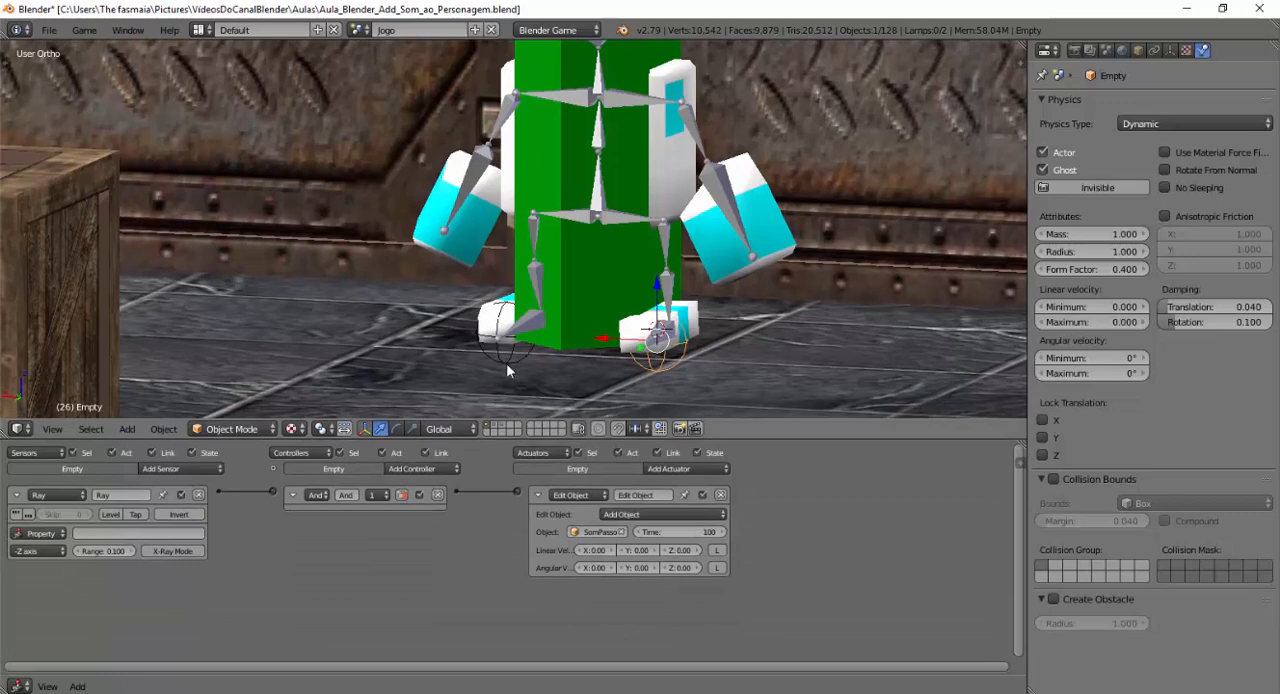
right_click(506, 362)
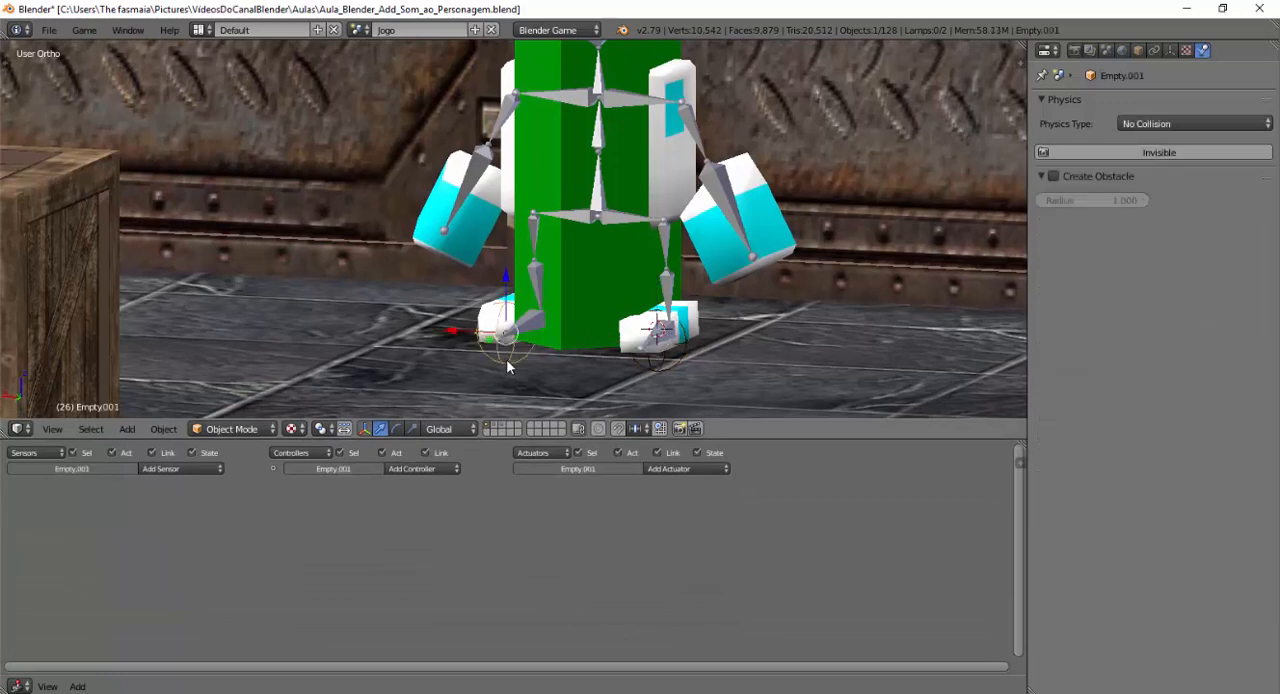
left_click(180, 469)
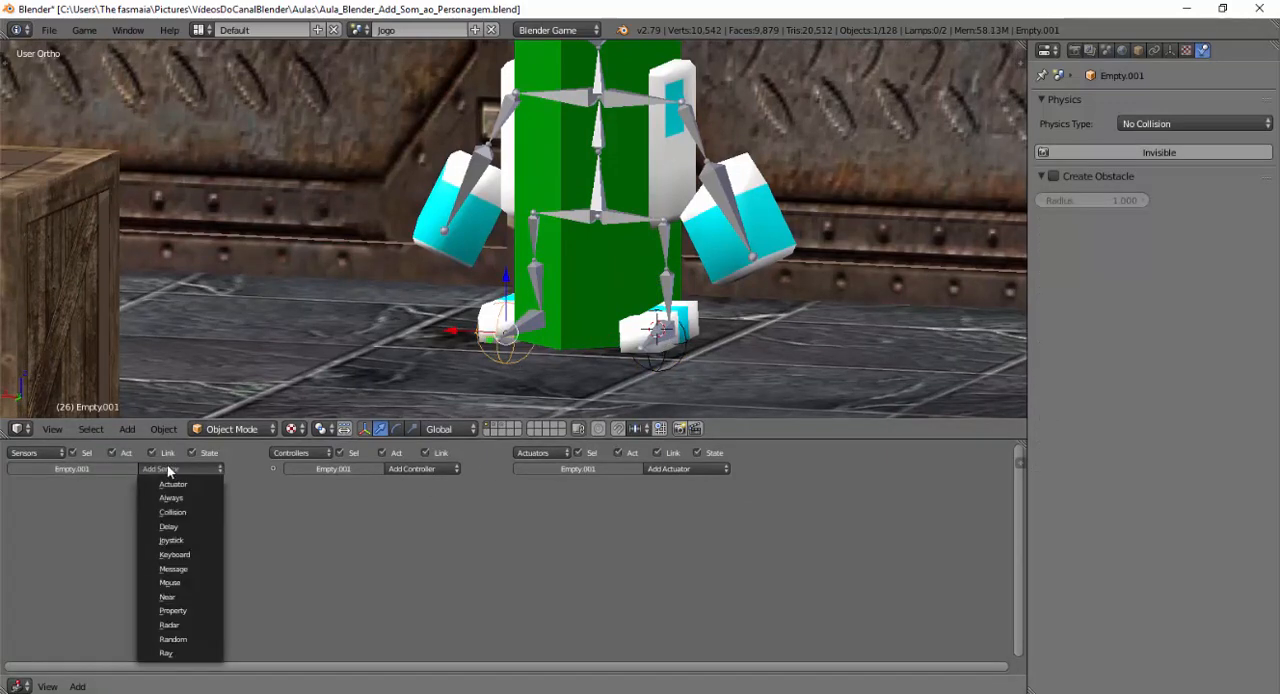
left_click(166, 653)
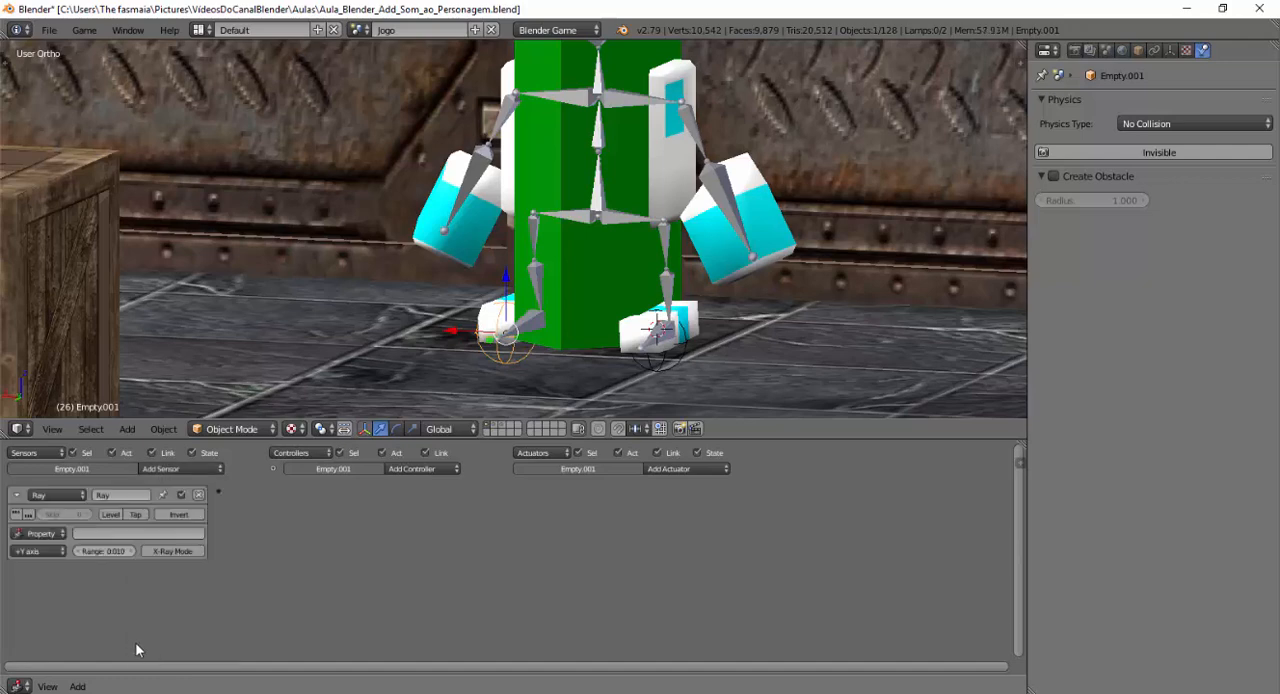
left_click(100, 551)
left_click(48, 552)
left_click(48, 552)
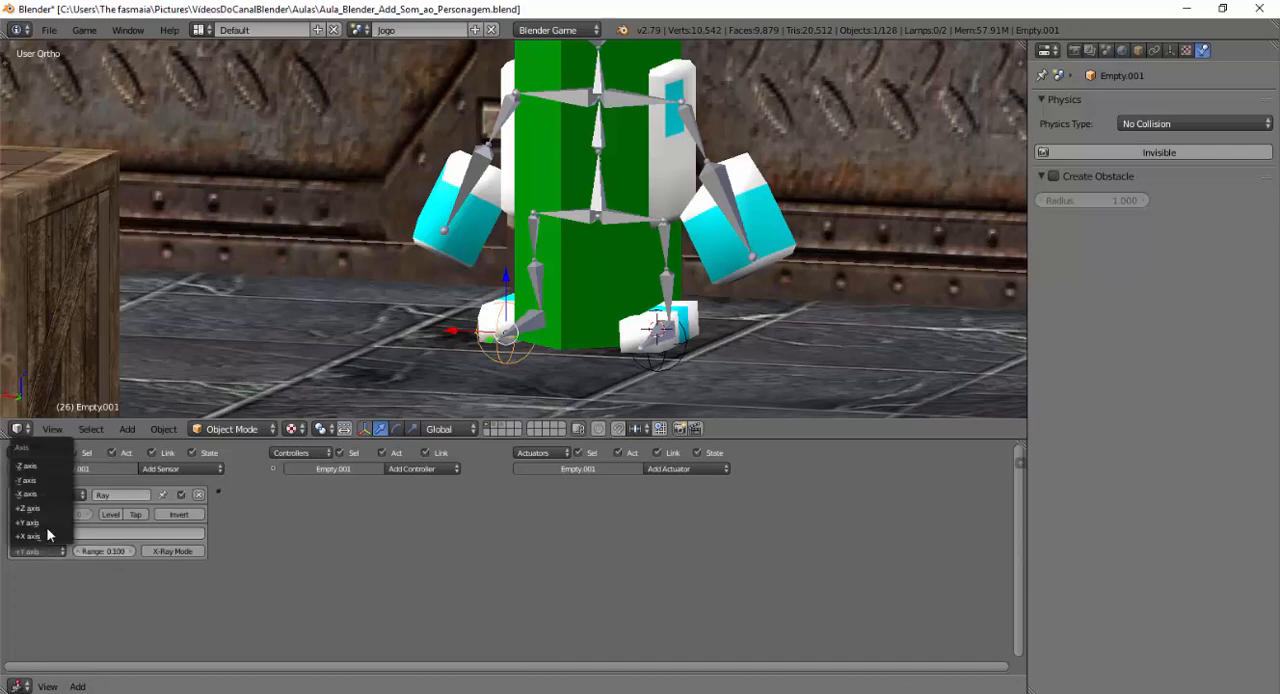
left_click(40, 466)
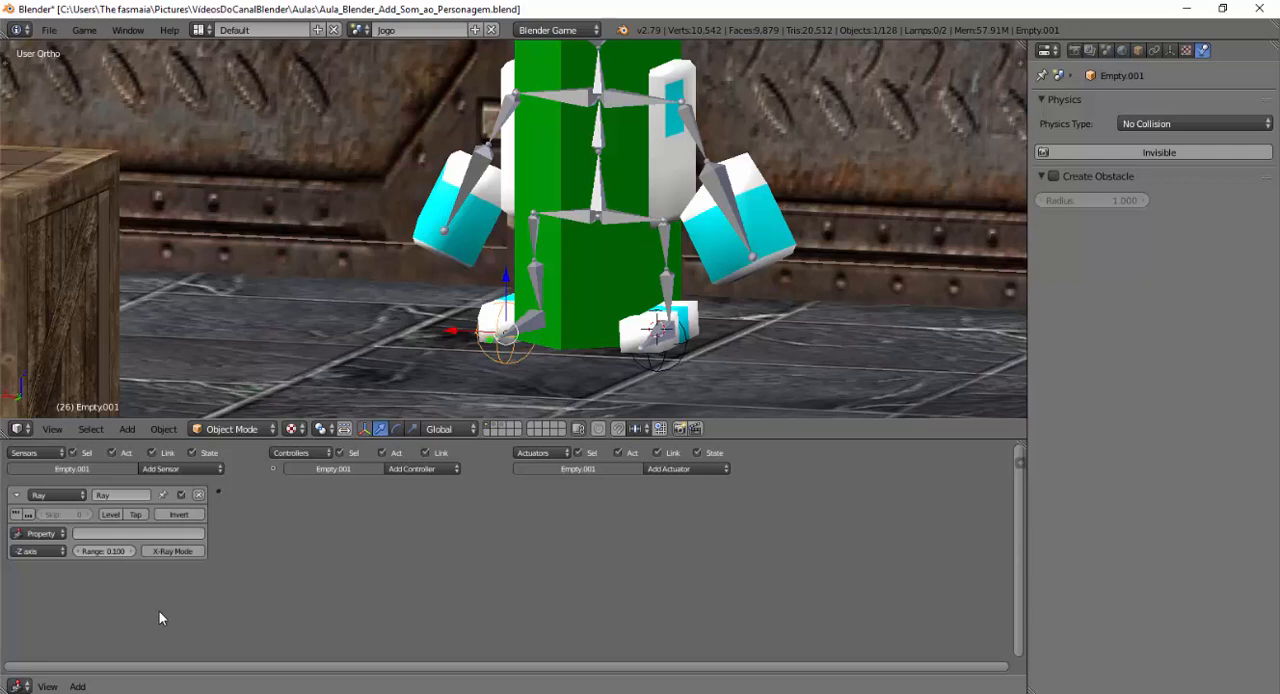
Add an Edit Object actuator to Empty.001 that adds SomPassos with a time of 100, and link it to the Ray sensor.
left_click(655, 468)
left_click(662, 468)
left_click(655, 474)
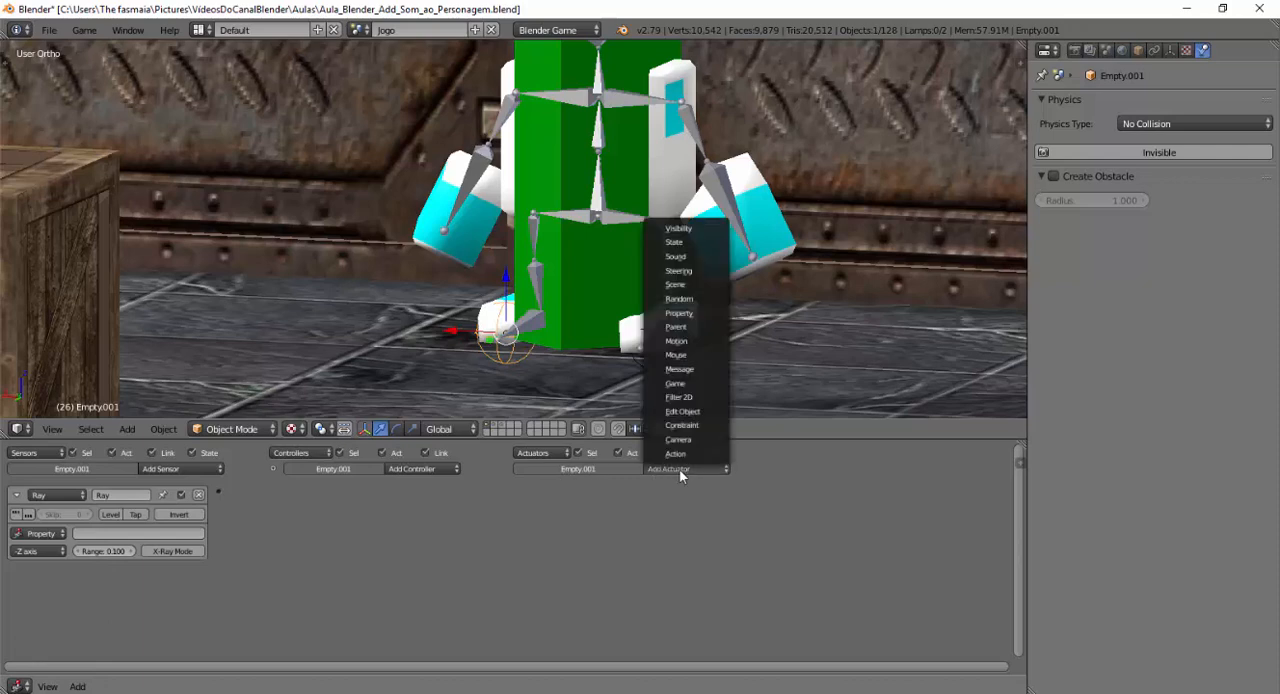
left_click(670, 414)
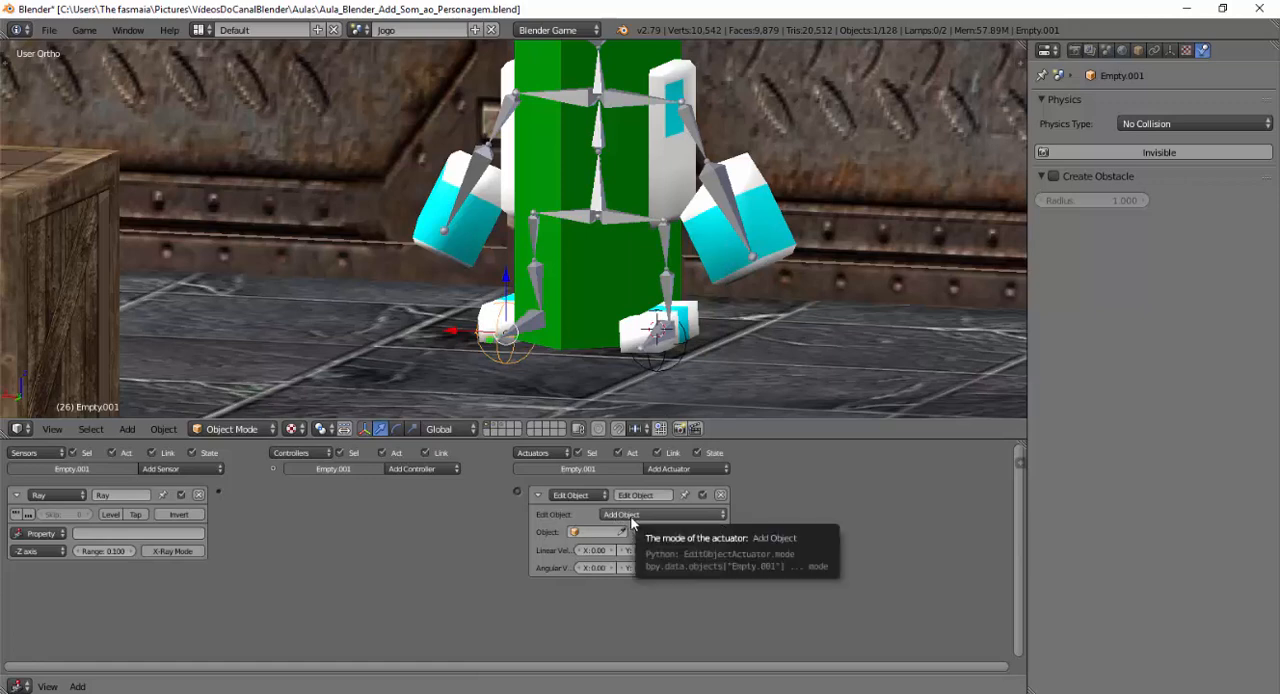
left_click(586, 532)
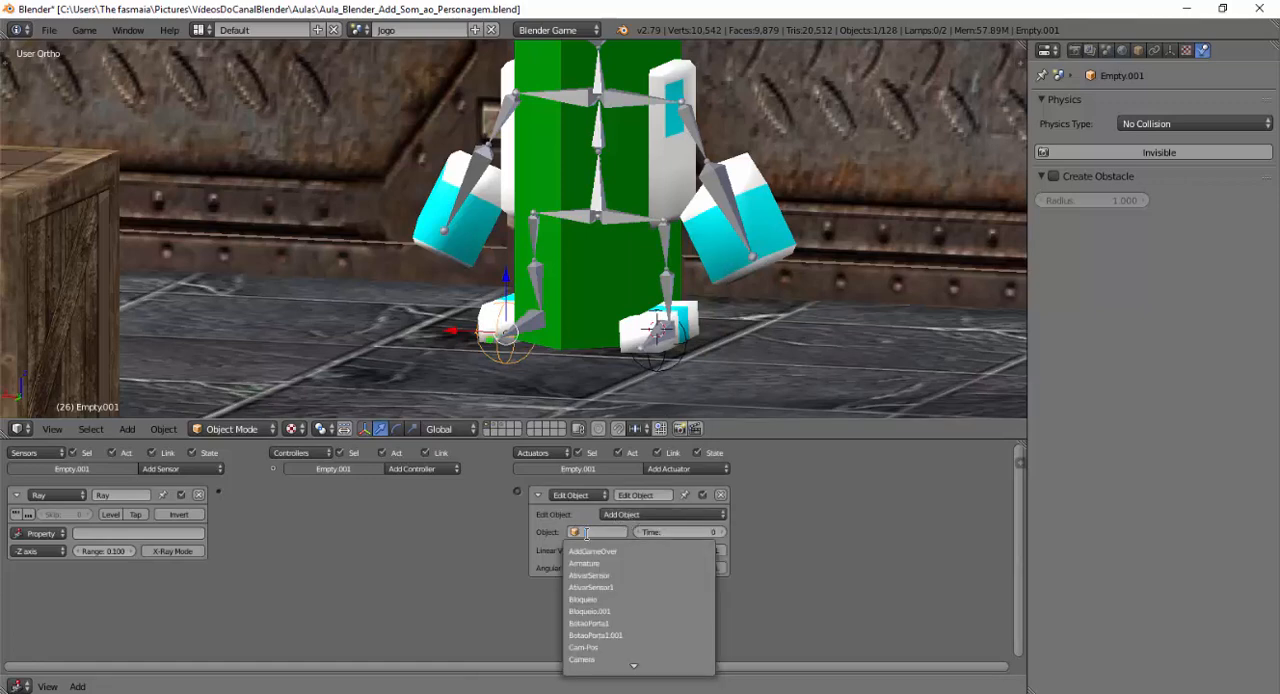
type("Som")
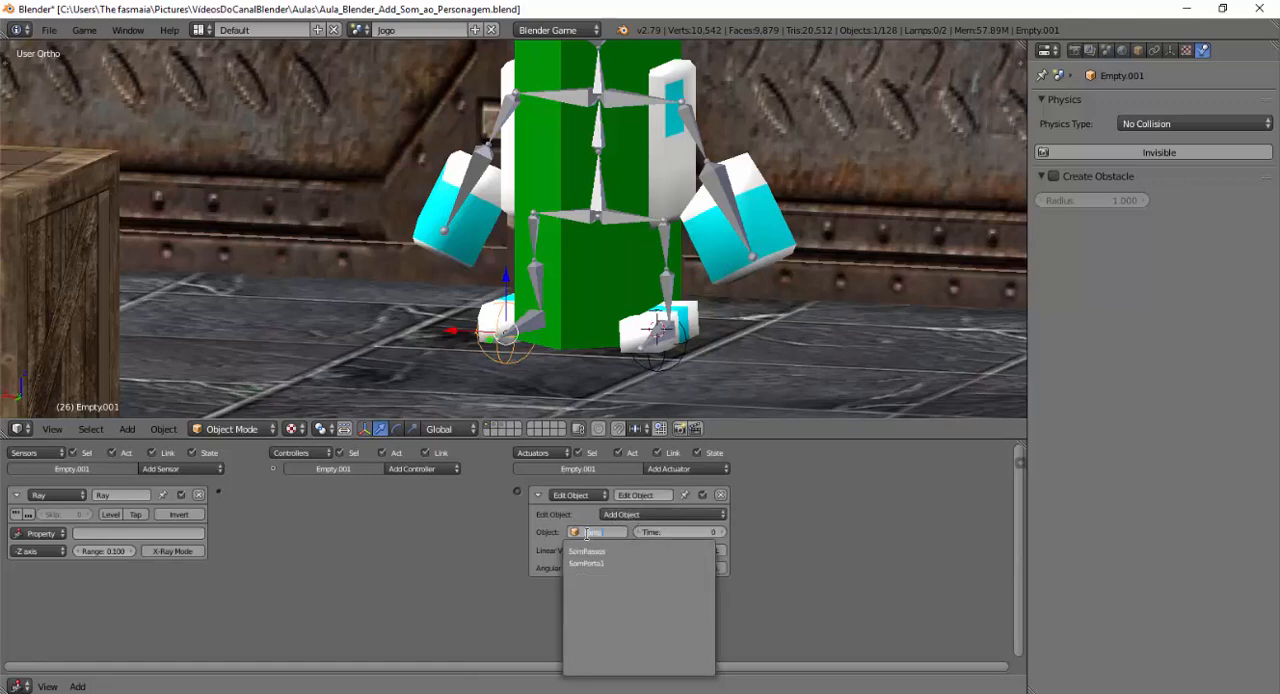
left_click(587, 551)
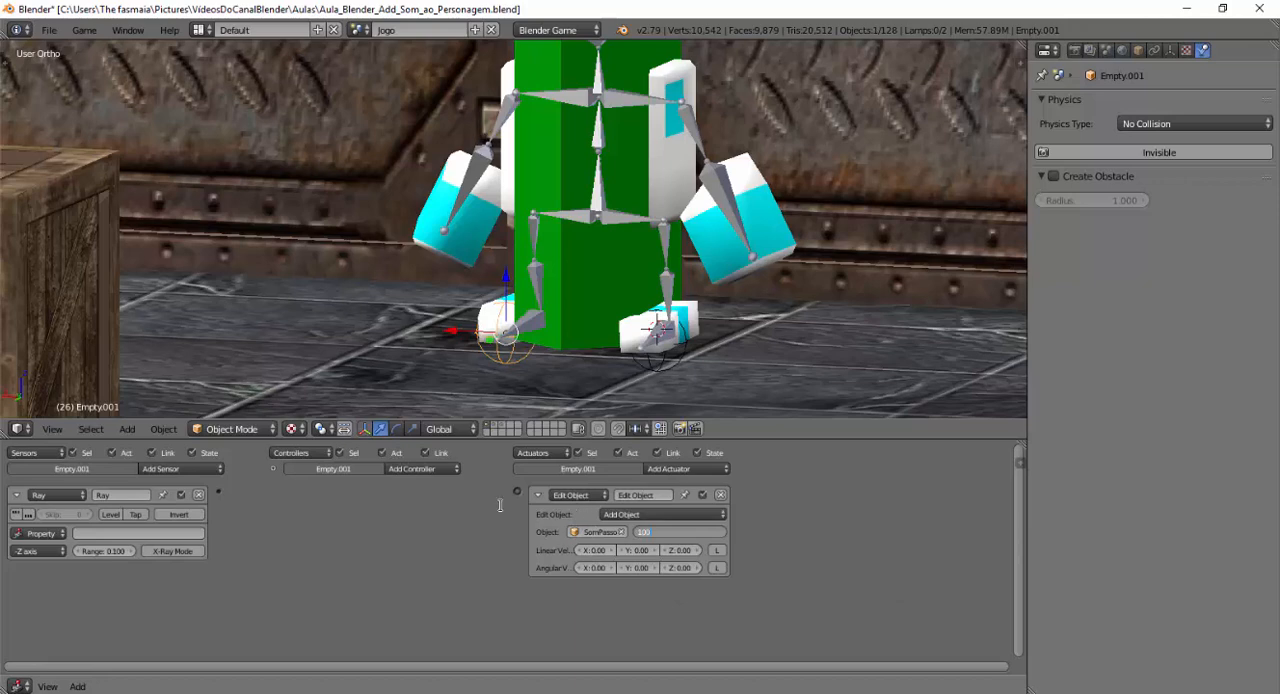
left_click_drag(516, 491, 215, 491)
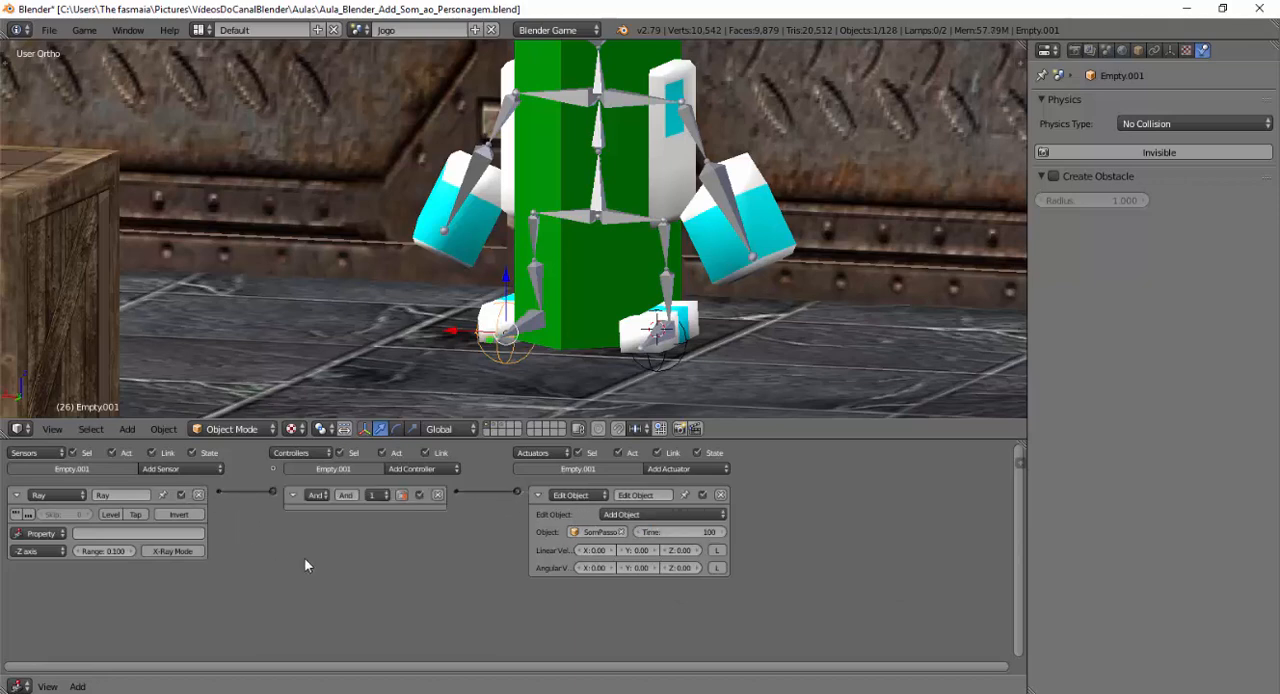
Maximize the 3D view in camera view and run the game, walking the robot around to test both feet's sounds before stopping.
left_click_drag(496, 439, 496, 538)
key("KP_0")
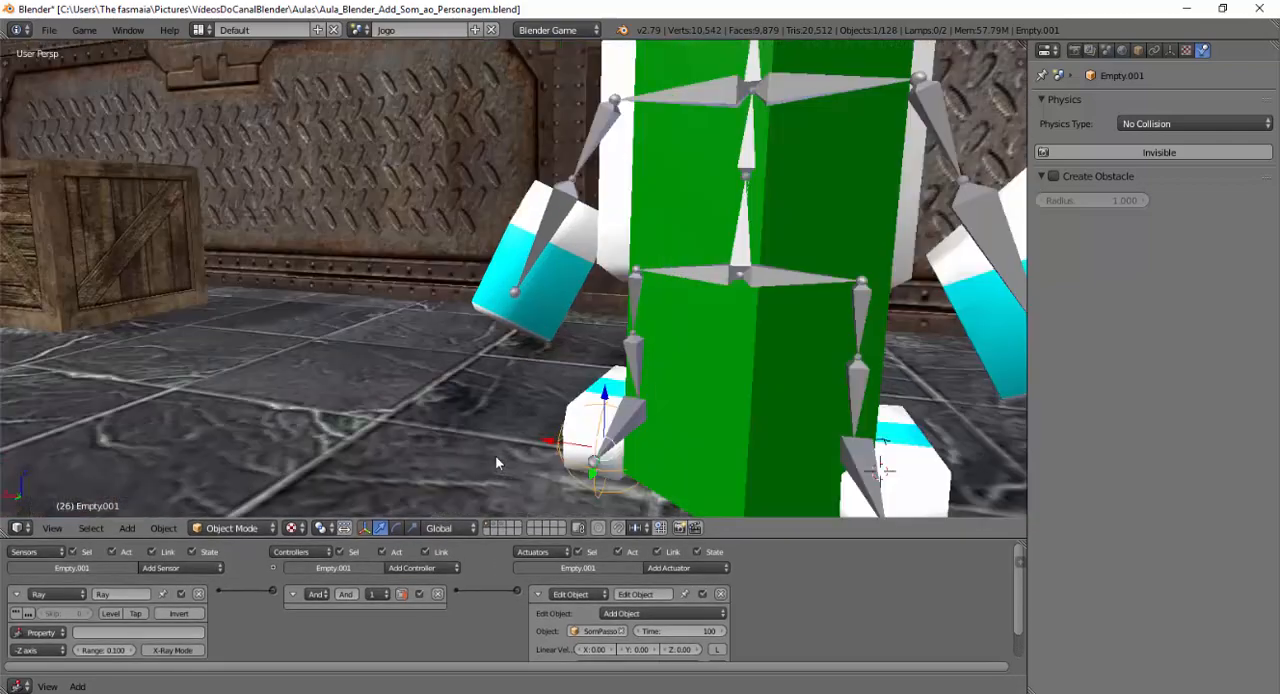
key("ctrl+Up")
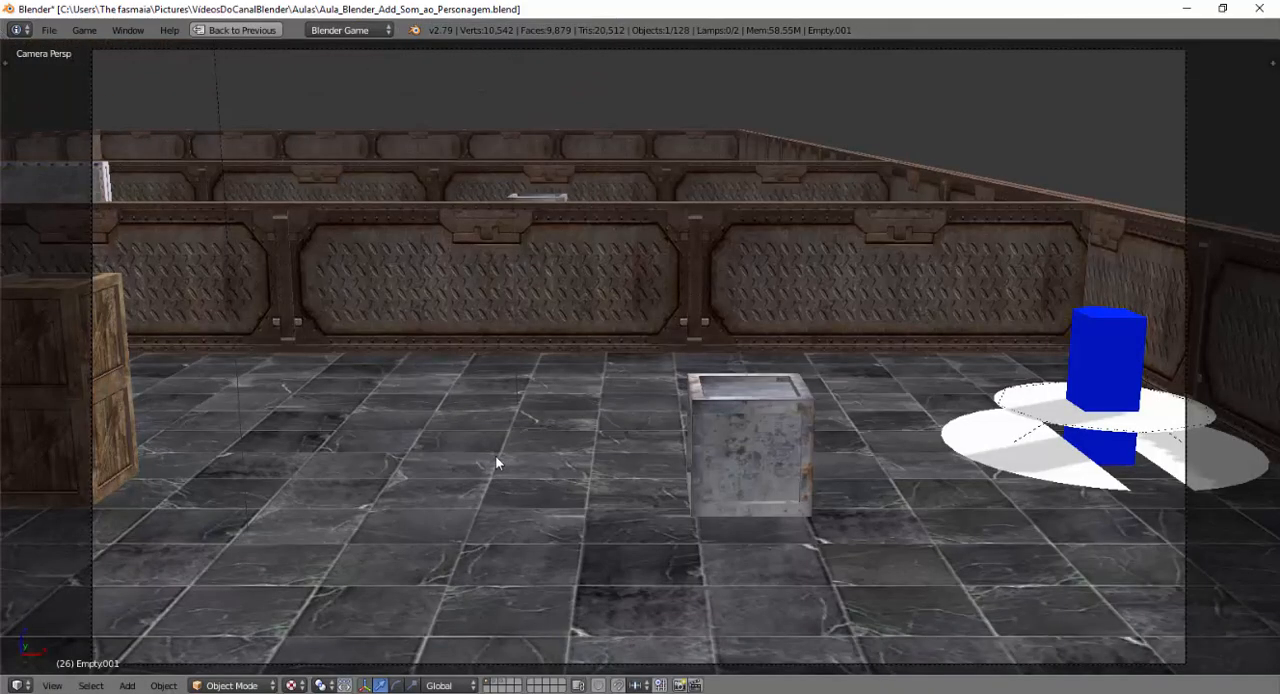
key("p")
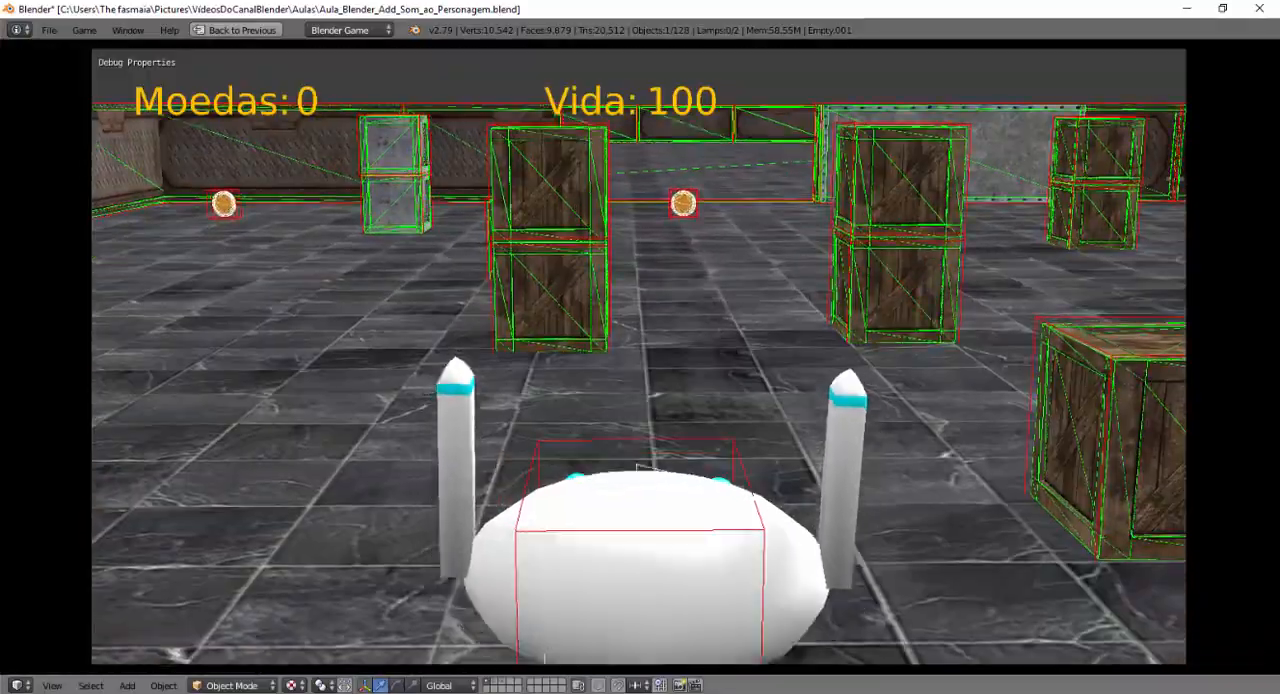
key("w")
key("a")
key("w")
key("a")
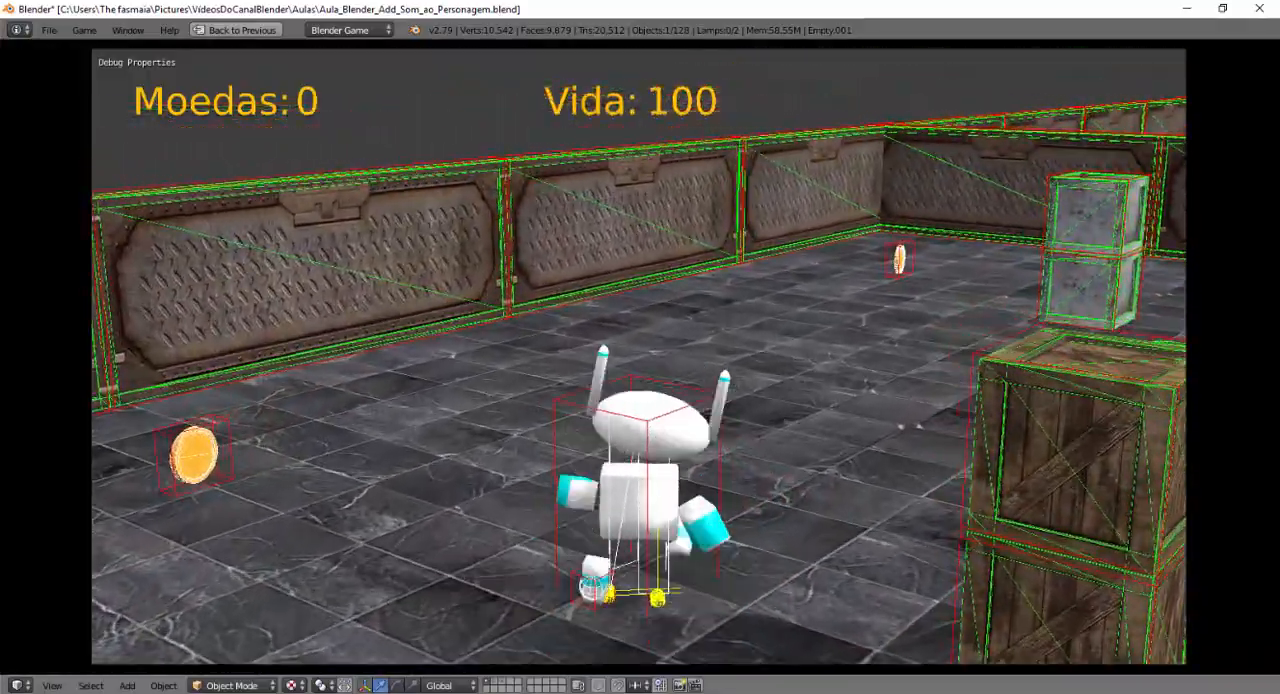
key("w")
key("d")
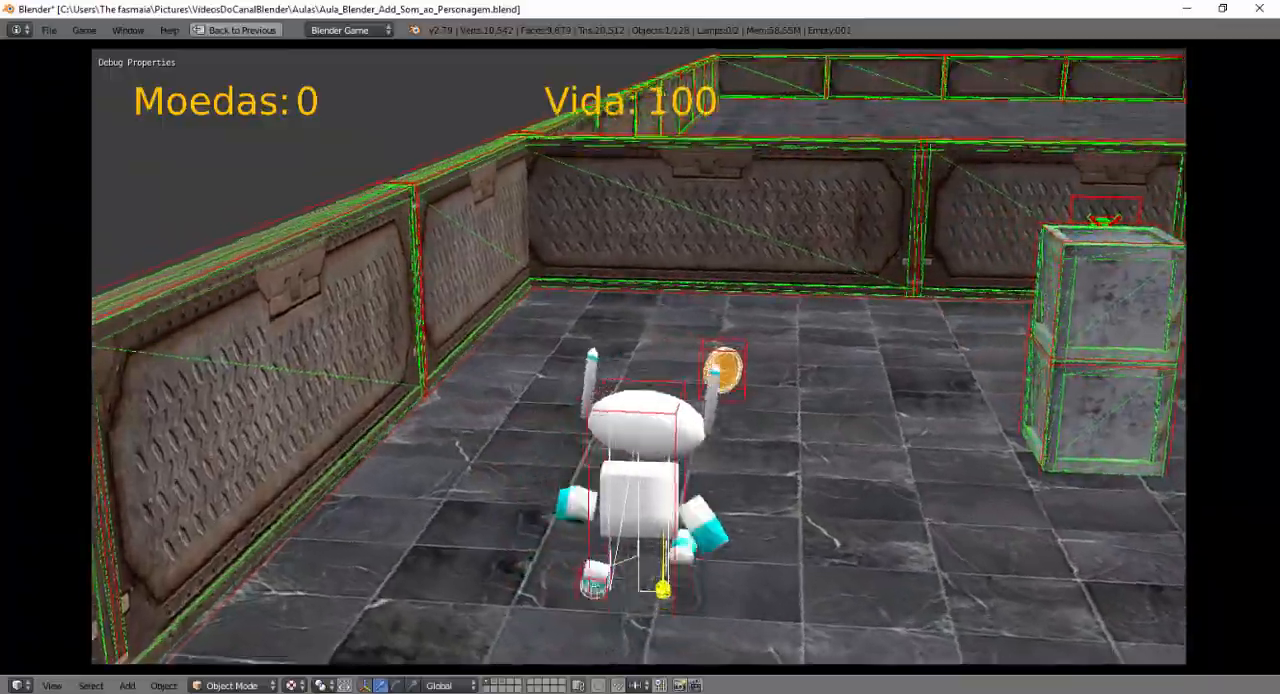
key("d")
key("w")
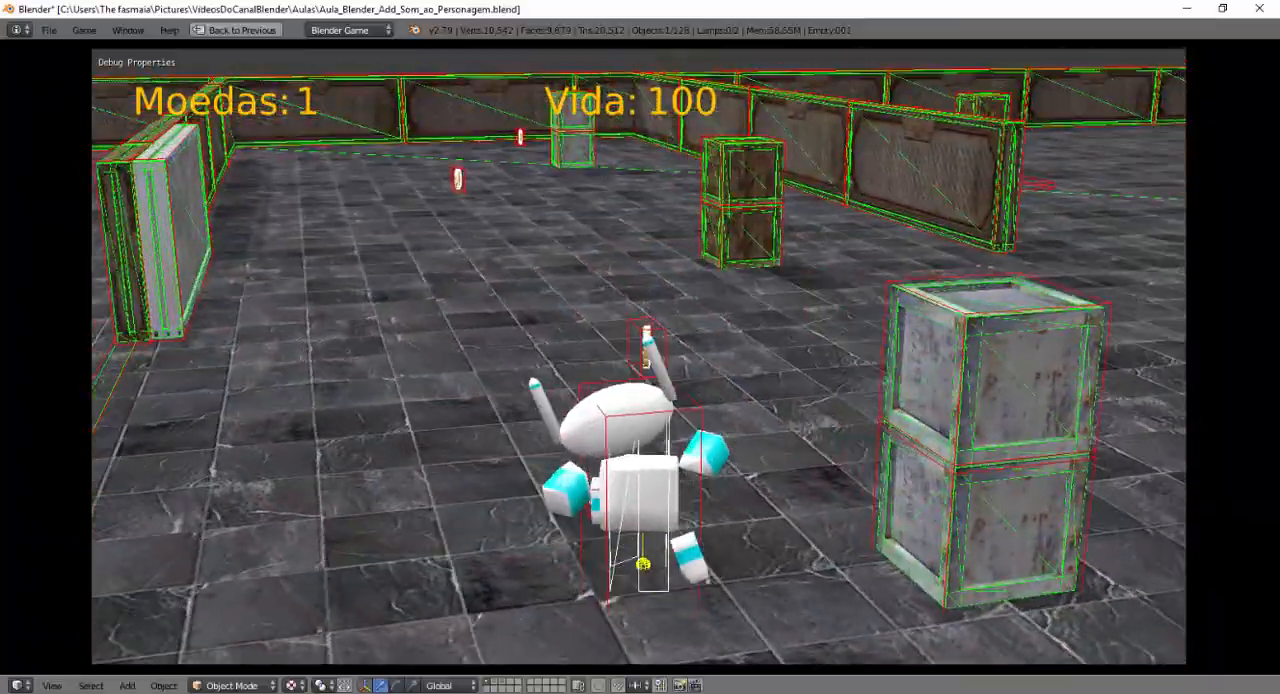
key("a")
key("w")
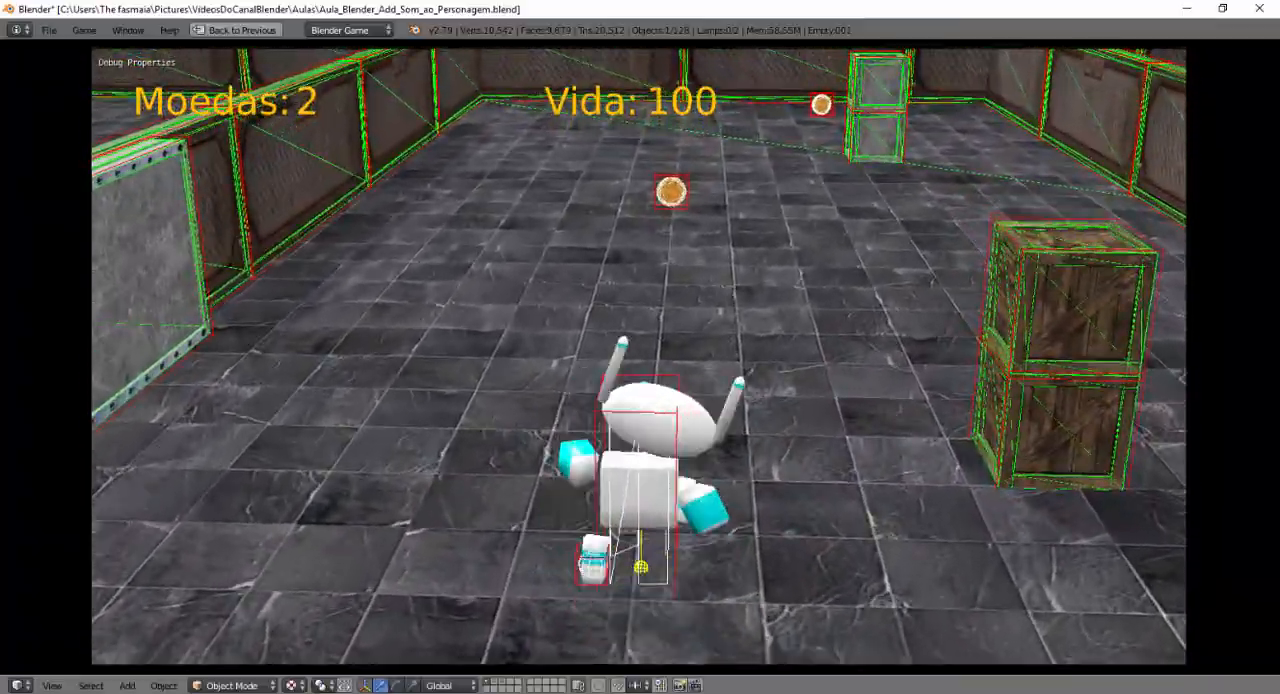
key("a")
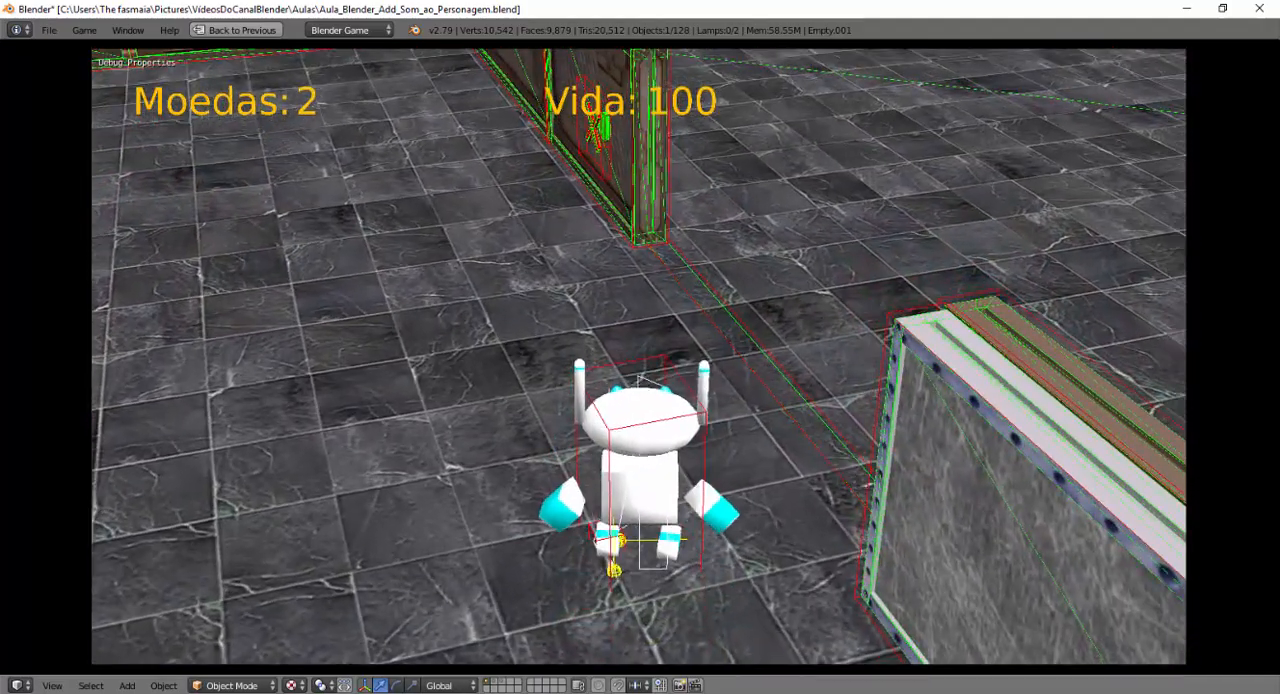
key("Escape")
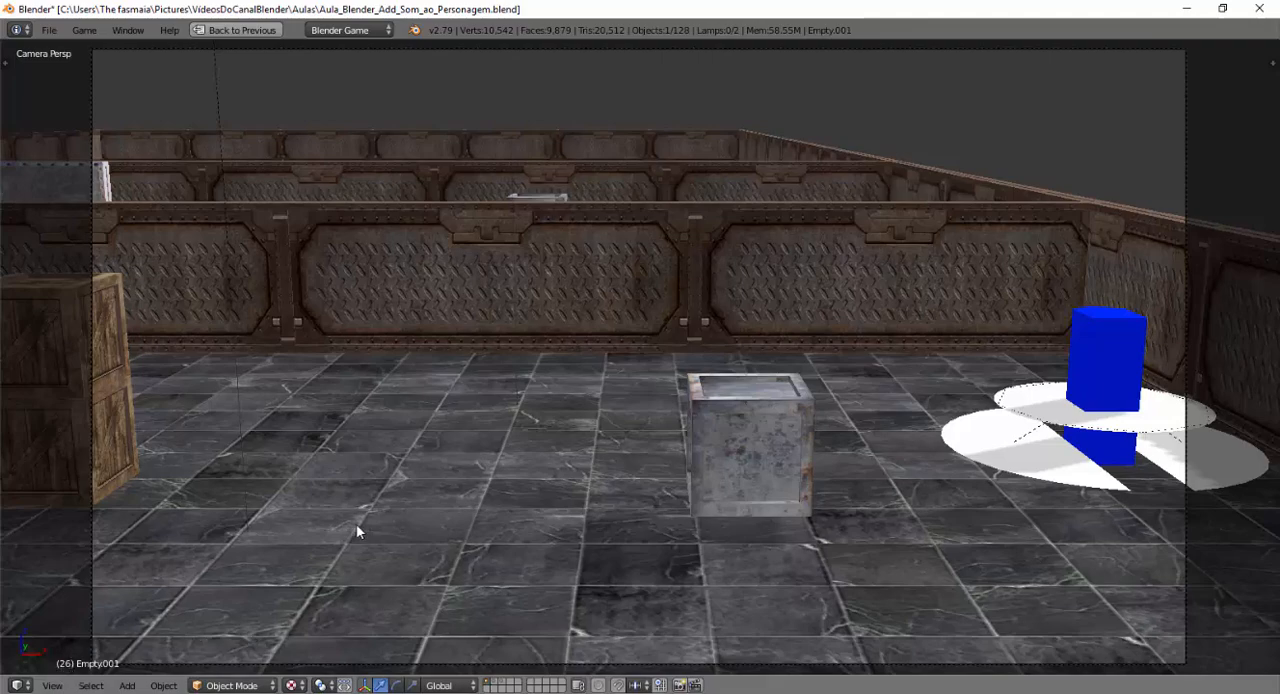
Play the robot's animation in the 3D view, looking closely at how its feet and their empties move.
middle_click_drag(328, 538, 702, 555)
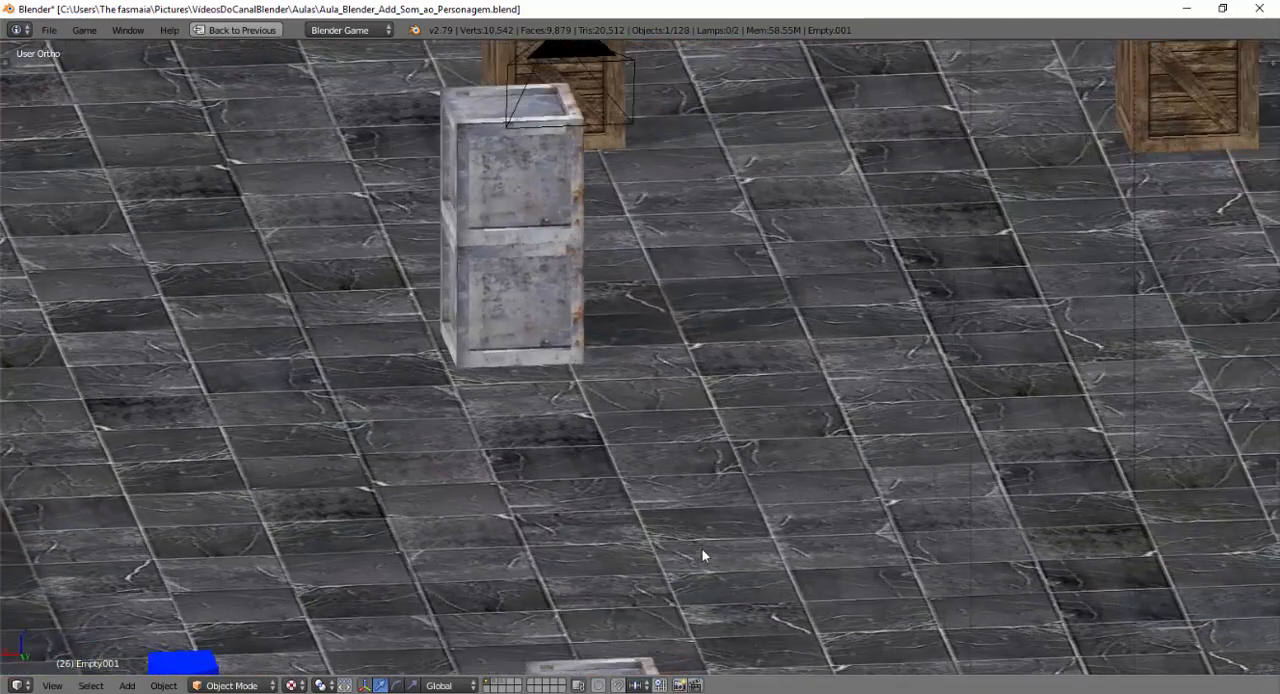
scroll(348, 447, "down", 6)
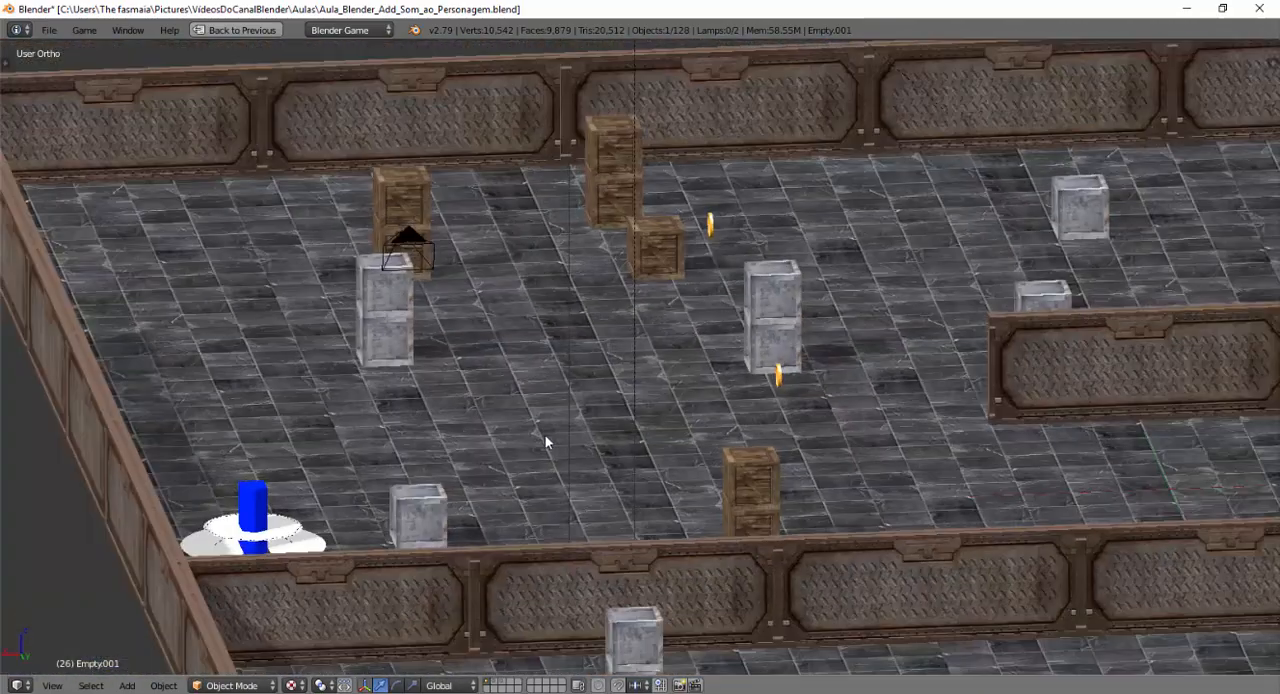
mouse_move(684, 377)
middle_mouse_down("shift")
mouse_move(582, 355)
mouse_move(232, 358)
mouse_move(332, 383)
mouse_move(318, 380)
middle_mouse_up("shift")
middle_click_drag(771, 424, 620, 390, "shift")
scroll(738, 398, "up", 7)
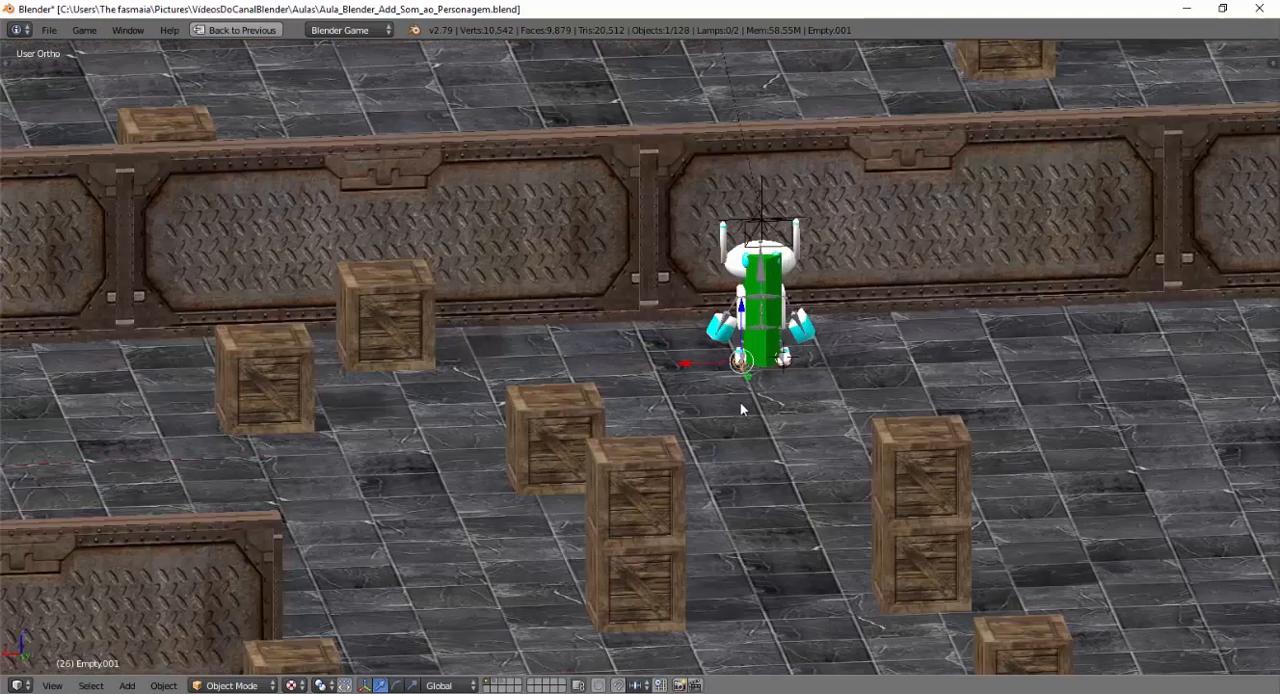
scroll(808, 395, "up", 2)
middle_click_drag(888, 406, 494, 389, "shift")
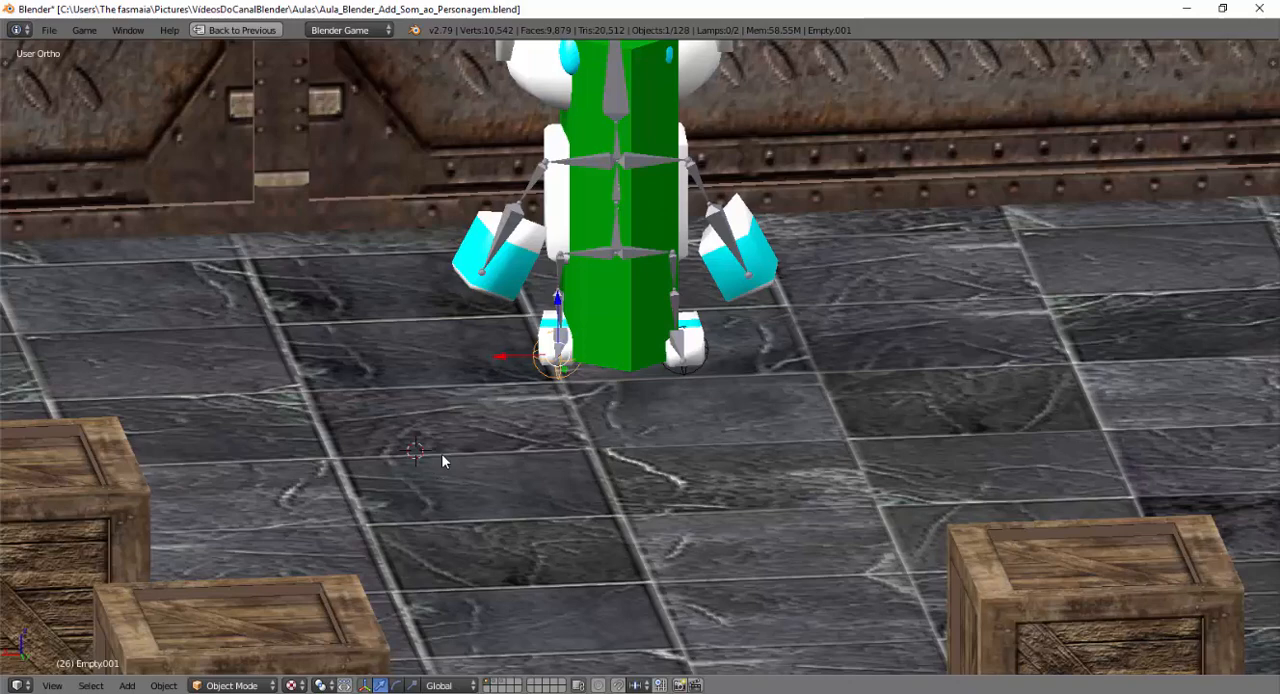
key("alt+a")
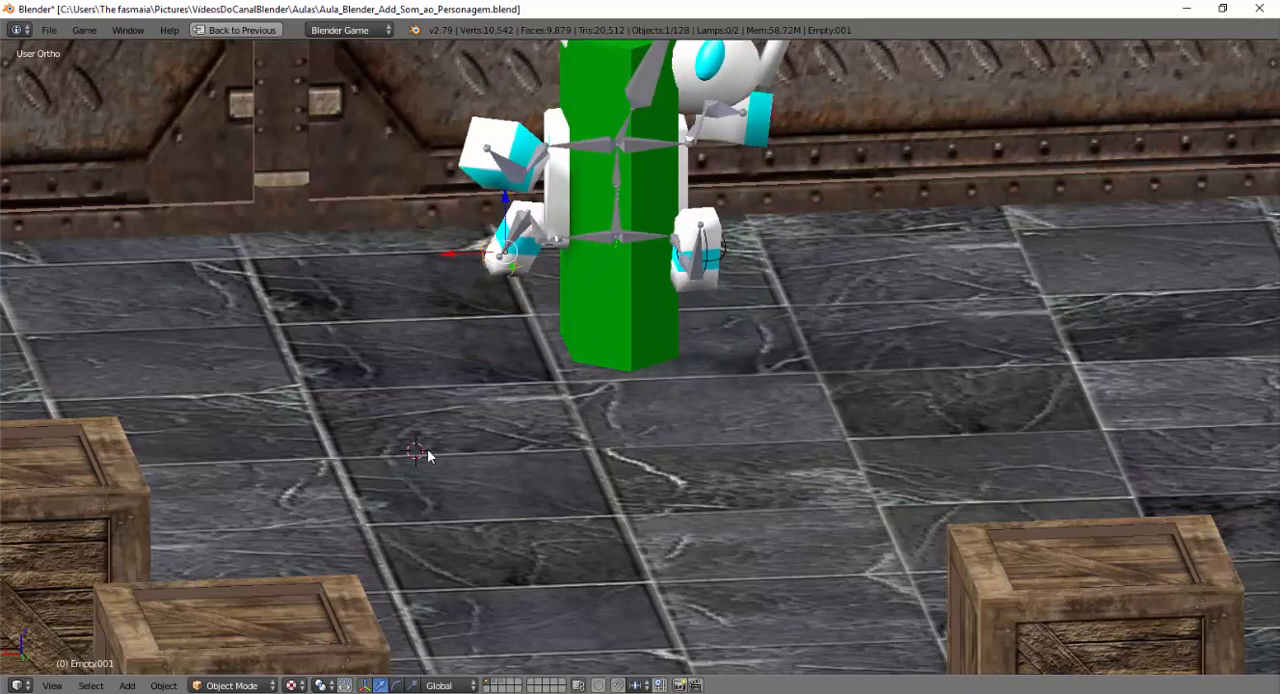
Run the game again from the camera view, walk the robot to recheck the footsteps, and stop it.
key("KP_0")
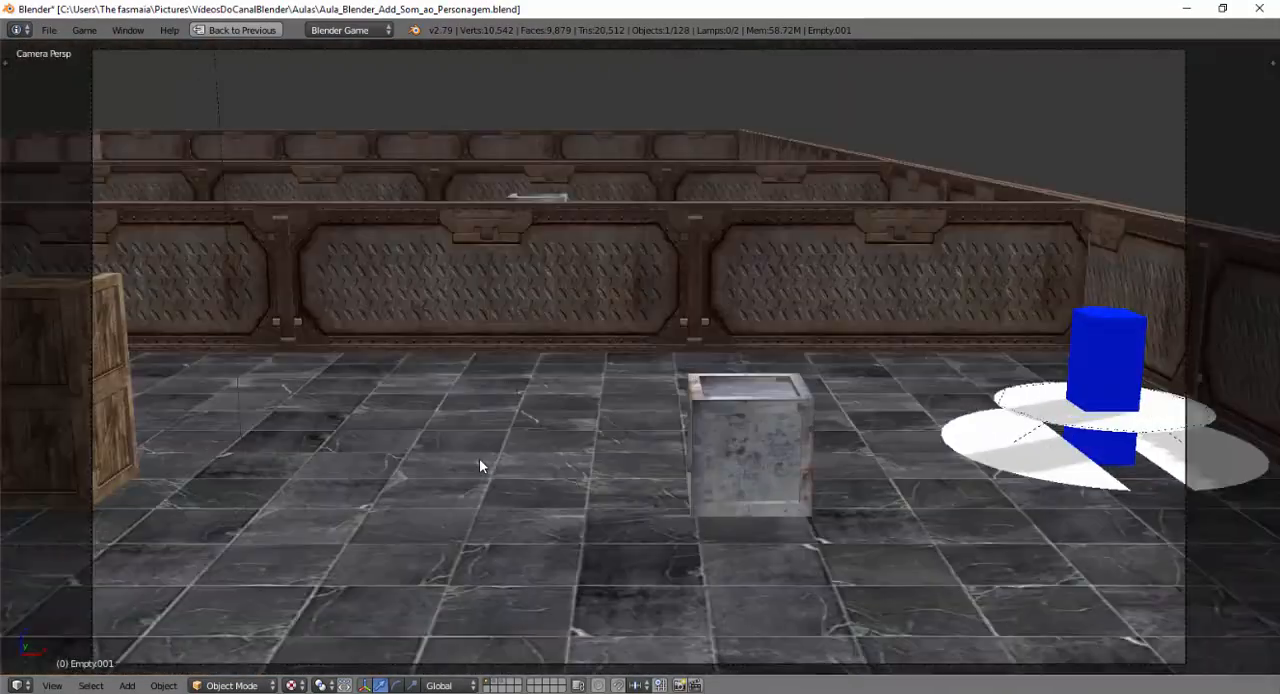
key("p")
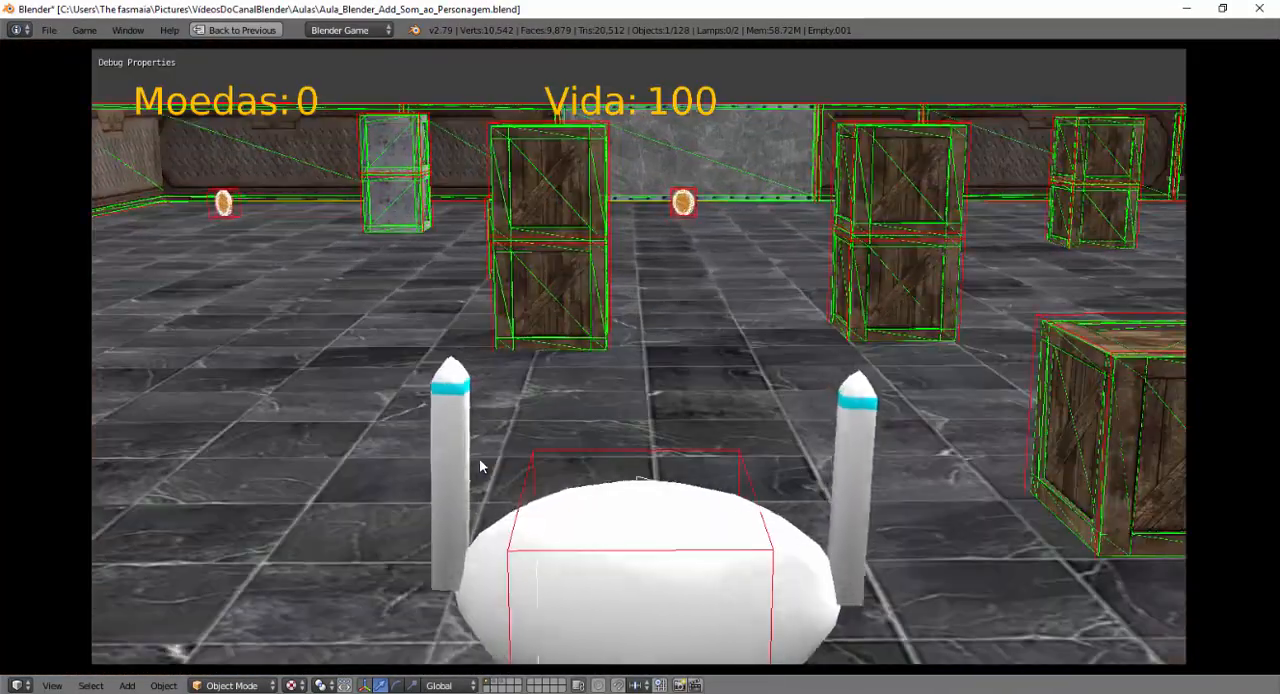
key("w")
key("a")
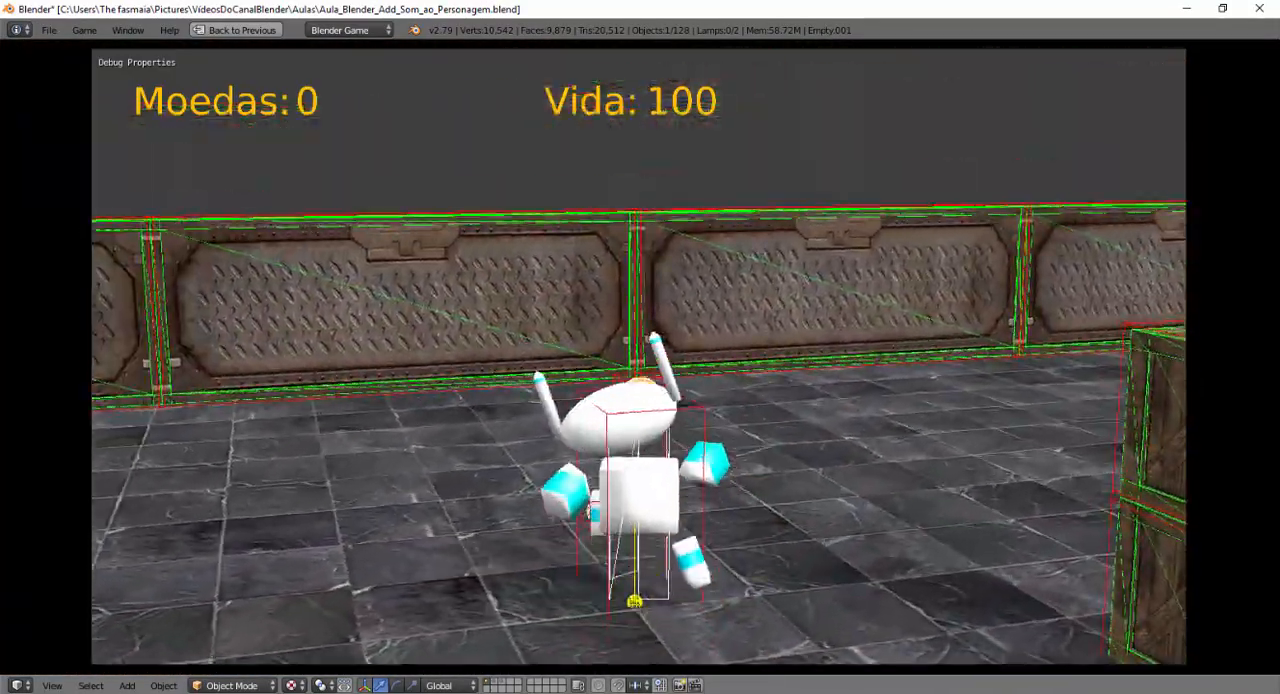
key("d")
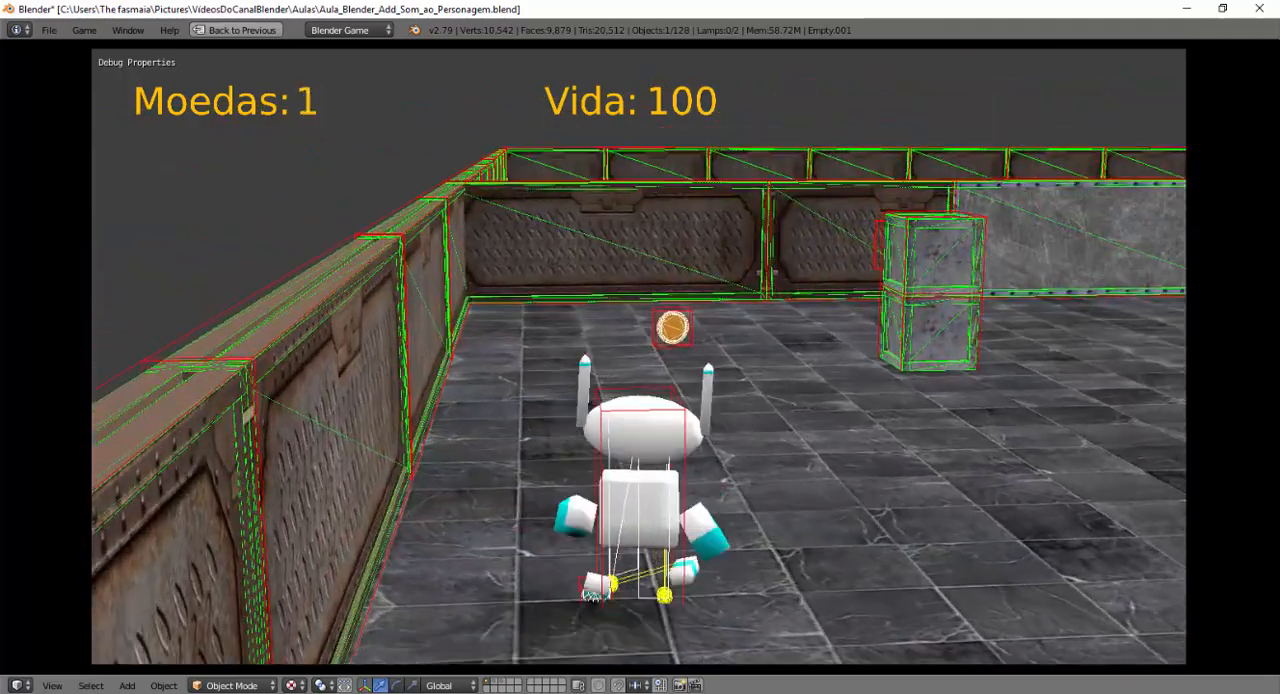
key("Escape")
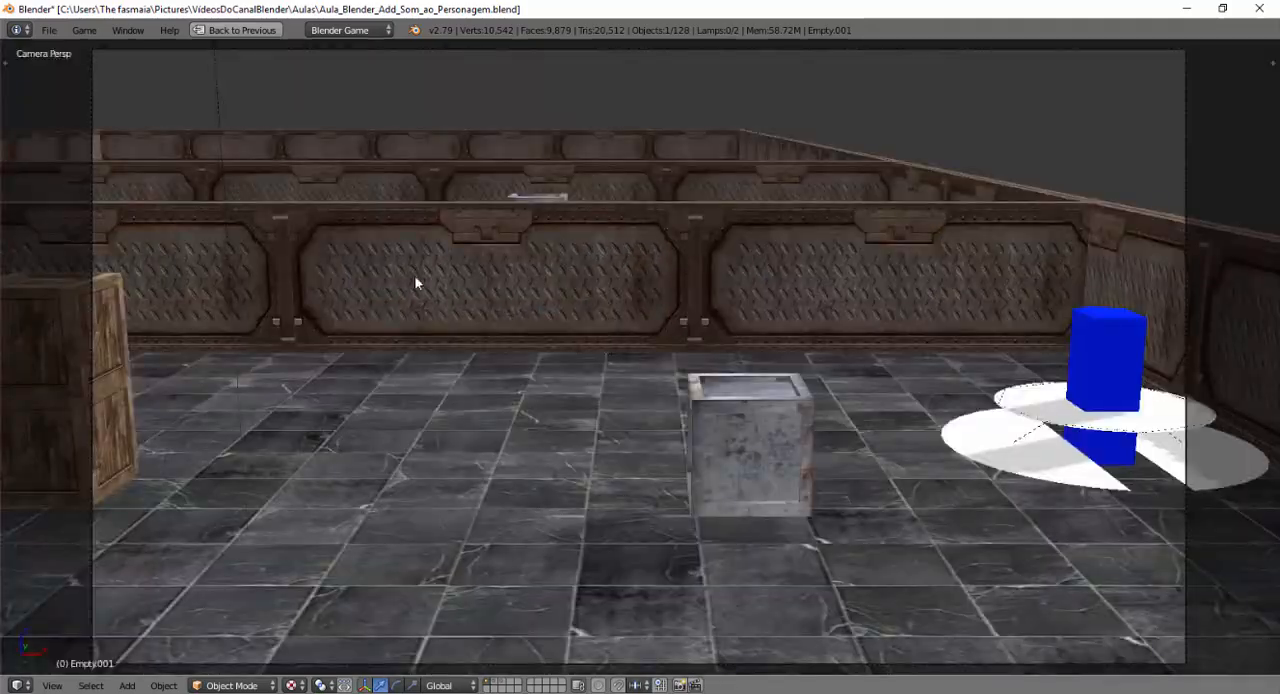
Turn off the game's physics visualization and debug properties display.
left_click(83, 30)
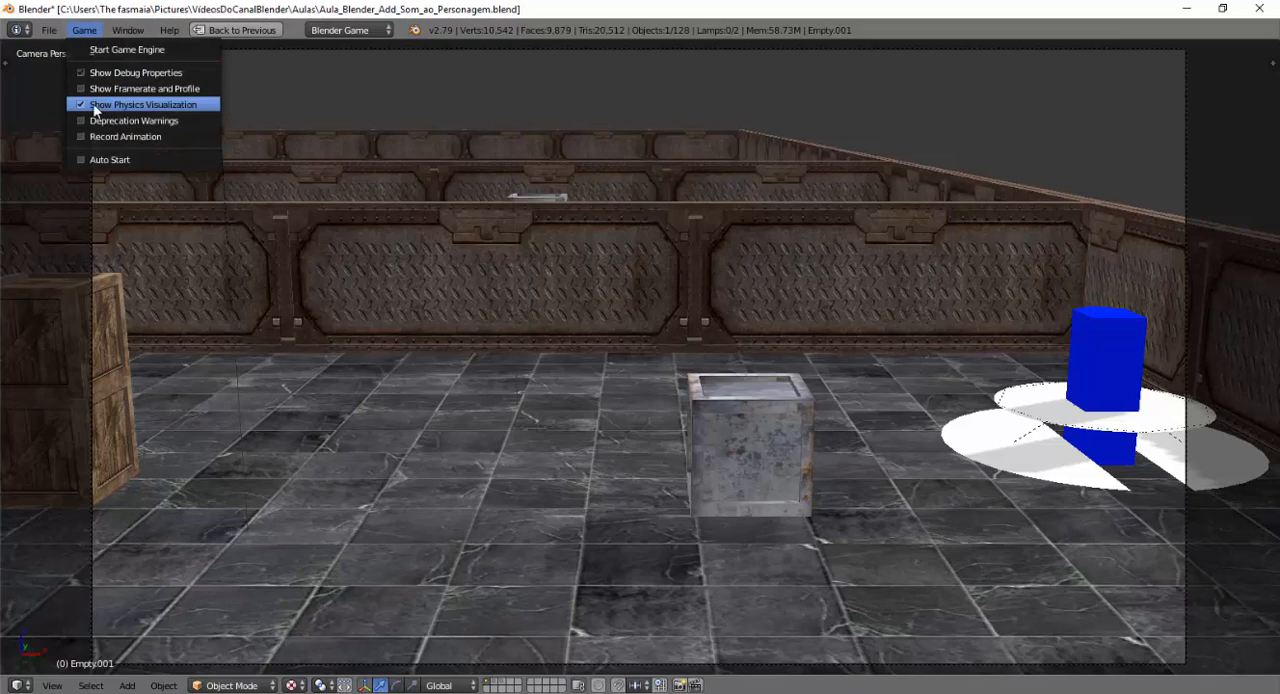
left_click(95, 105)
left_click(84, 30)
left_click(112, 72)
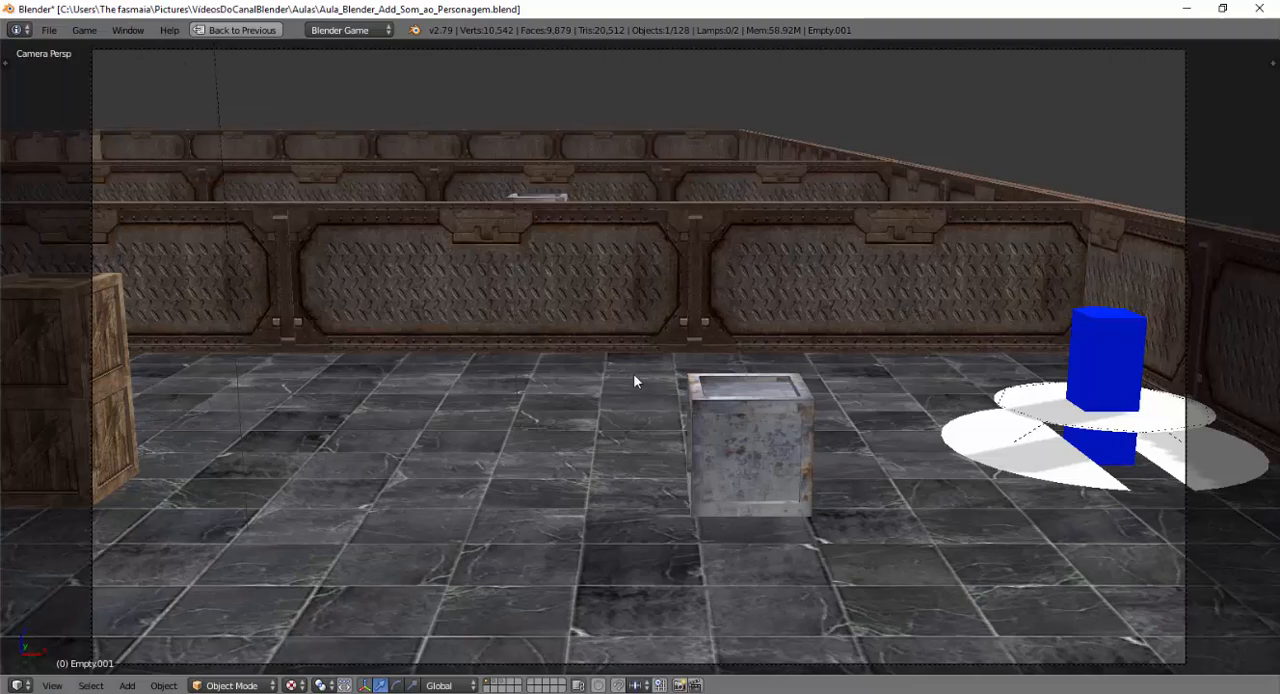
Run the game and walk the robot around in several directions to hear the footsteps, and stop it.
key("p")
key("w")
key("d")
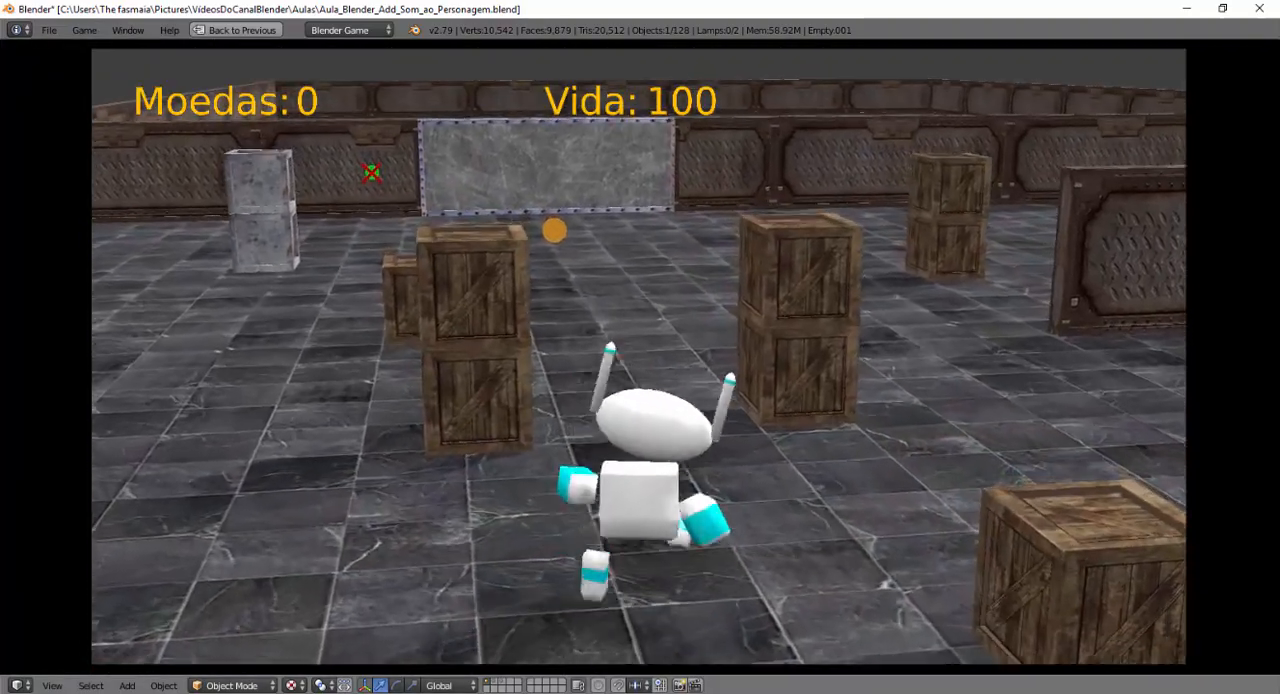
key("a")
key("w")
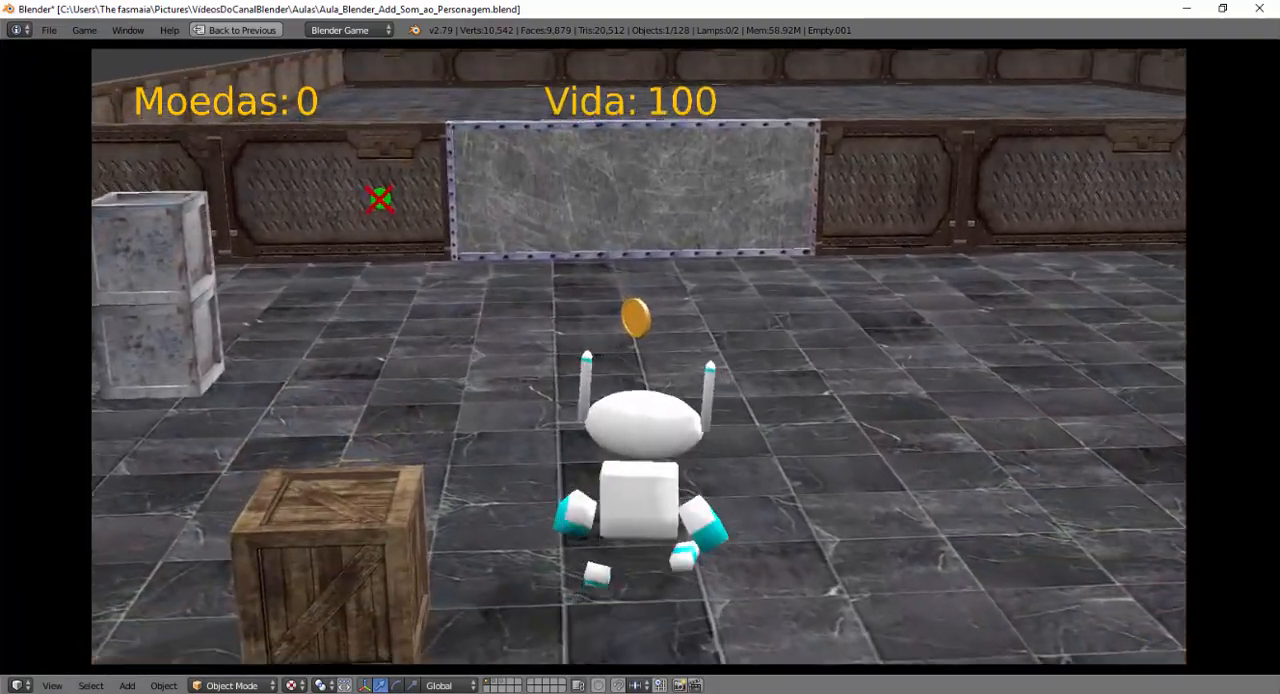
key("s")
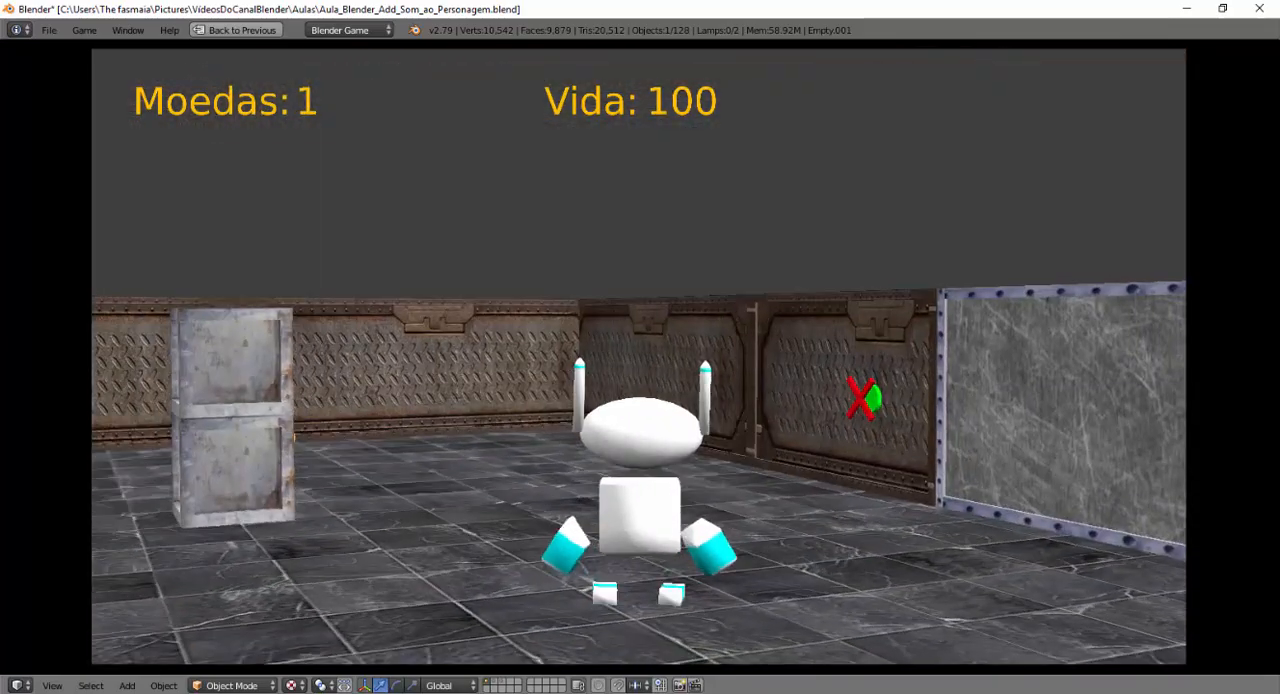
key("Escape")
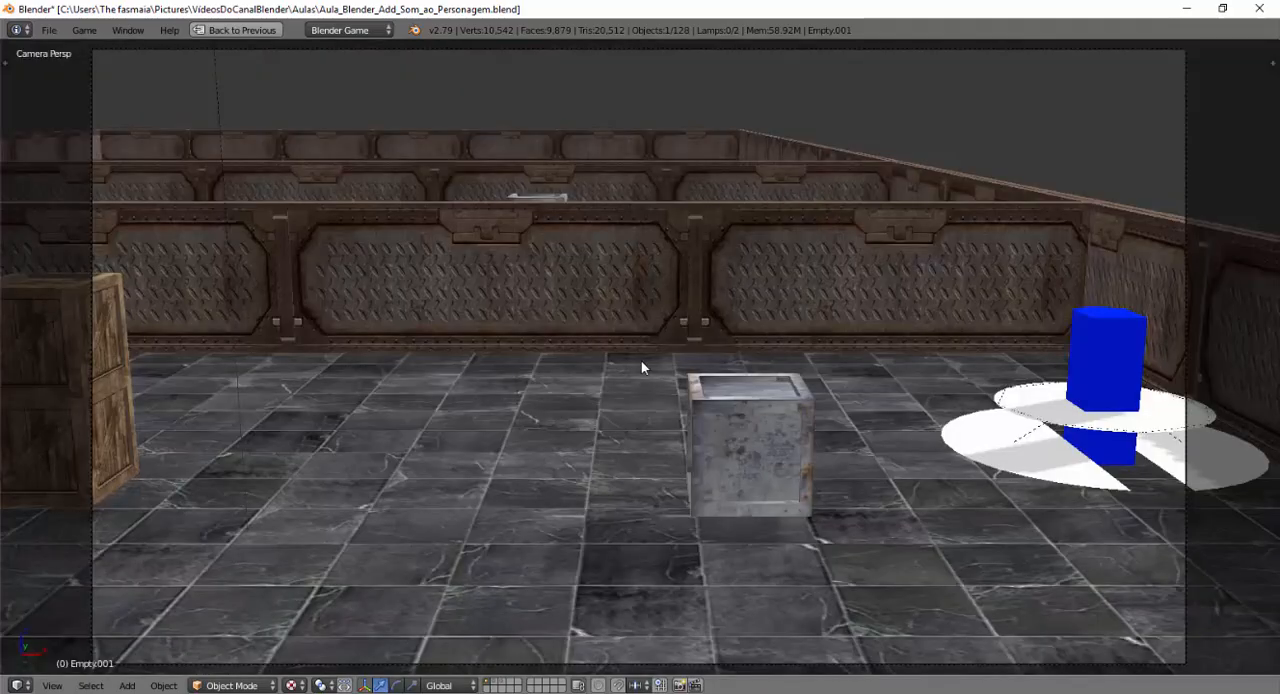
Restore the split layout from the maximized 3D view and enlarge the logic editor area.
key("ctrl+Up")
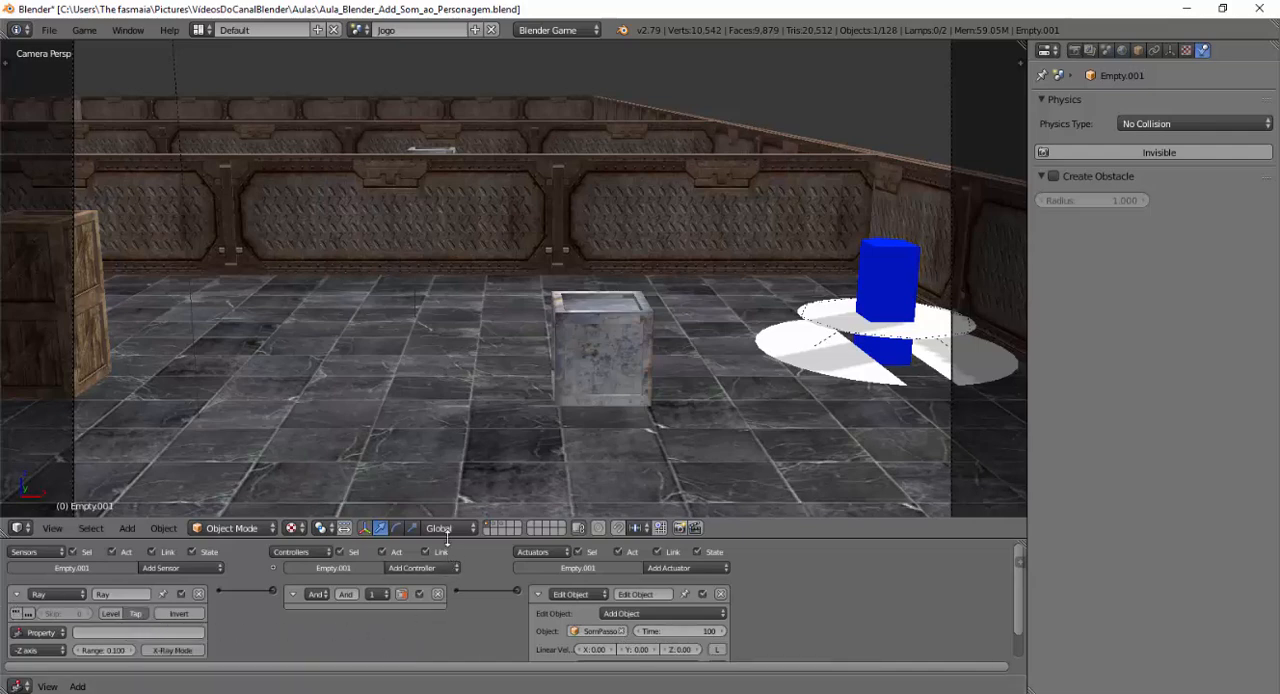
left_click_drag(446, 518, 446, 473)
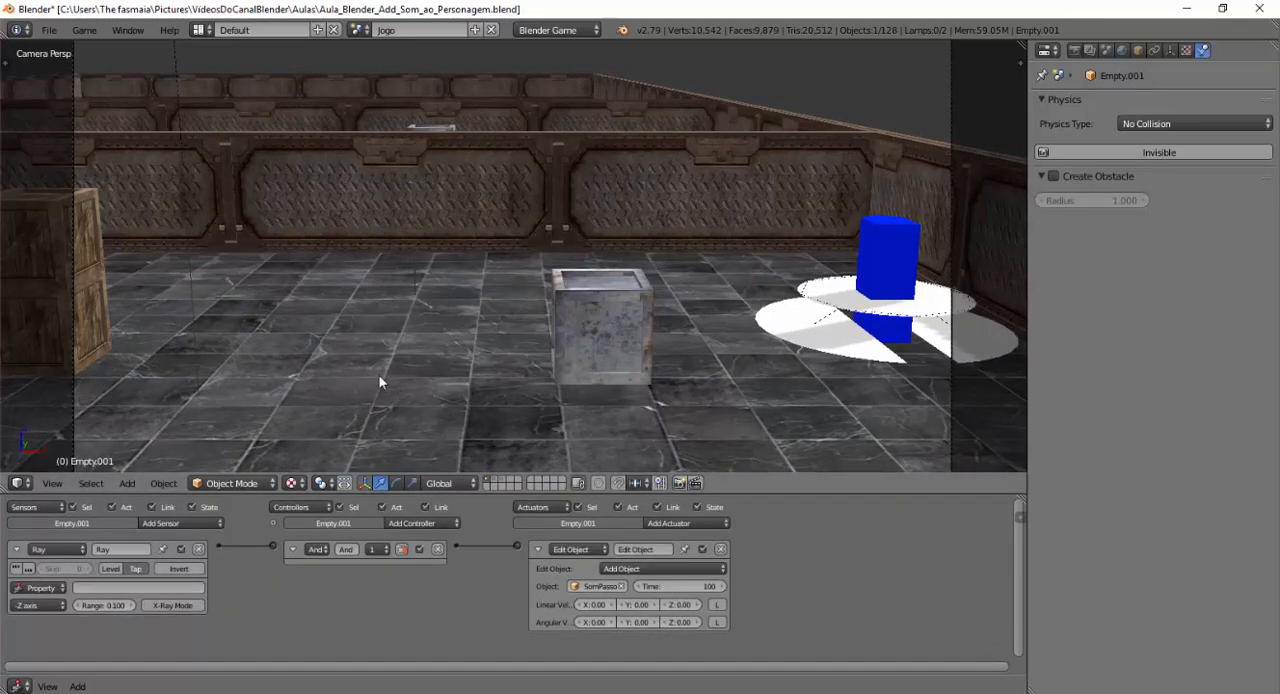
Select the robot's foot empty named Empty and enable Tap on its Ray sensor.
scroll(382, 370, "down", 2)
middle_click_drag(294, 363, 580, 352)
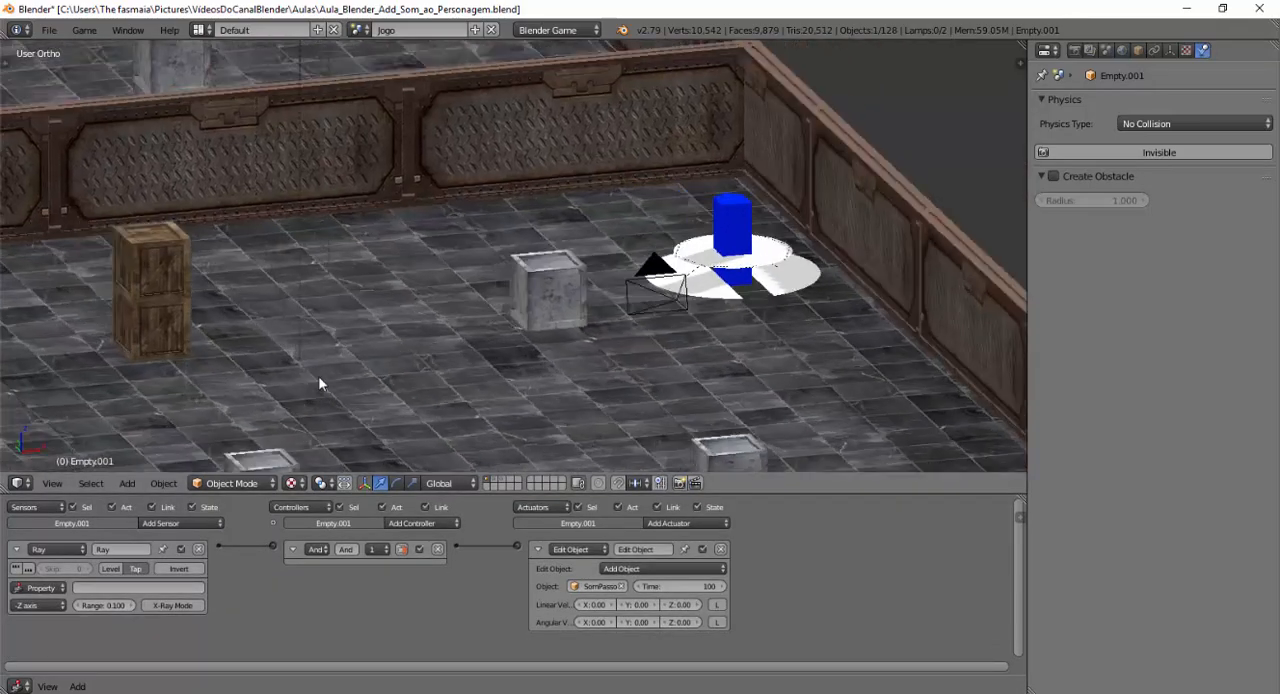
scroll(463, 350, "down", 9)
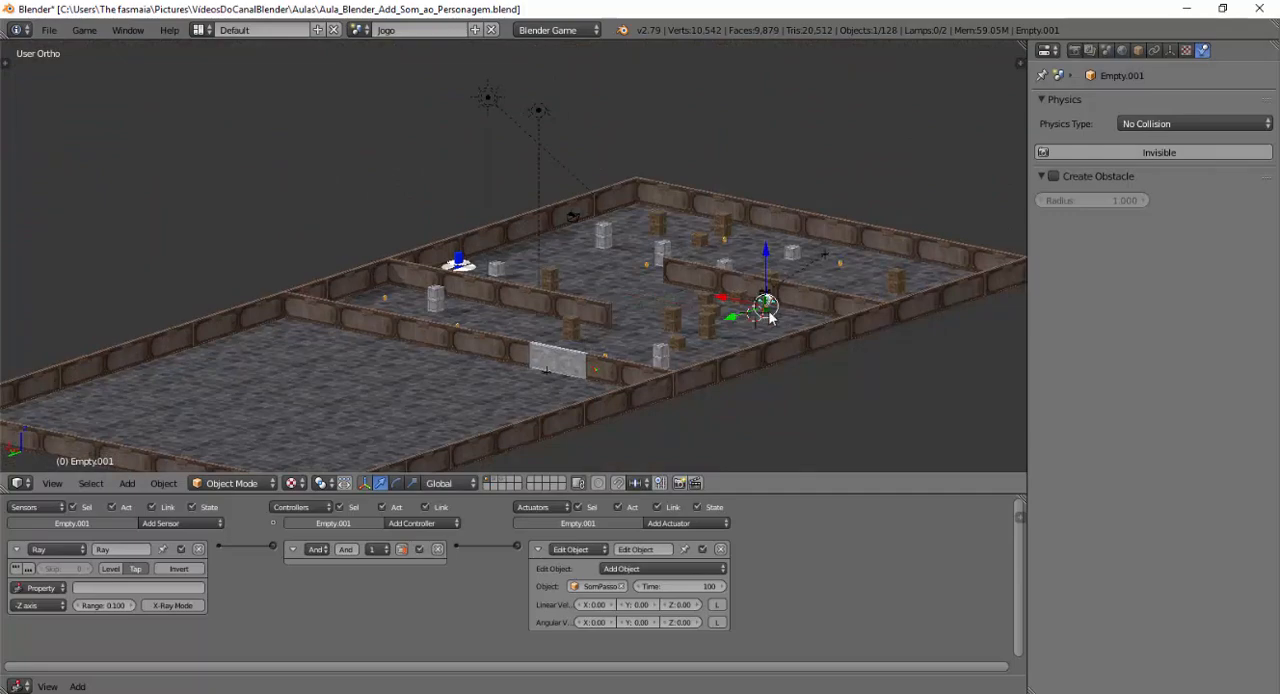
scroll(770, 312, "up", 6)
middle_click_drag(614, 338, 434, 303, "shift")
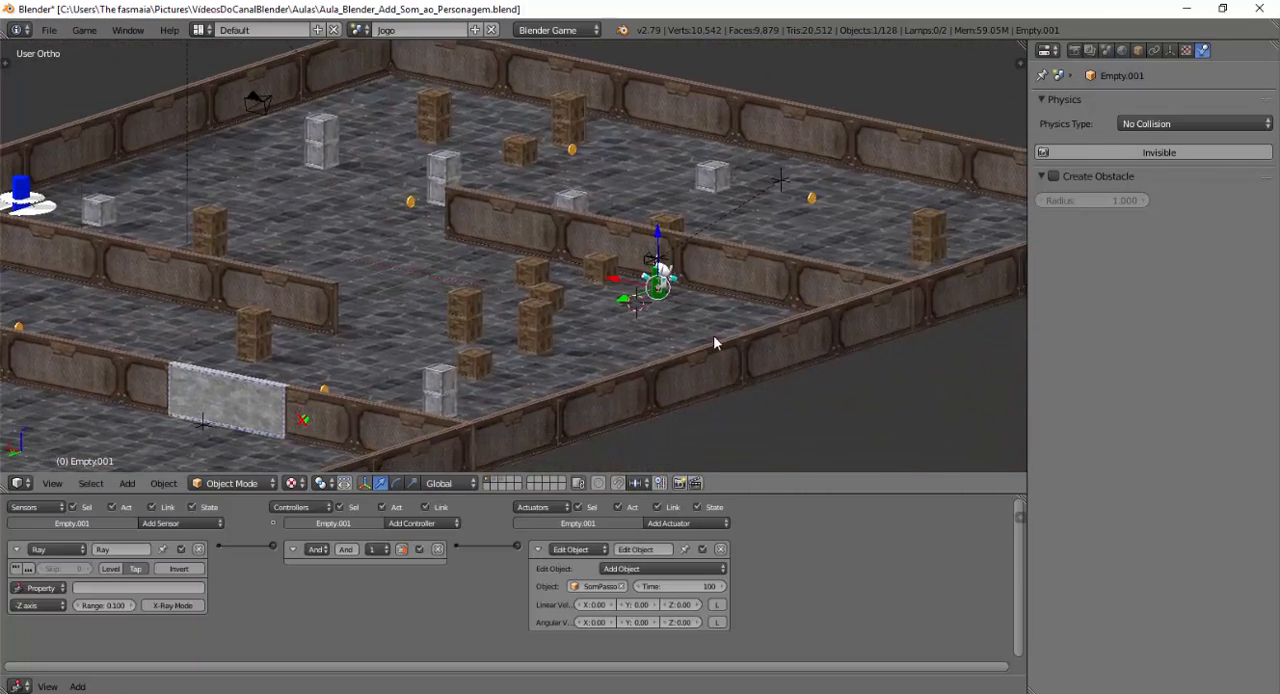
scroll(714, 335, "up", 3)
middle_click_drag(735, 343, 560, 318, "shift")
scroll(595, 322, "up", 5)
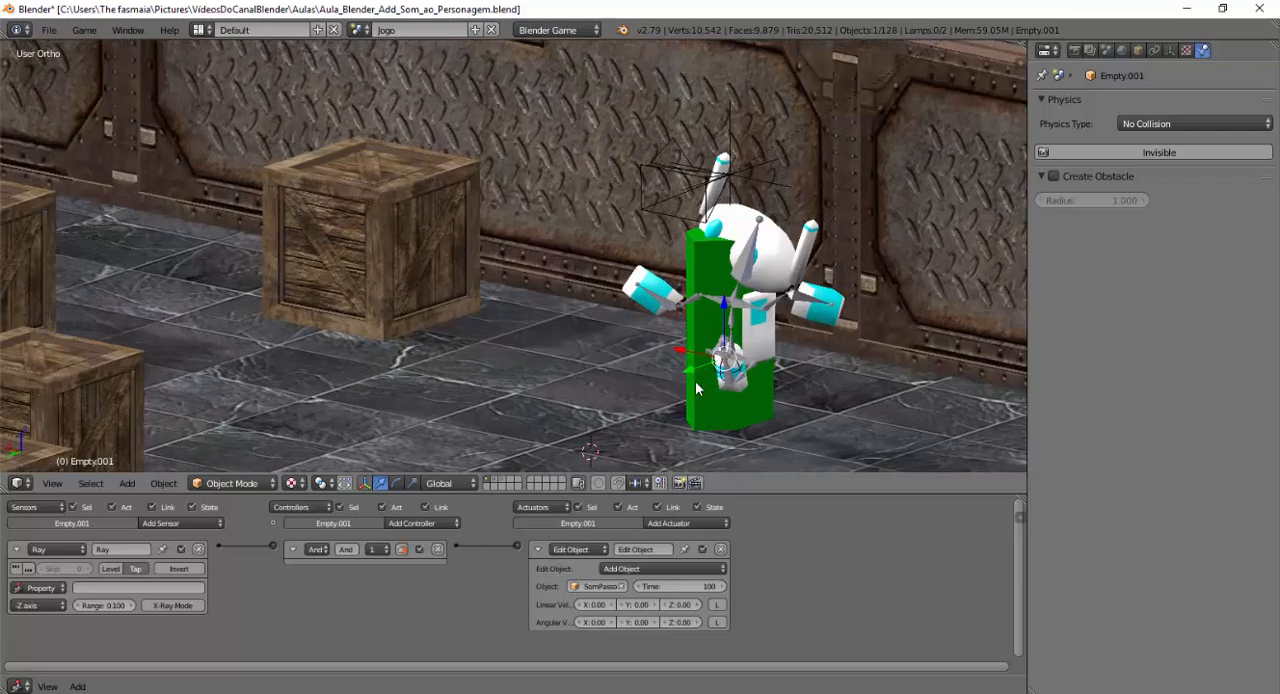
right_click(720, 375)
right_click(720, 376)
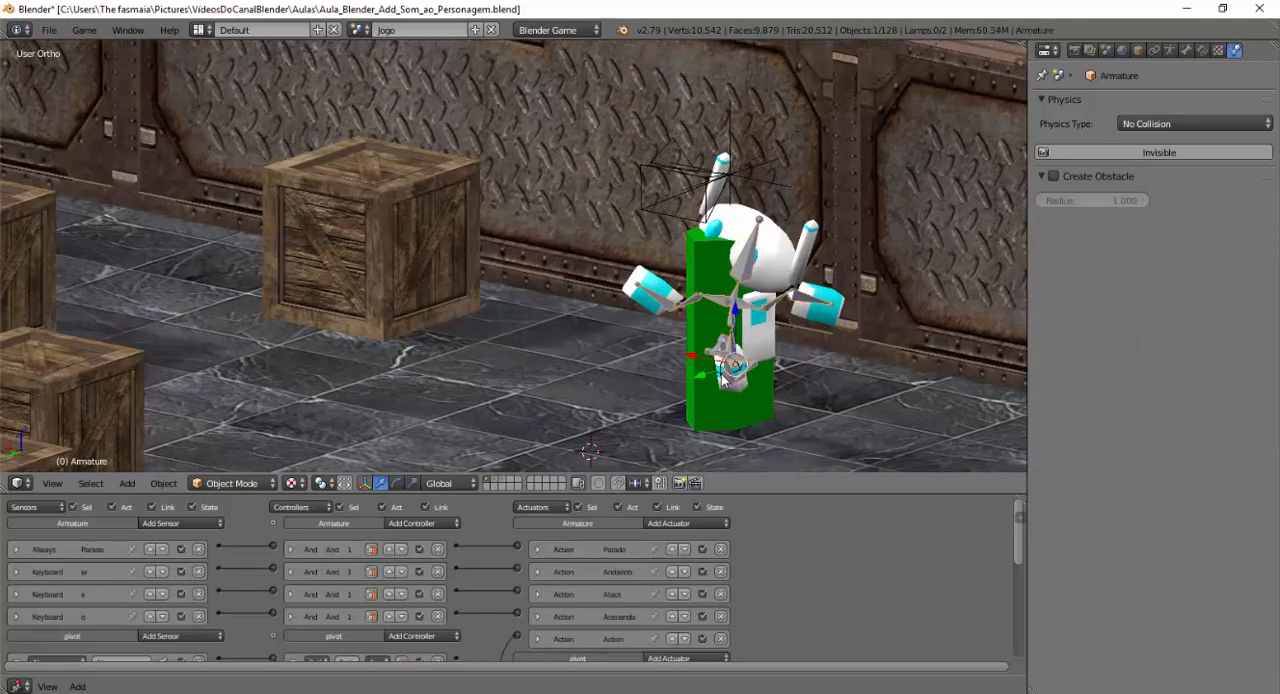
right_click(720, 376)
right_click(720, 377)
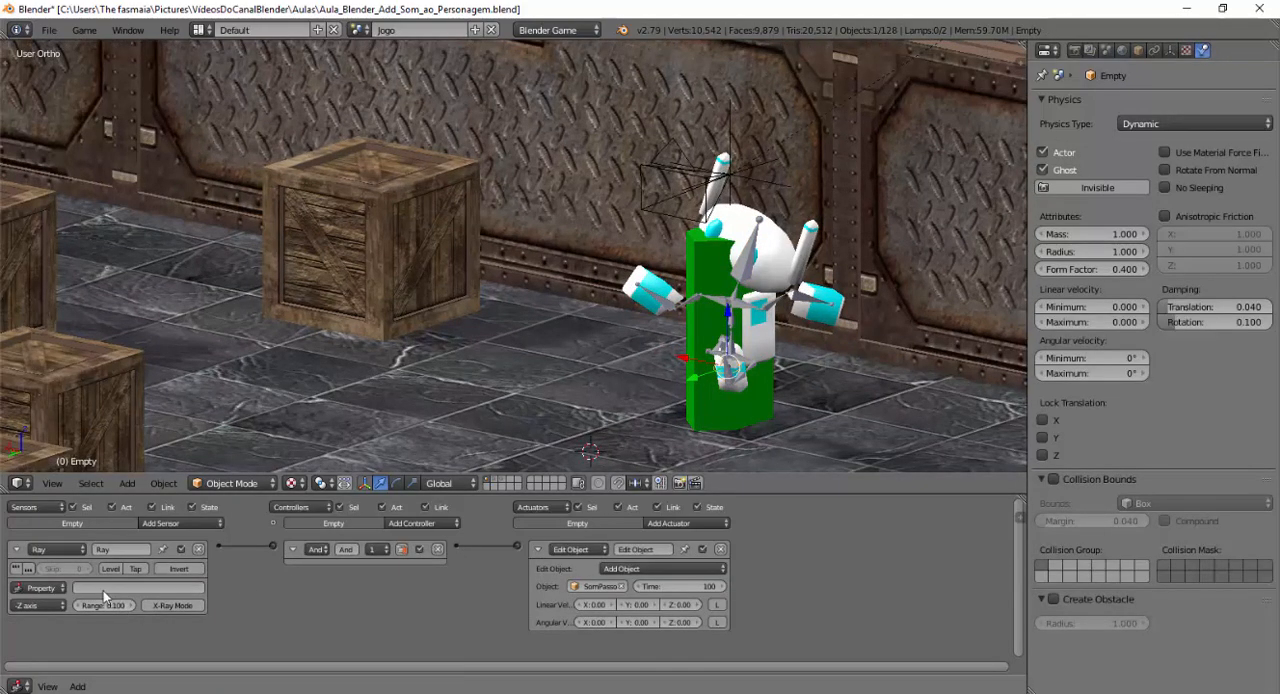
left_click(139, 571)
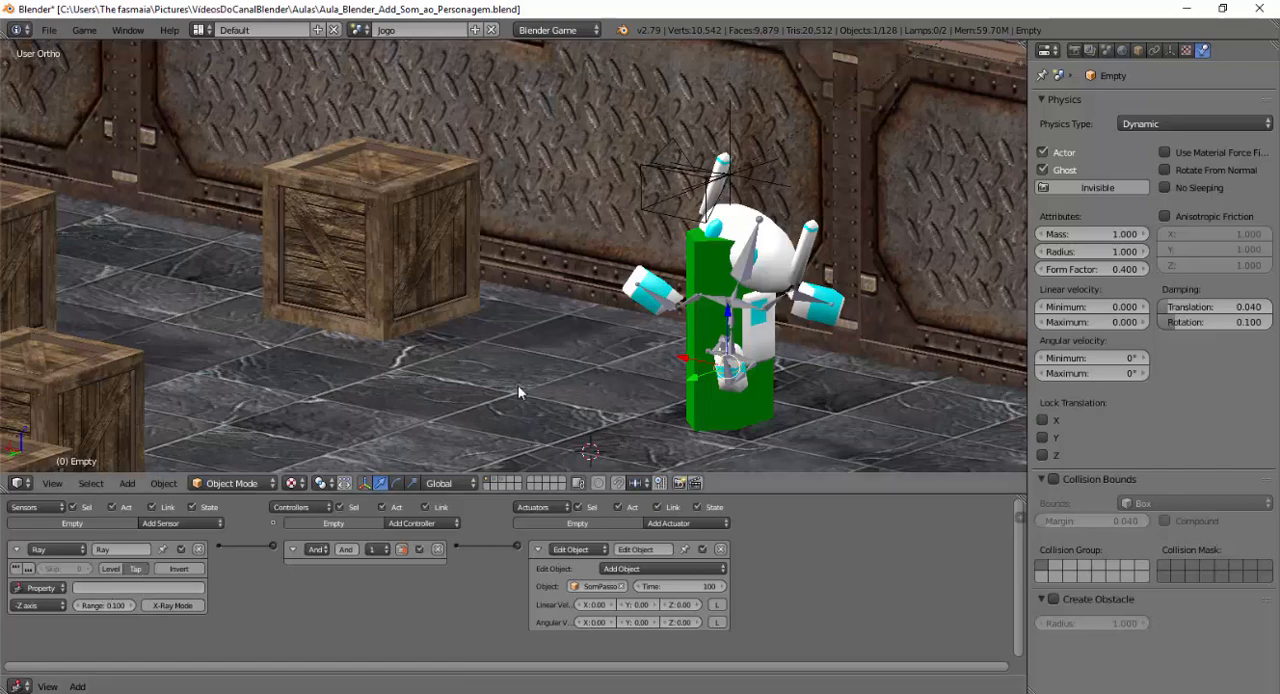
Run the game from the camera view, walk the robot forward to check the footstep sound, and stop it.
key("KP_0")
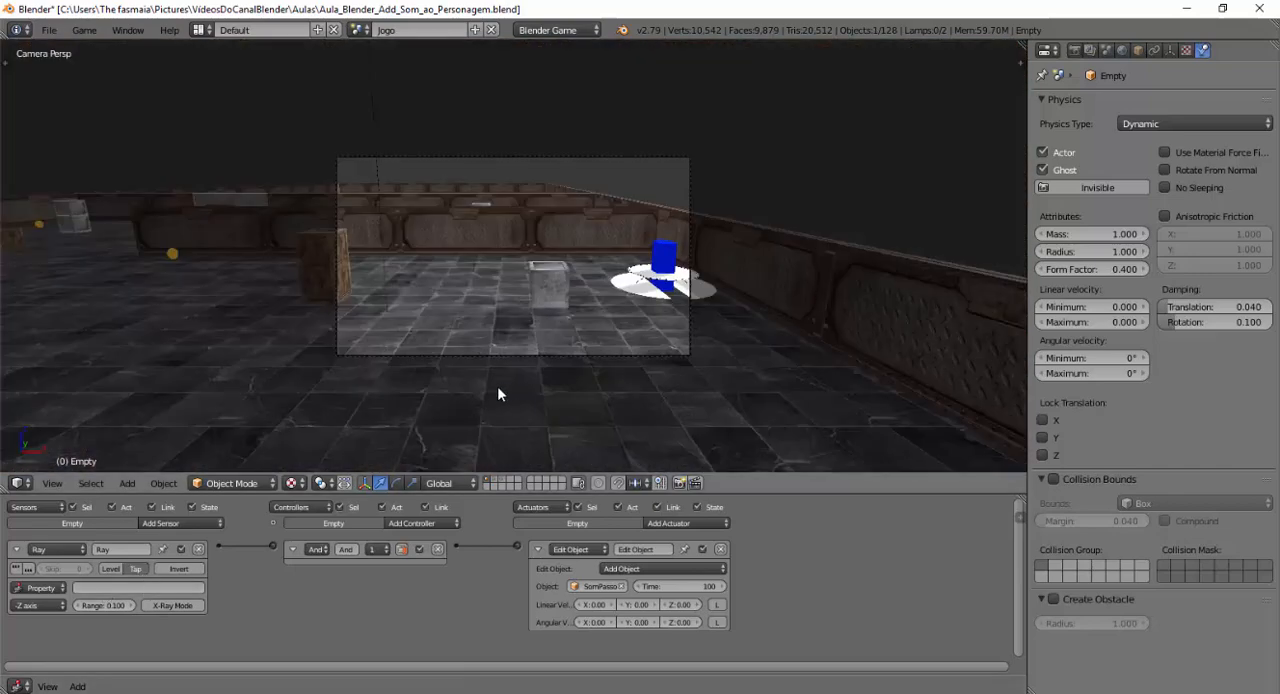
scroll(498, 390, "up", 6)
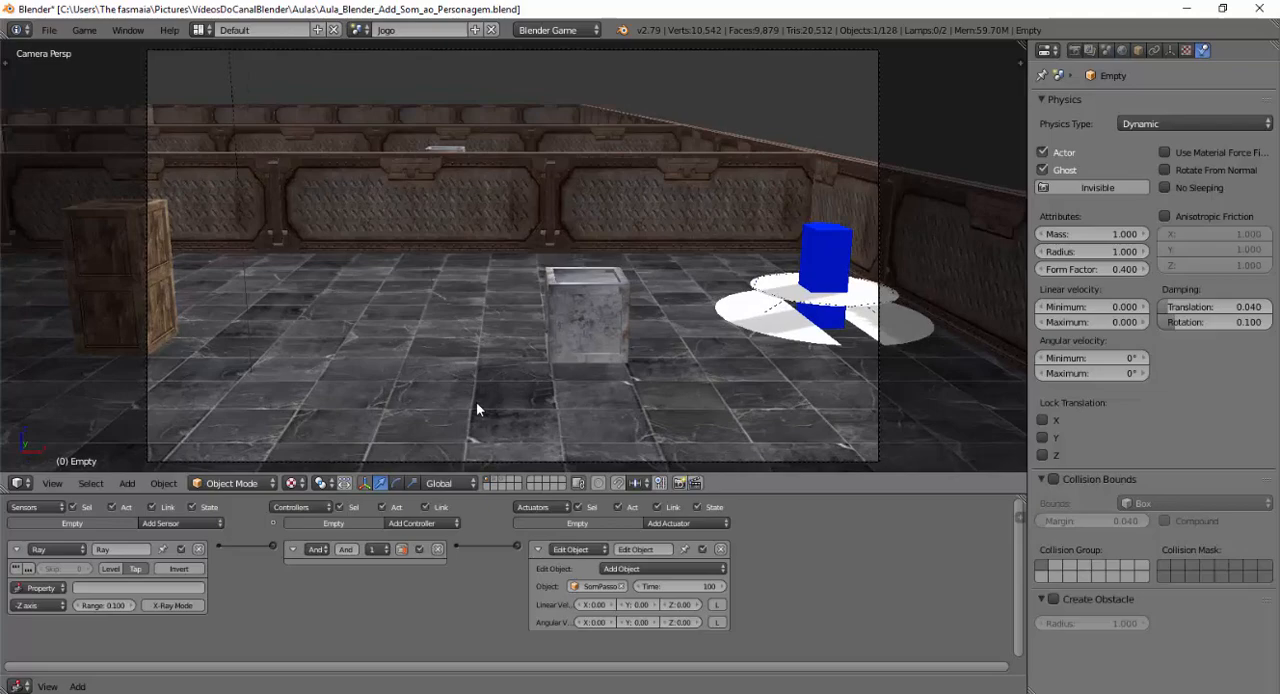
key("p")
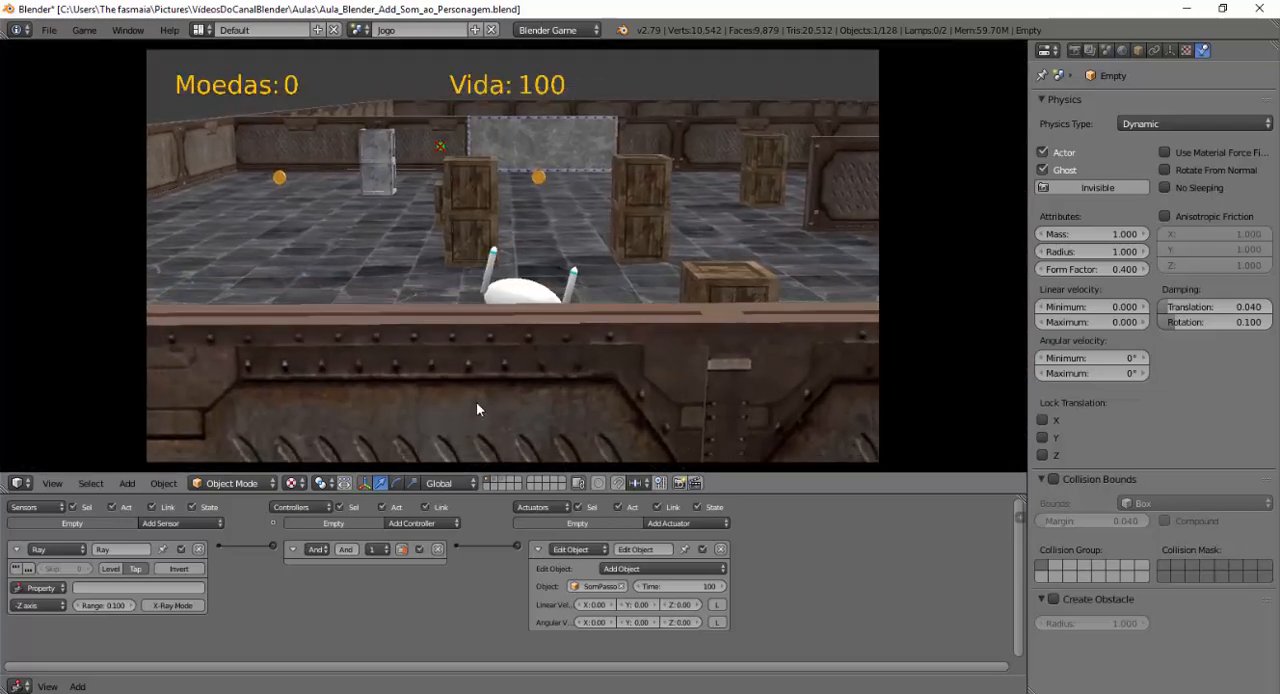
key("w")
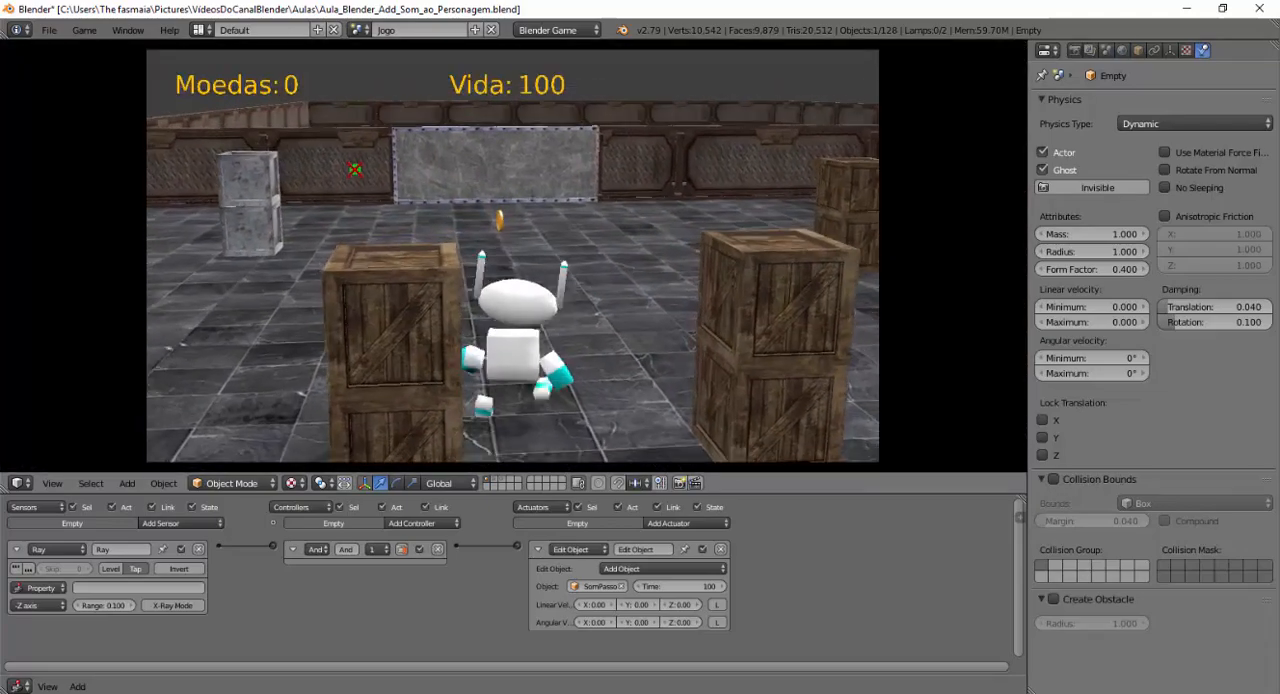
key("Escape")
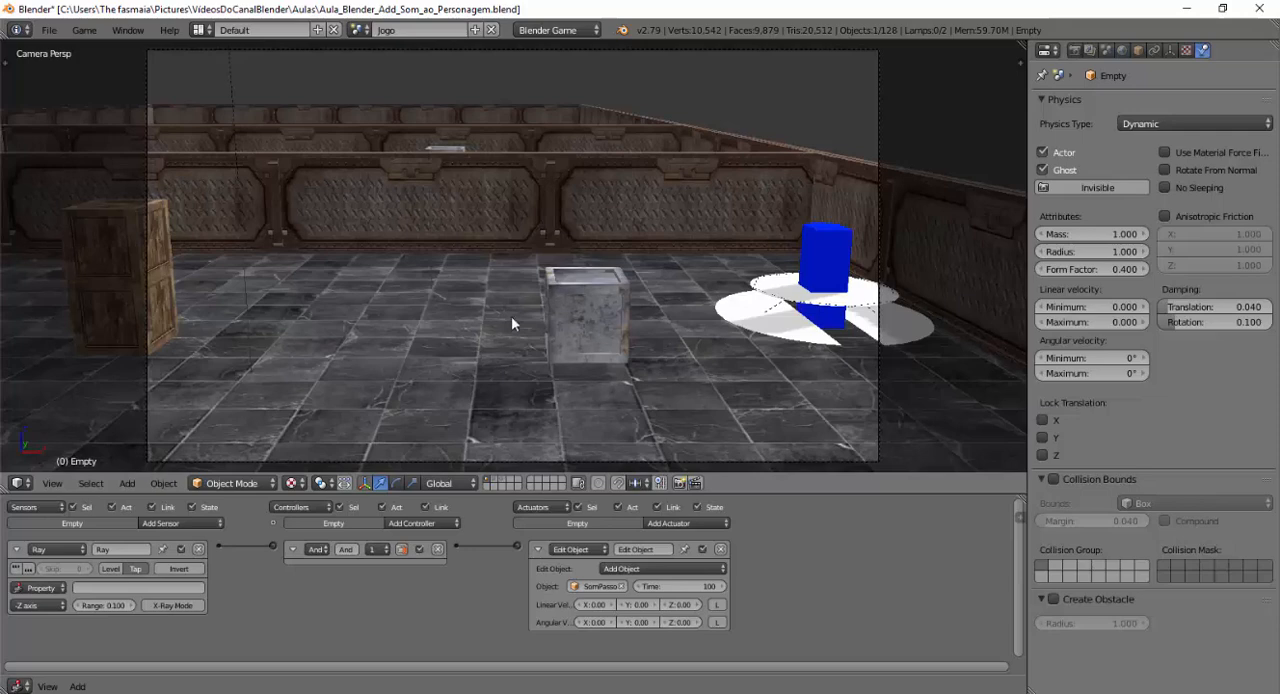
Set the Time of the Add Object actuator that spawns SomPassos to 20 on both foot empties, Empty and Empty.001.
left_click(697, 592)
left_click_drag(697, 590, 688, 588)
middle_click_drag(457, 368, 730, 379)
scroll(730, 379, "down", 14)
scroll(572, 327, "down", 7)
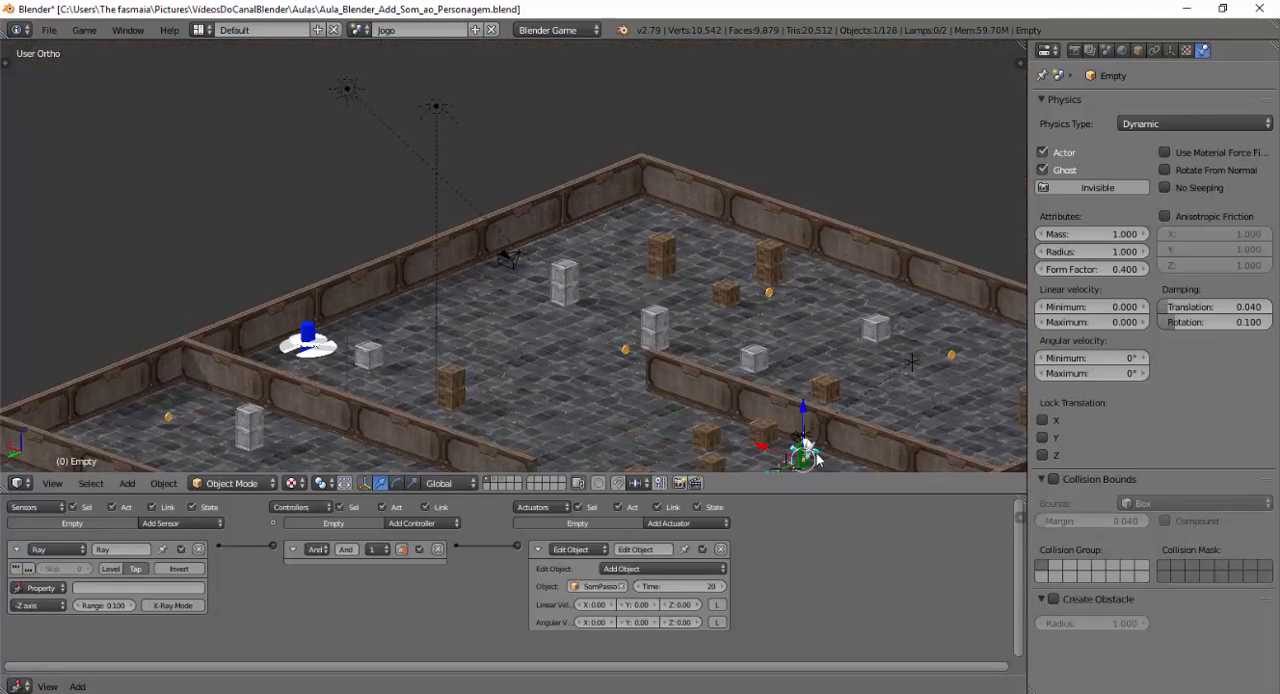
middle_click_drag(752, 435, 610, 311, "shift")
scroll(611, 311, "up", 7)
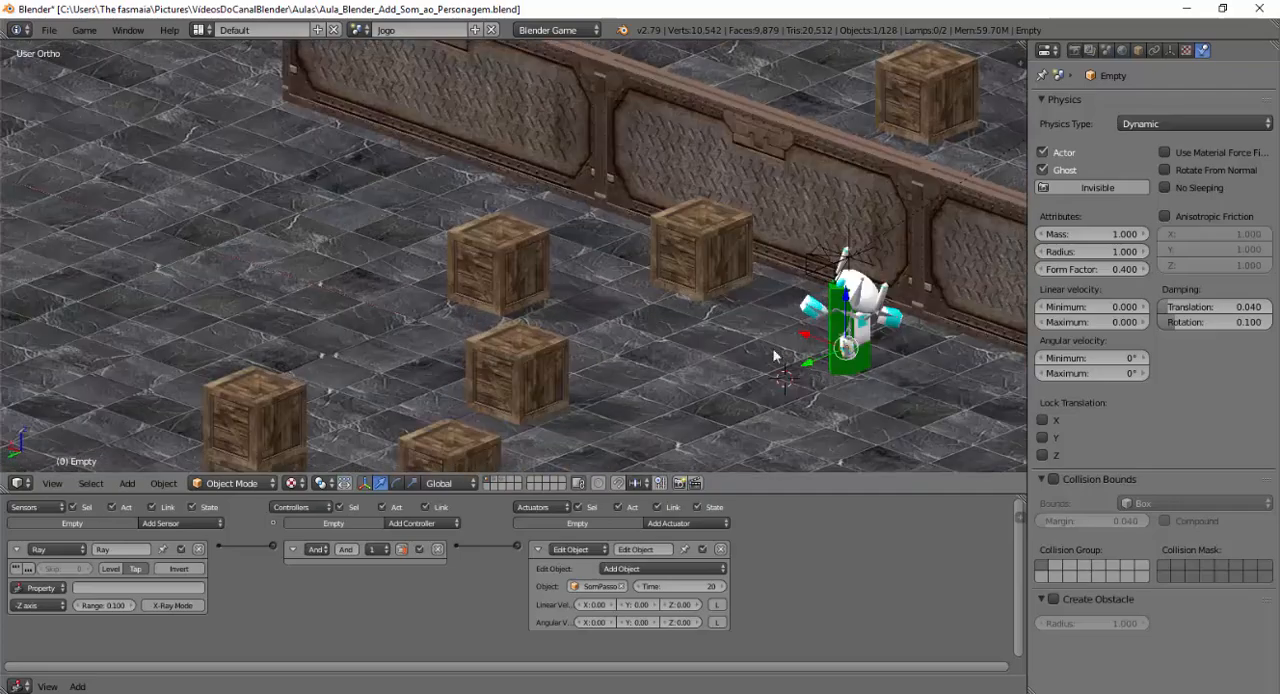
middle_click_drag(774, 352, 309, 322, "shift")
middle_click_drag(436, 276, 537, 231, "shift")
scroll(376, 346, "up", 4)
scroll(376, 346, "up", 1)
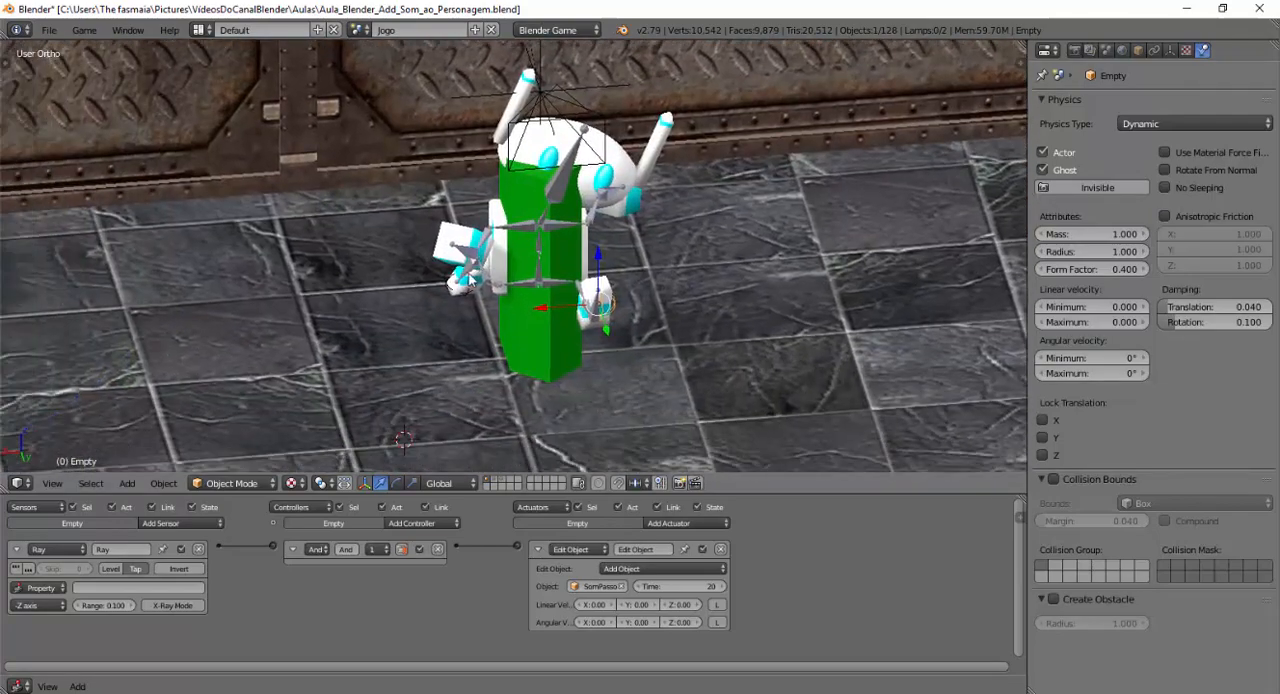
right_click(447, 275)
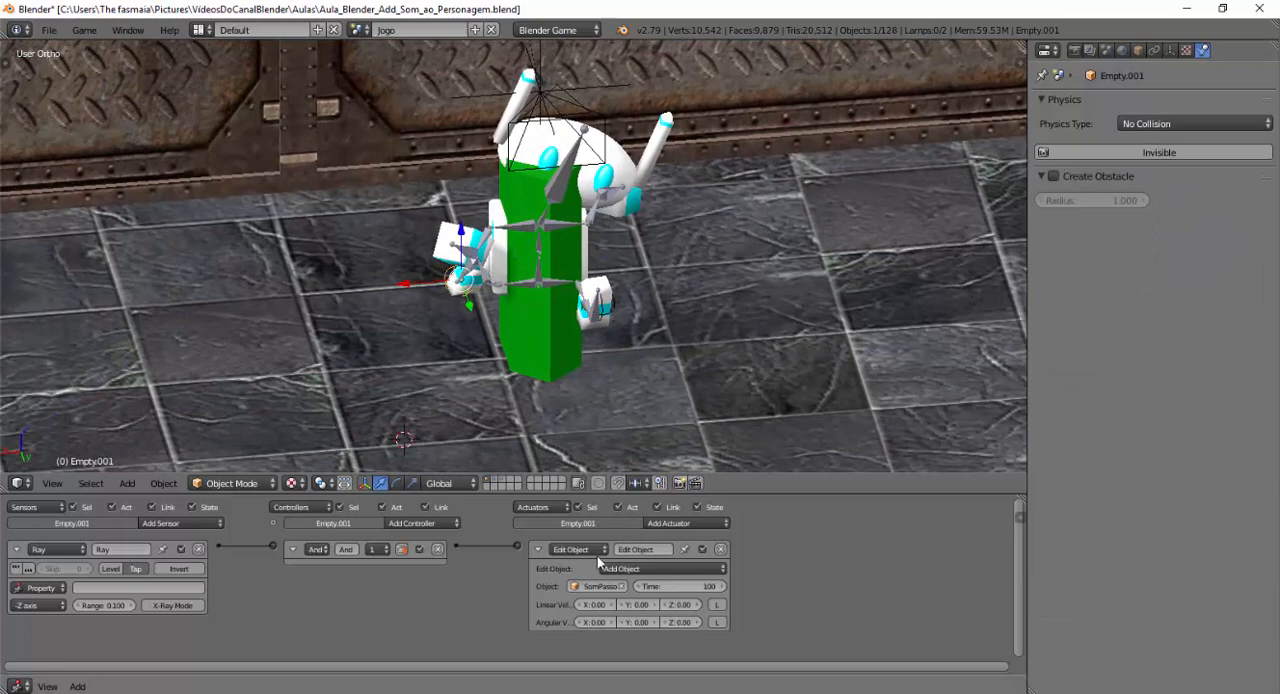
left_click(680, 586)
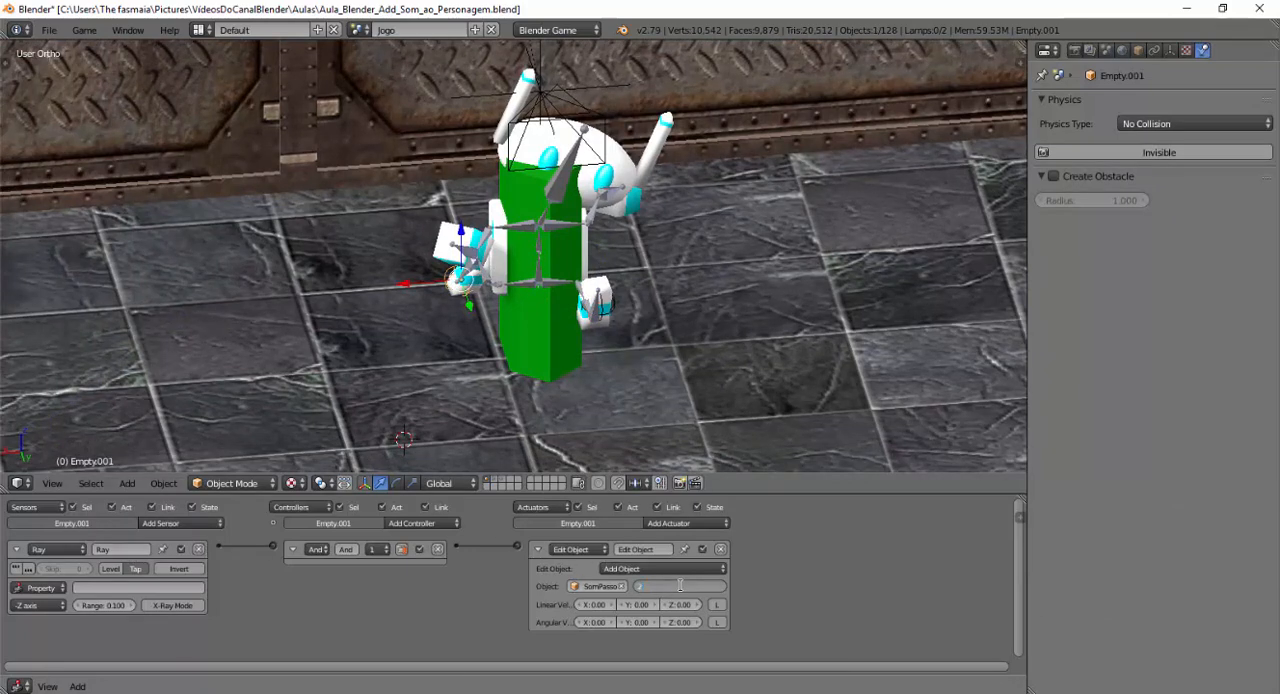
type("20")
key("Return")
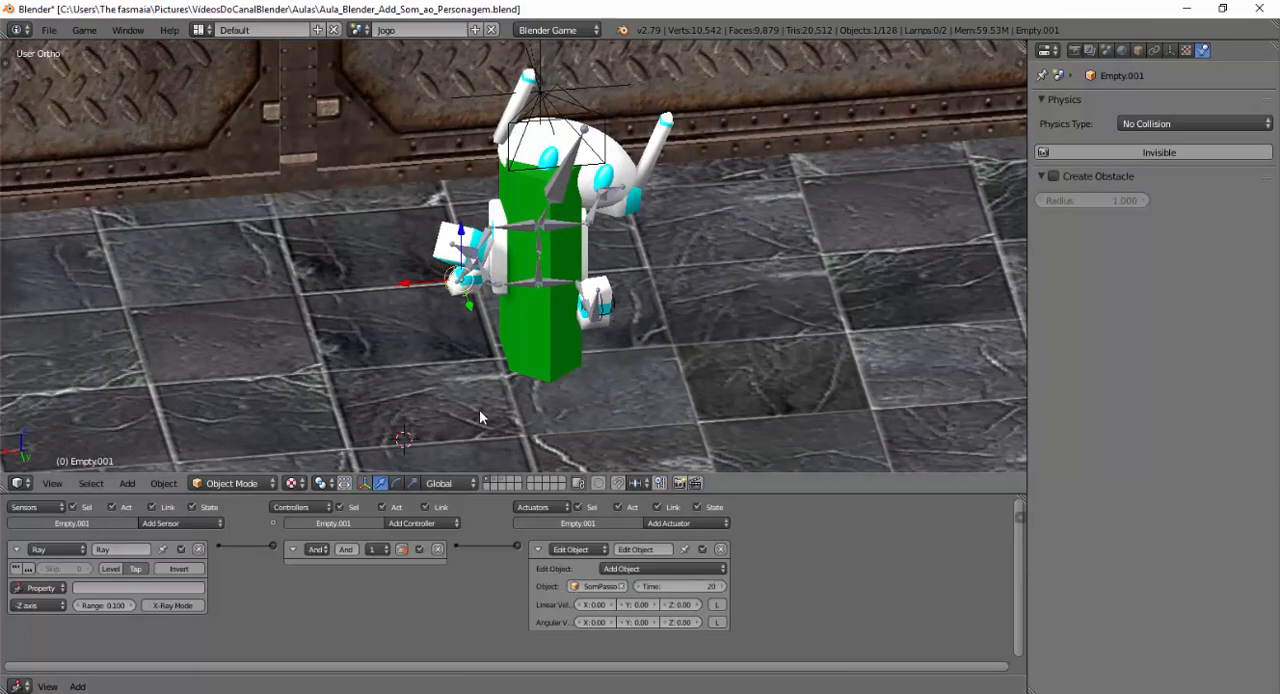
Test the footsteps with the shorter sound time by walking the robot through the game in camera view, and stop it.
key("KP_0")
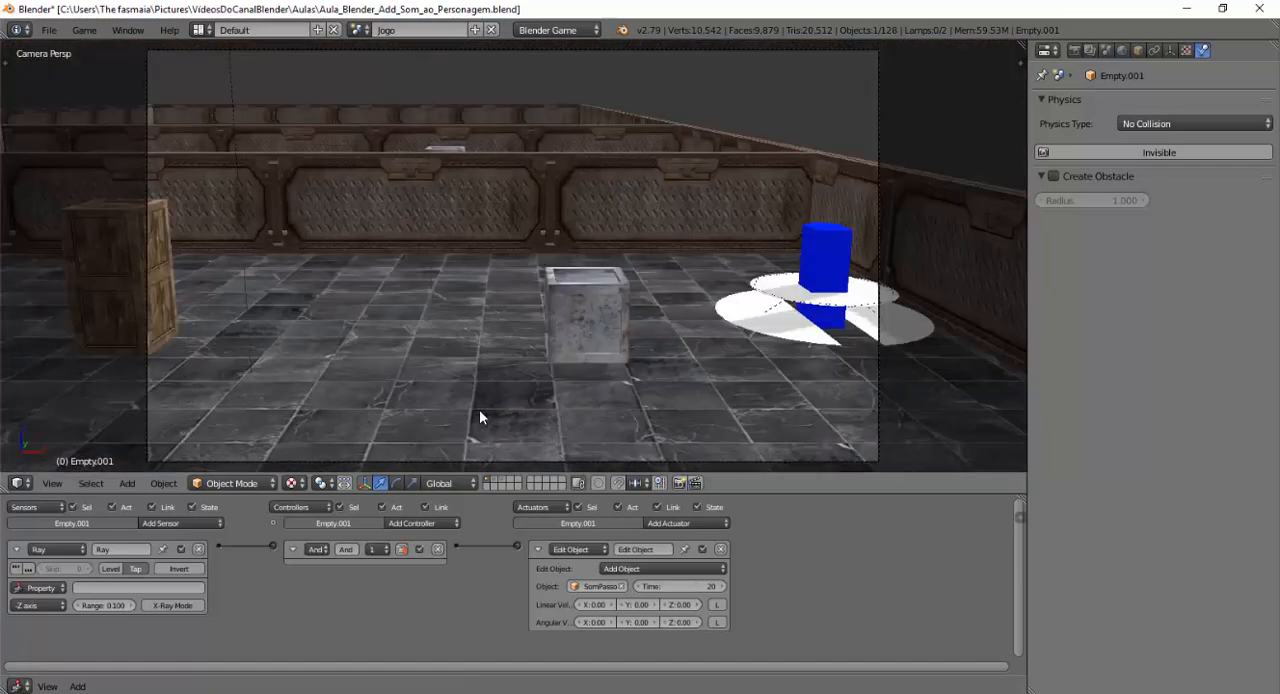
key("p")
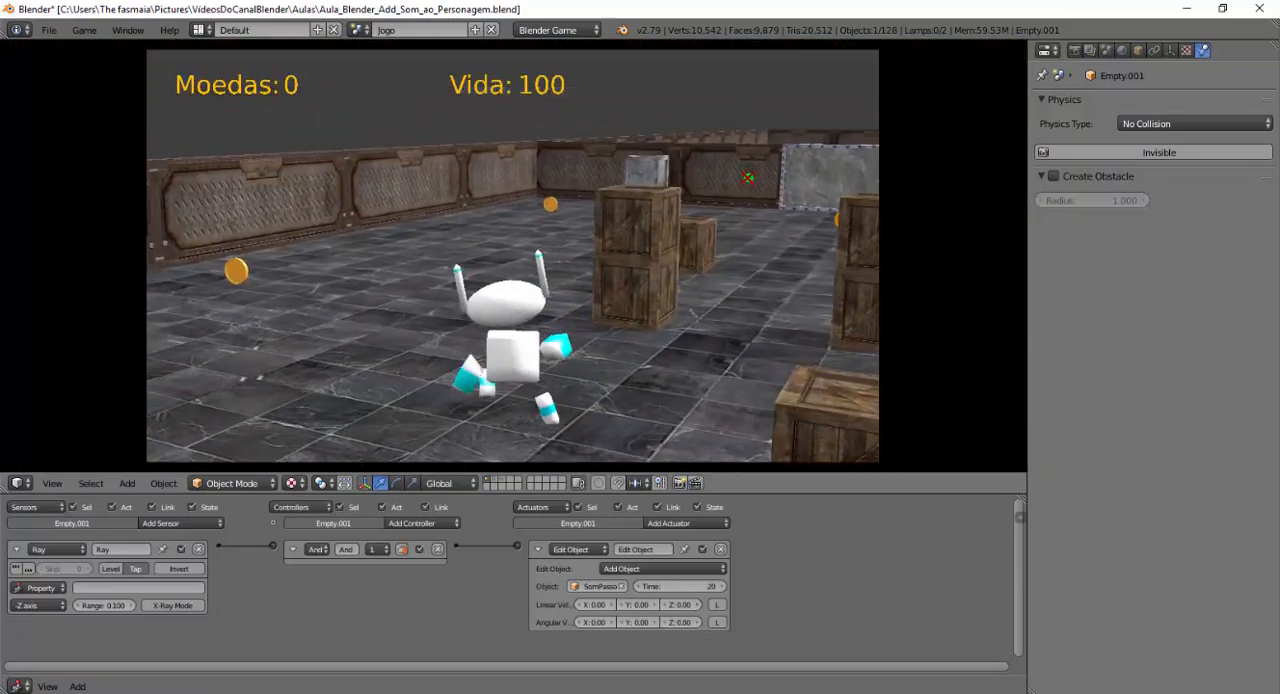
key("w")
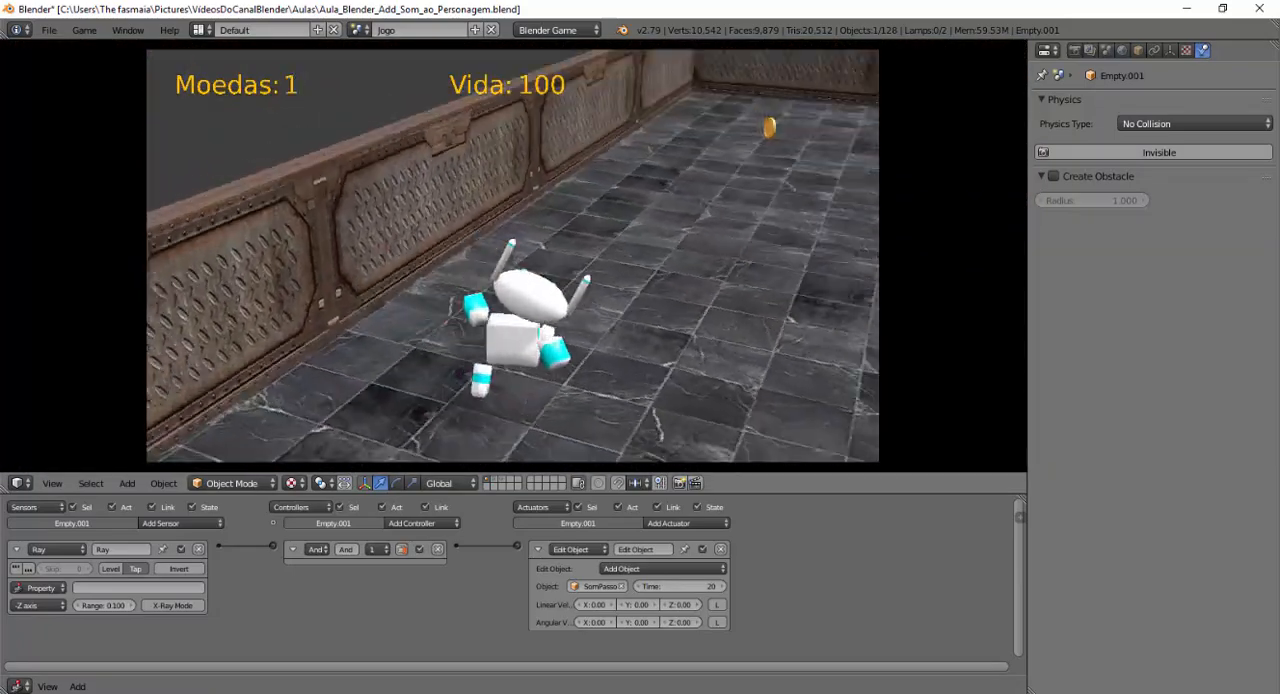
key("w")
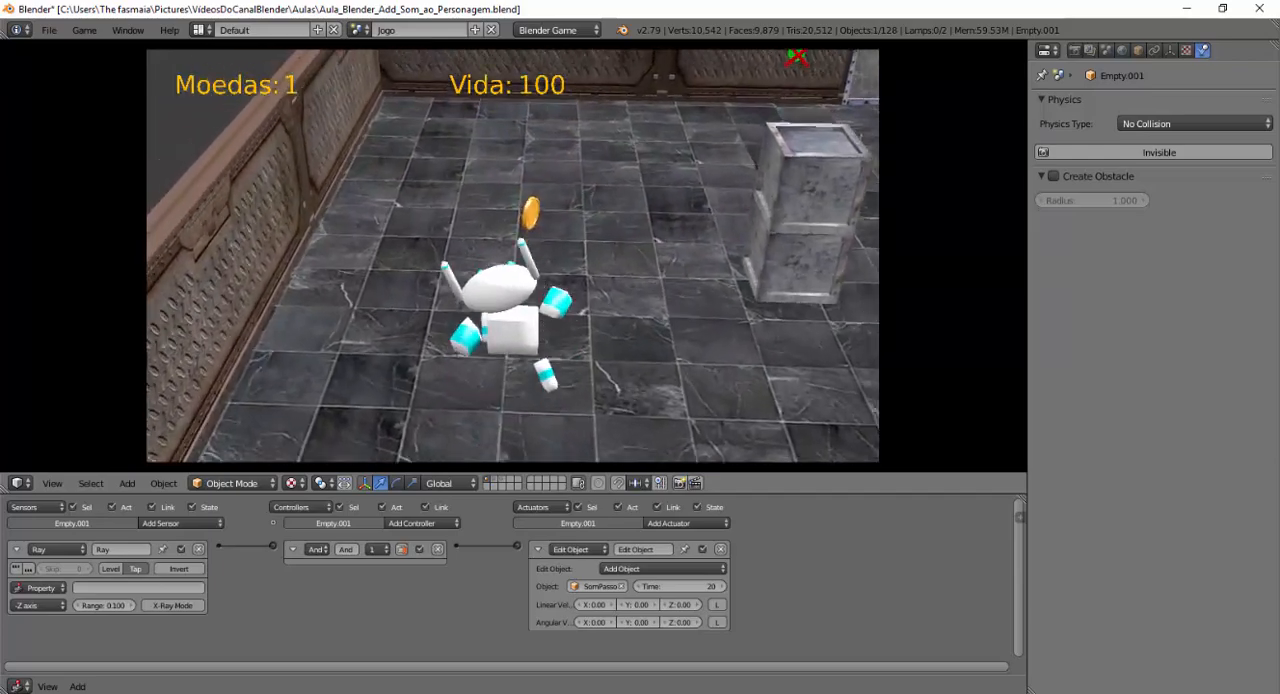
key("w")
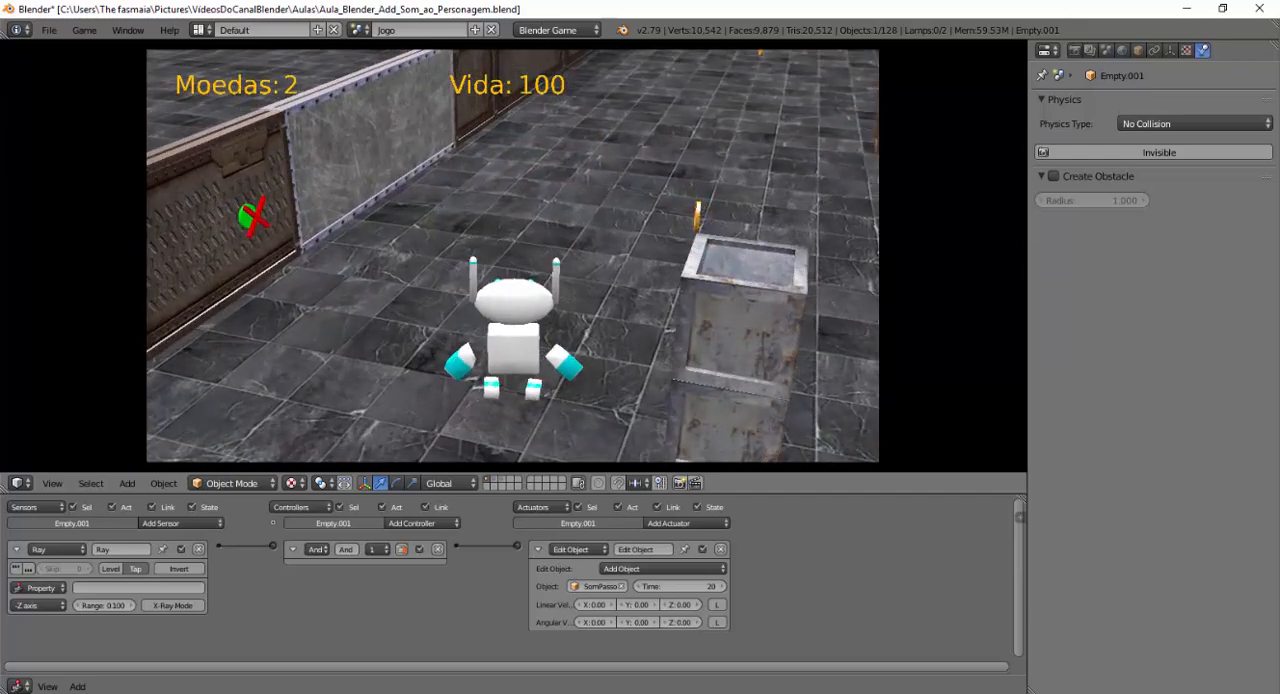
key("Escape")
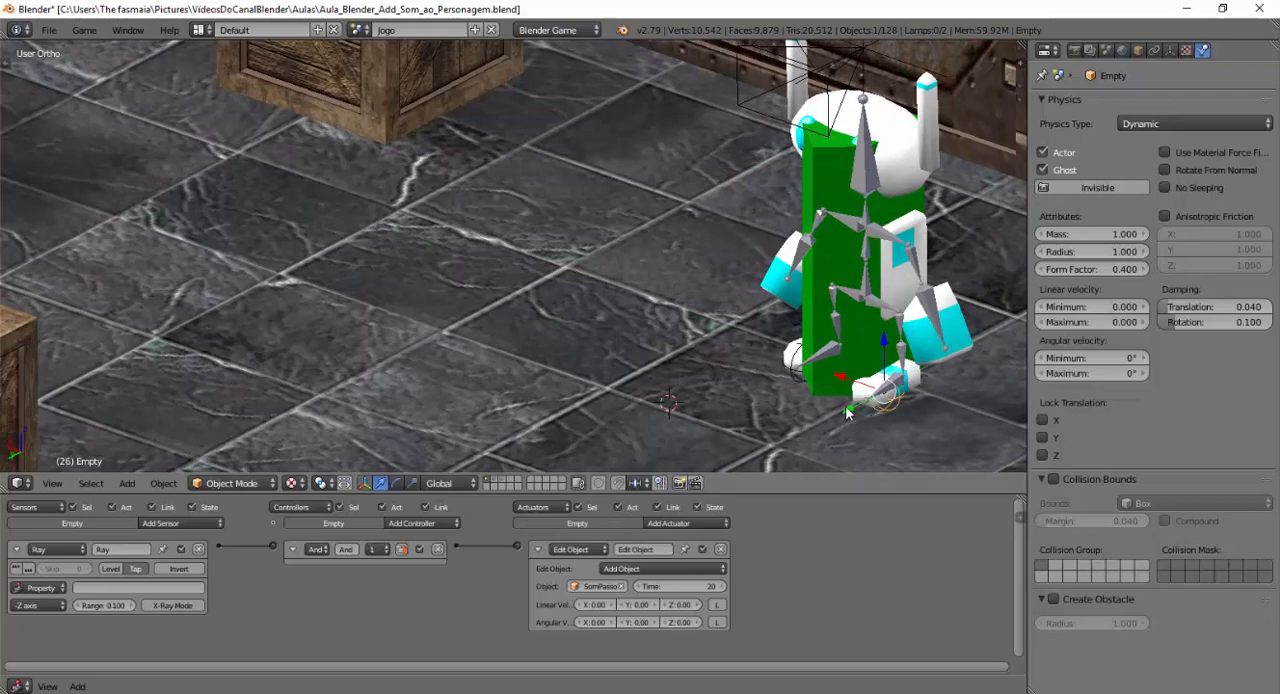
Raise both foot empties slightly along Z, Empty.001 by about 0.017, and briefly run the game.
middle_click_drag(863, 415, 545, 296, "shift")
scroll(544, 387, "up", 2)
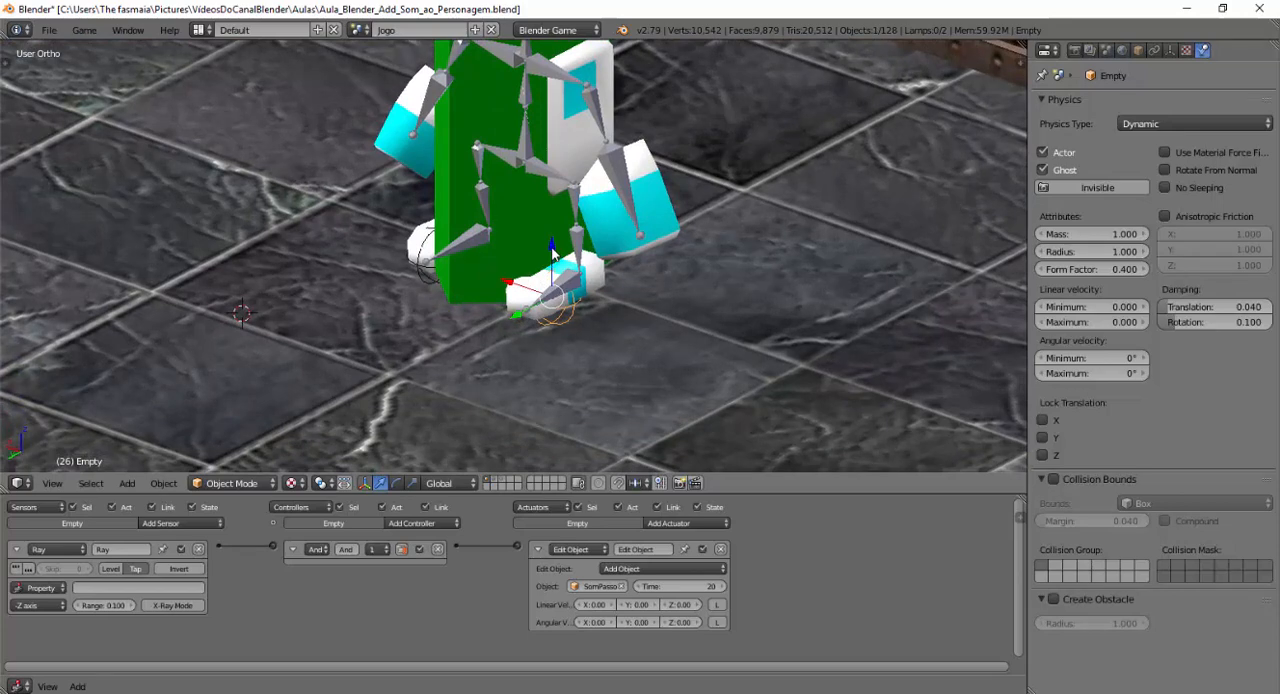
left_click_drag(553, 250, 553, 242)
right_click(430, 292)
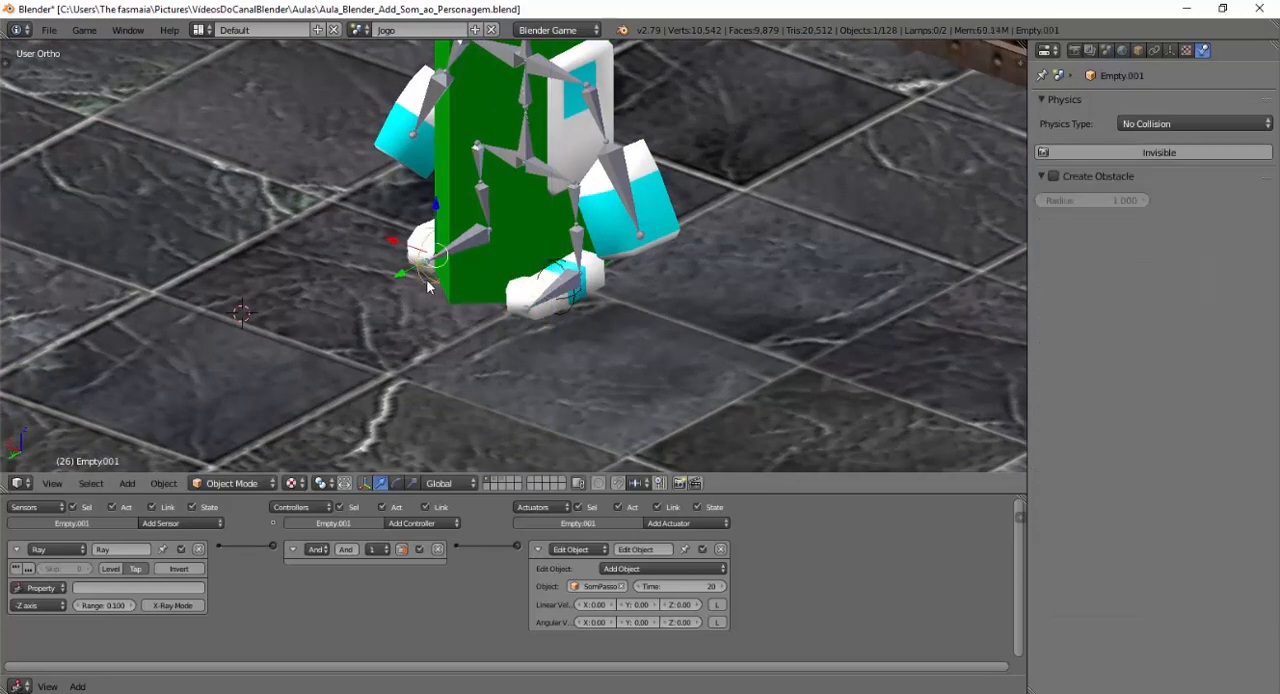
key("g")
key("z")
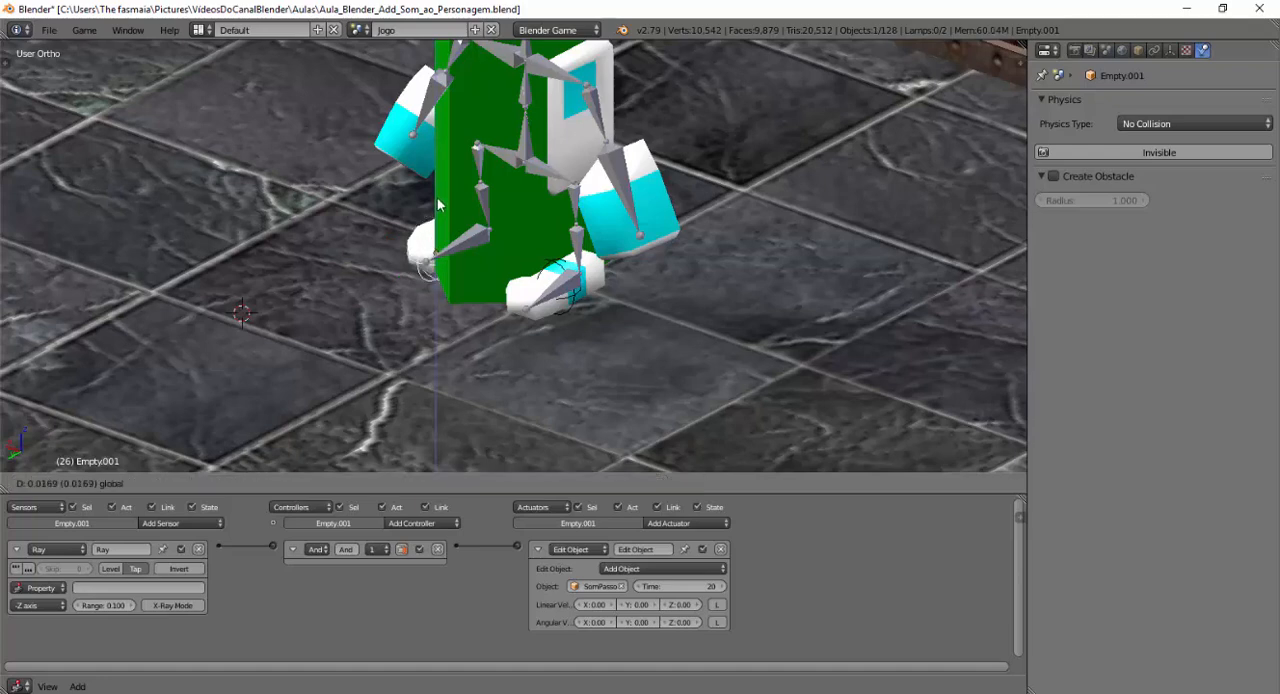
left_click(437, 203)
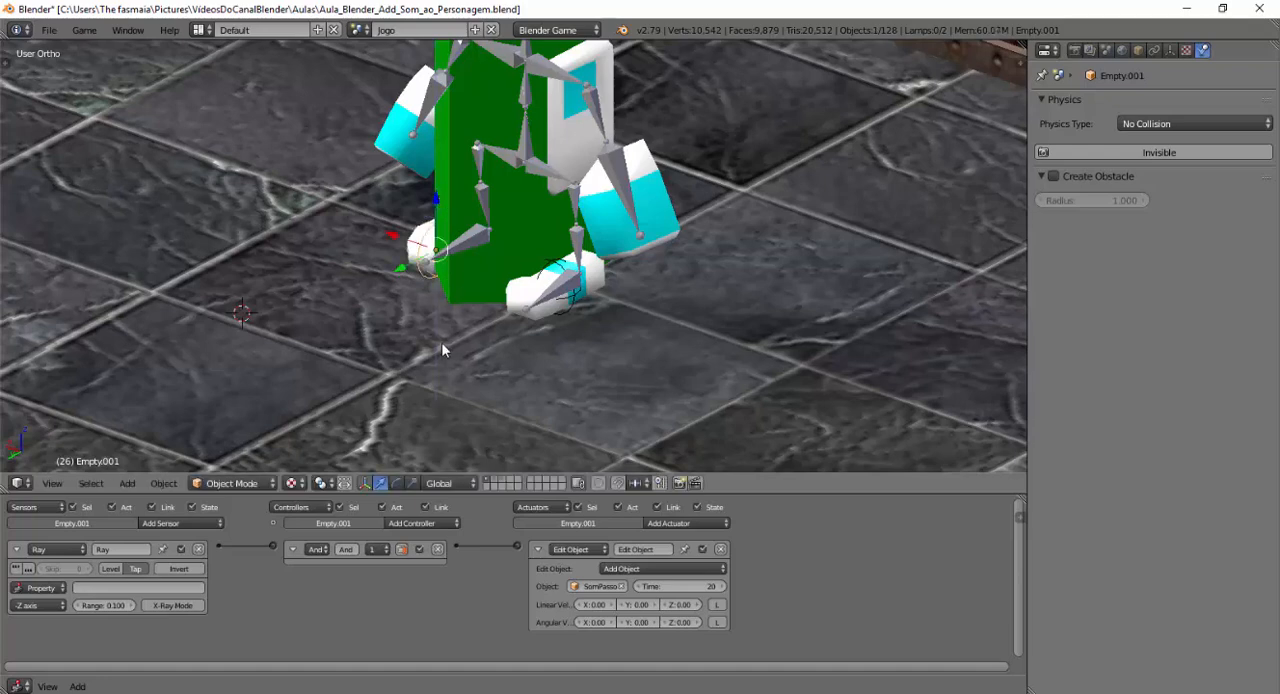
key("p")
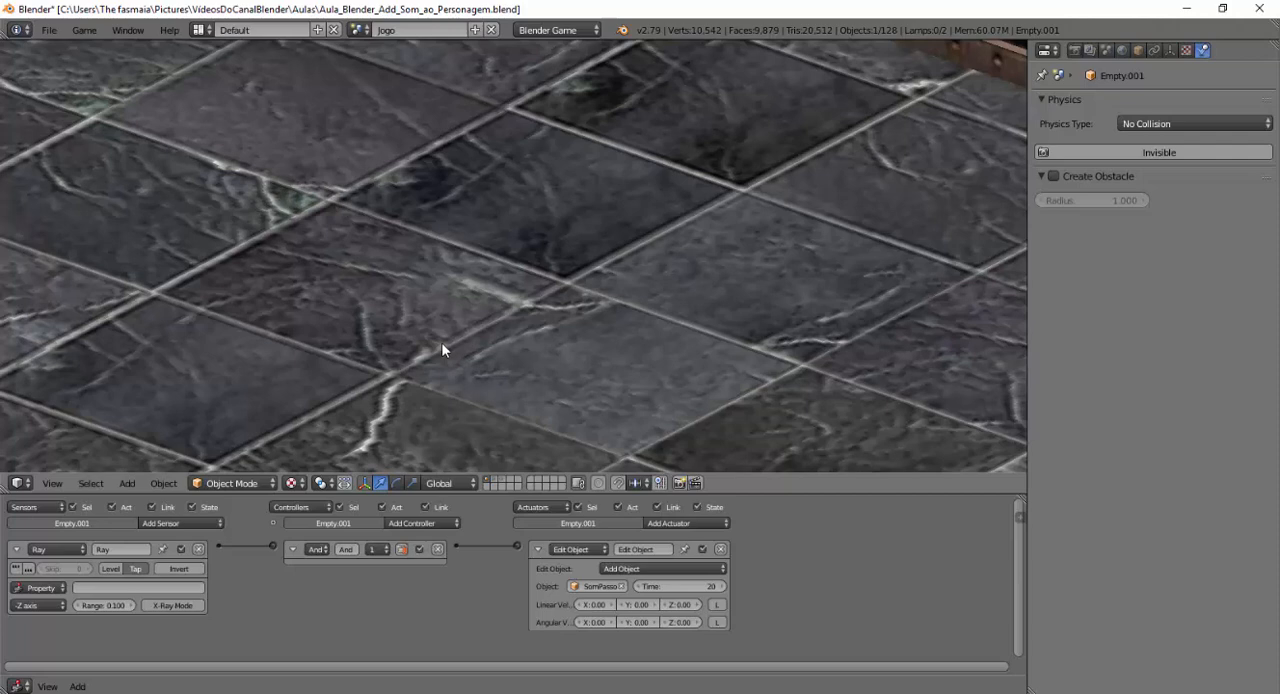
key("Escape")
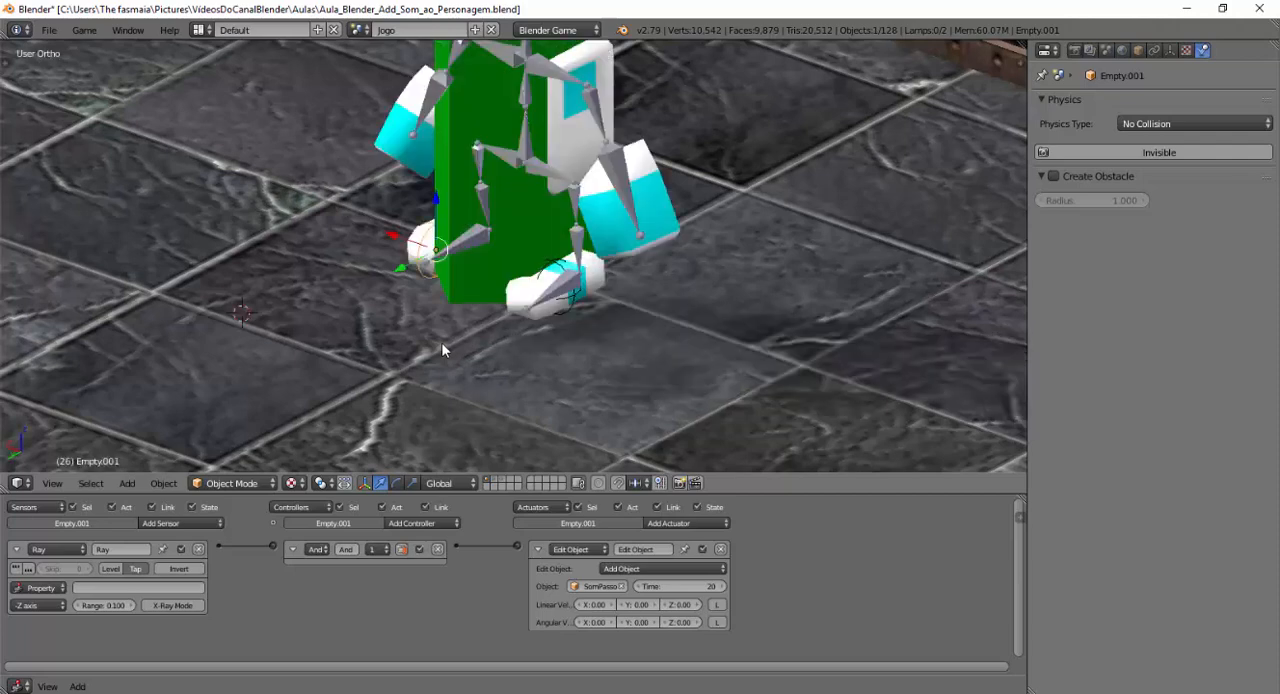
Raise the foot empties again along Z, Empty by about 0.011 and Empty.001 slightly, and run the game briefly.
right_click(569, 272)
right_click(553, 268)
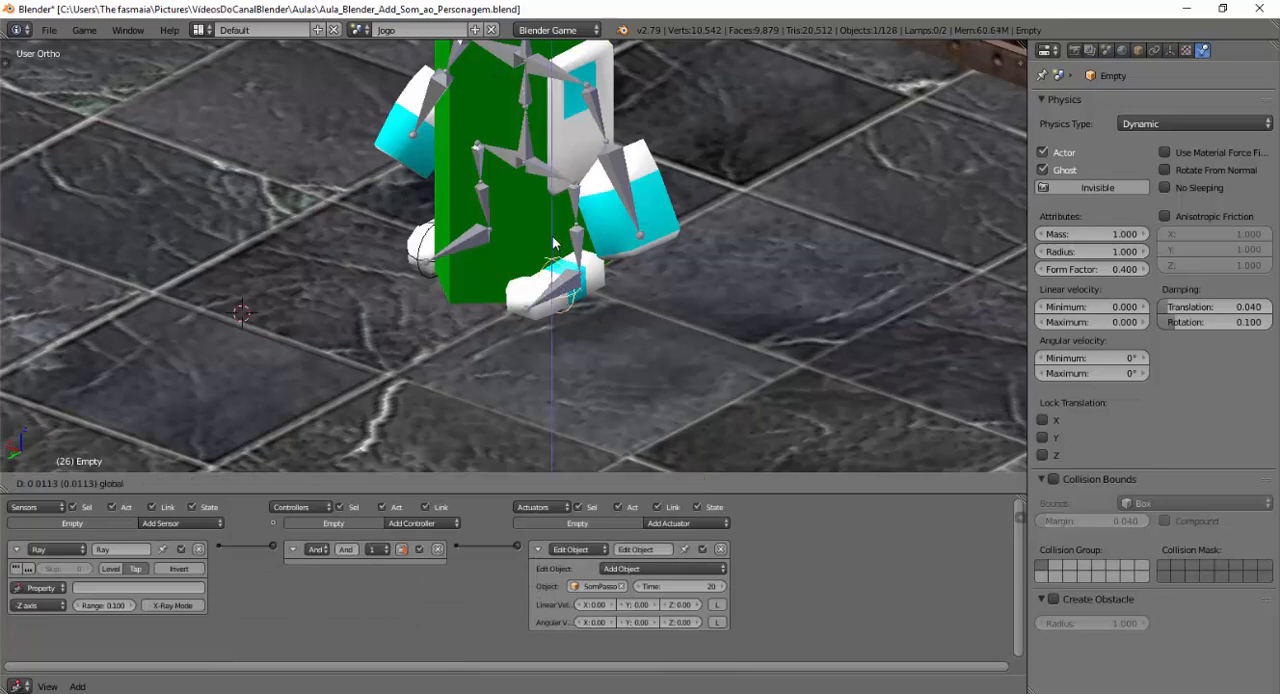
right_click(426, 245)
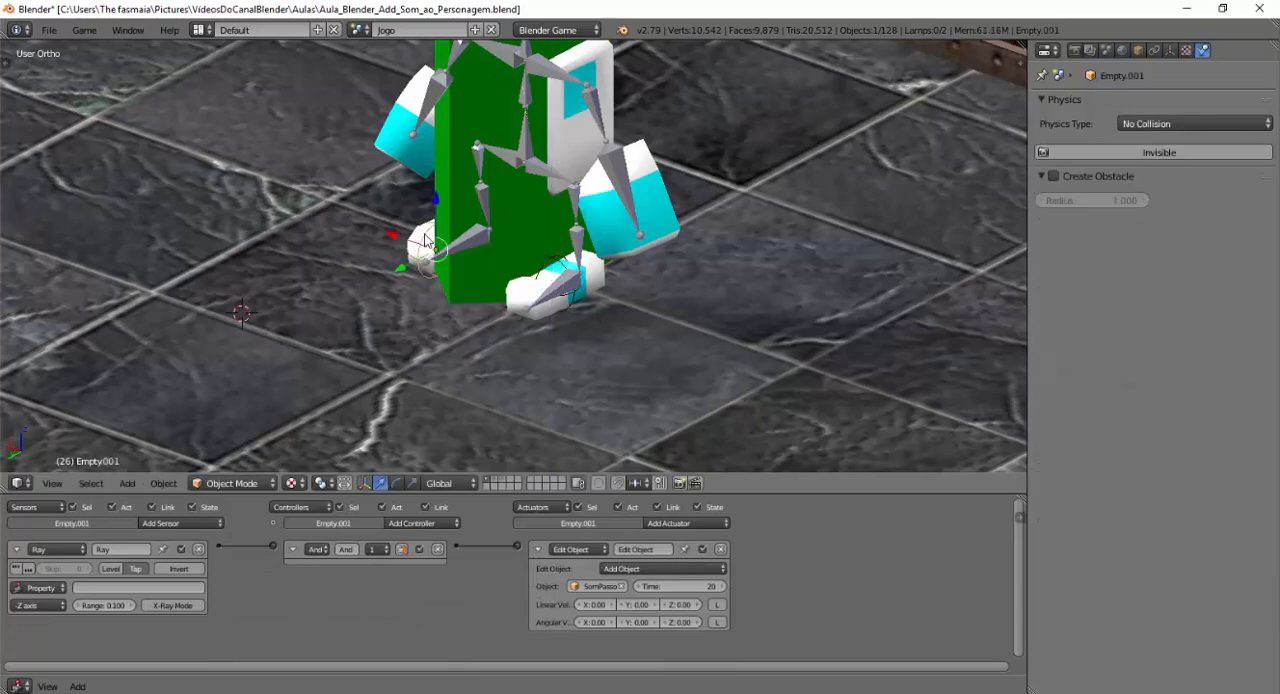
left_click_drag(434, 201, 436, 206)
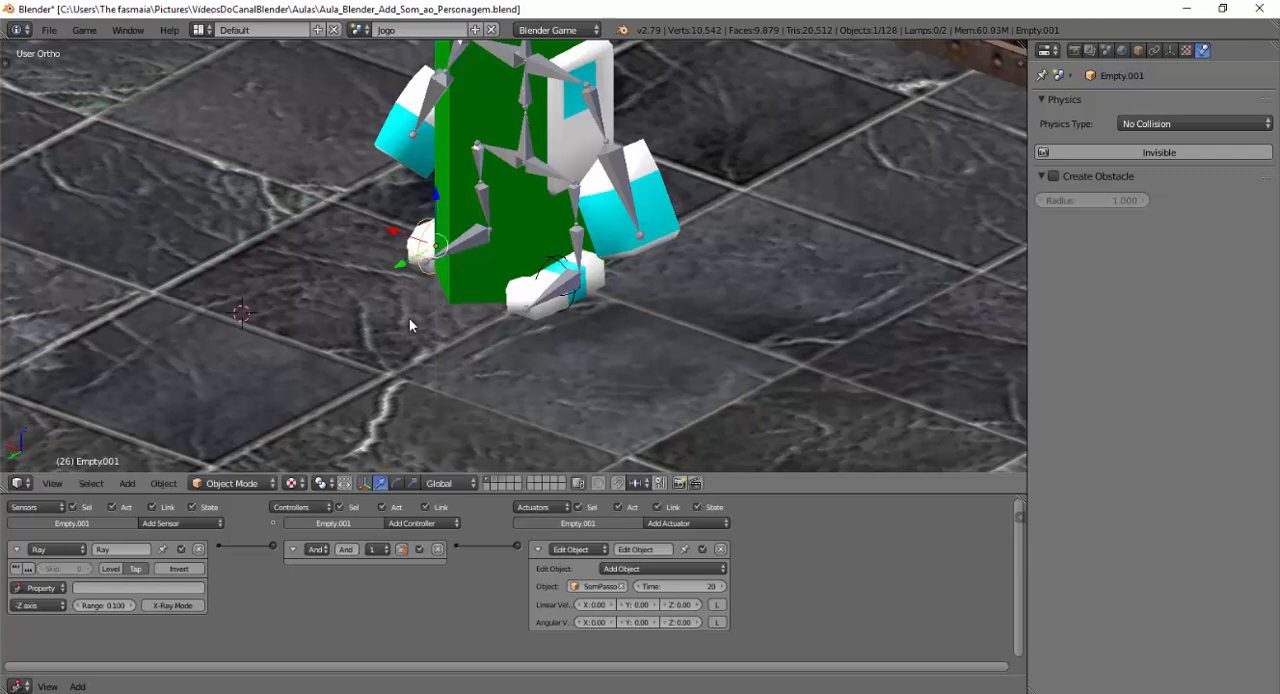
key("p")
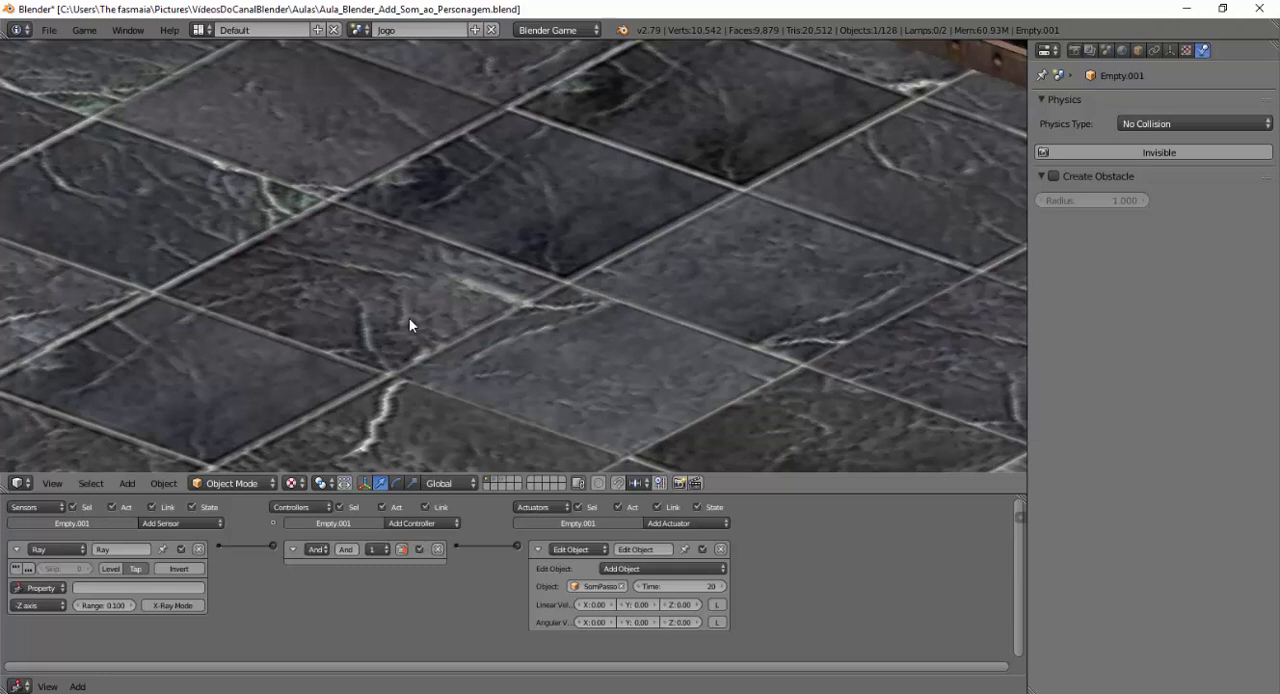
key("Escape")
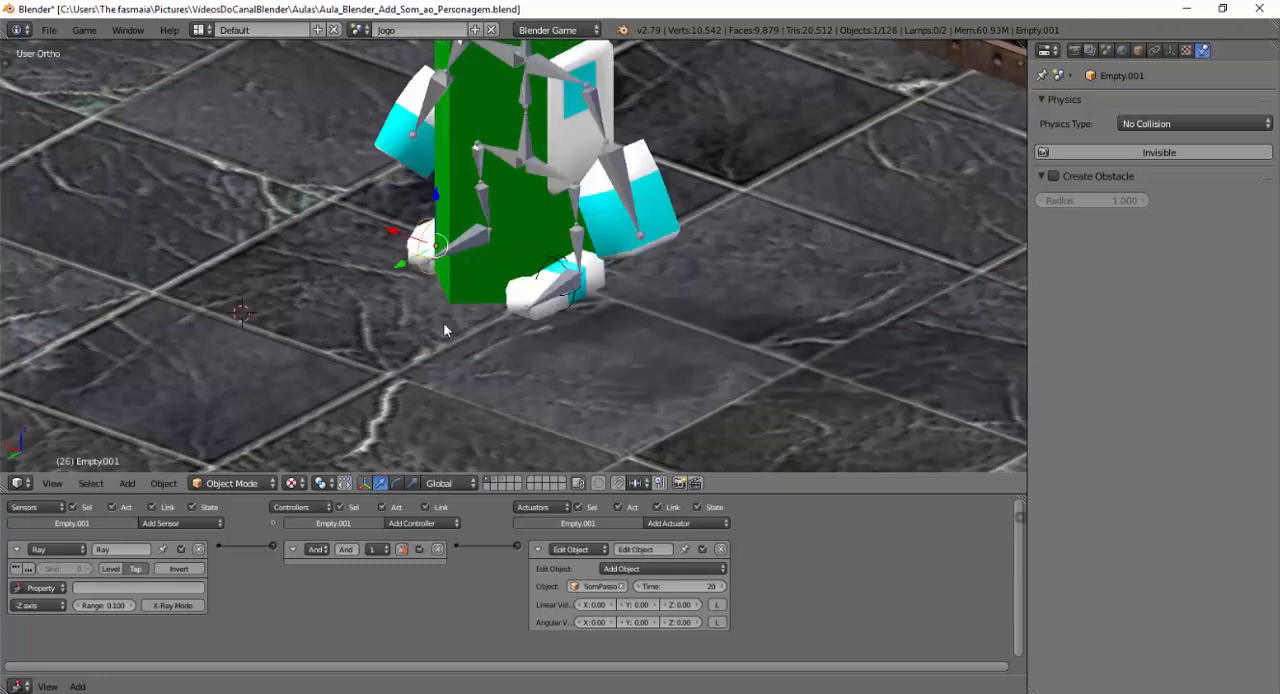
Shift both foot empties, Empty and Empty.001, slightly outward from the robot's feet along the X axis.
right_click(548, 265)
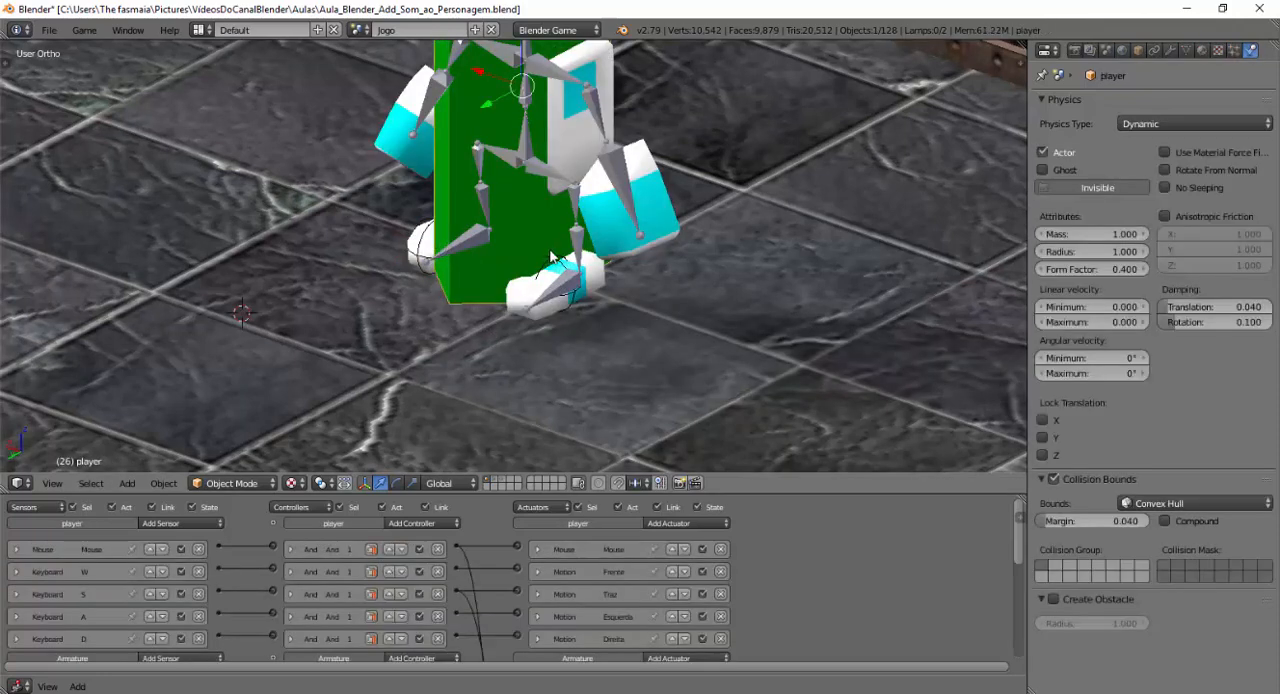
right_click(553, 268)
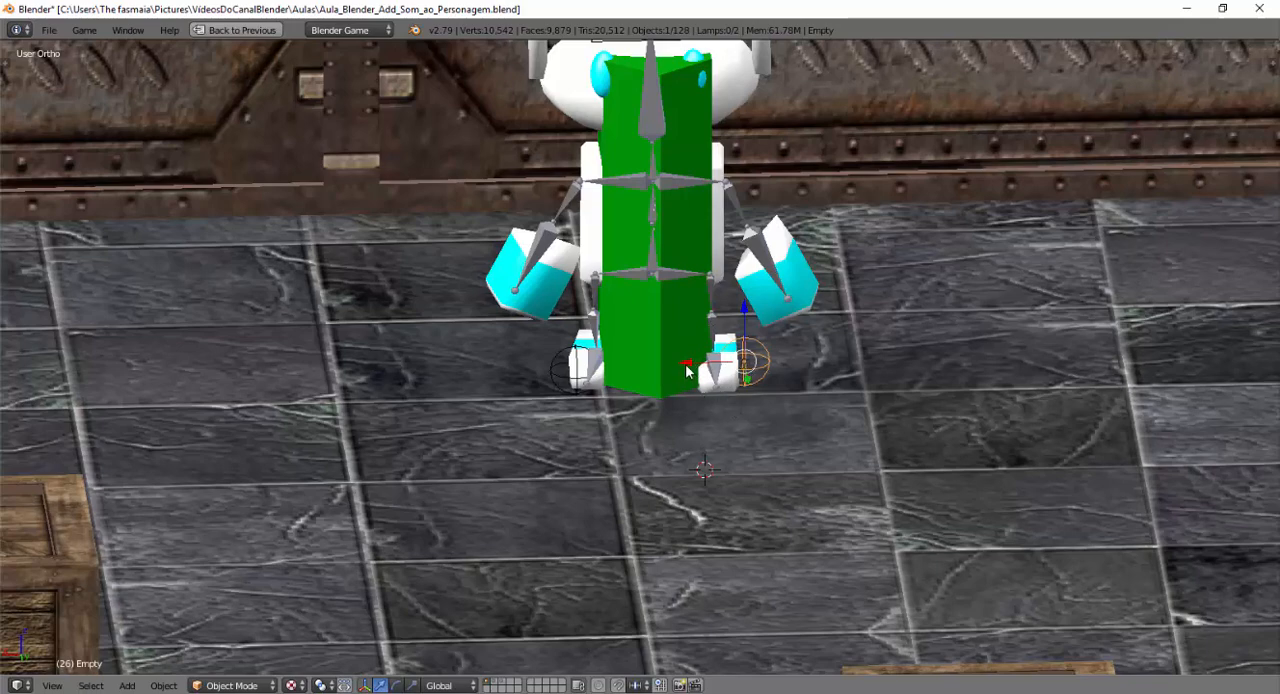
left_click_drag(686, 370, 690, 370)
right_click(560, 363)
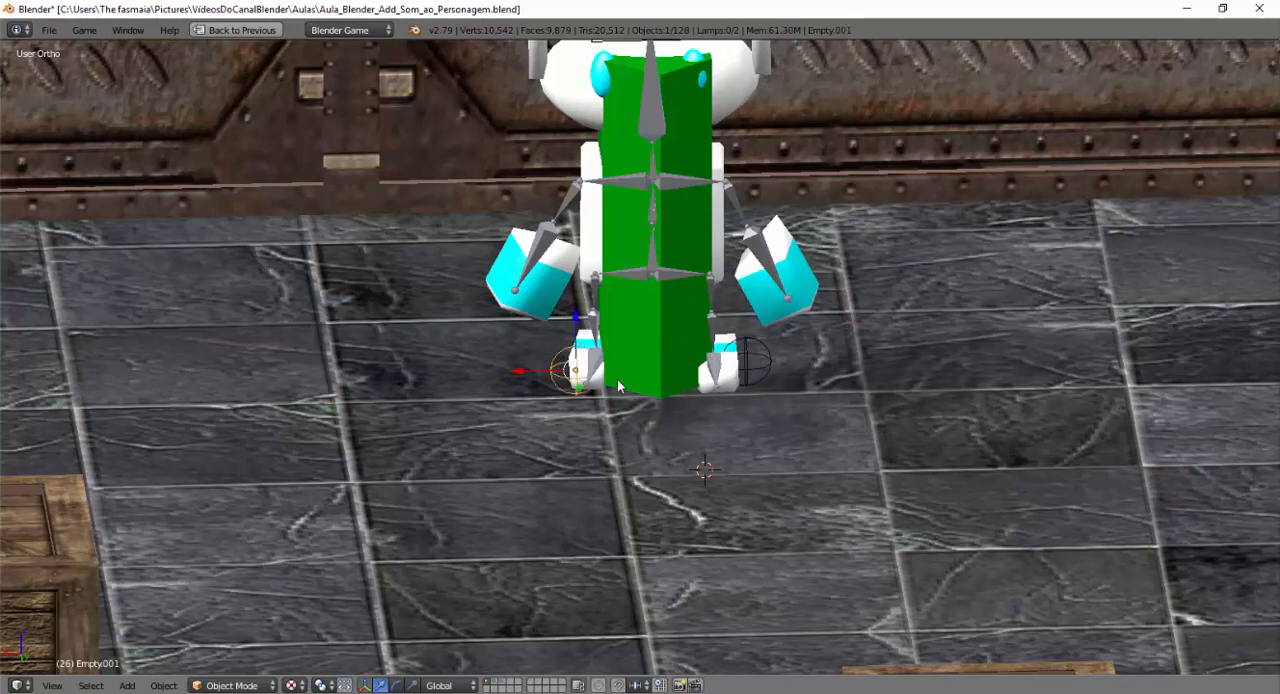
middle_click_drag(630, 386, 627, 388)
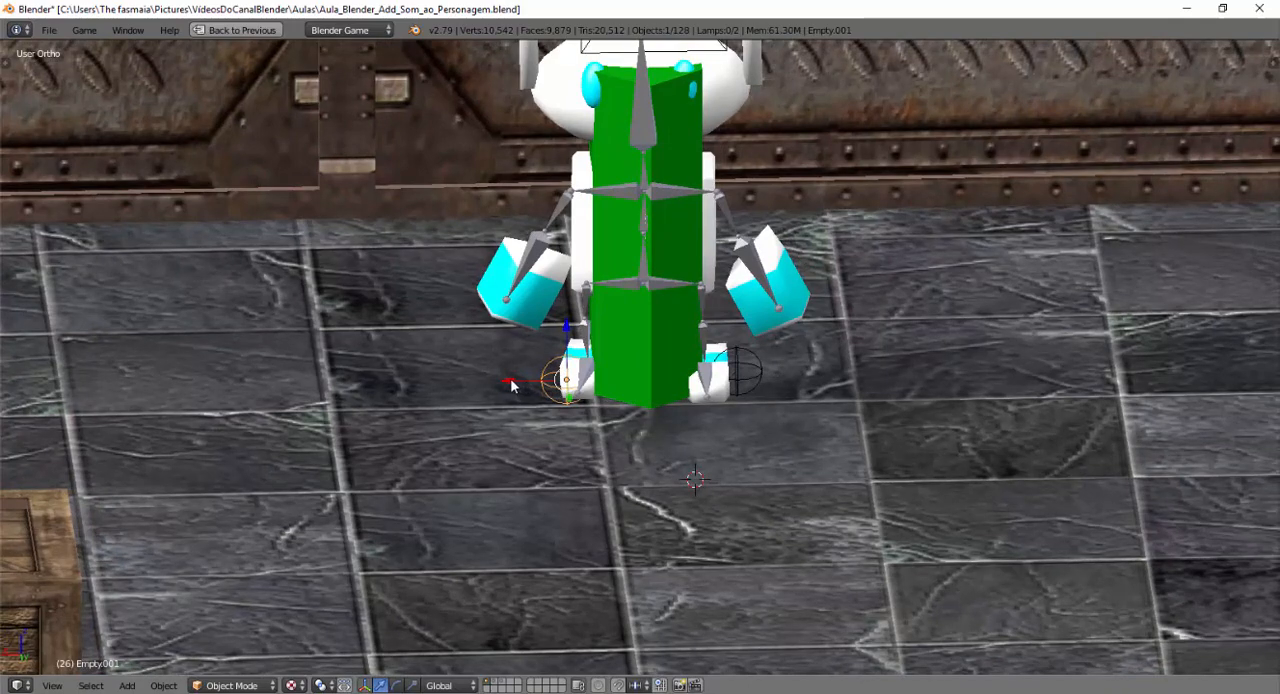
left_click_drag(511, 380, 510, 380)
middle_click_drag(658, 371, 634, 358)
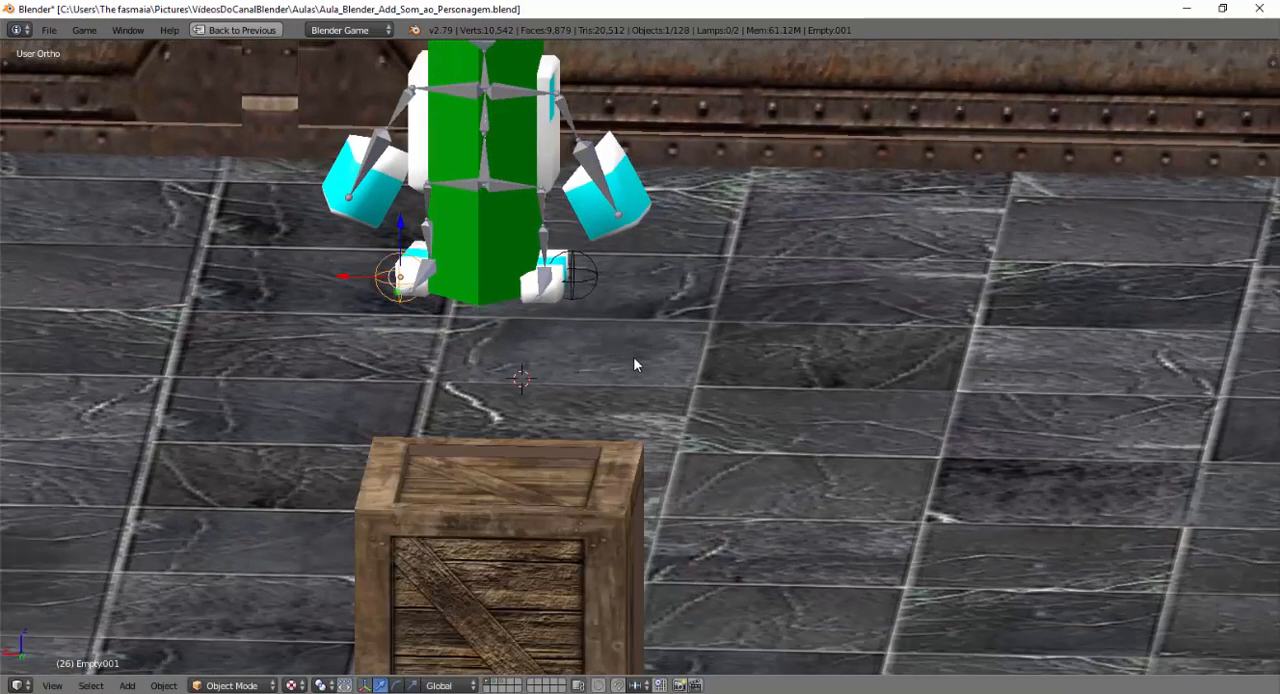
Lower the foot empty named Empty slightly along the Z axis.
right_click(565, 262)
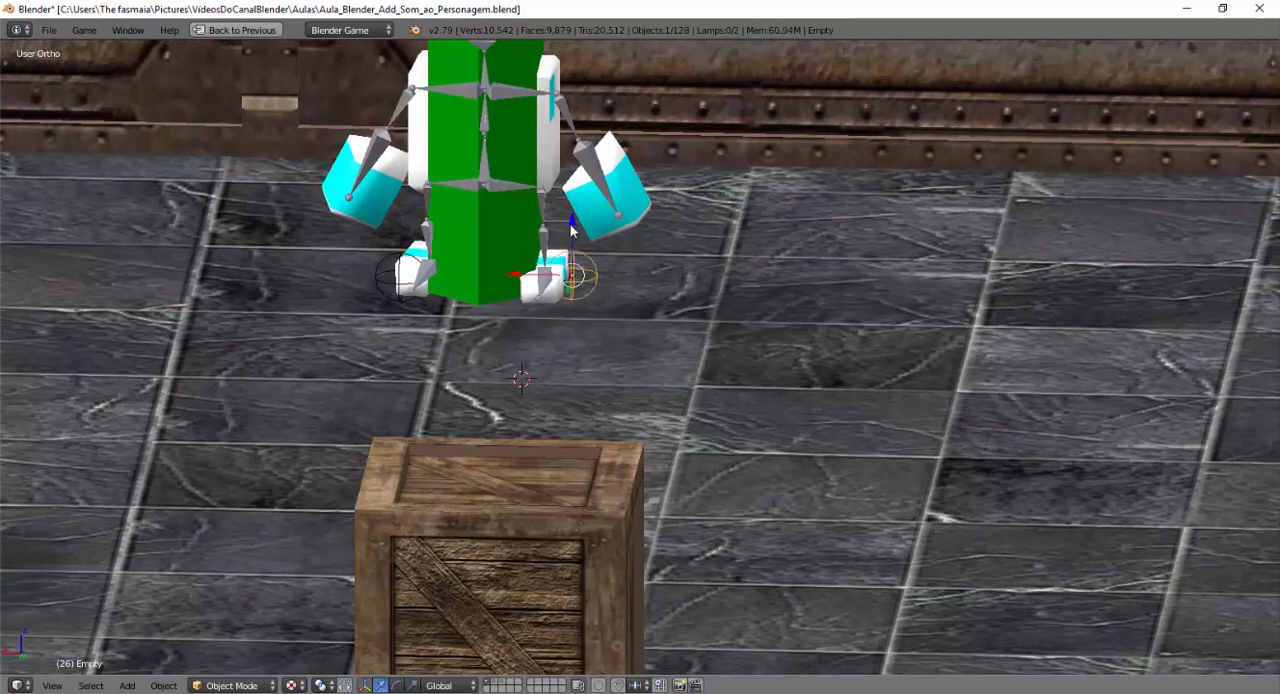
left_click_drag(573, 231, 573, 231)
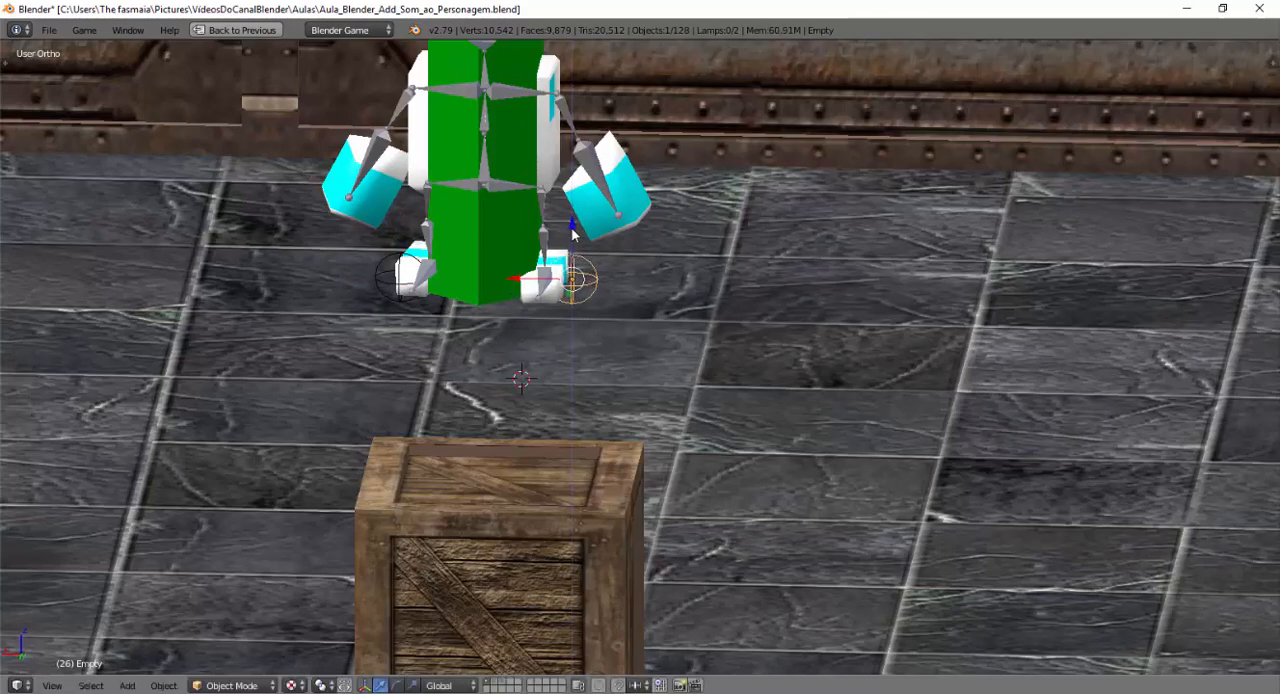
middle_click_drag(497, 261, 506, 283)
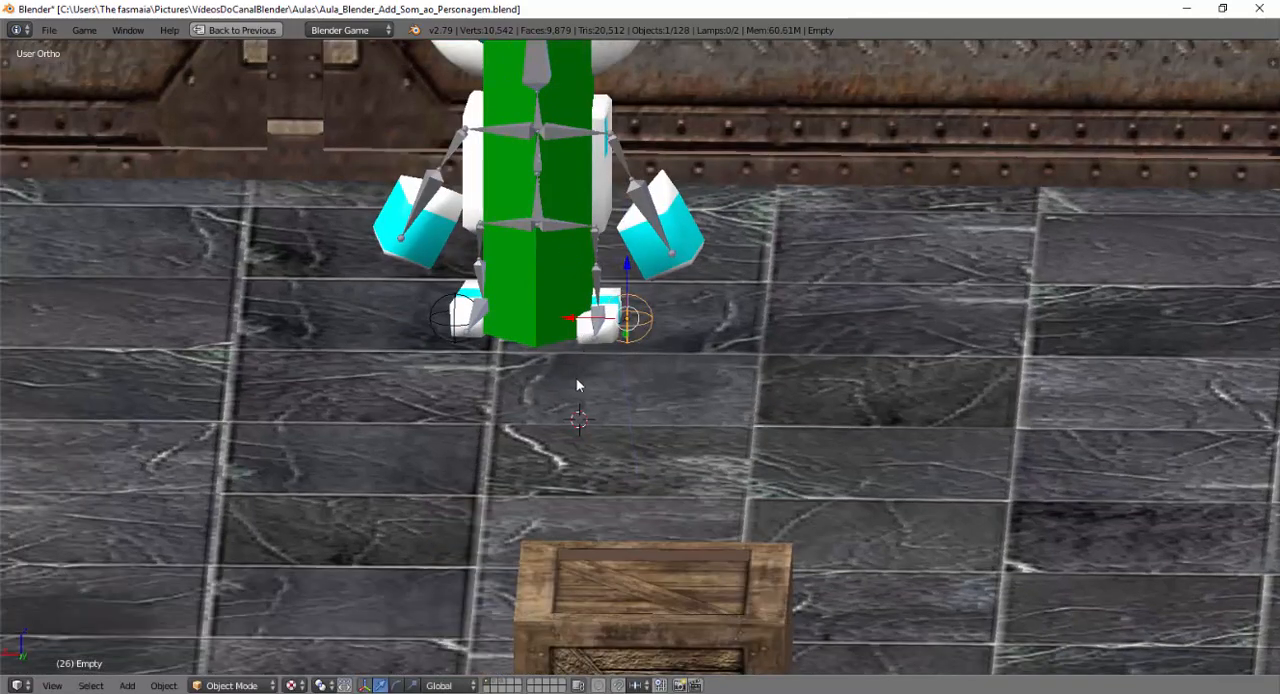
Run the game from the camera view and walk the robot around the whole level, collecting coins, to check the footstep sound.
scroll(577, 385, "down", 5)
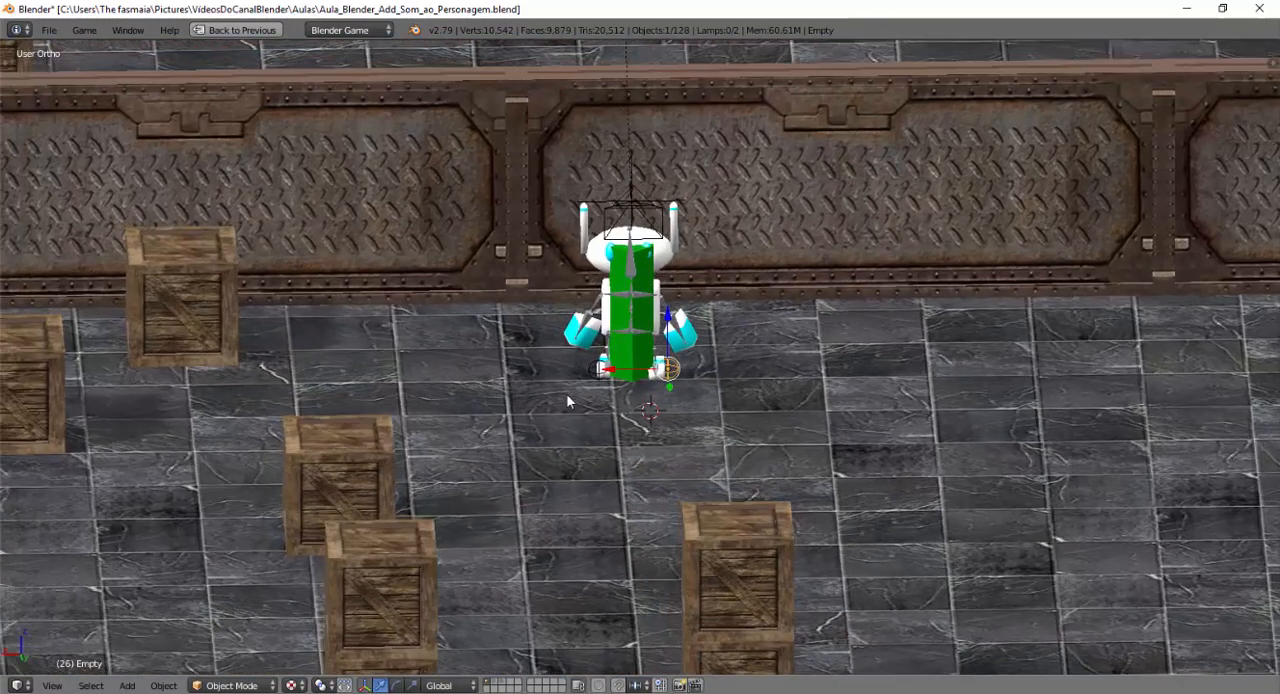
key("KP_0")
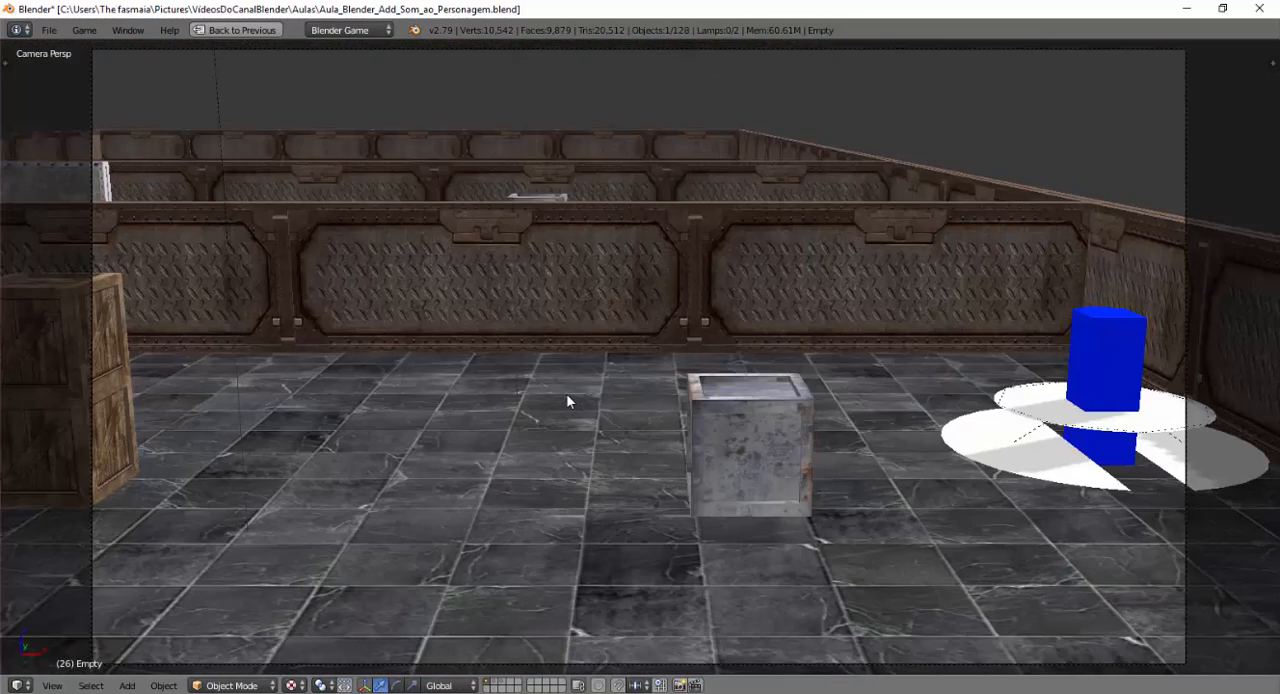
key("p")
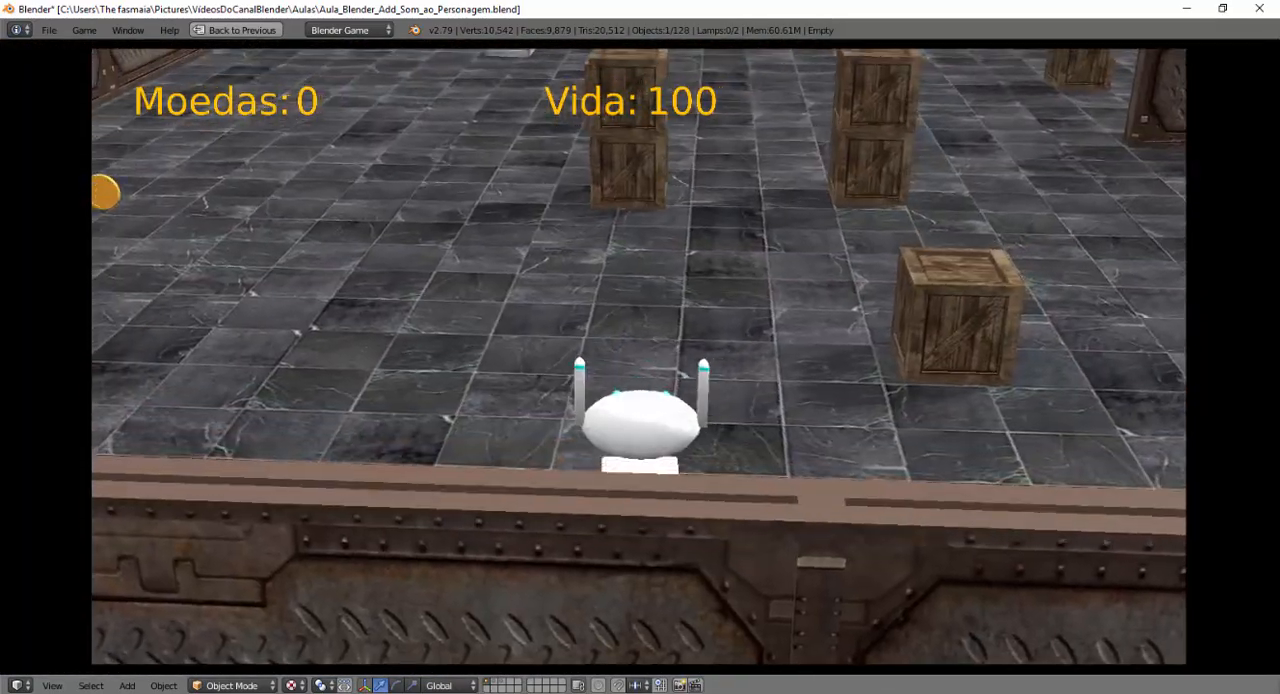
key("Left")
key("Up")
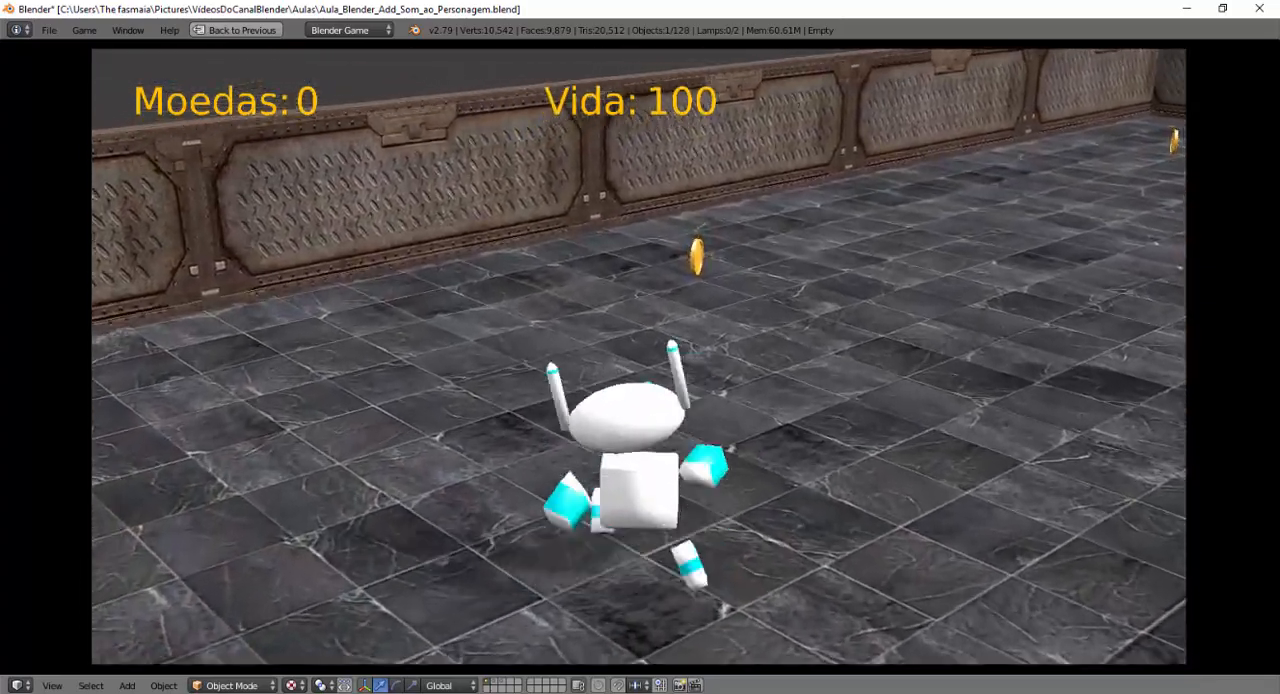
key("Right")
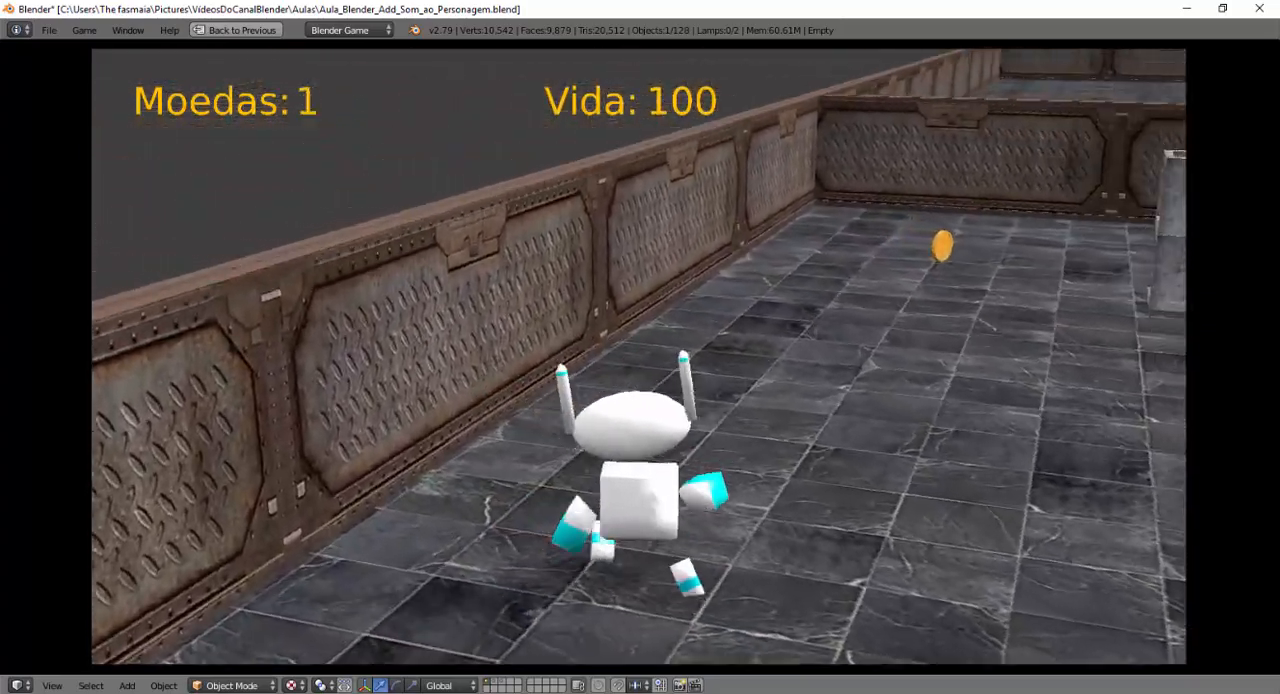
key("Right")
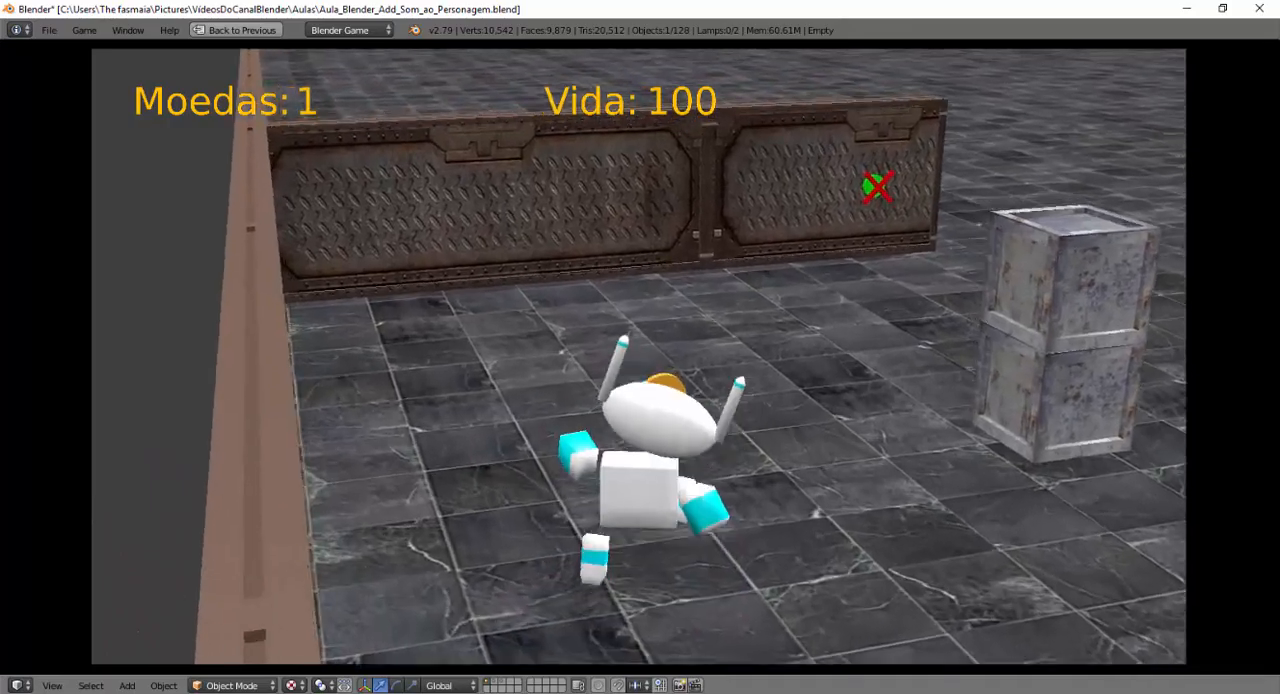
key("w")
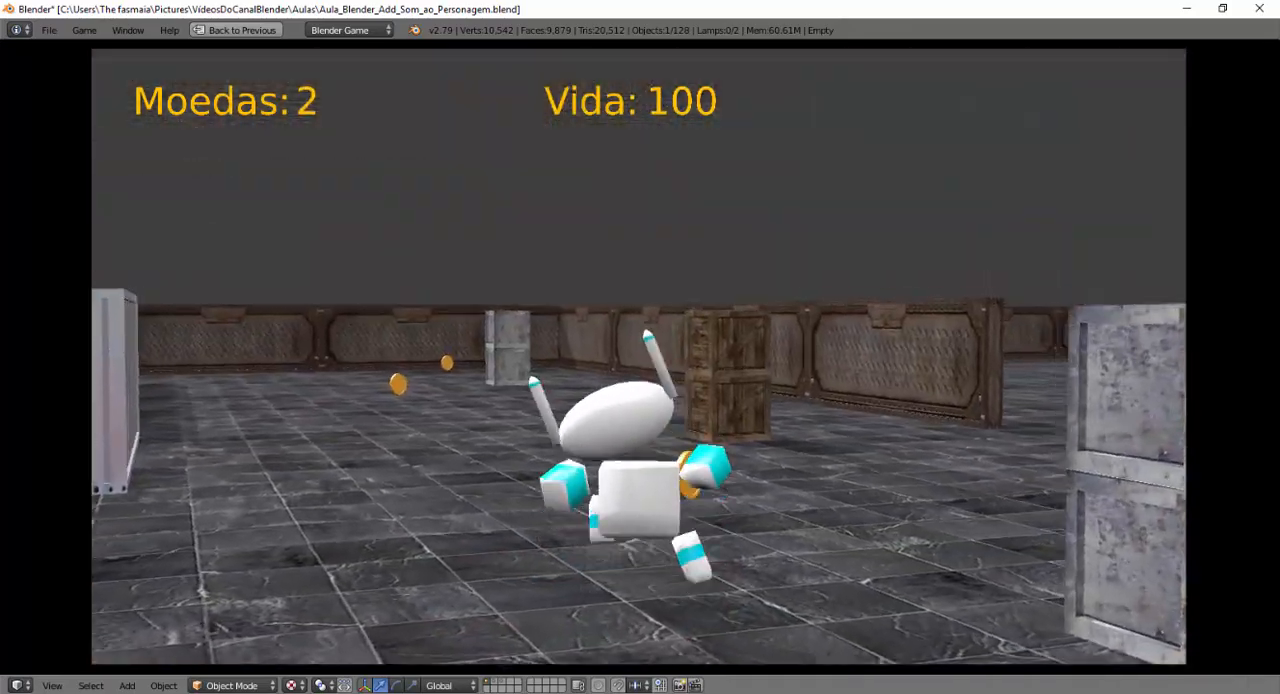
key("w")
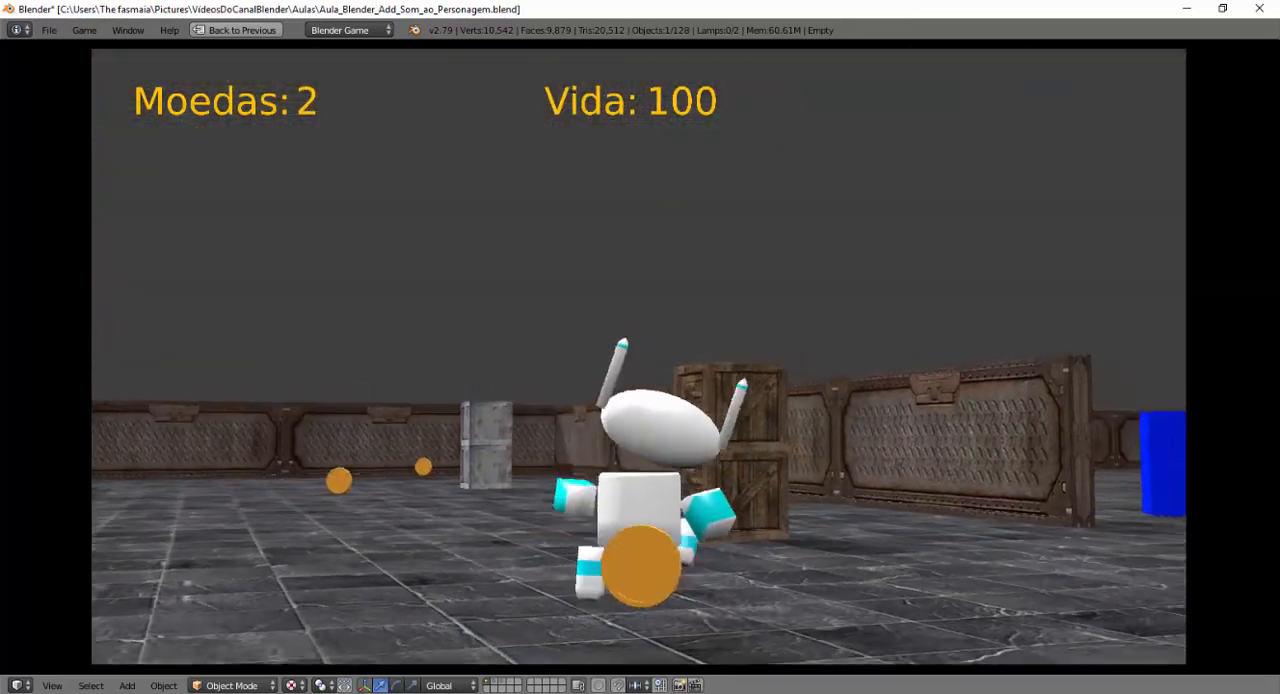
key("w")
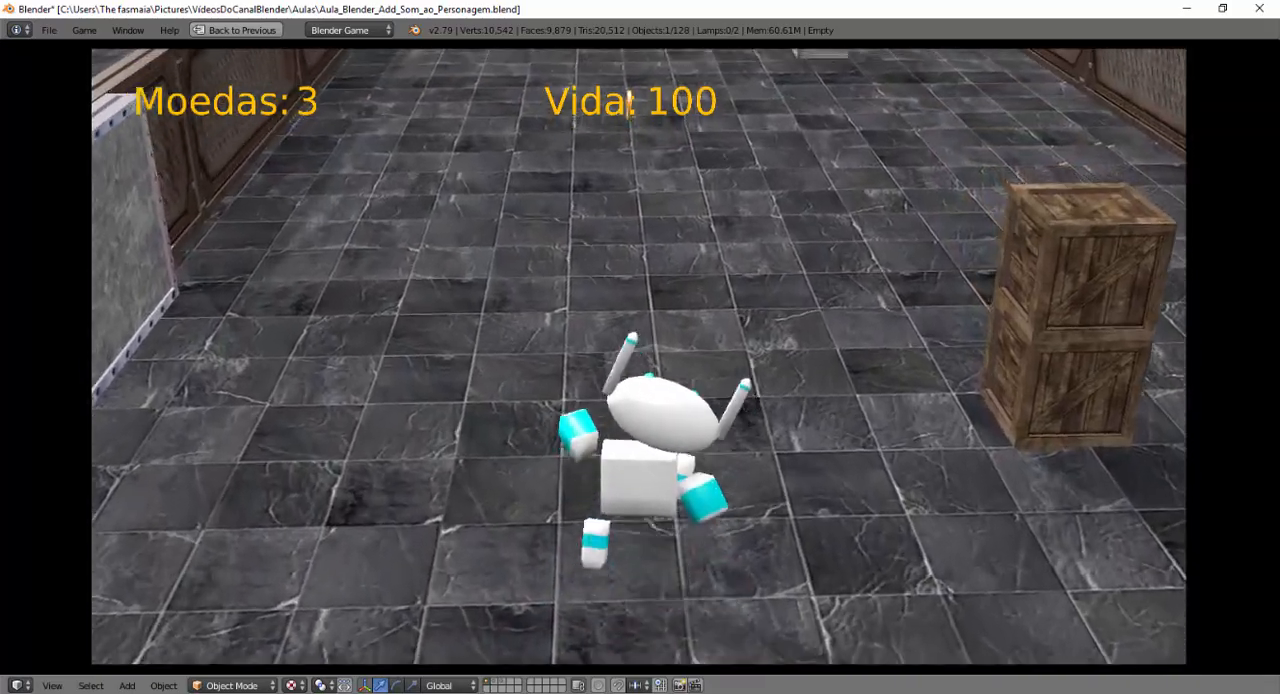
key("w")
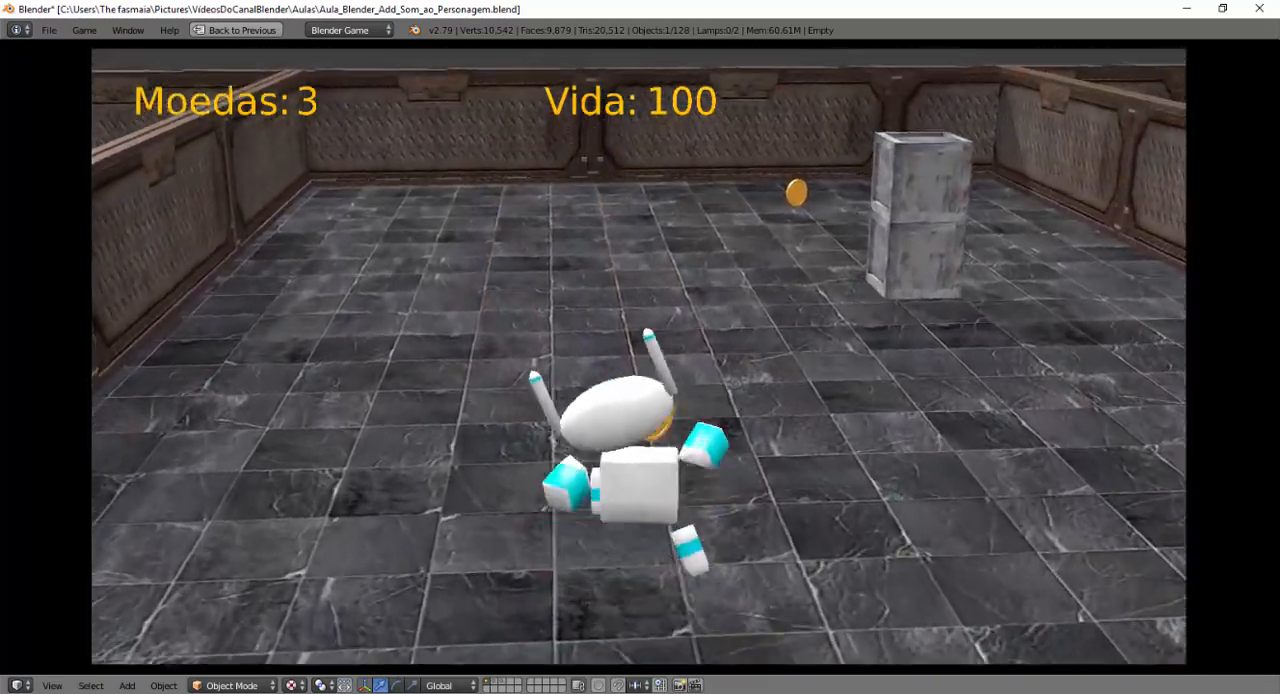
key("w")
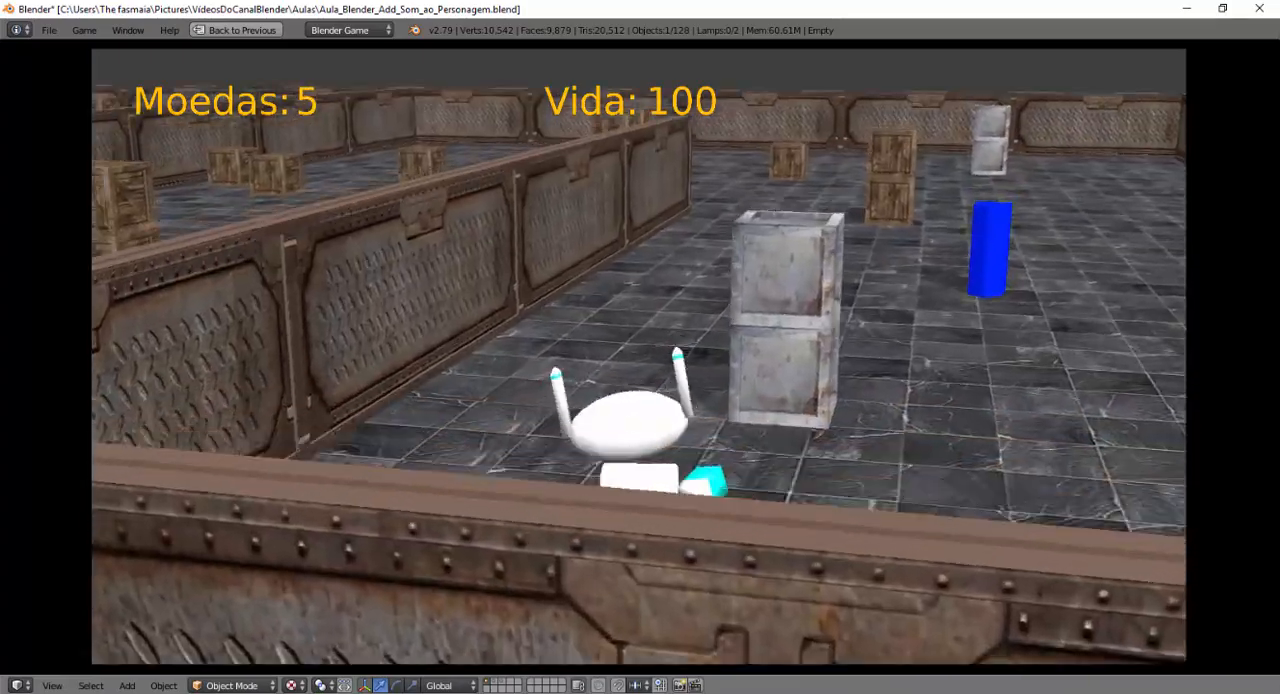
key("w")
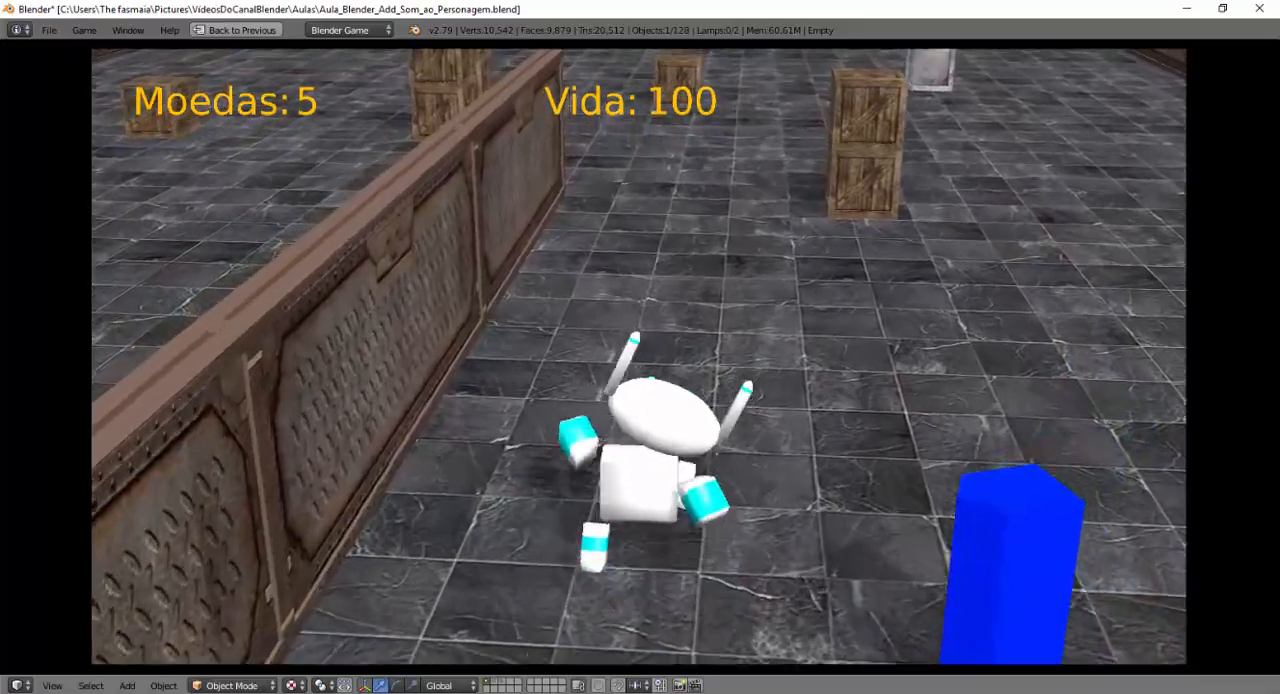
key("w")
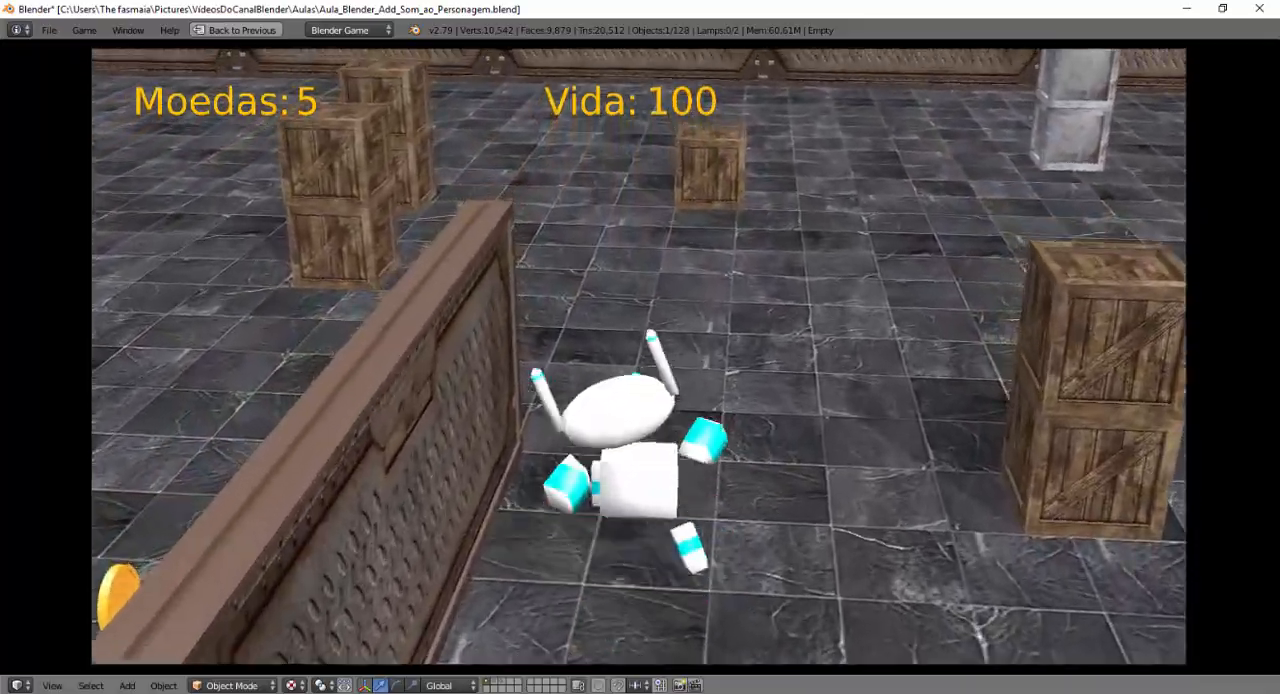
key("w")
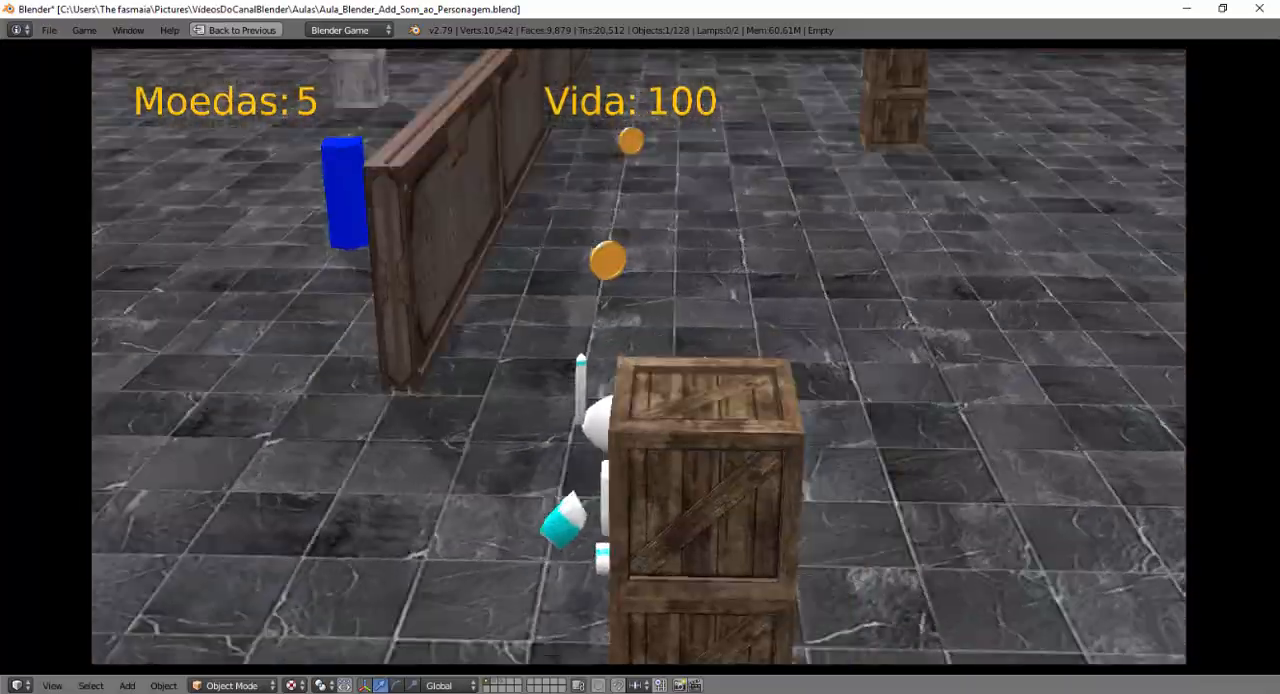
key("w")
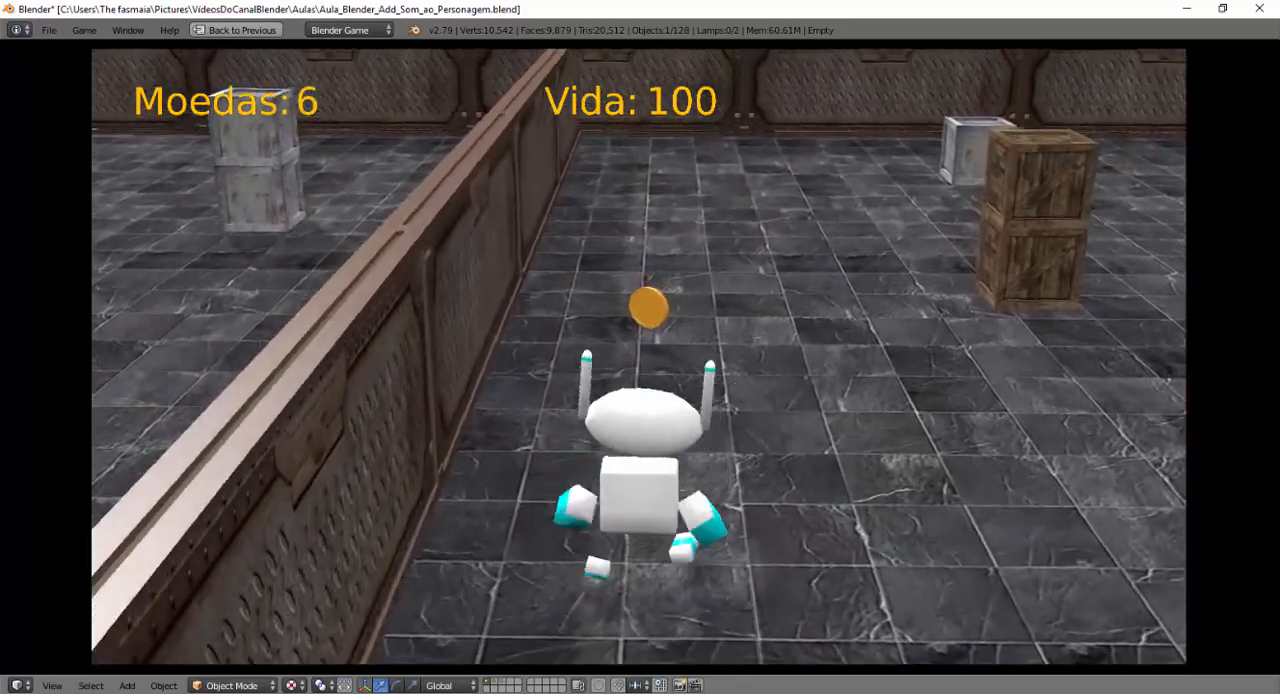
key("w")
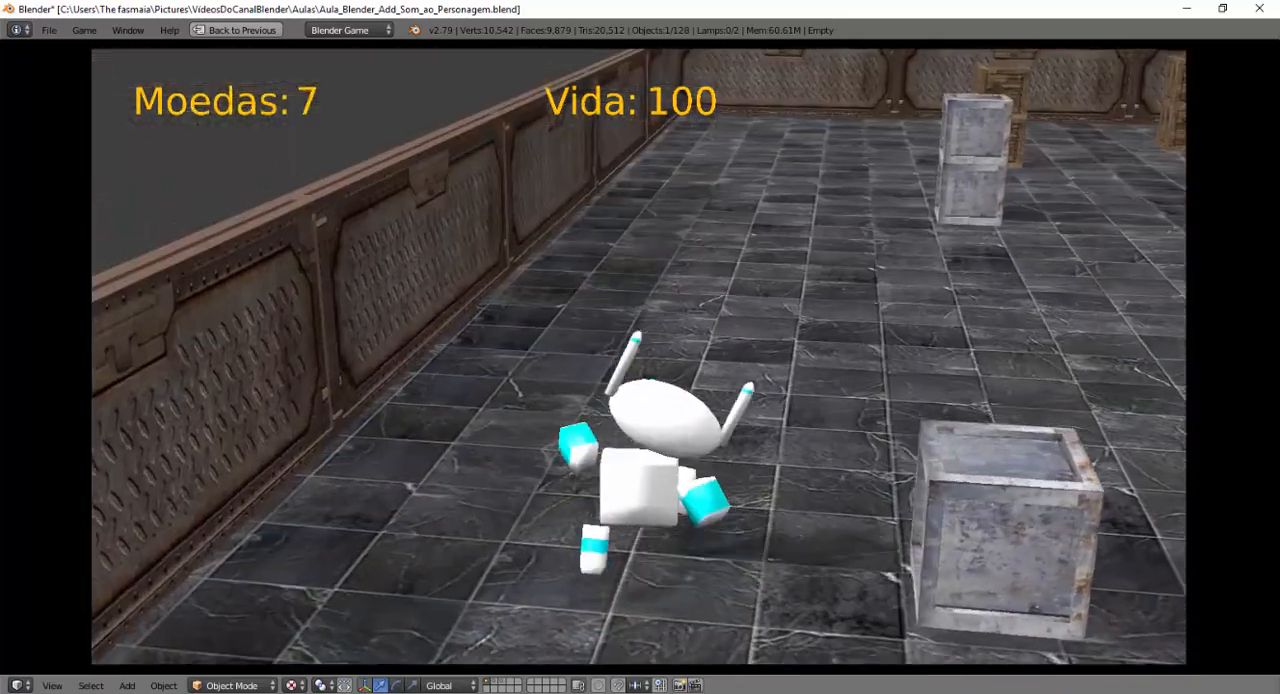
key("w")
key("d")
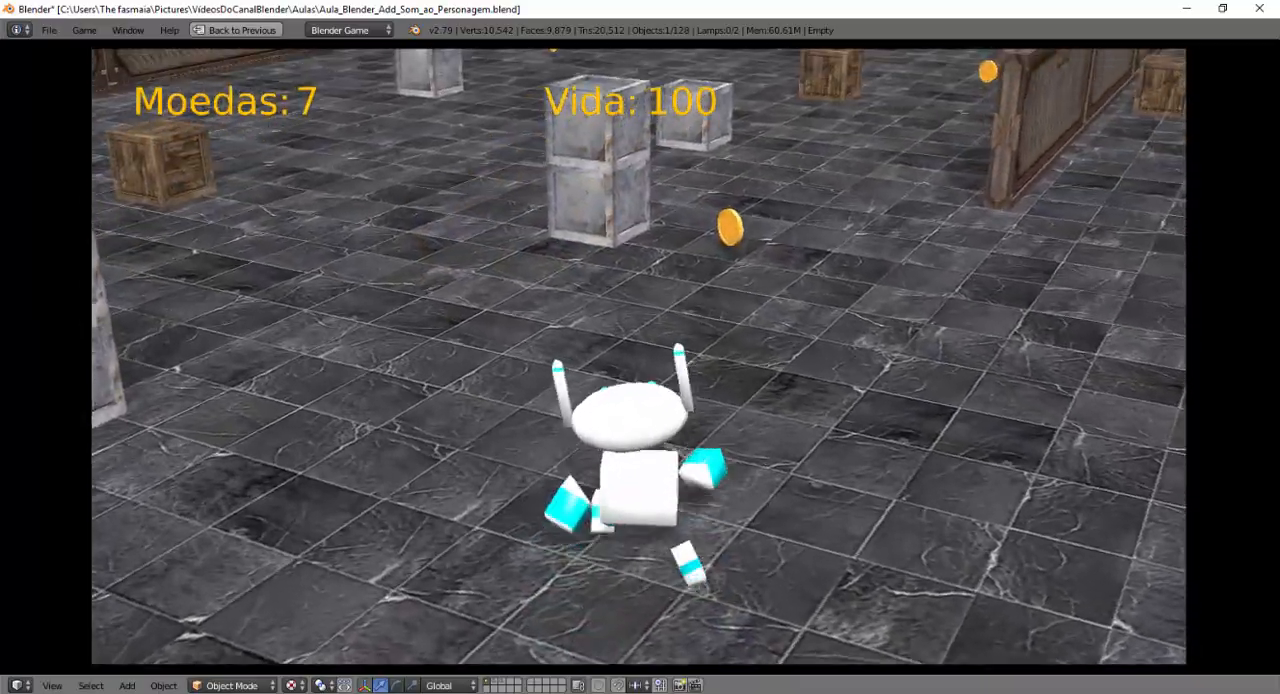
key("w")
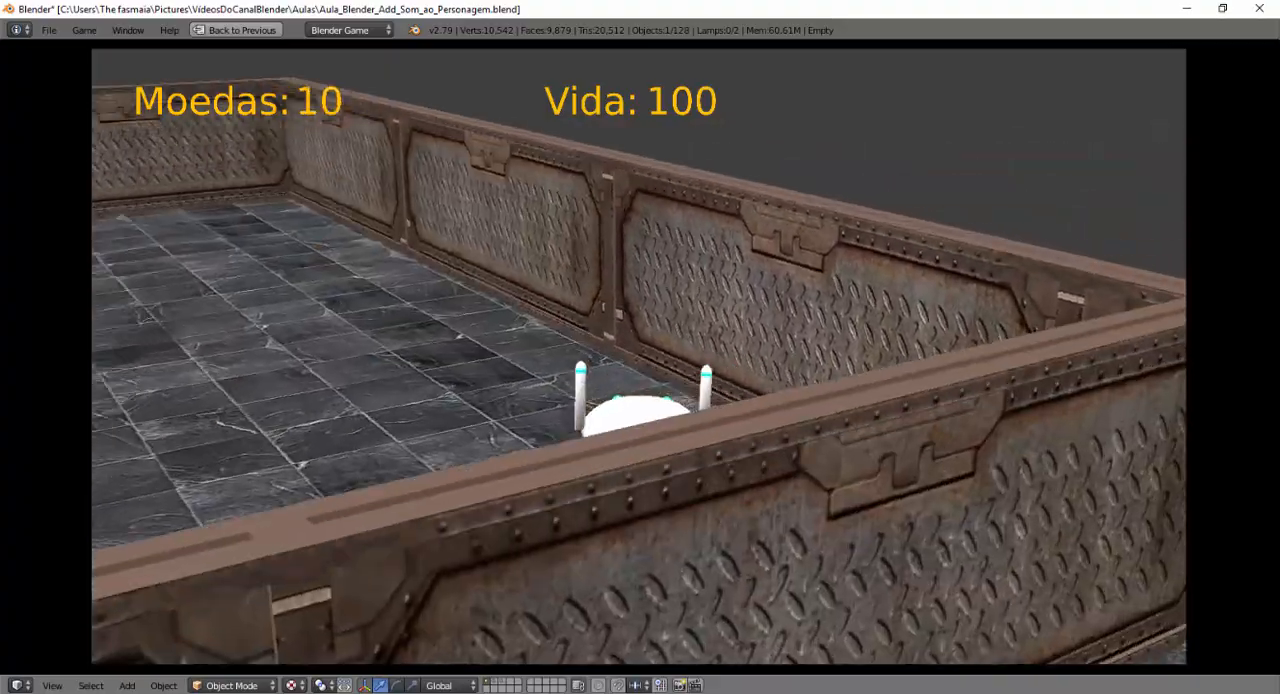
key("a")
key("w")
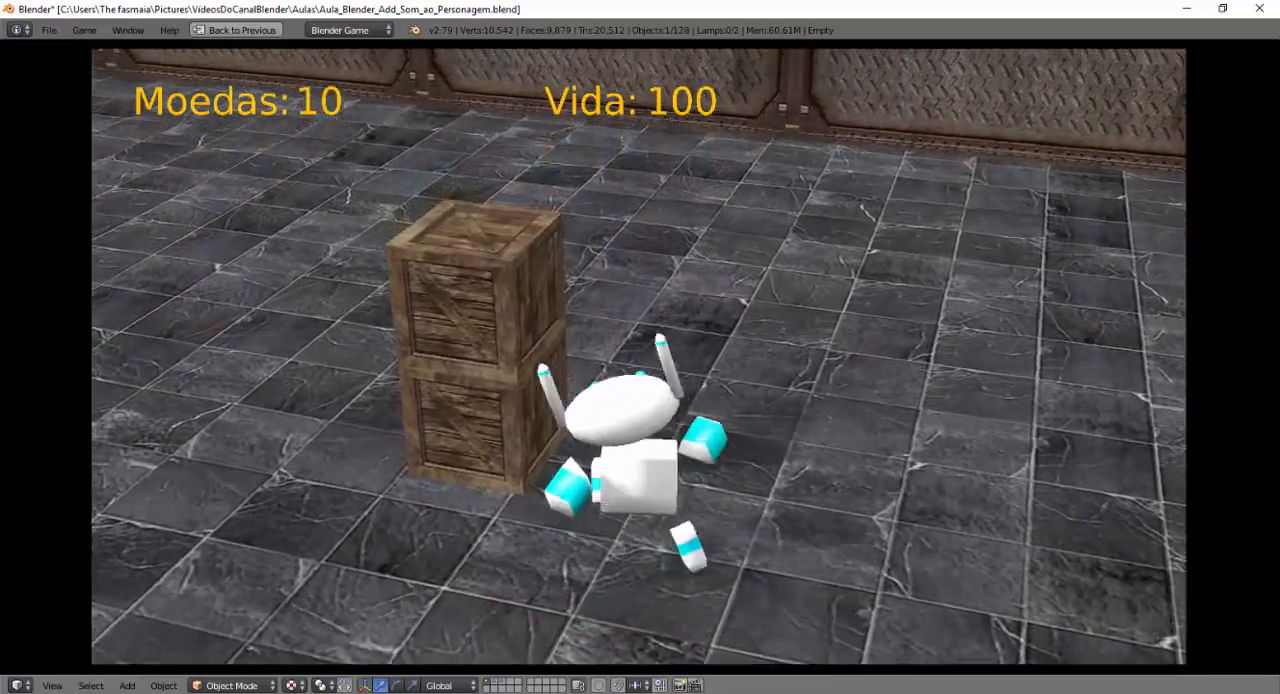
key("w")
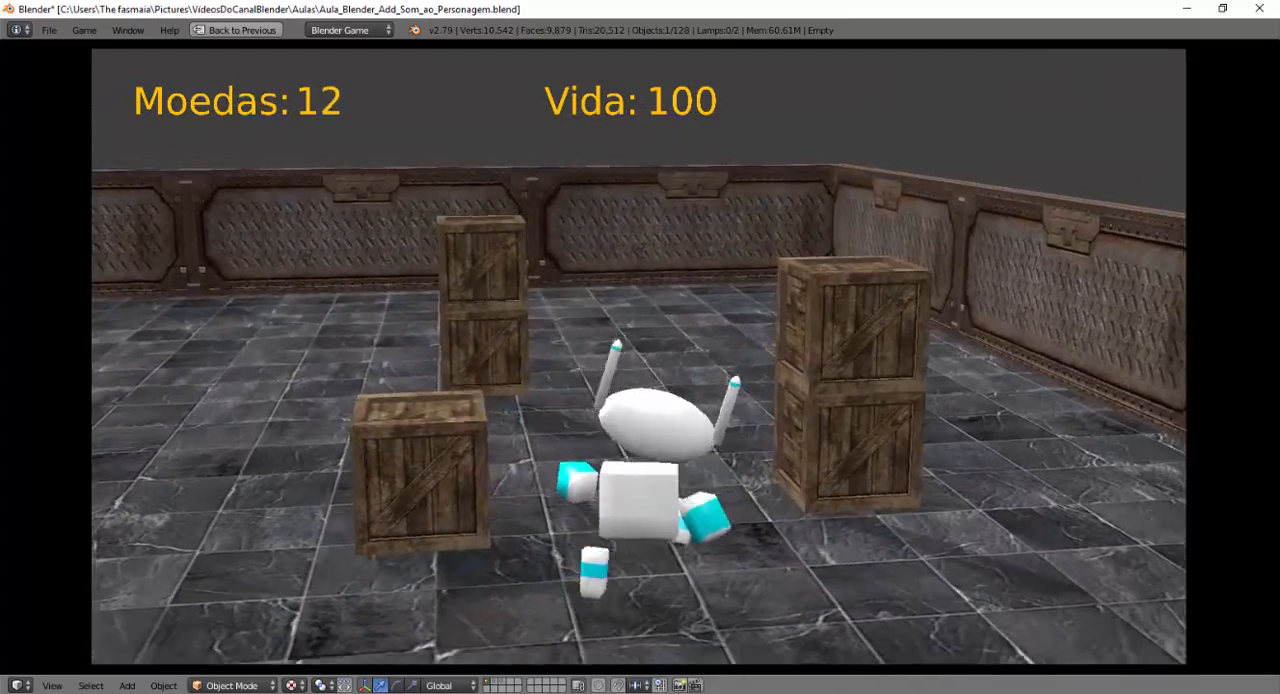
key("w")
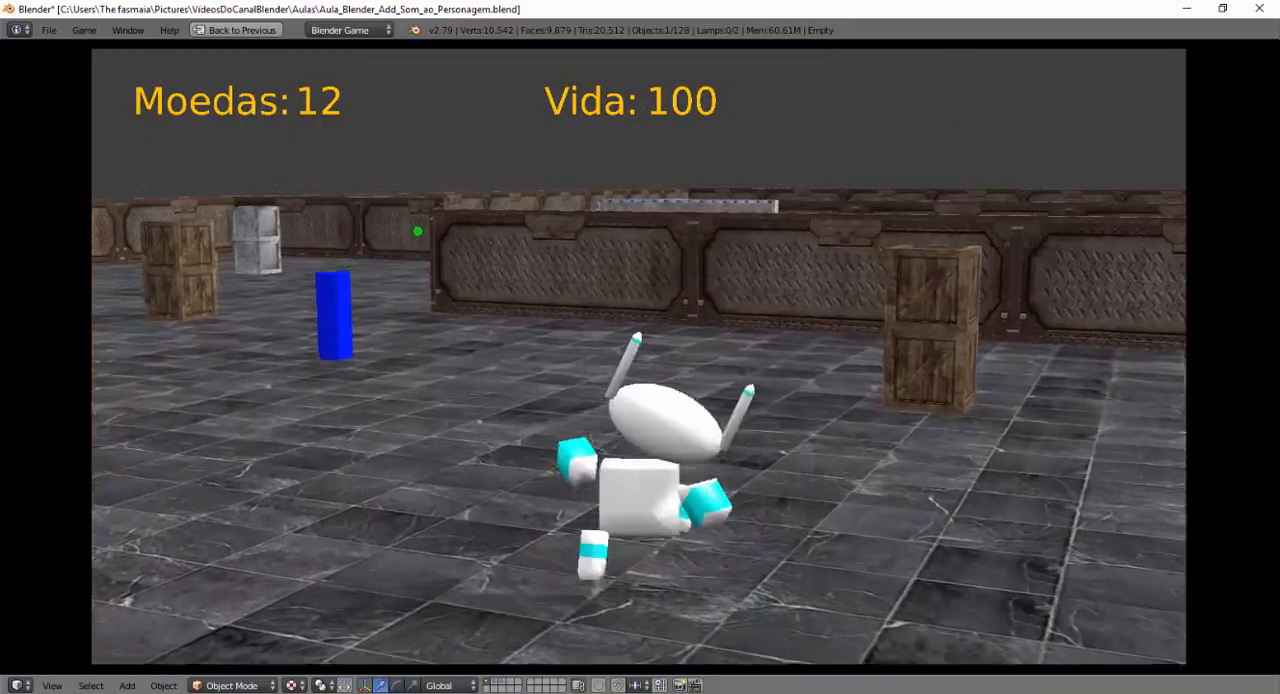
key("w")
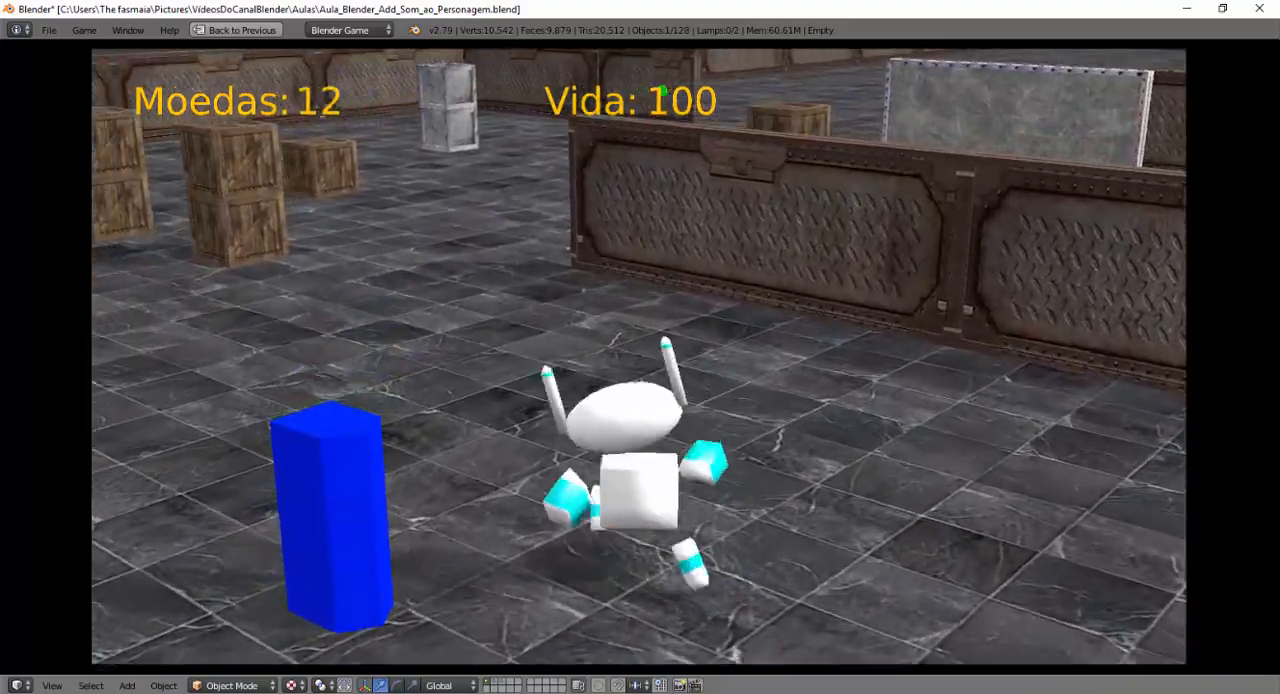
Walk the robot forward and backward through the open gates to check the footstep sound in both directions, and stop the game.
key("w")
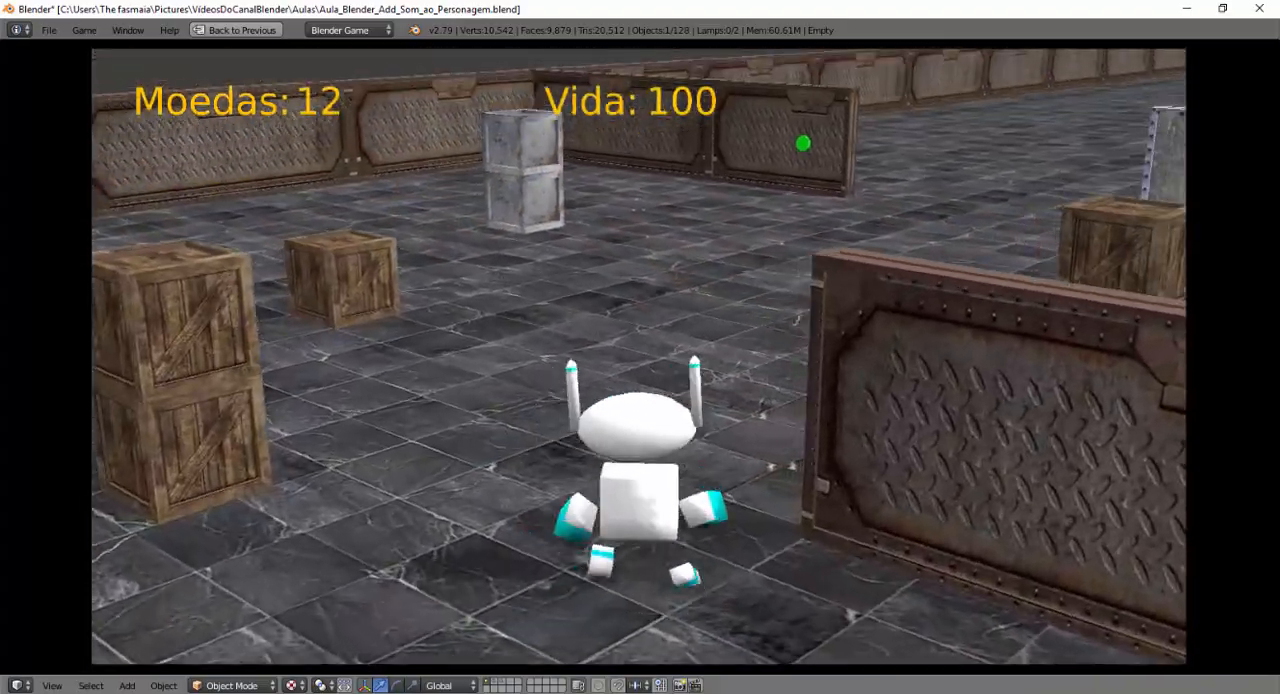
key("w")
key("w")
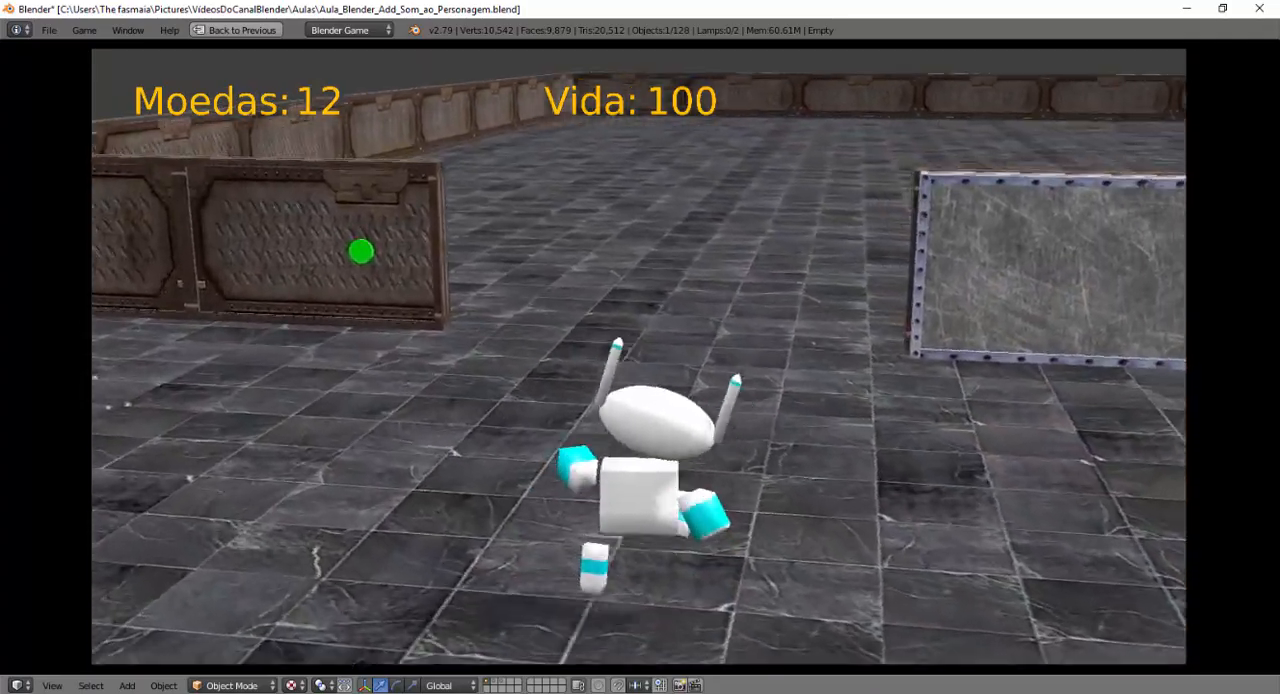
key("w")
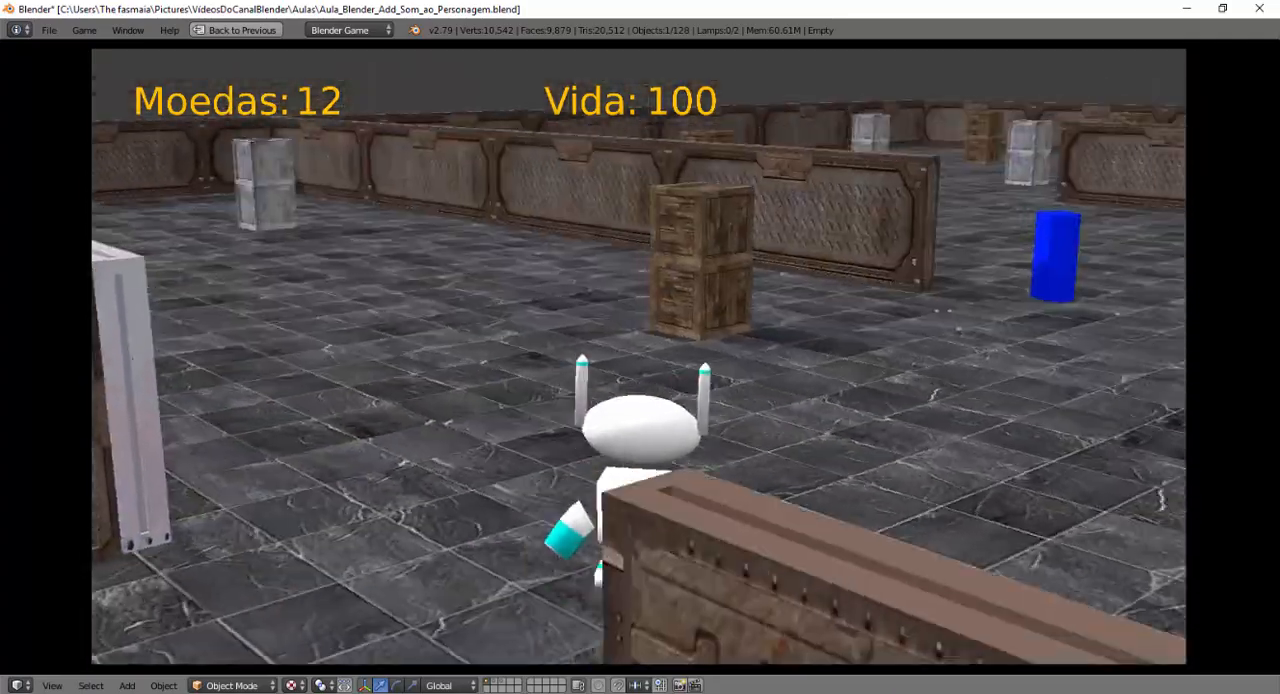
key("s")
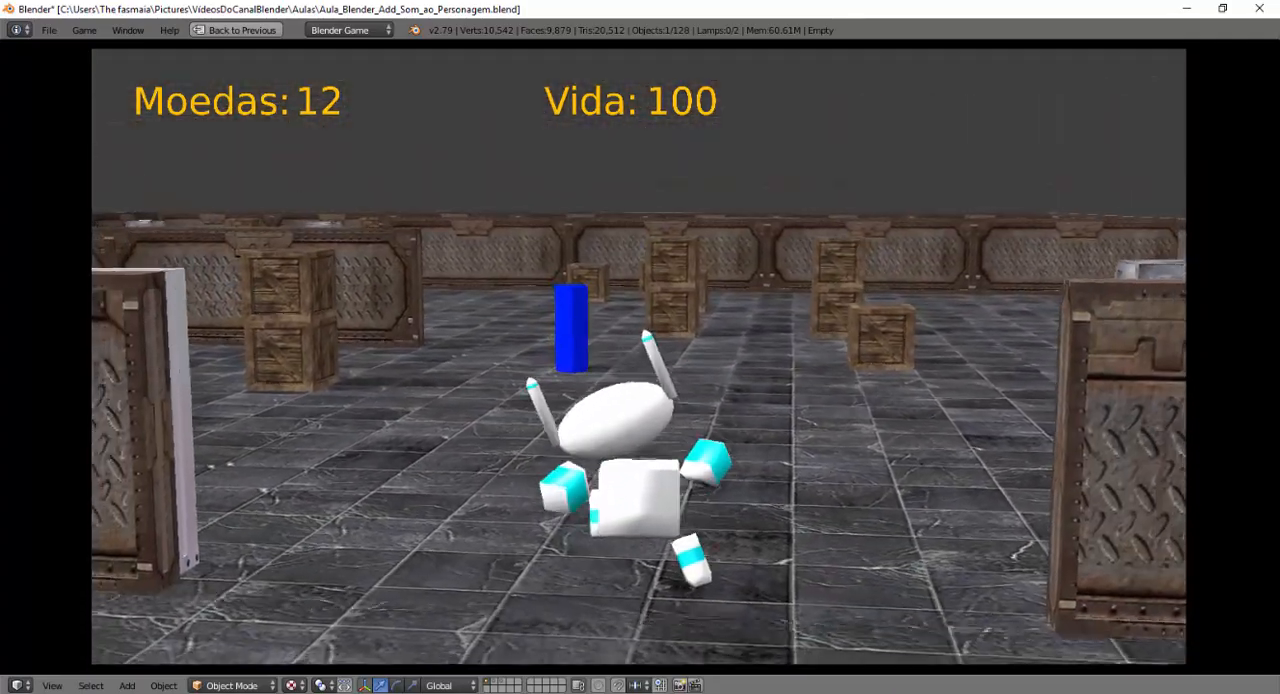
key("s")
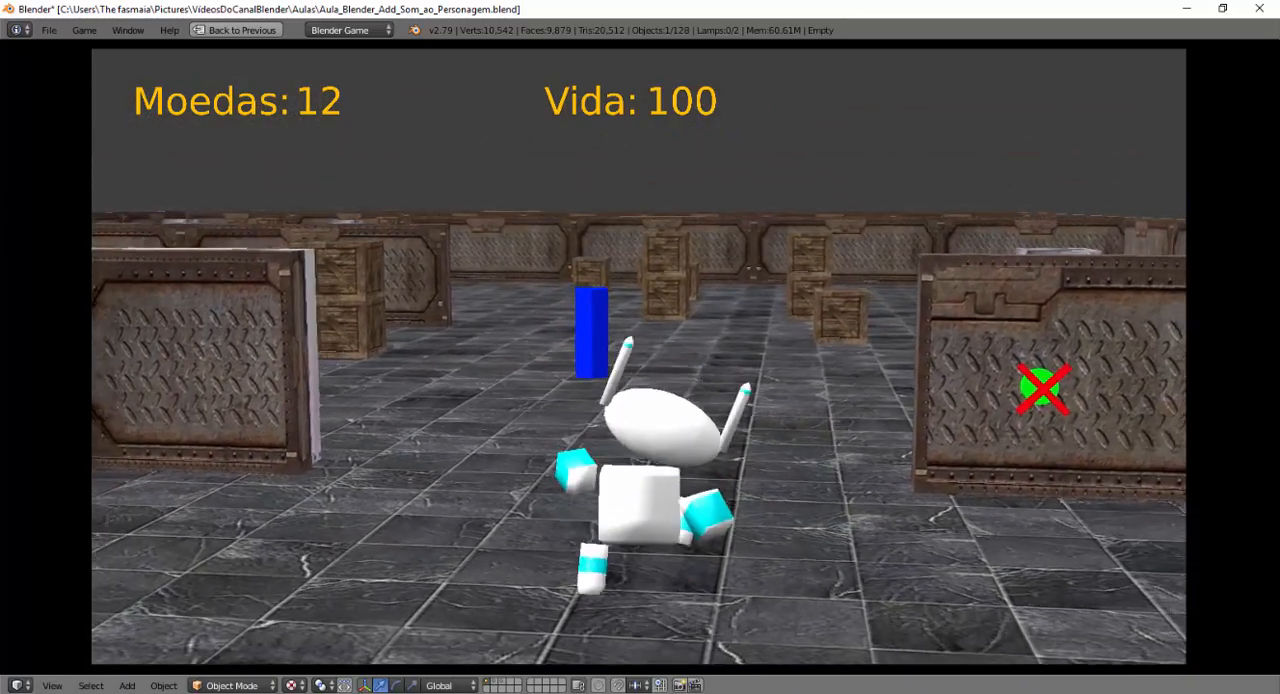
key("s")
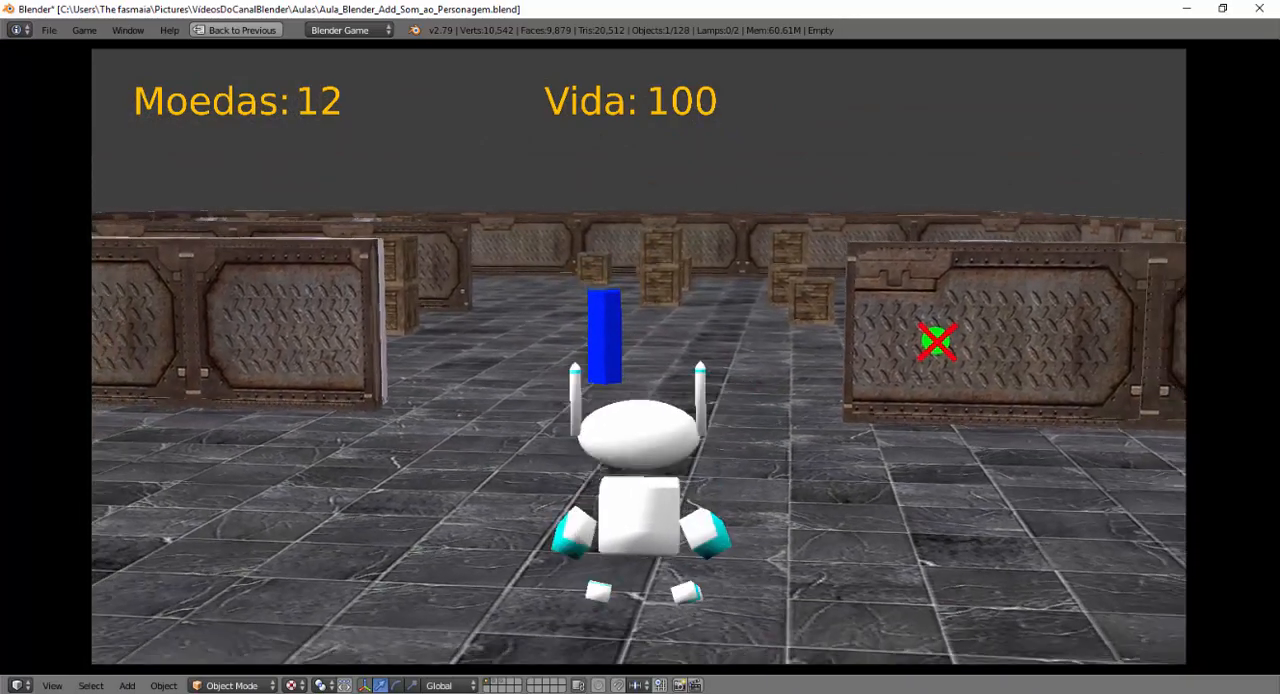
key("s")
key("a")
key("w")
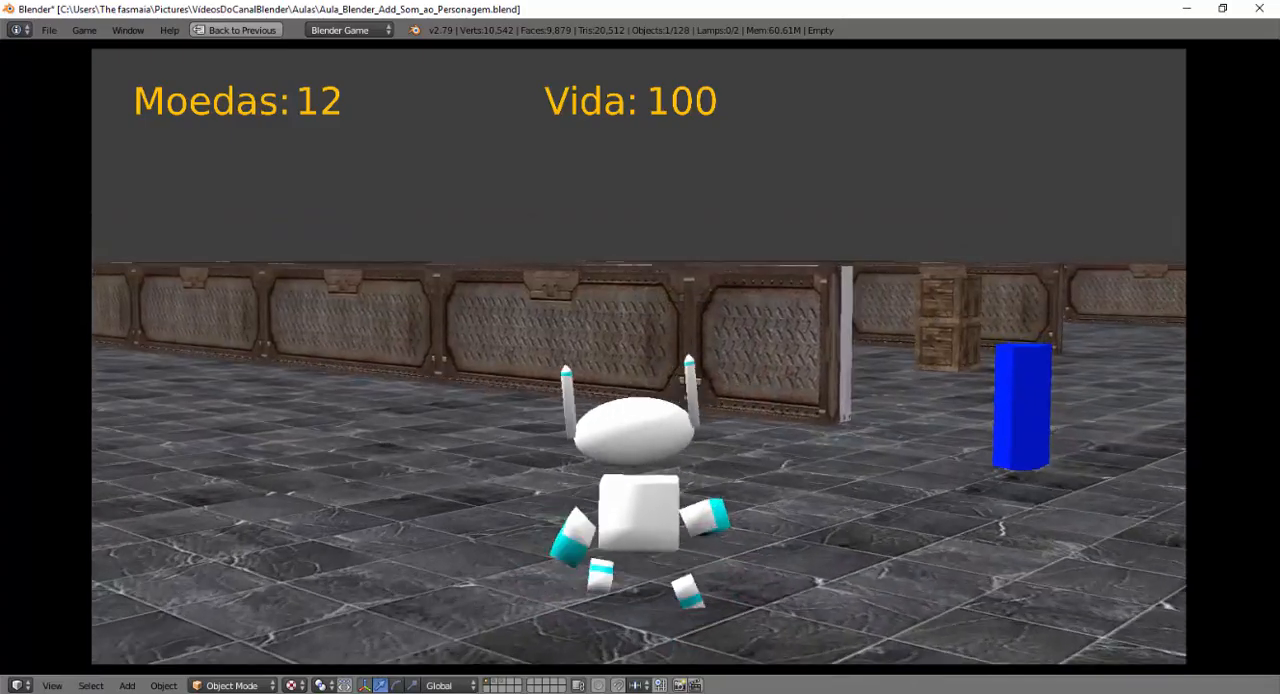
key("w")
key("d")
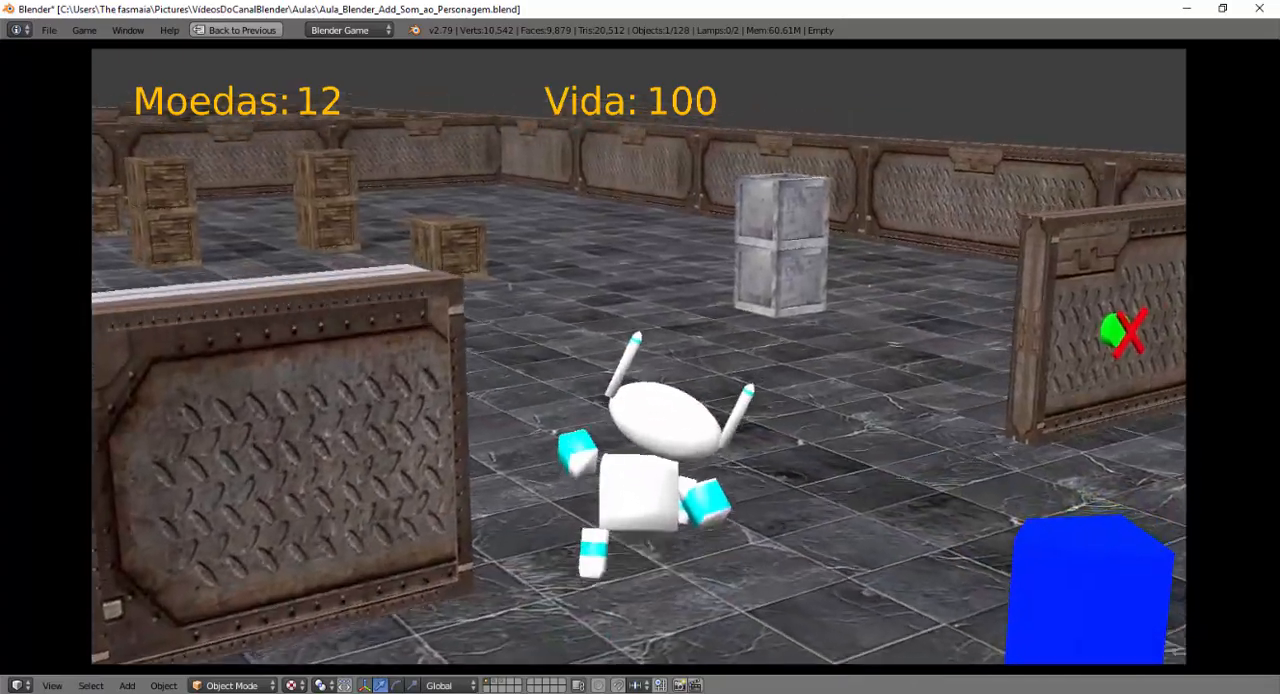
key("w")
key("a")
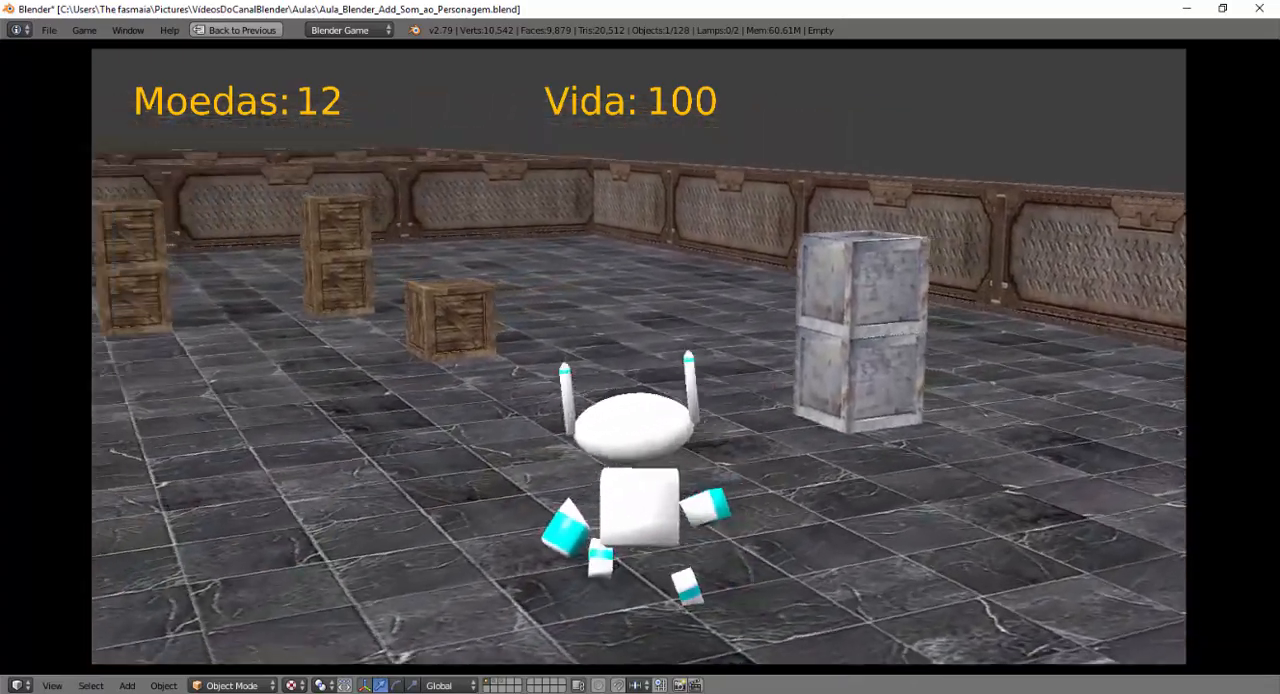
key("Escape")
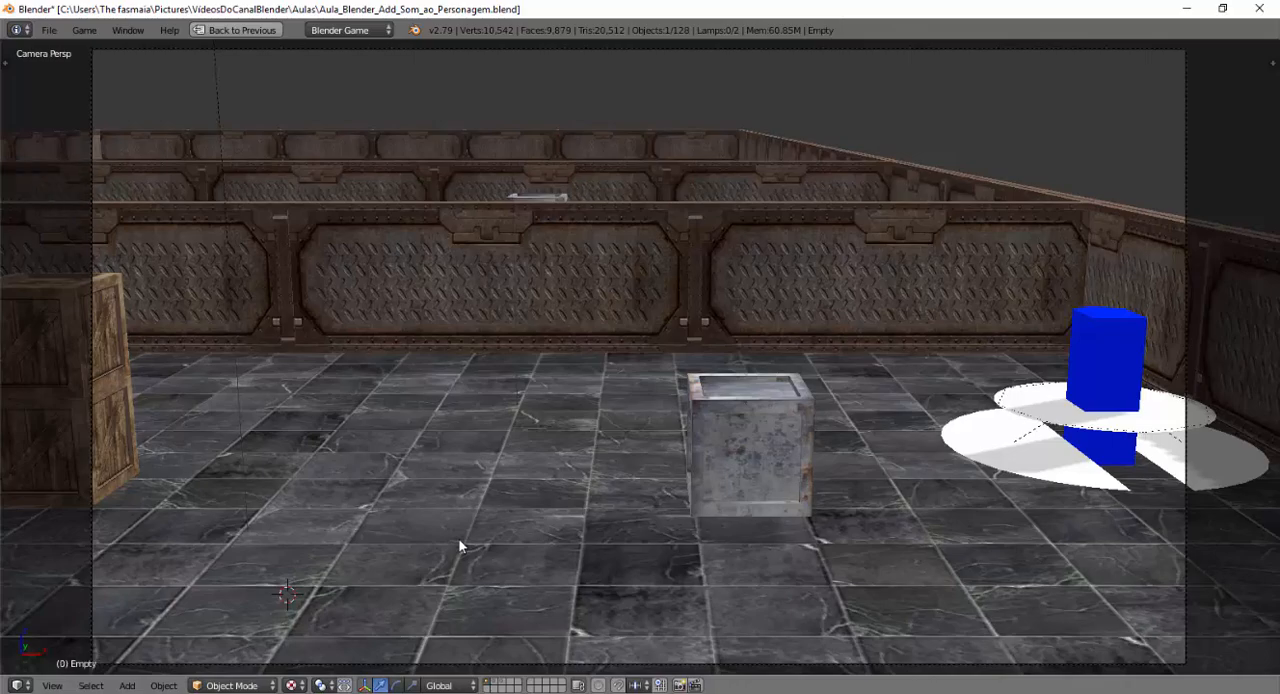
Run the game again from the camera view and walk the robot between the crates and walls, collecting coins, to check the footstep sound.
key("p")
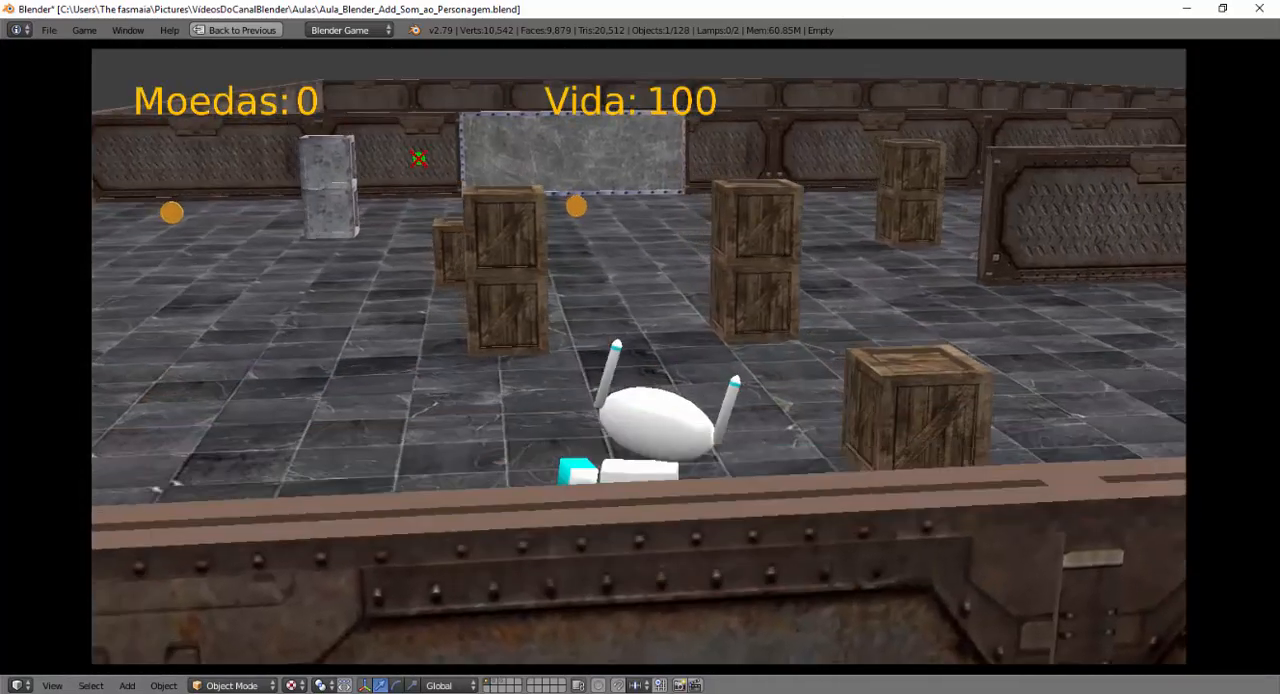
key("w")
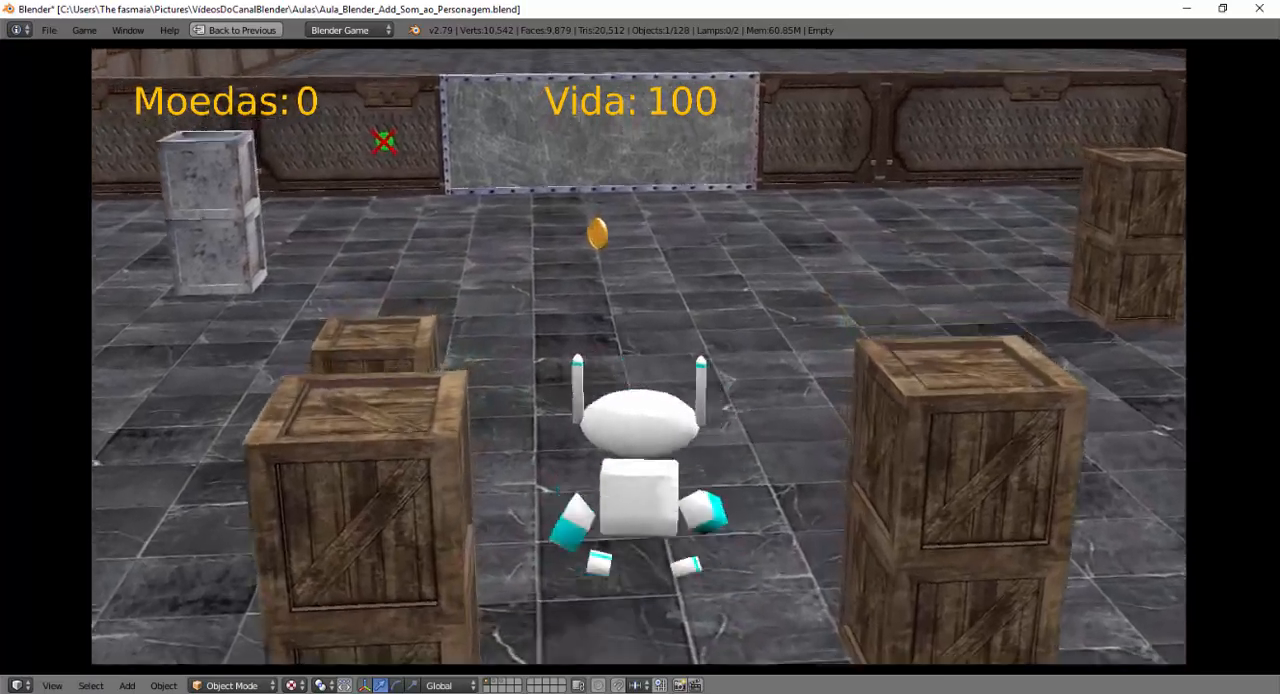
key("w")
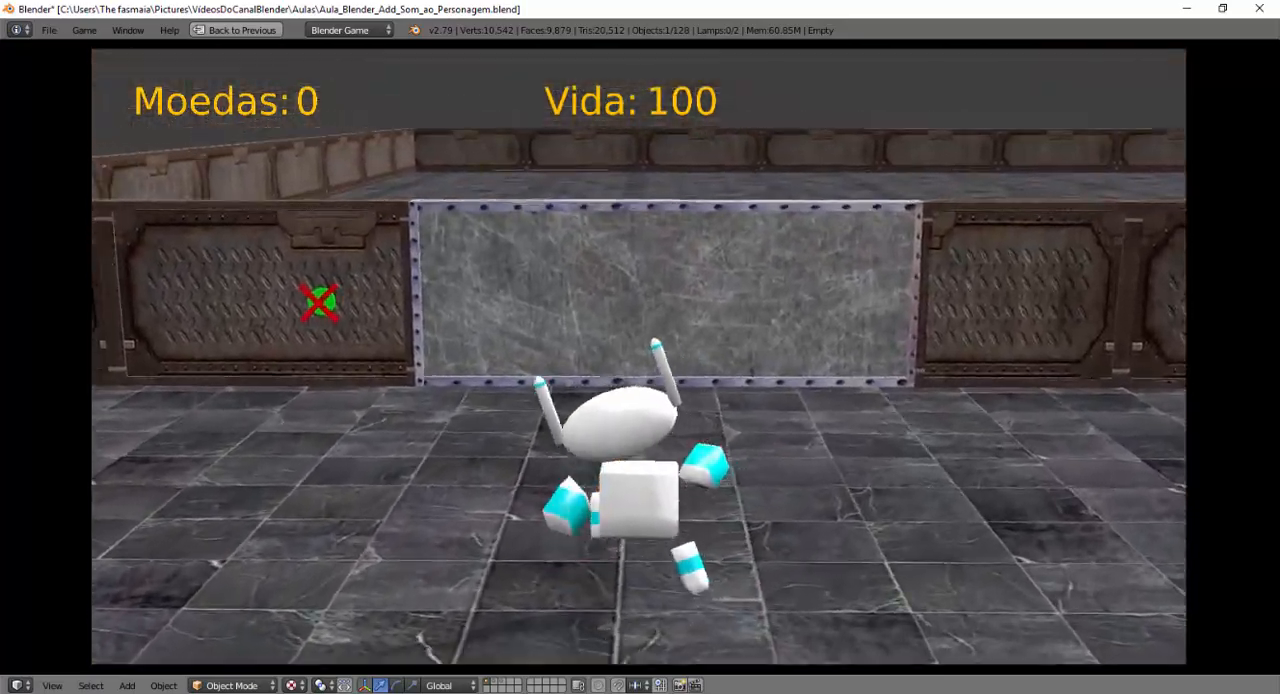
key("w")
key("a")
key("a")
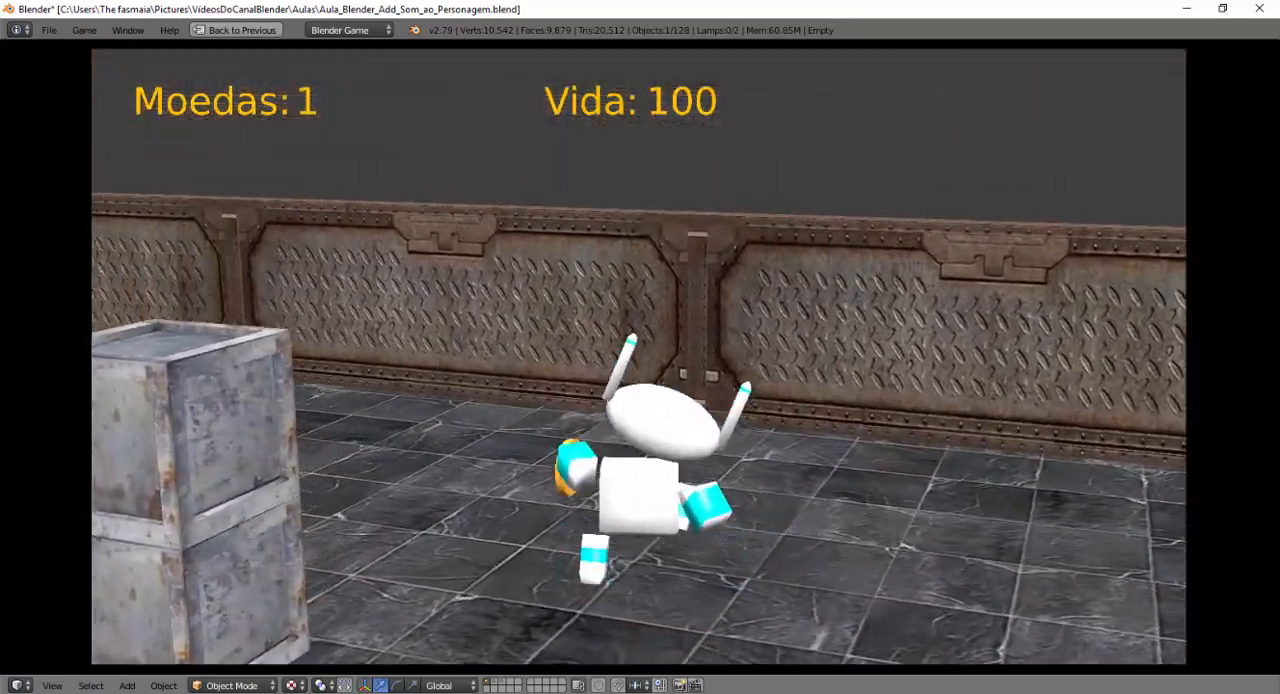
key("w")
key("a")
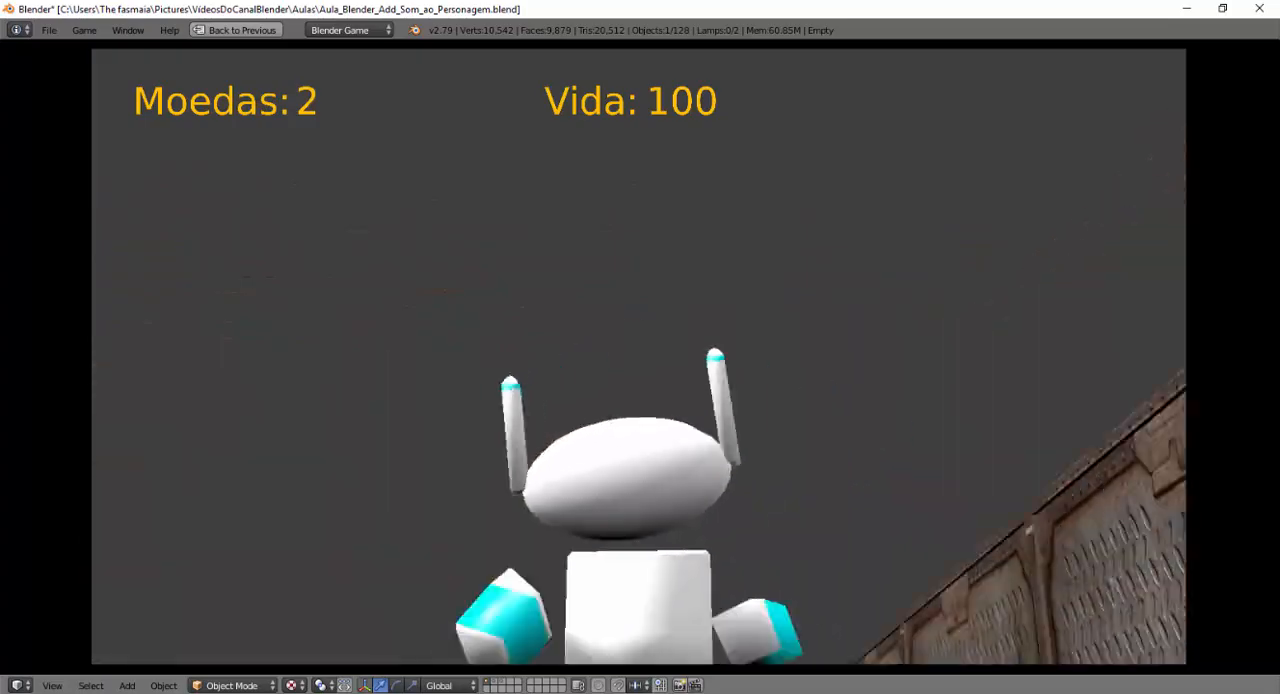
key("w")
key("a")
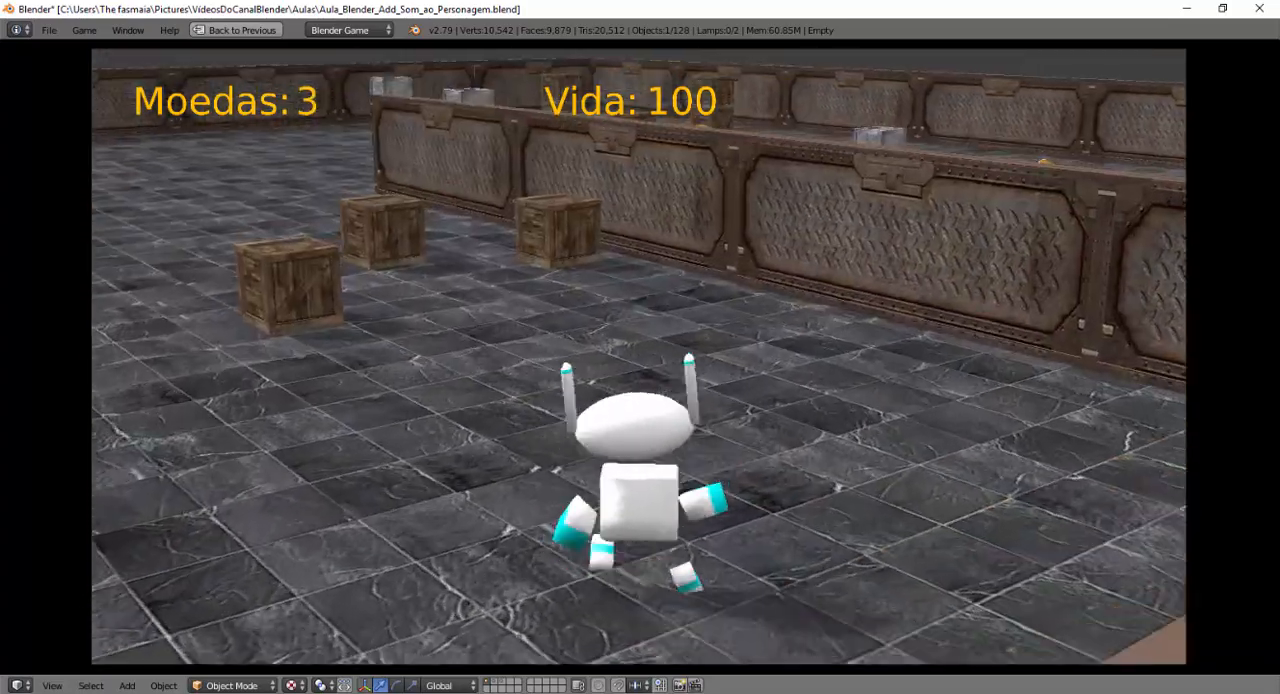
key("w")
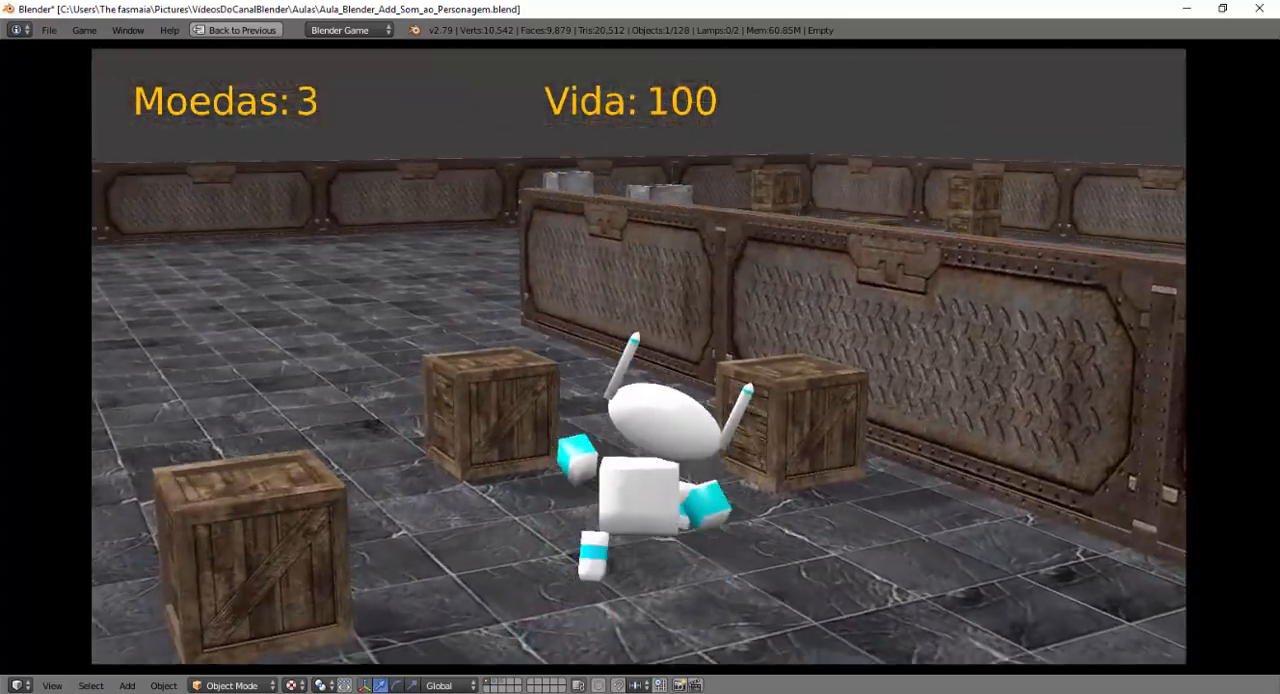
key("w")
key("a")
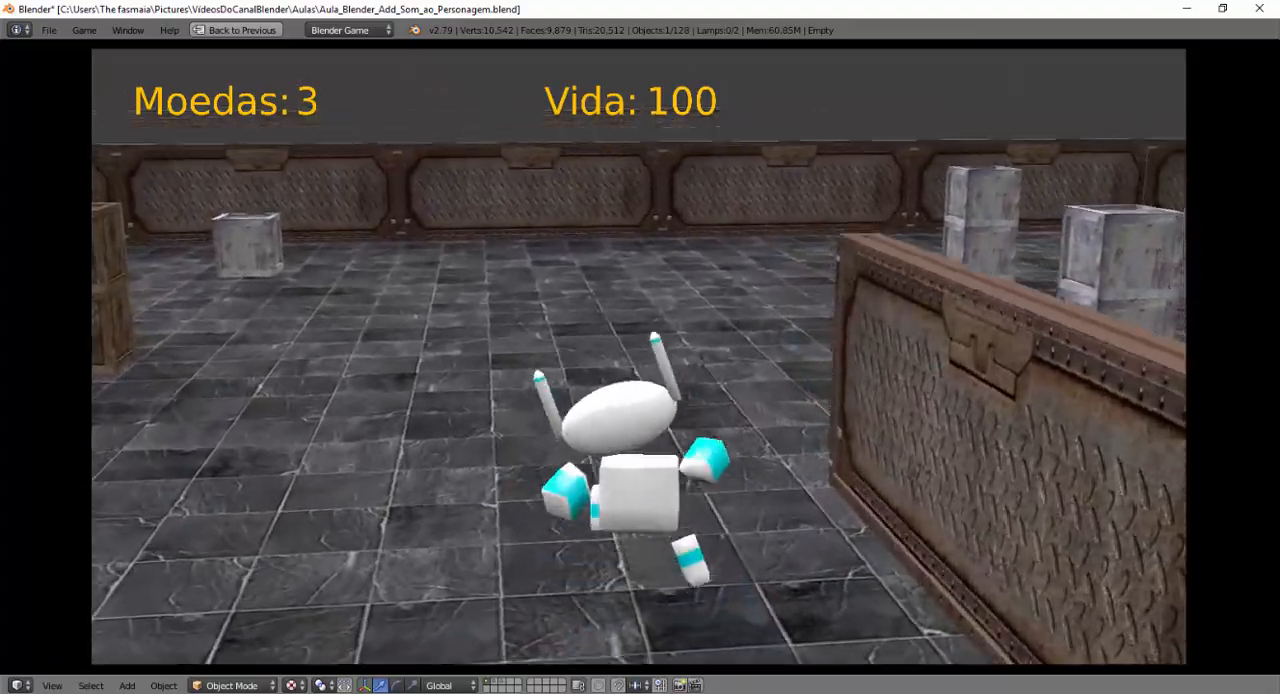
key("w")
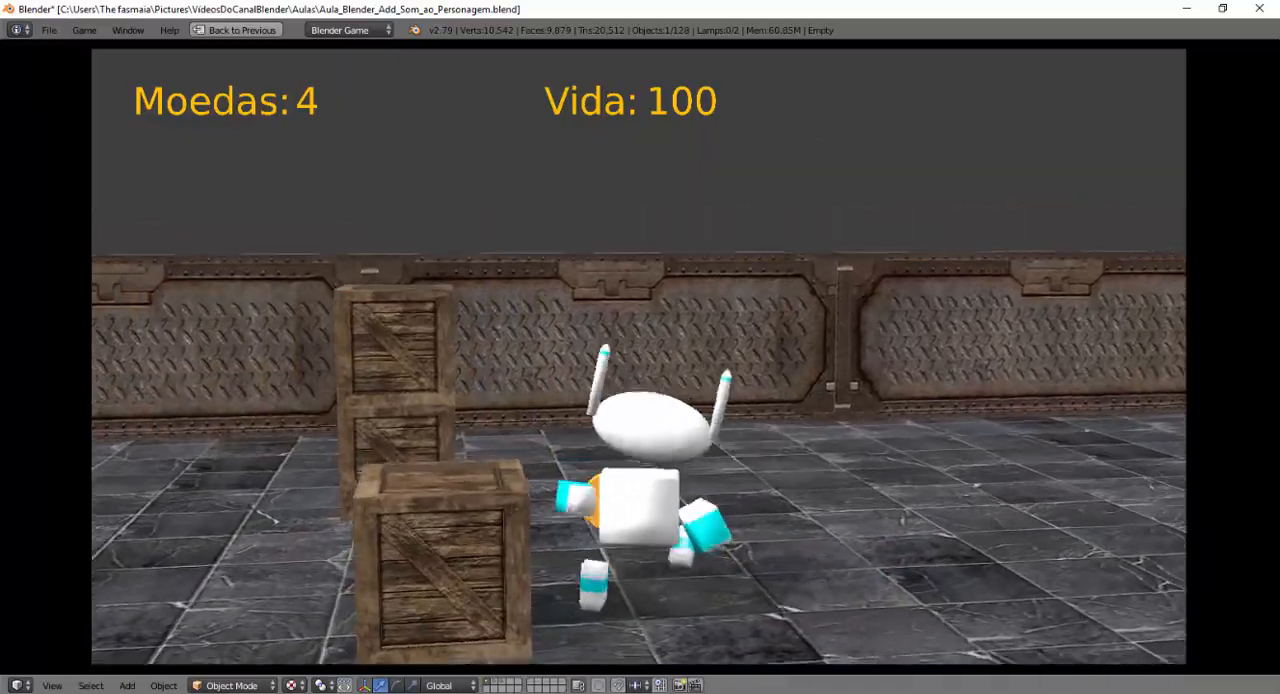
key("w")
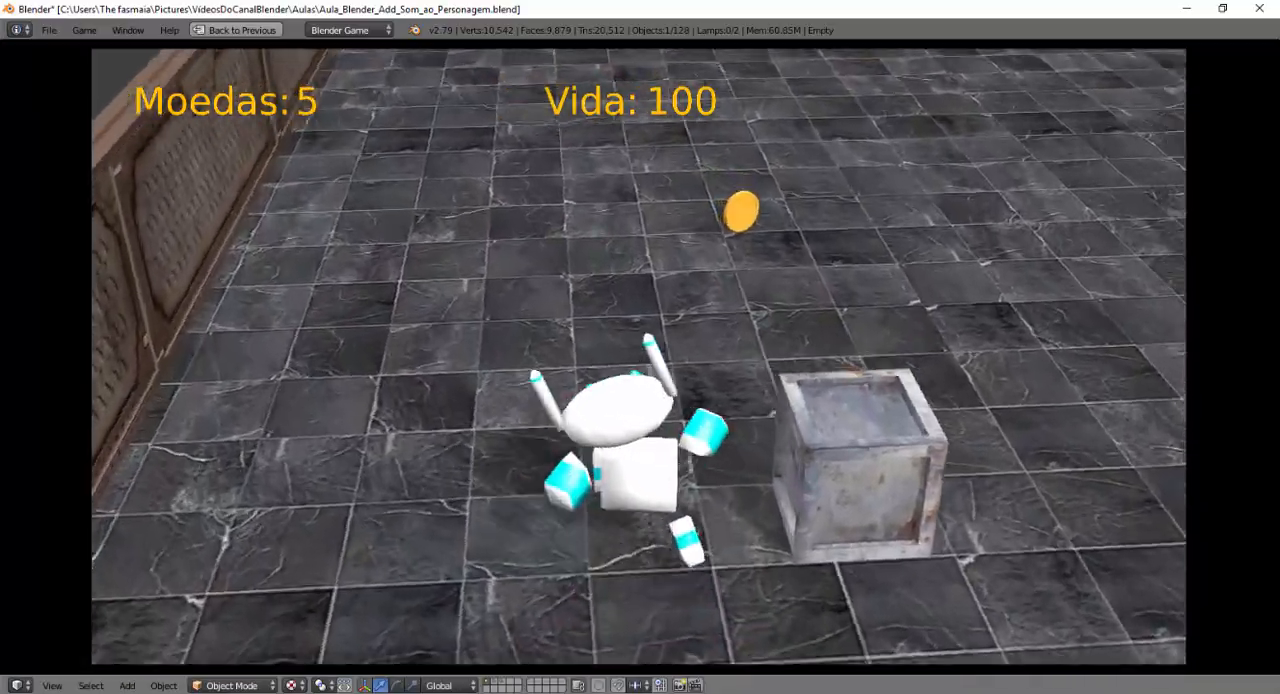
key("w")
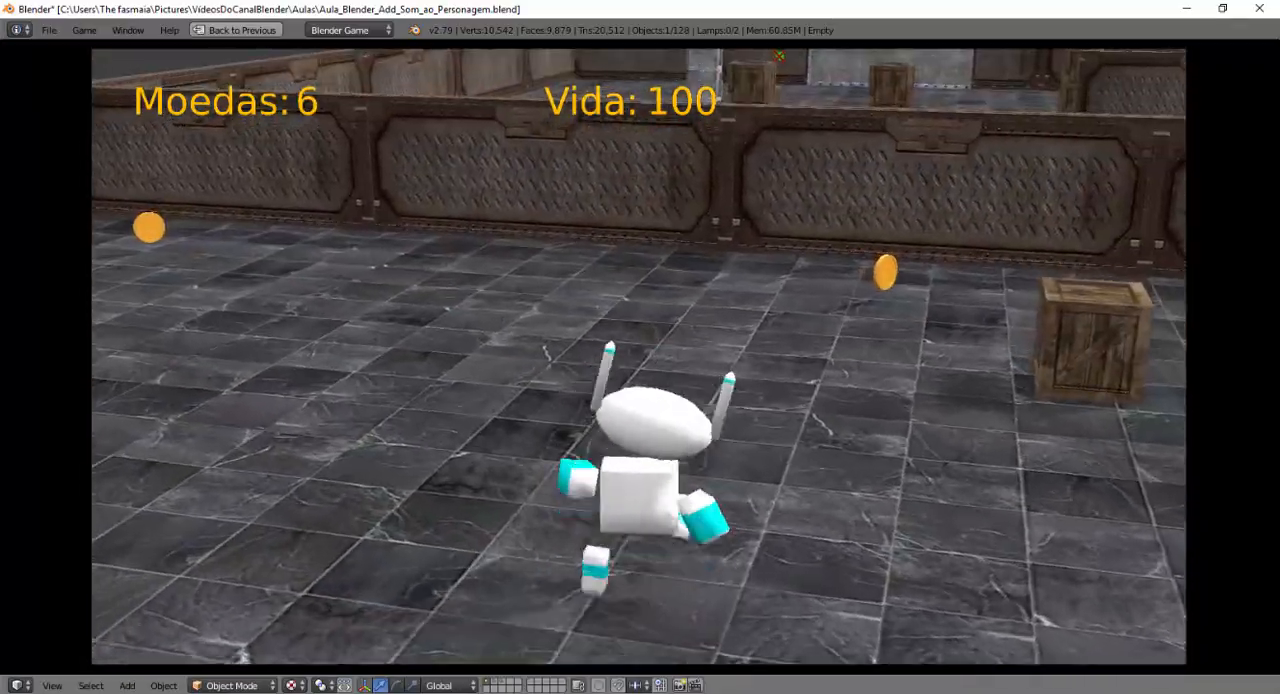
key("w")
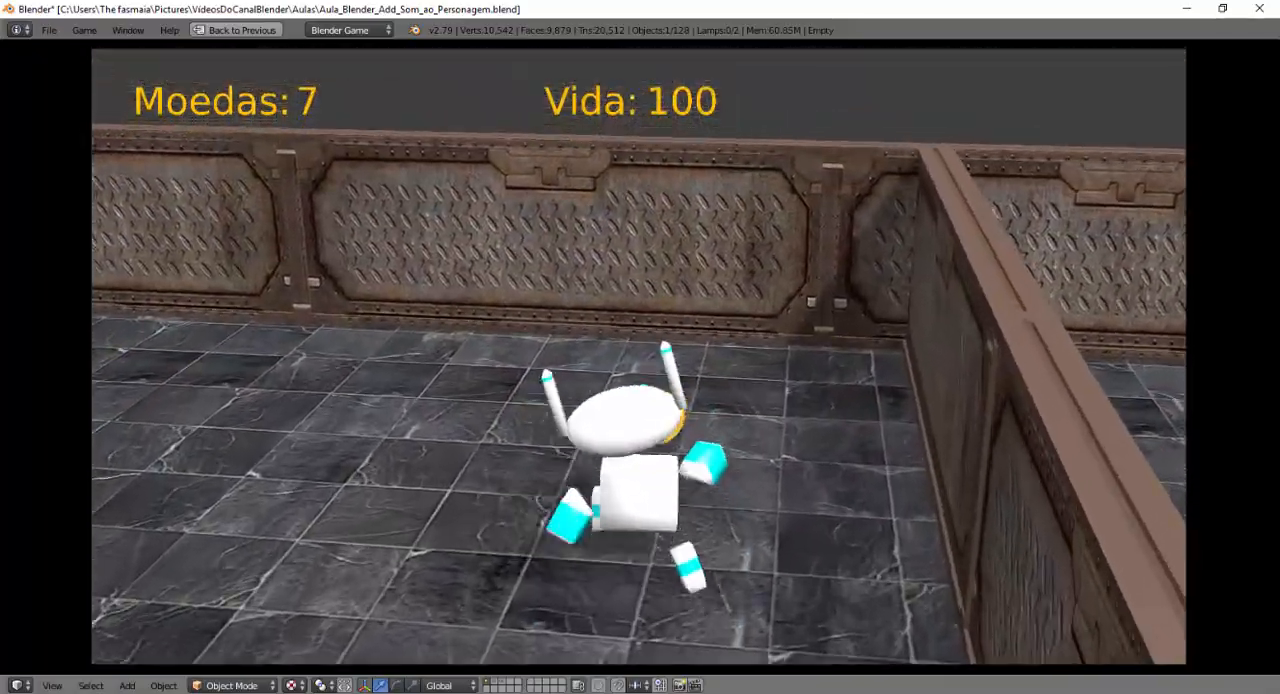
key("w")
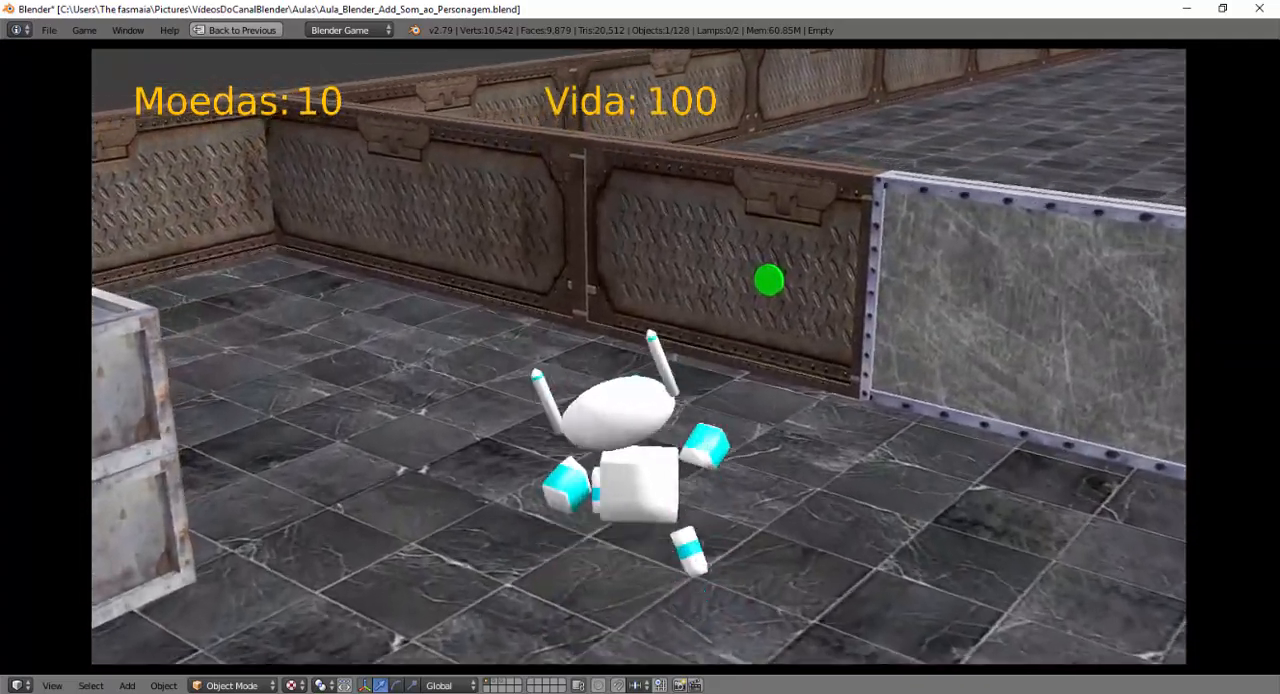
Walk the robot through the gate beside the green marker and up to the blue enemy to test the footsteps in the next areas.
key("w")
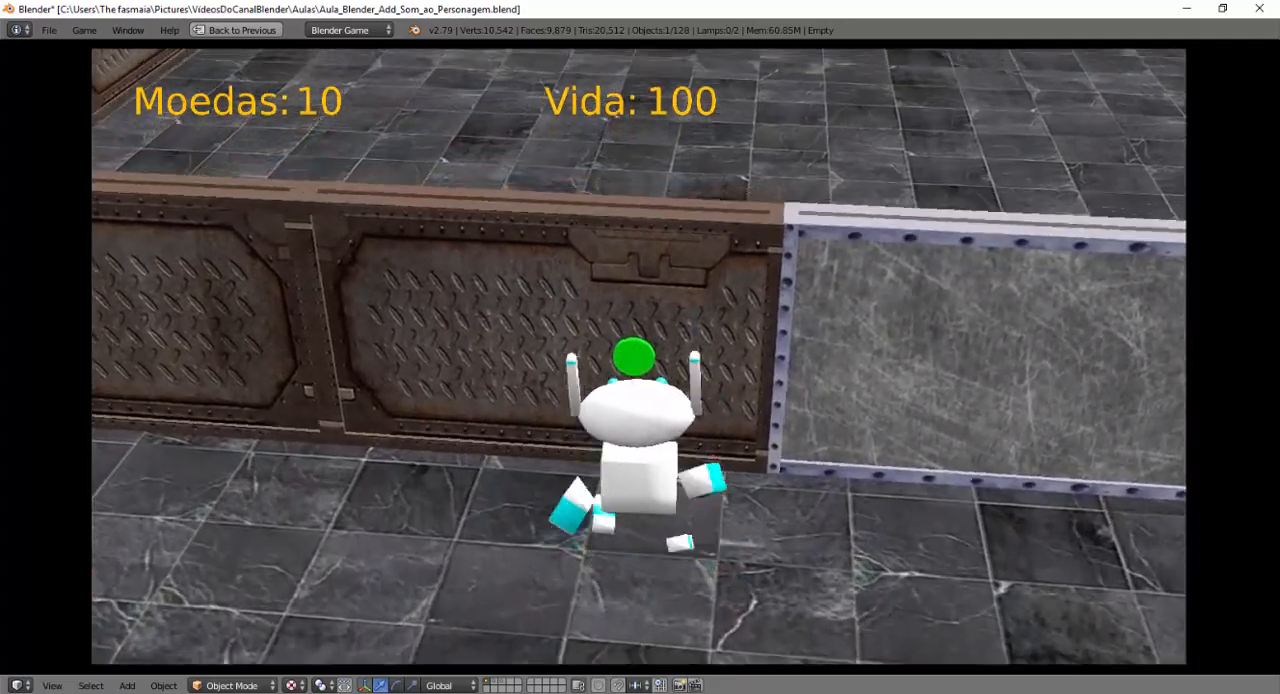
key("w")
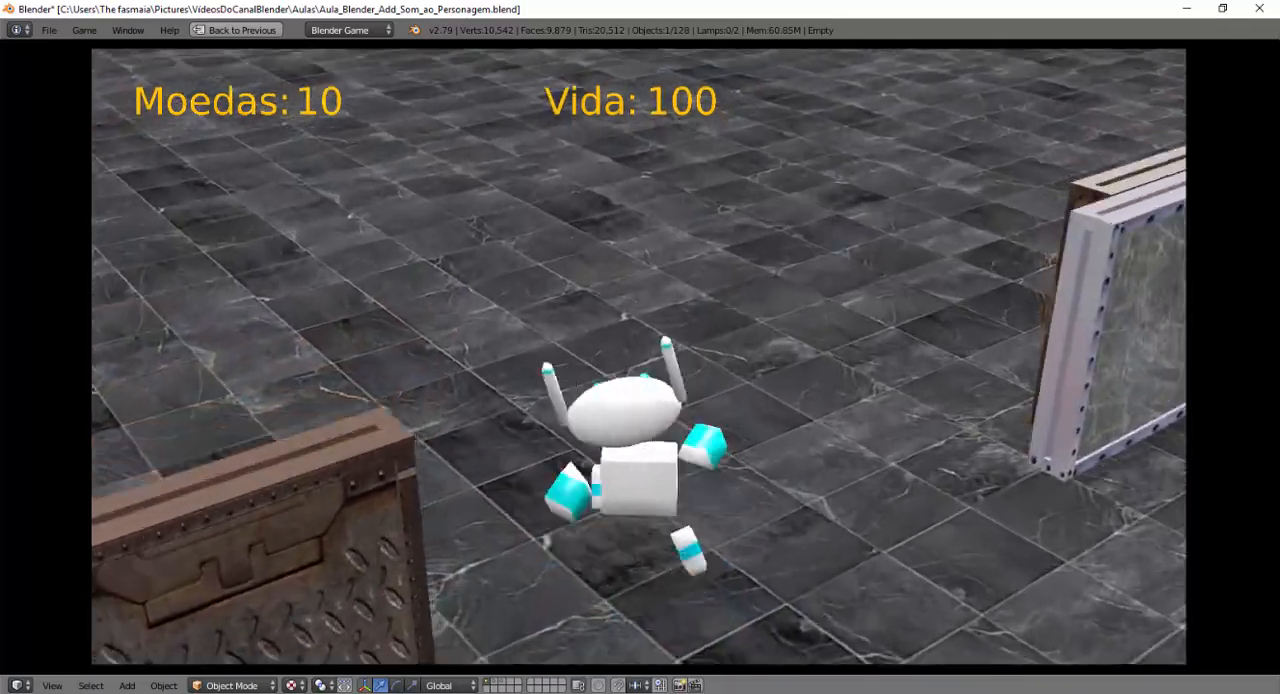
key("w")
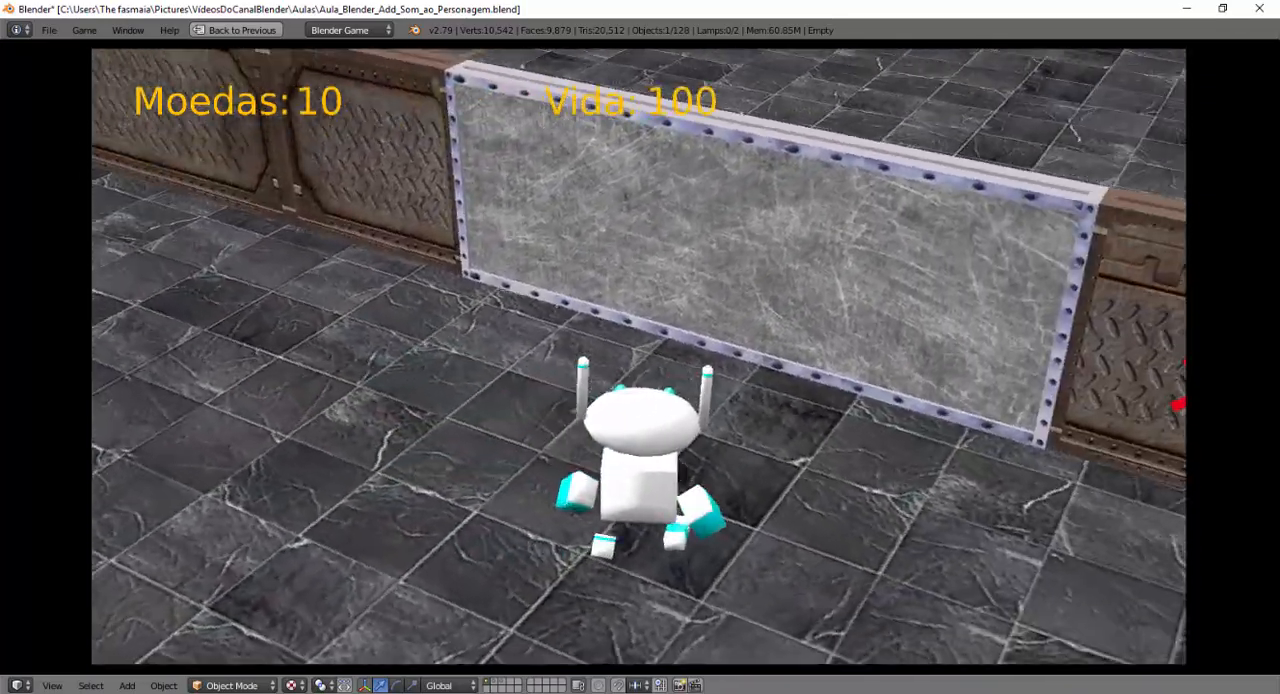
key("w")
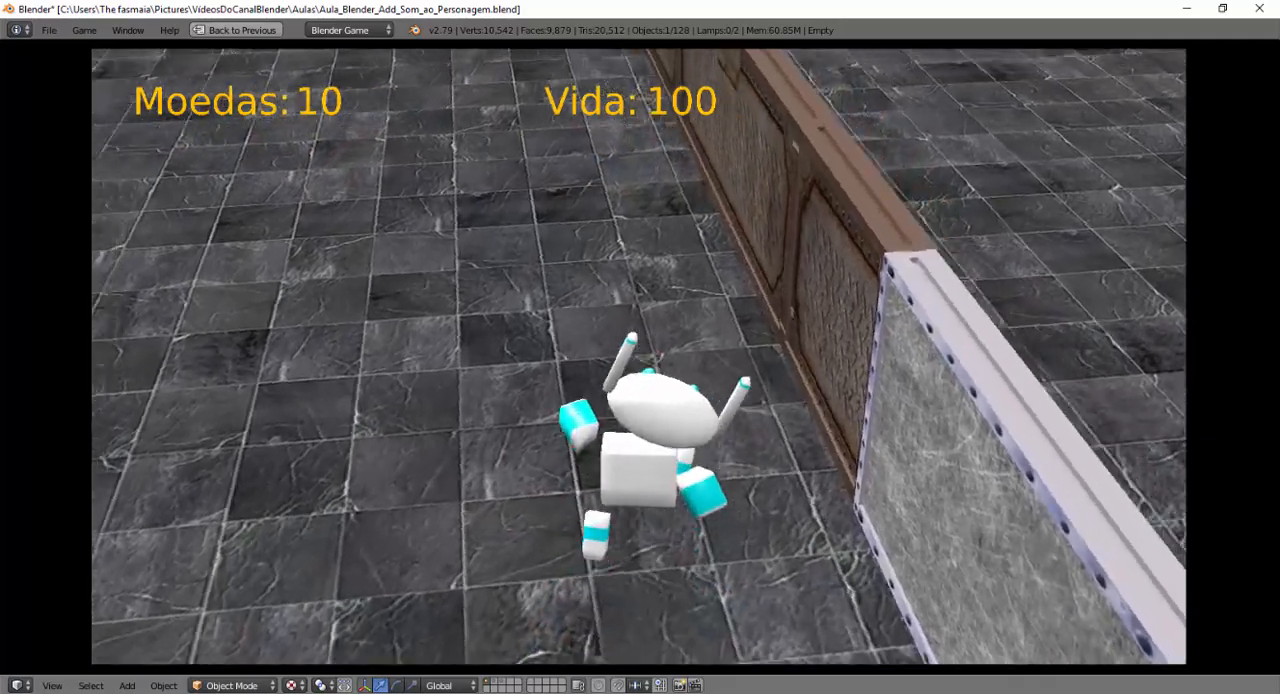
key("w")
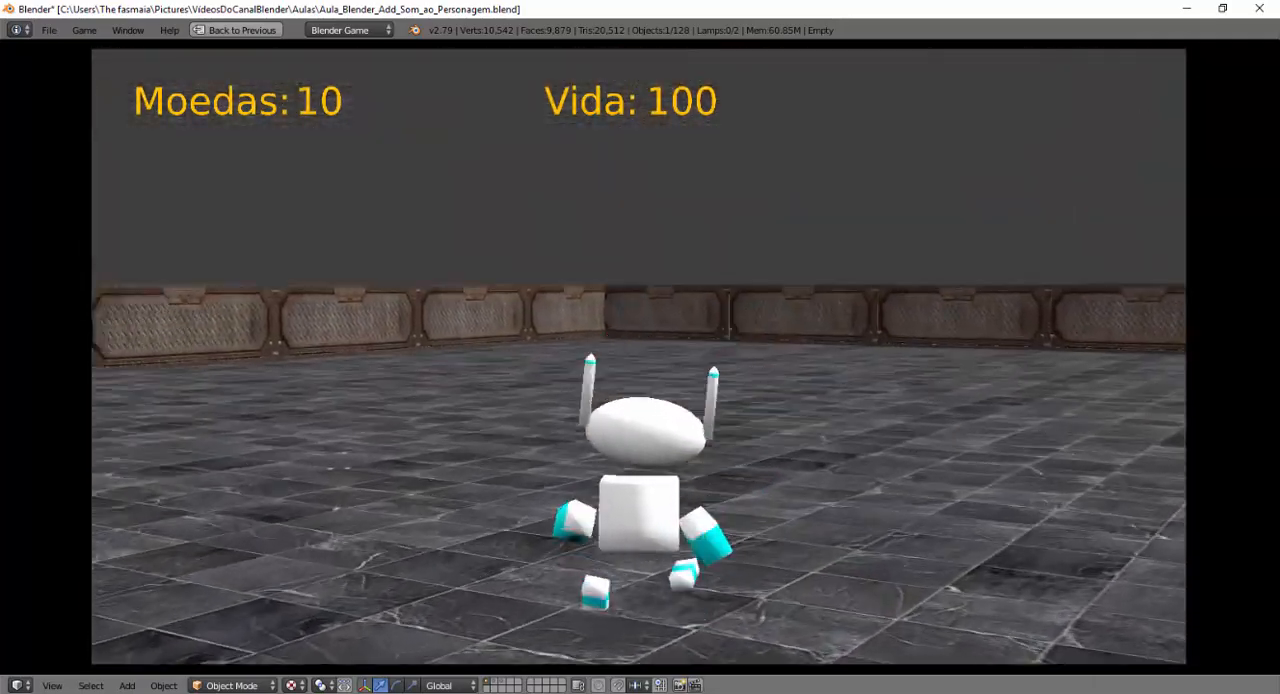
key("w")
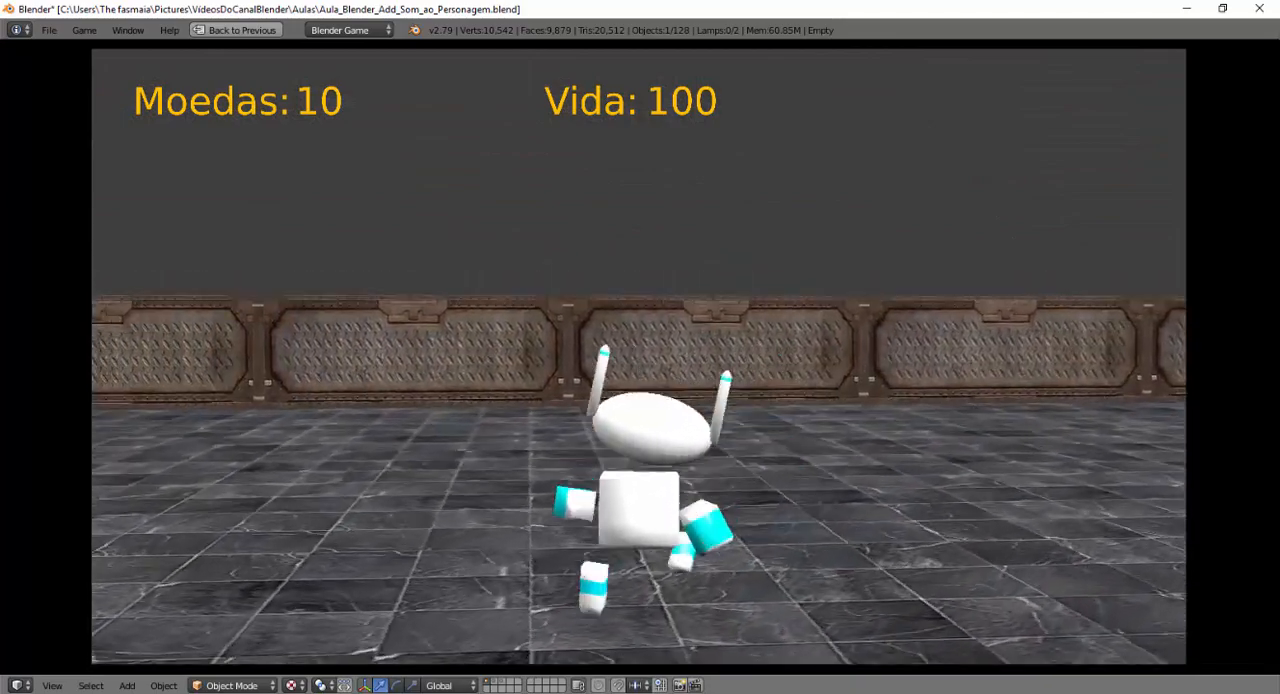
key("w")
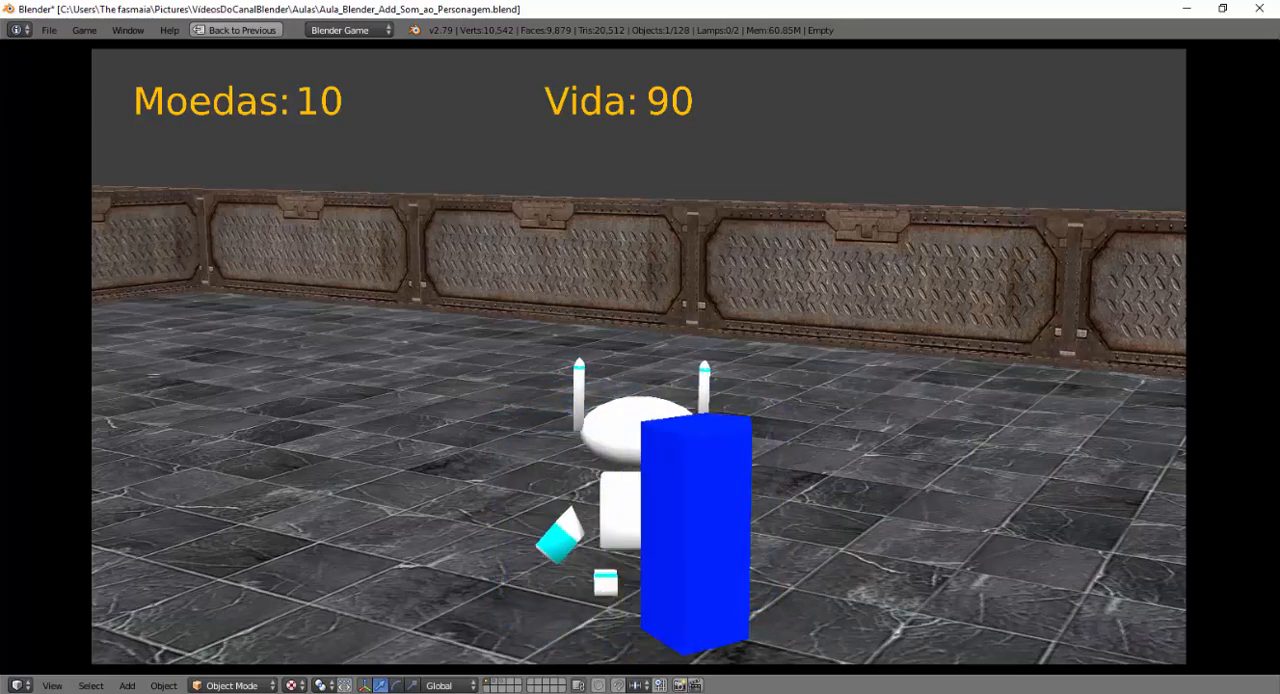
key("Right")
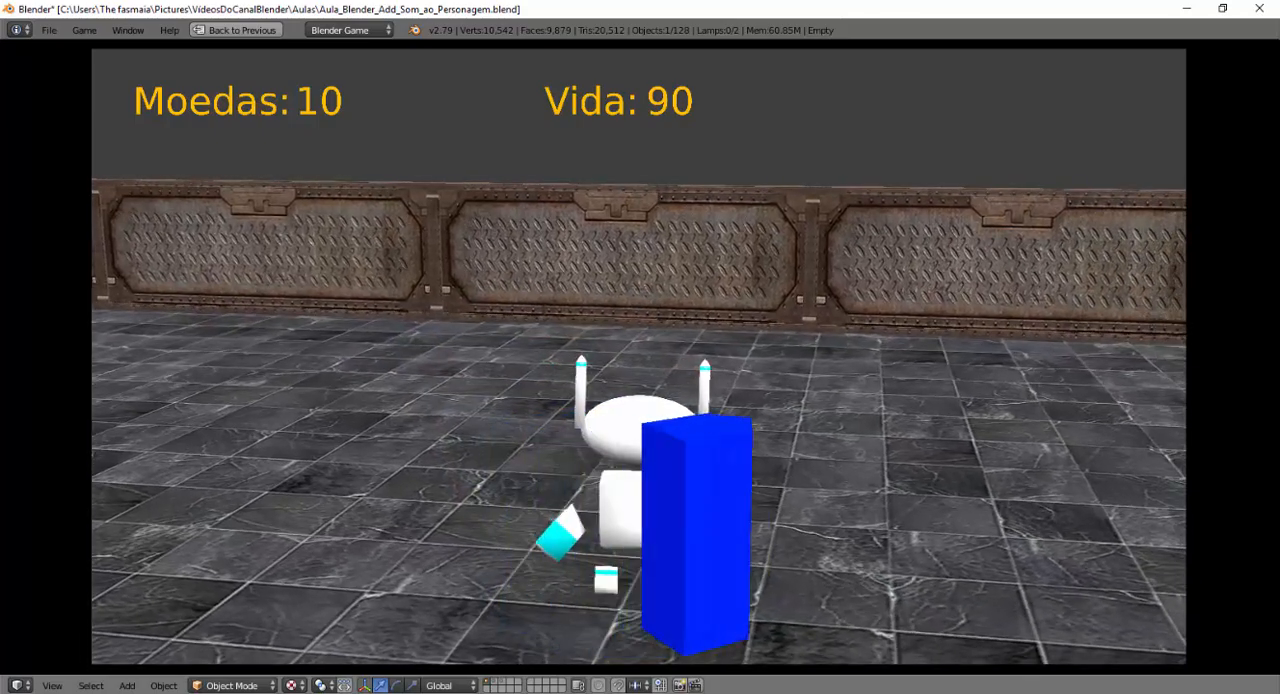